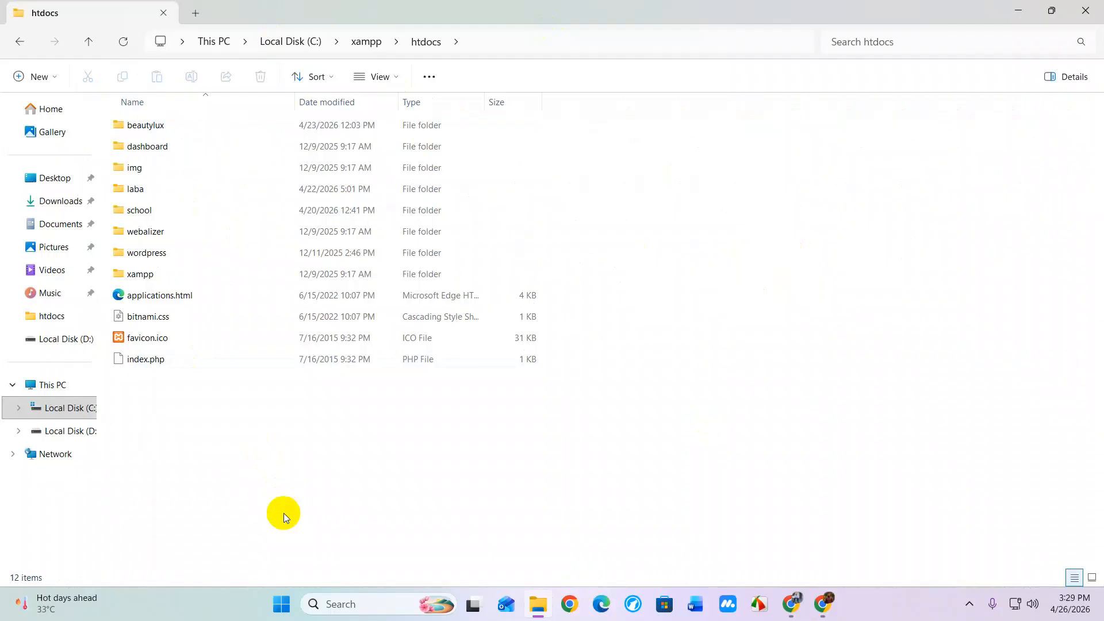
# Copy the laba folder's name without renaming it, then bring the Chrome window forward
pyautogui.click(138, 196)
pyautogui.click(138, 192)
pyautogui.rightClick(137, 192)
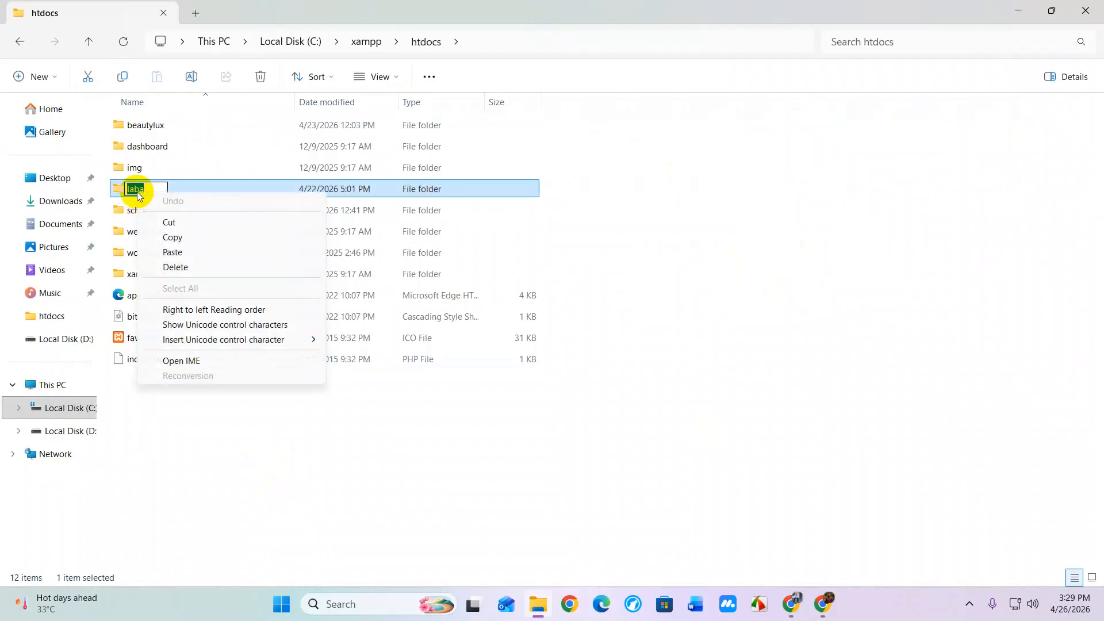
pyautogui.click(188, 239)
pyautogui.click(361, 475)
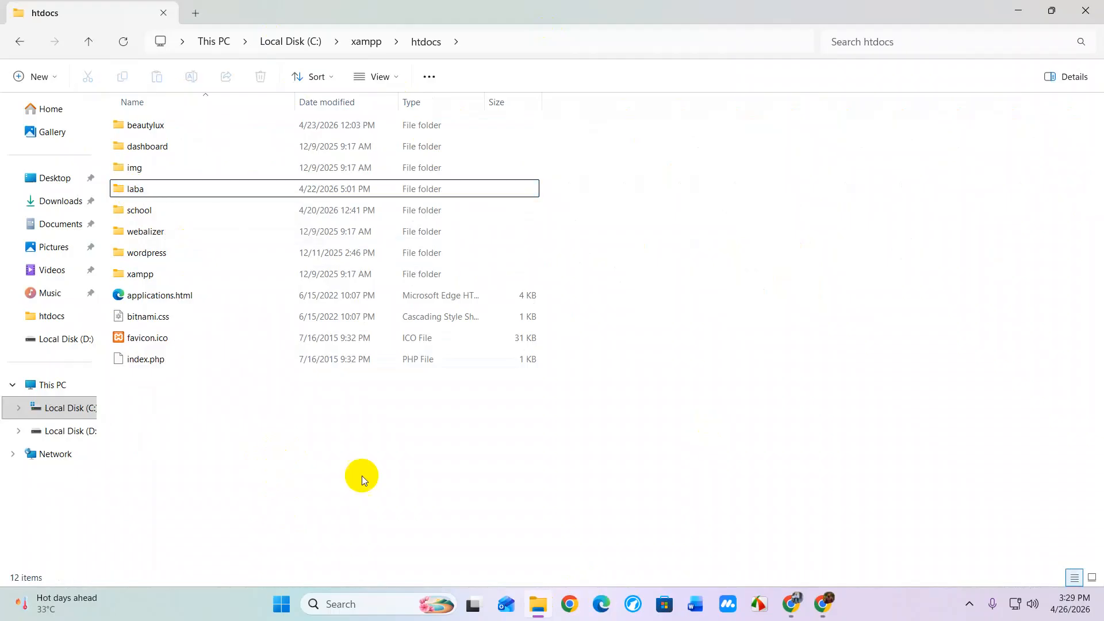
pyautogui.click(795, 601)
# Load localhost/laba in a new Chrome tab, which fails to connect, then return to File Explorer
pyautogui.click(260, 12)
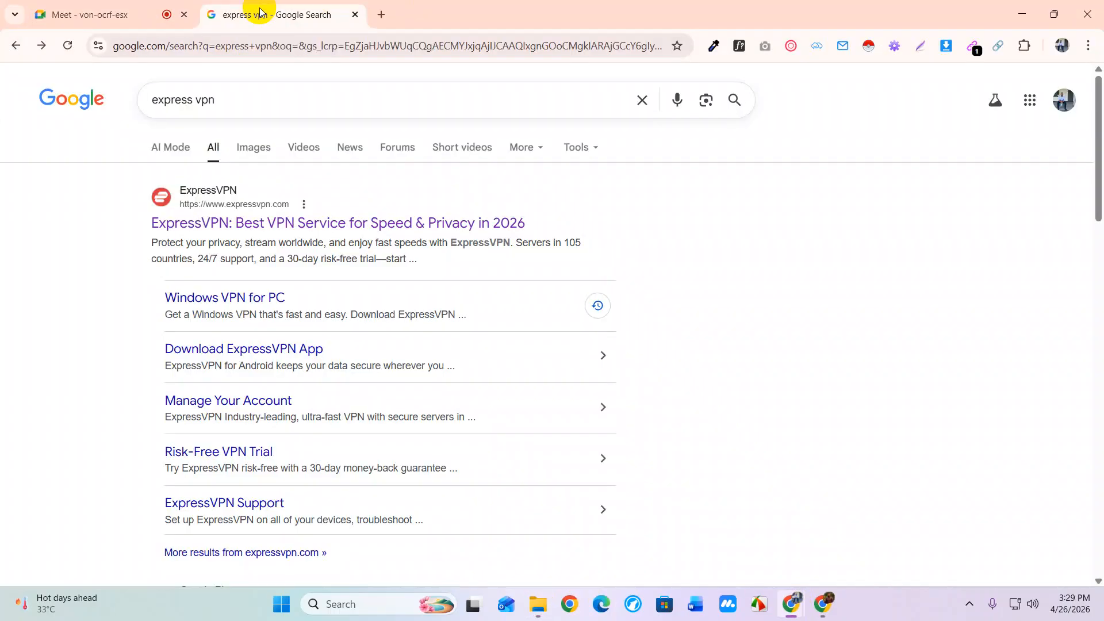
pyautogui.click(382, 16)
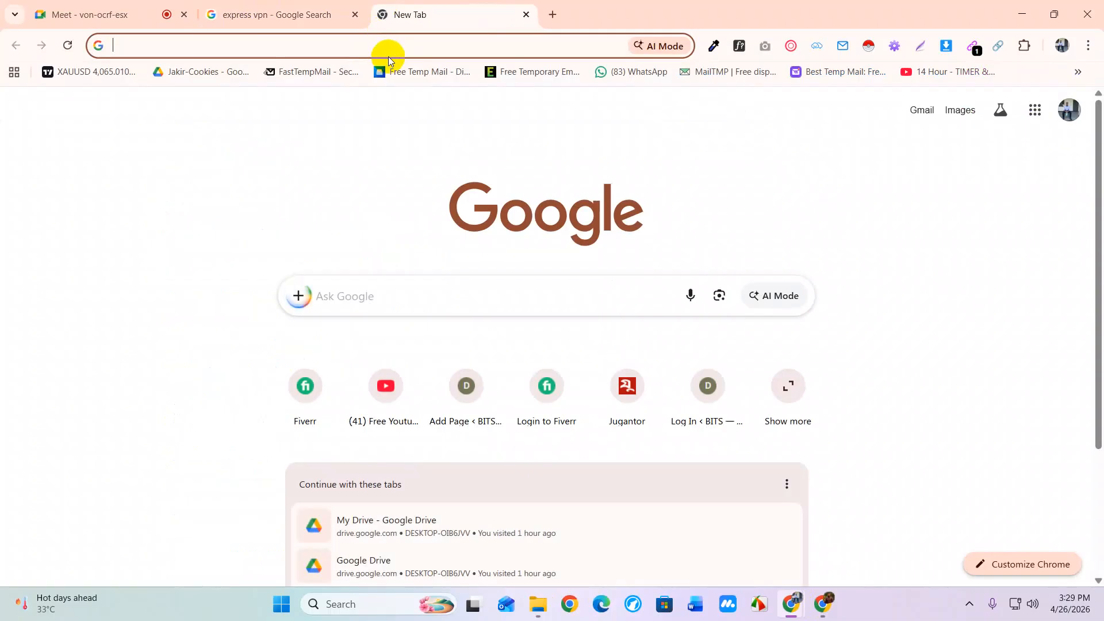
pyautogui.write('lo')
pyautogui.press('Right')
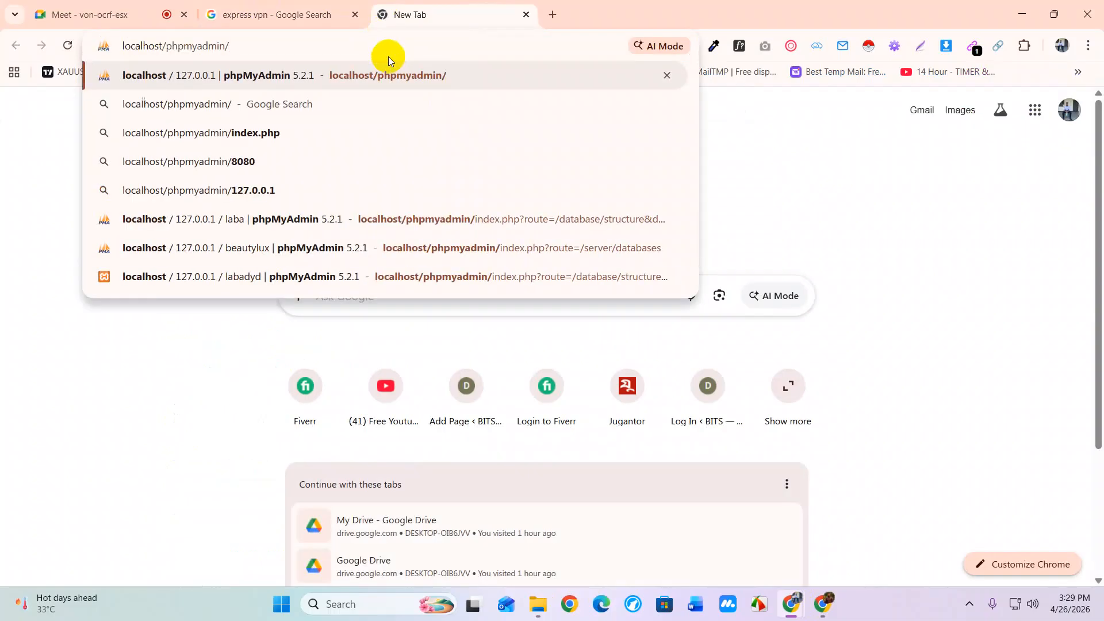
pyautogui.press('BackSpace')
pyautogui.press('BackSpace')
pyautogui.press('BackSpace')
pyautogui.press('BackSpace')
pyautogui.press('BackSpace')
pyautogui.press('BackSpace')
pyautogui.press('BackSpace')
pyautogui.press('BackSpace')
pyautogui.press('BackSpace')
pyautogui.press('BackSpace')
pyautogui.press('BackSpace')
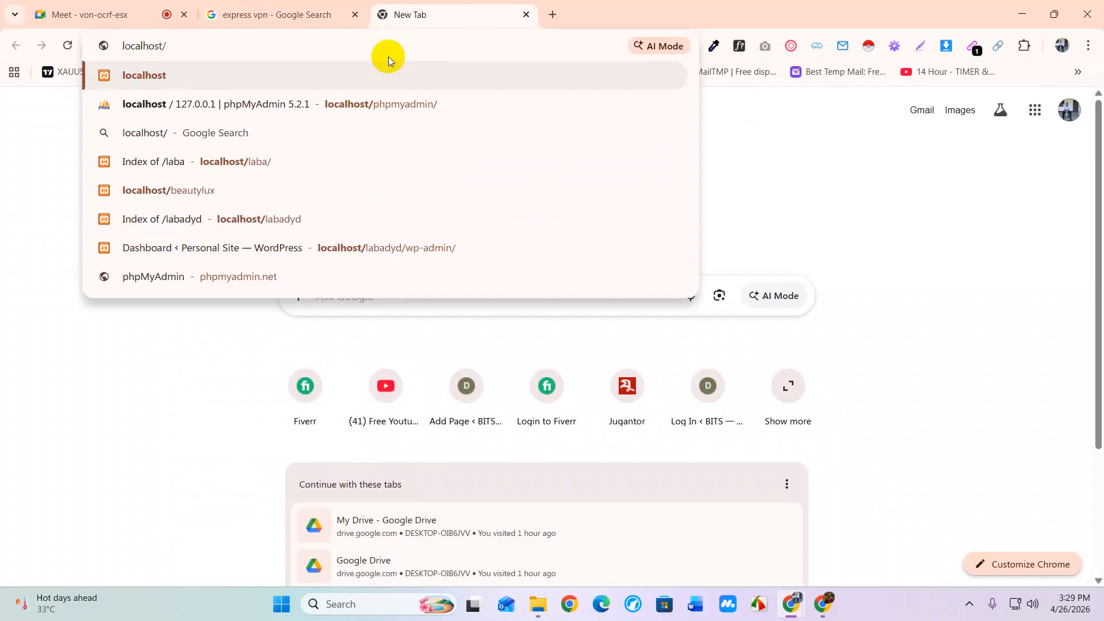
pyautogui.write('laba')
pyautogui.press('Return')
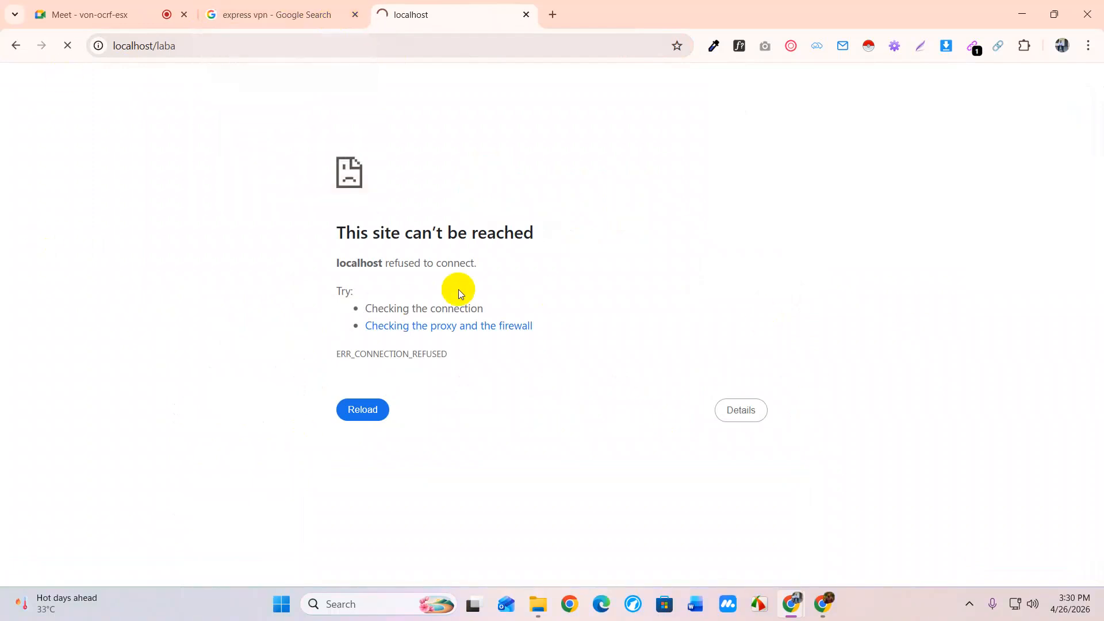
pyautogui.click(538, 605)
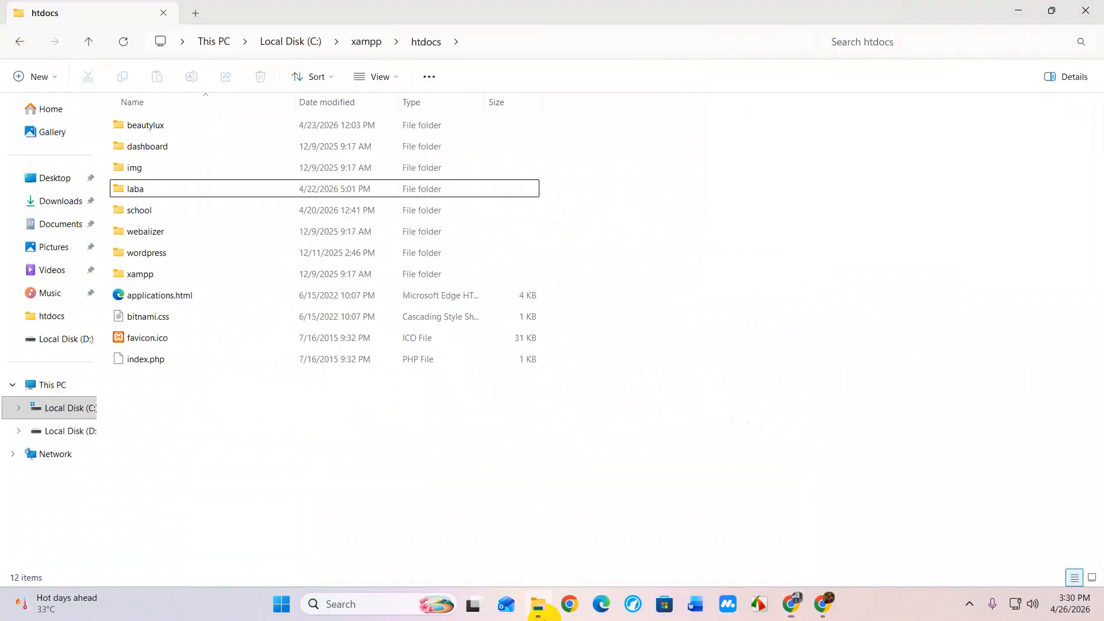
# Launch xampp-control from C:\xampp and start Apache and MySQL, retrying MySQL after it crashes
pyautogui.click(364, 47)
pyautogui.click(856, 246)
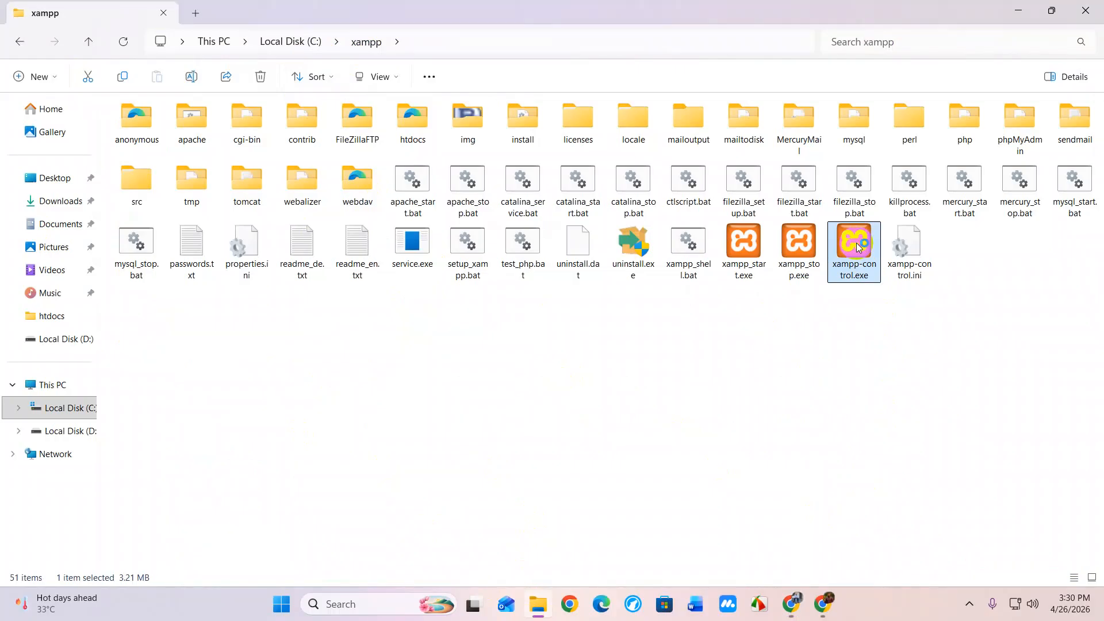
pyautogui.click(240, 82)
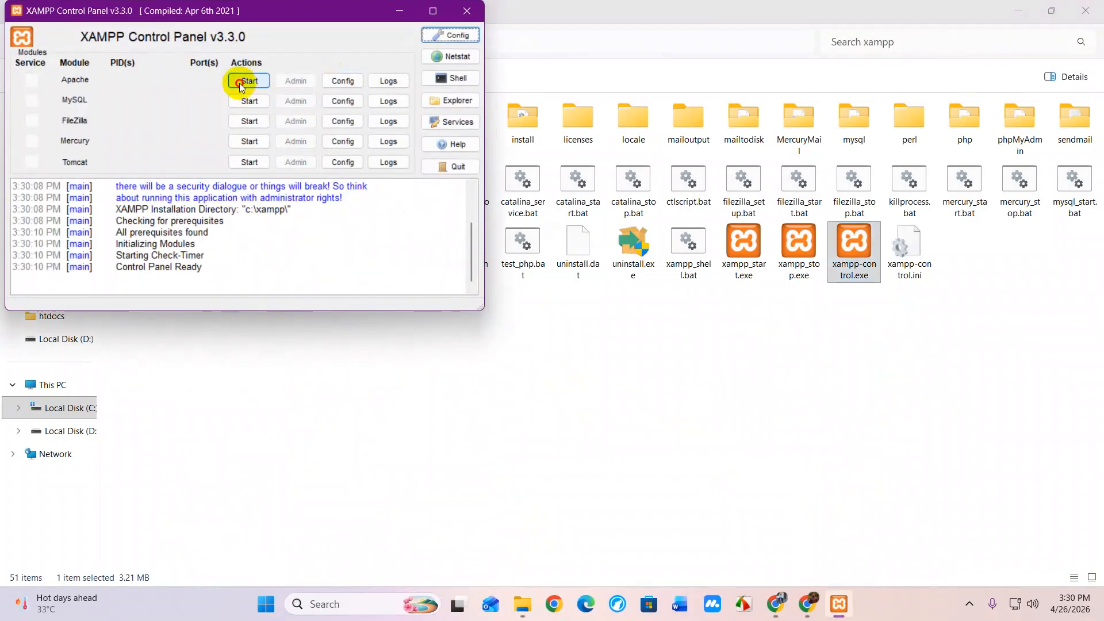
pyautogui.click(247, 102)
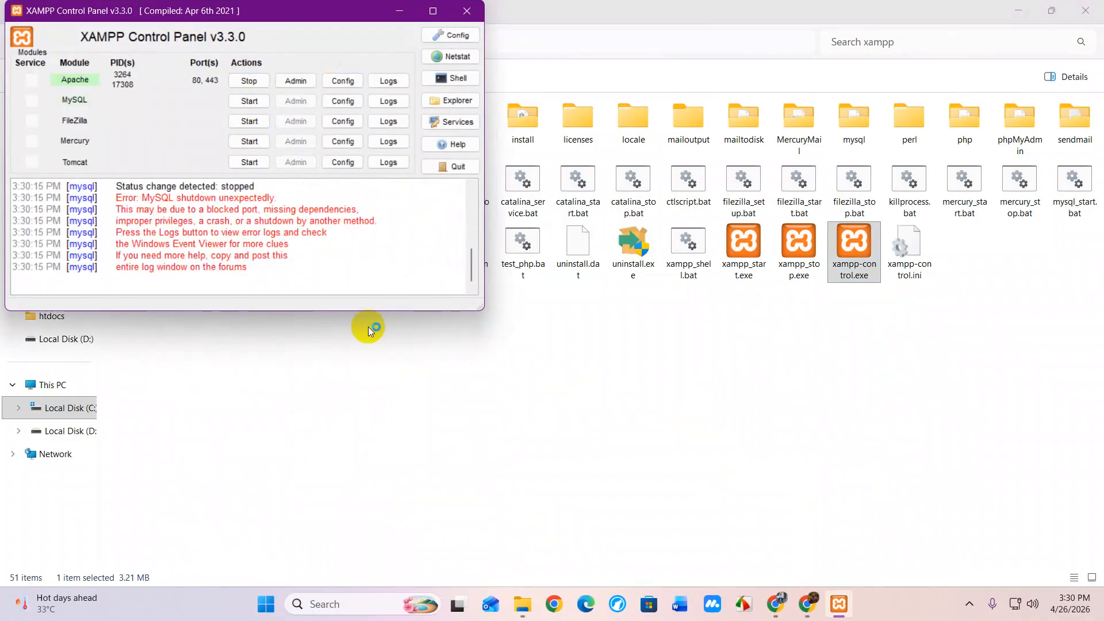
pyautogui.click(249, 102)
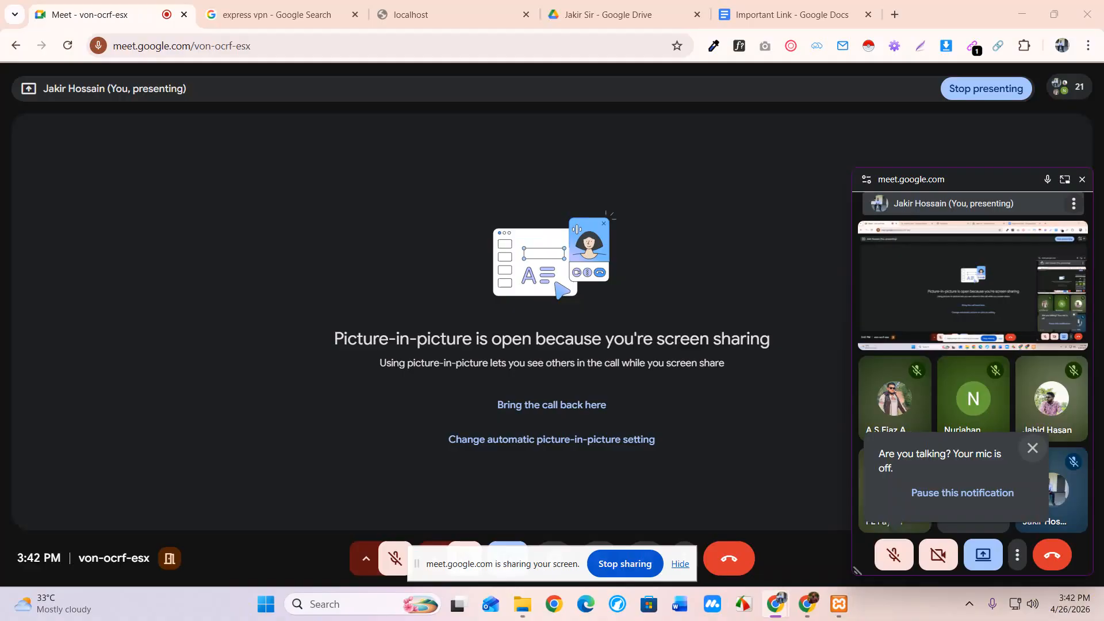
# Minimize the browser, nudge the XAMPP Control Panel slightly higher, and close the floating Meet window
pyautogui.click(1024, 13)
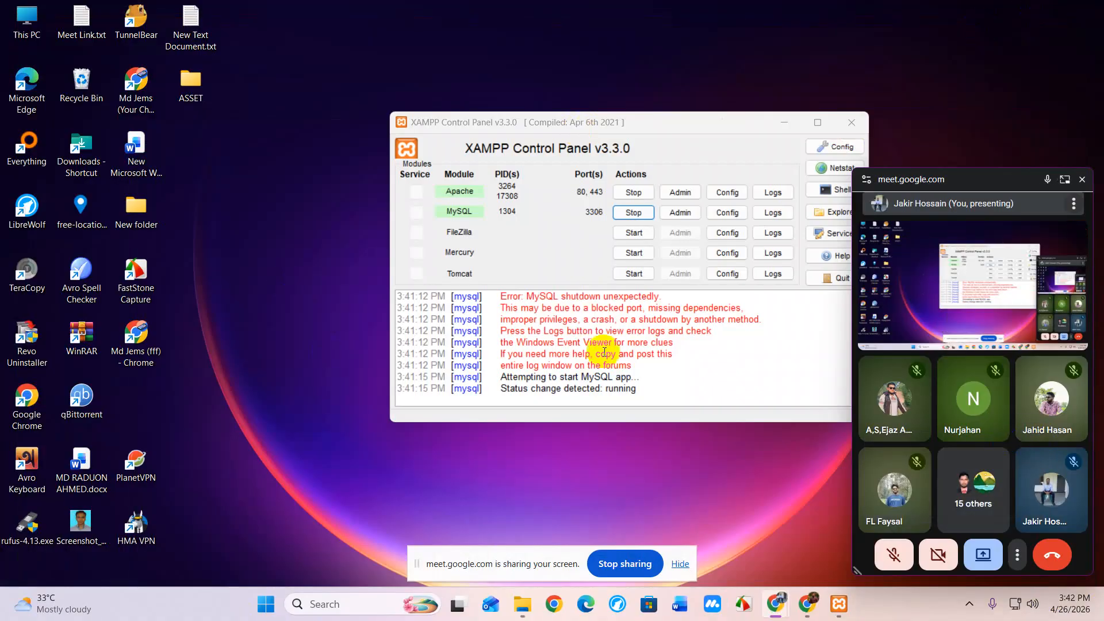
pyautogui.click(585, 85)
pyautogui.moveTo(585, 86); pyautogui.dragTo(586, 78)
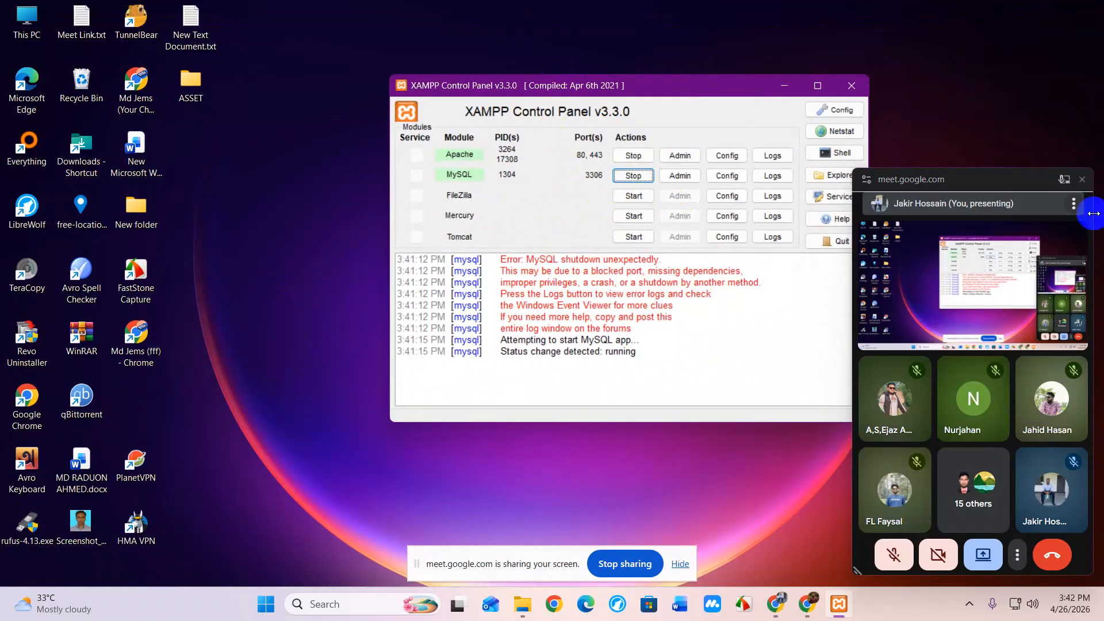
pyautogui.click(1083, 180)
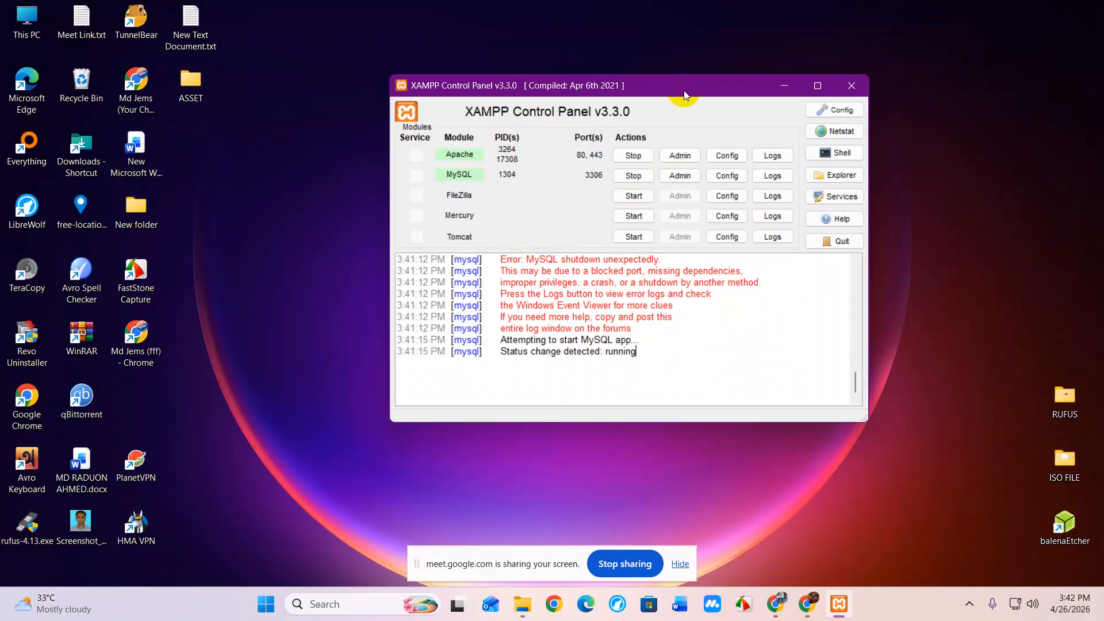
# Review the XAMPP log, minimize the Control Panel, and bring the Meet browser window back
pyautogui.scroll(1, 729, 344)
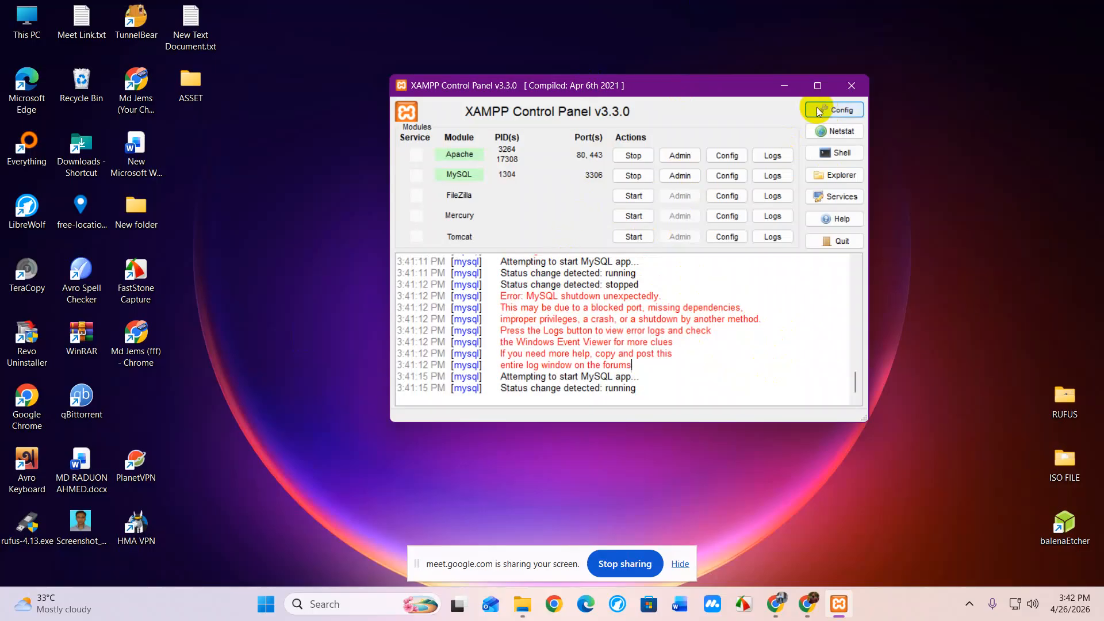
pyautogui.click(784, 86)
pyautogui.moveTo(777, 603)
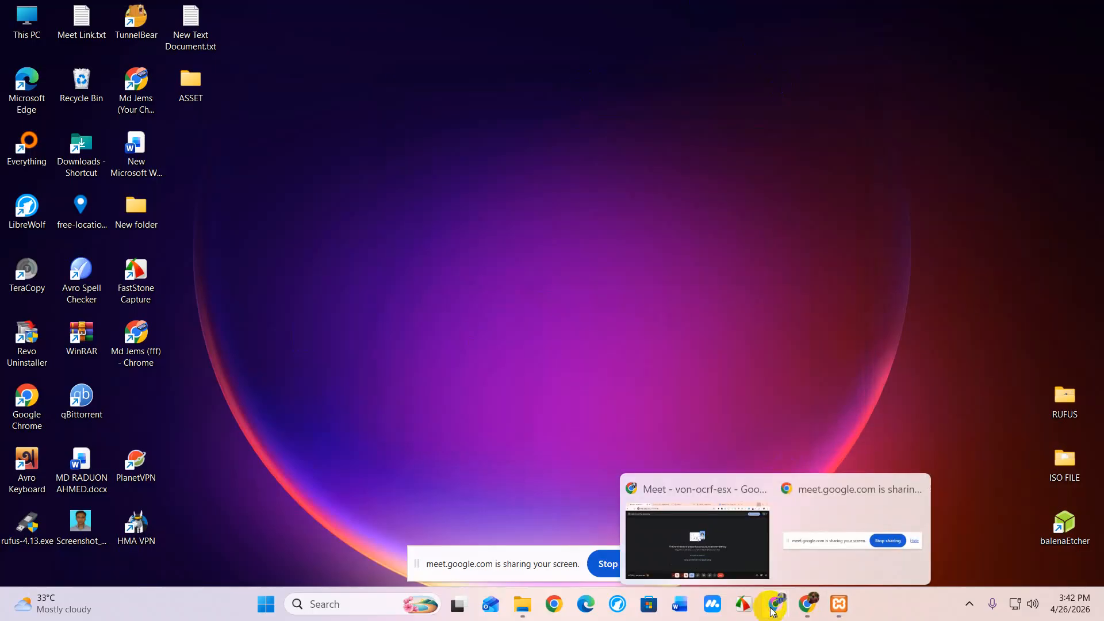
pyautogui.click(702, 520)
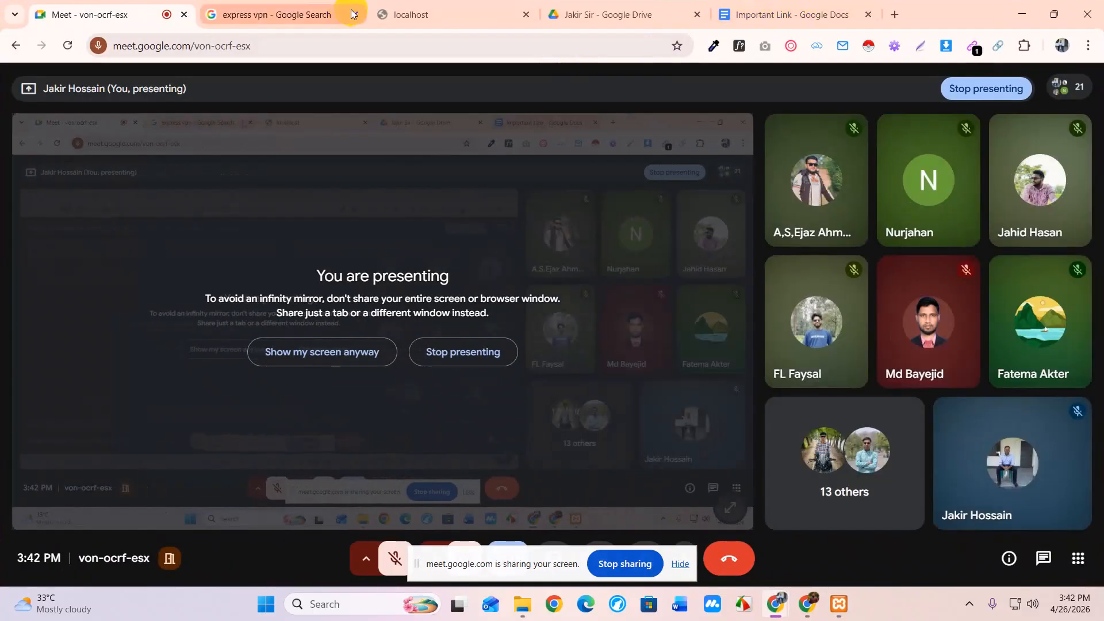
# Reload the localhost/laba tab and hide the screen-sharing notification bar
pyautogui.click(771, 13)
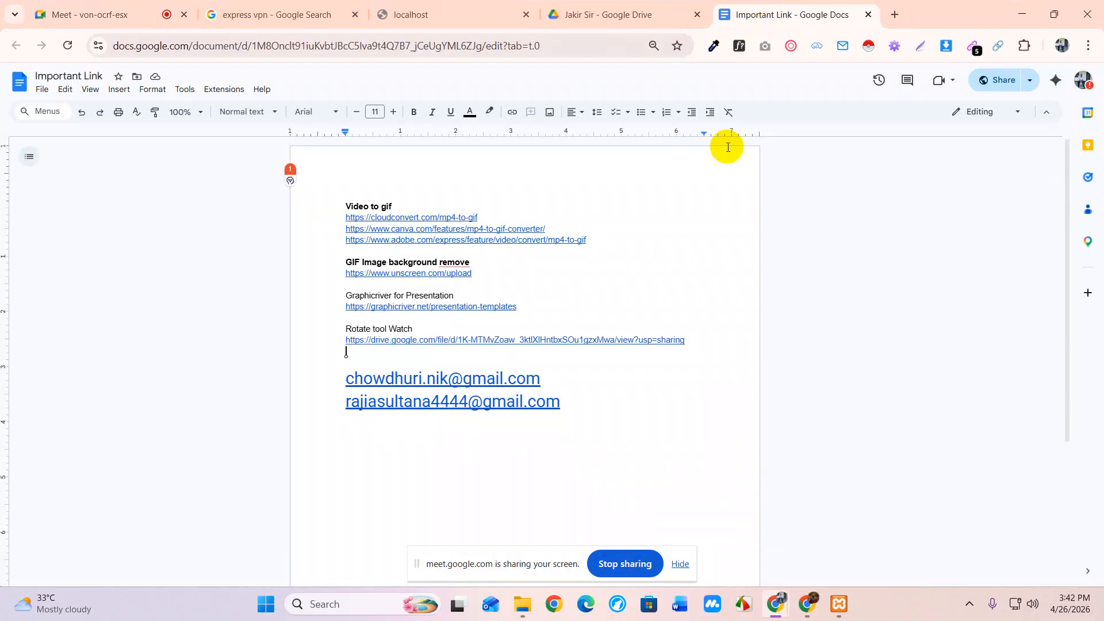
pyautogui.click(439, 11)
pyautogui.rightClick(261, 123)
pyautogui.click(306, 180)
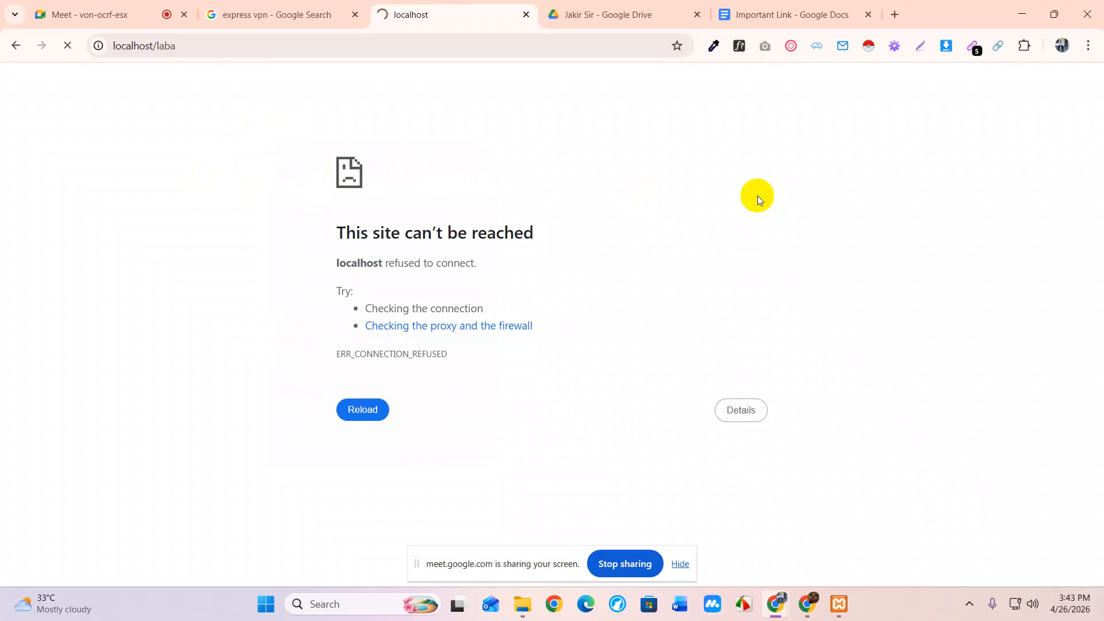
pyautogui.click(681, 563)
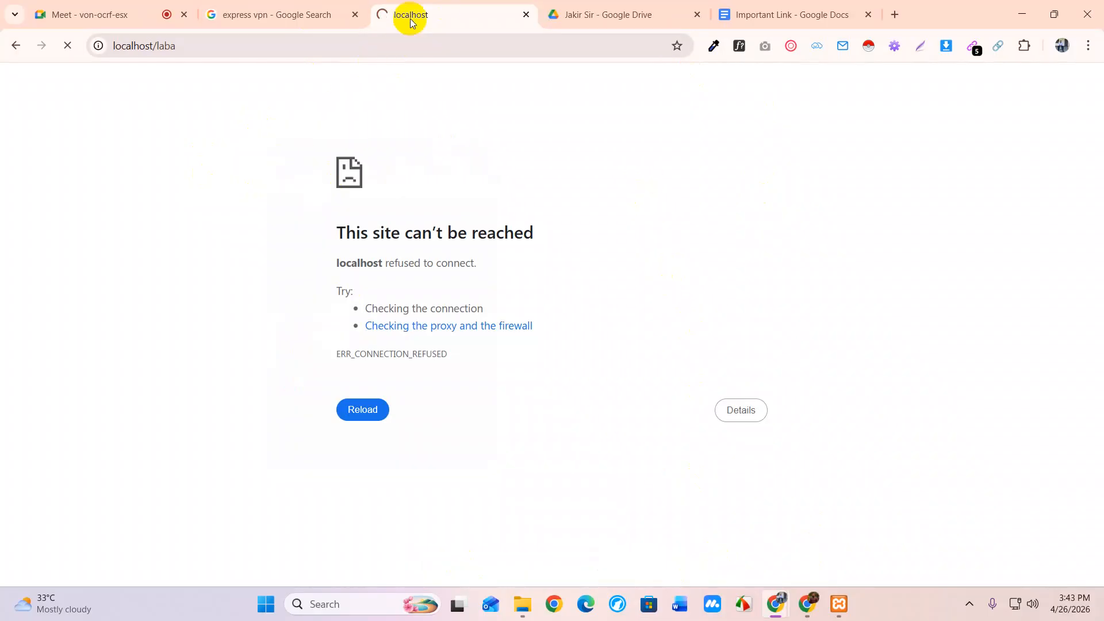
pyautogui.rightClick(675, 191)
pyautogui.click(573, 194)
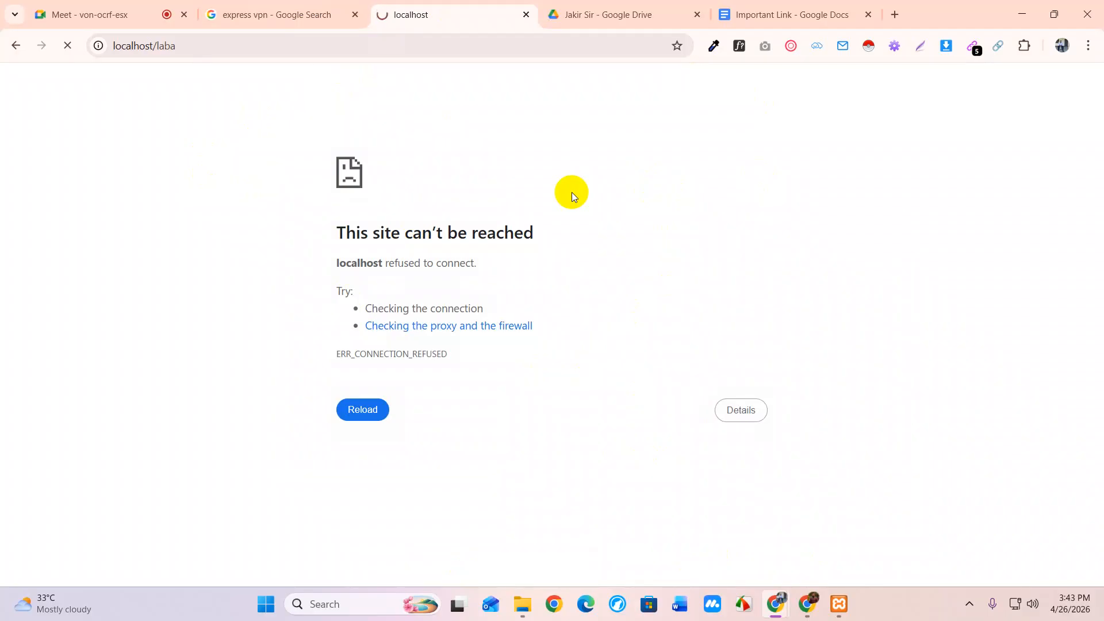
# Open and reload a new tab, then return to the loaded Chapai Today Archives page
pyautogui.click(893, 15)
pyautogui.rightClick(337, 216)
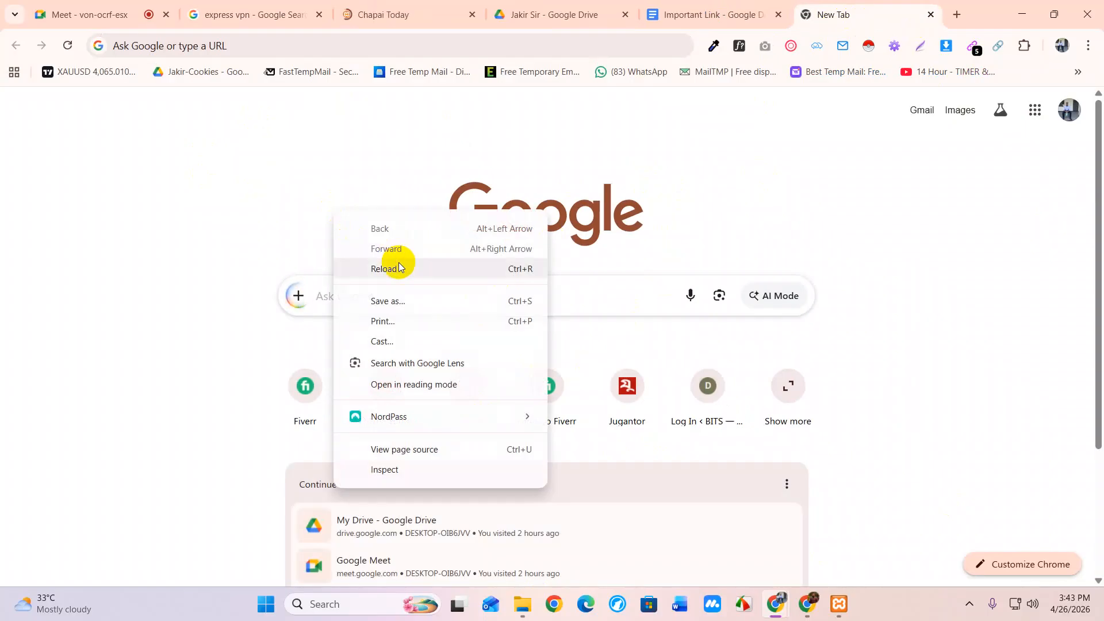
pyautogui.click(393, 265)
pyautogui.click(398, 13)
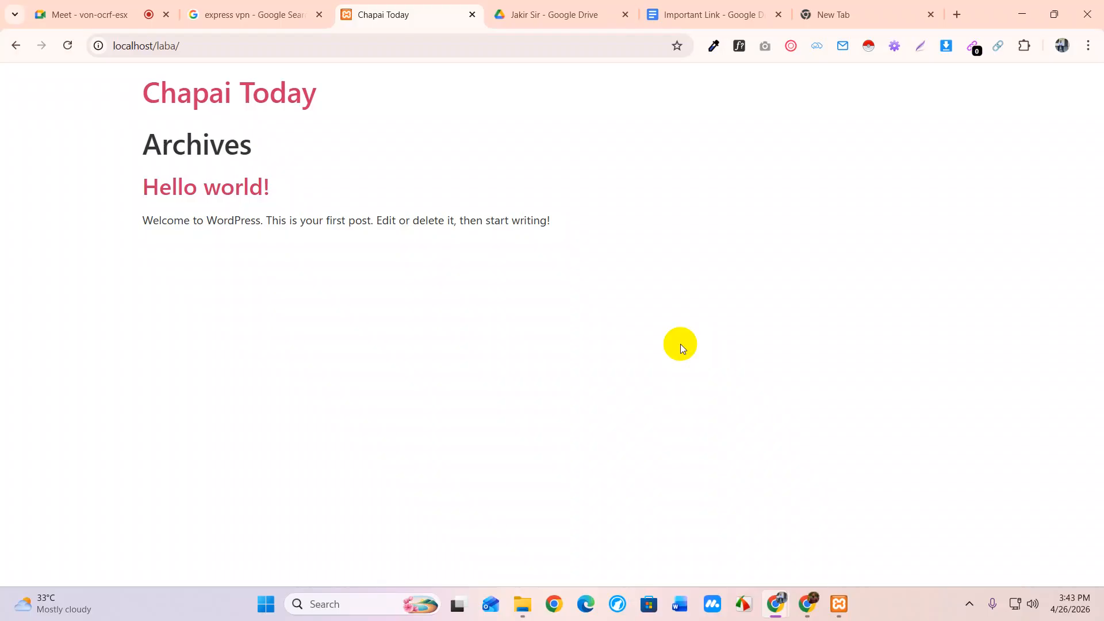
# Copy localhost/laba/ into the New Tab and open the Chapai Today wp-admin login page
pyautogui.click(166, 46)
pyautogui.rightClick(150, 49)
pyautogui.click(192, 184)
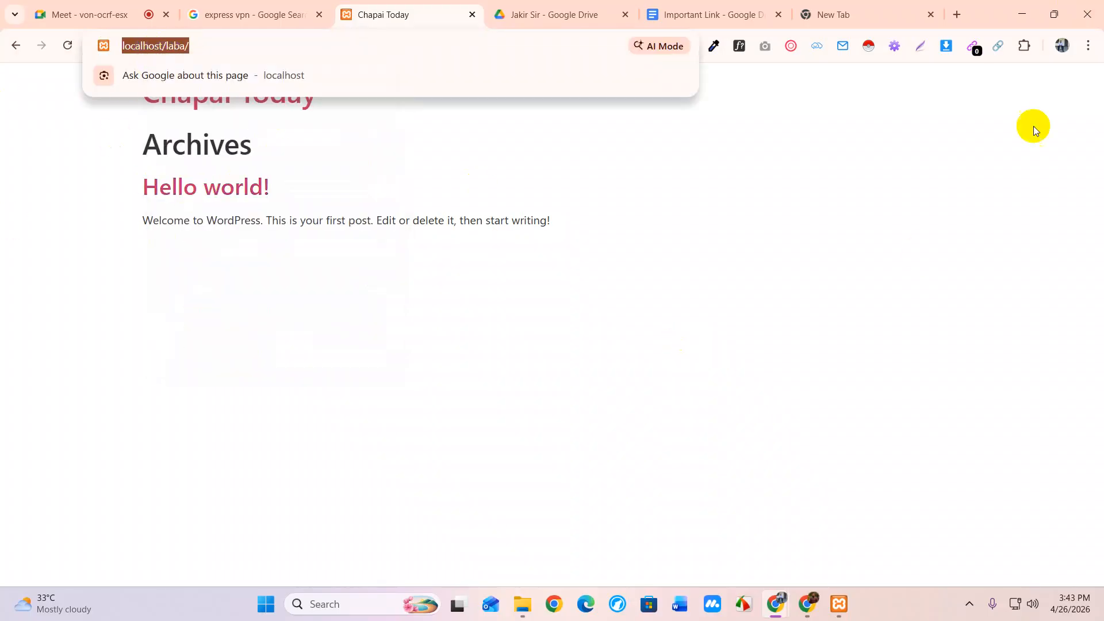
pyautogui.click(809, 17)
pyautogui.click(261, 44)
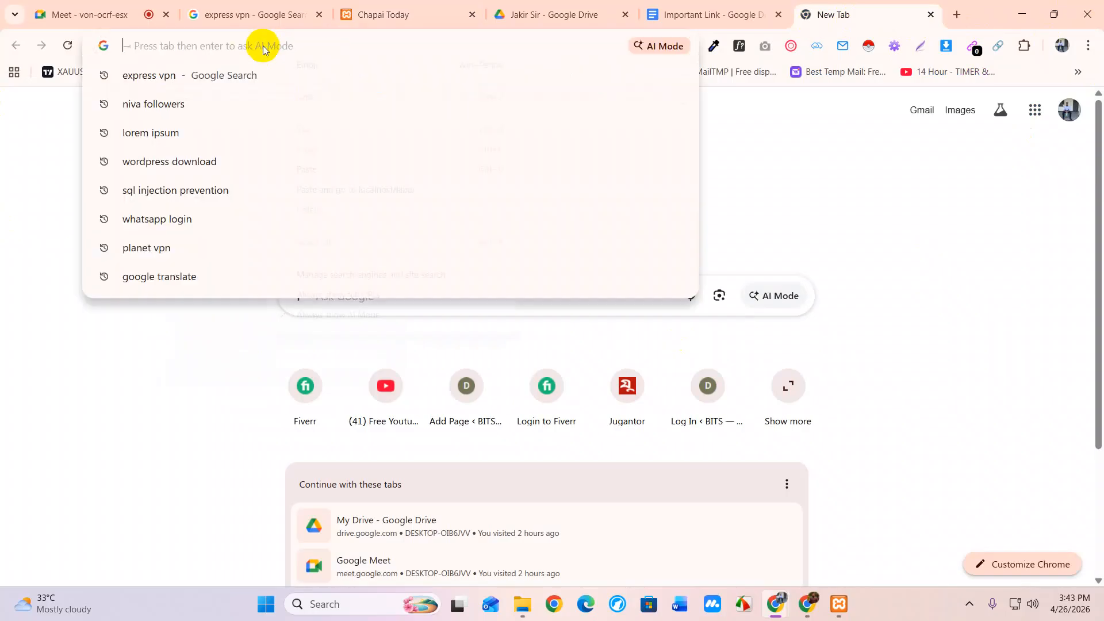
pyautogui.rightClick(262, 46)
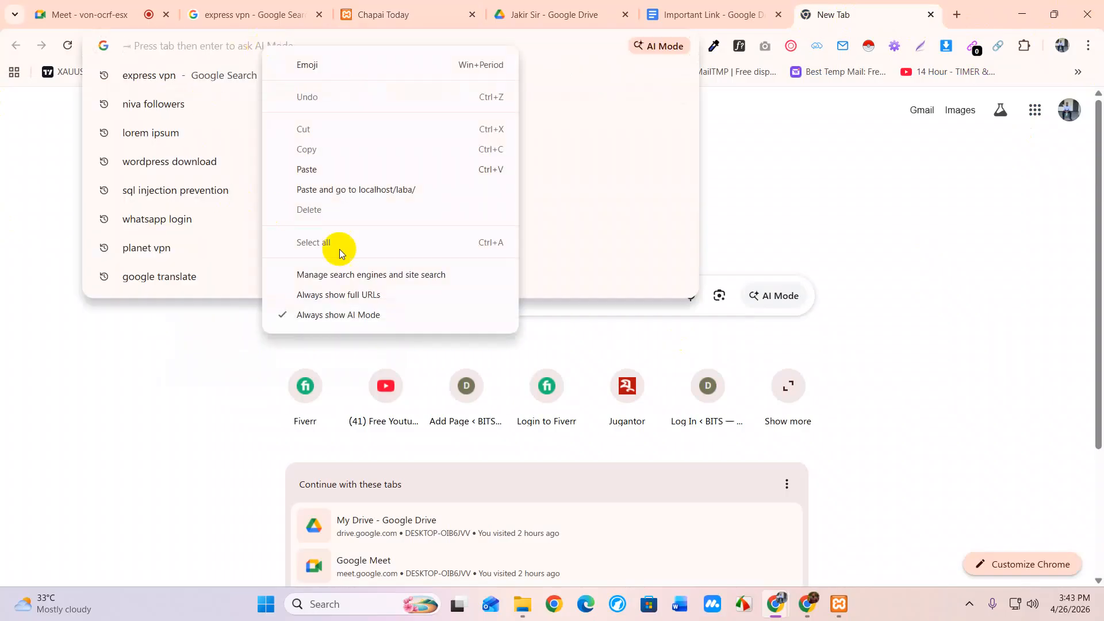
pyautogui.click(325, 170)
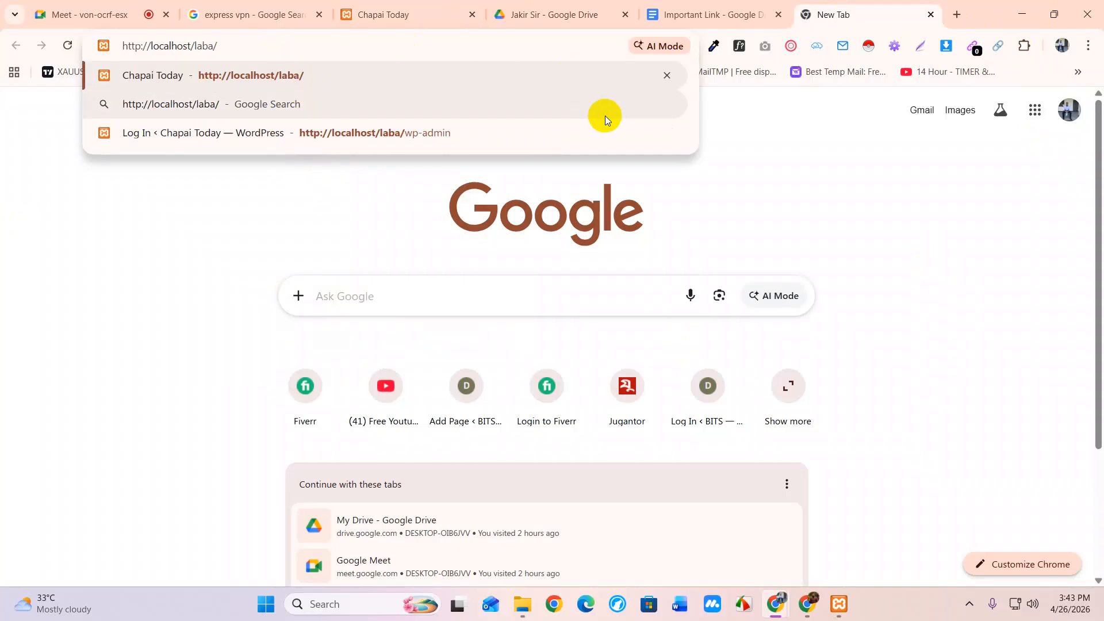
pyautogui.click(539, 142)
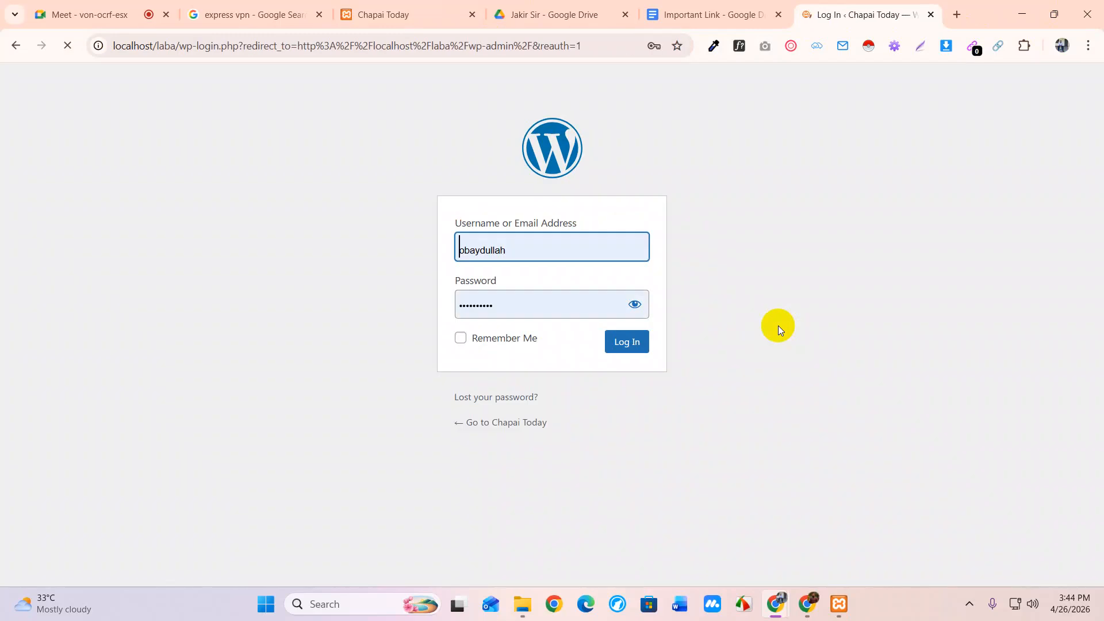
# Attempt login, fill in the saved admin login, then reveal and re-edit the password
pyautogui.click(636, 347)
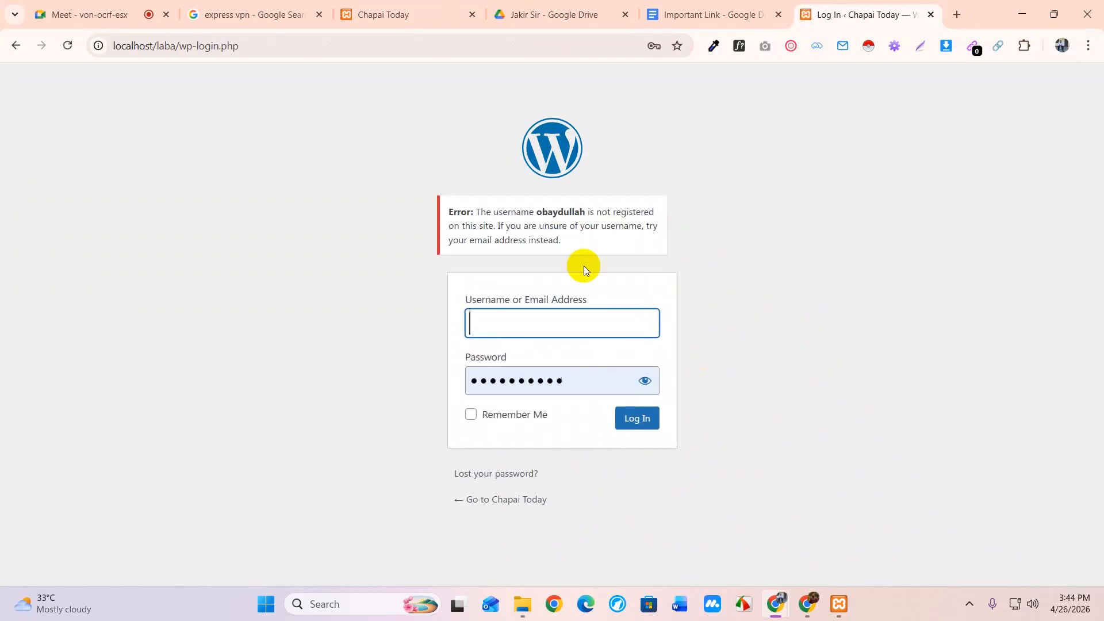
pyautogui.click(485, 325)
pyautogui.click(588, 405)
pyautogui.click(636, 390)
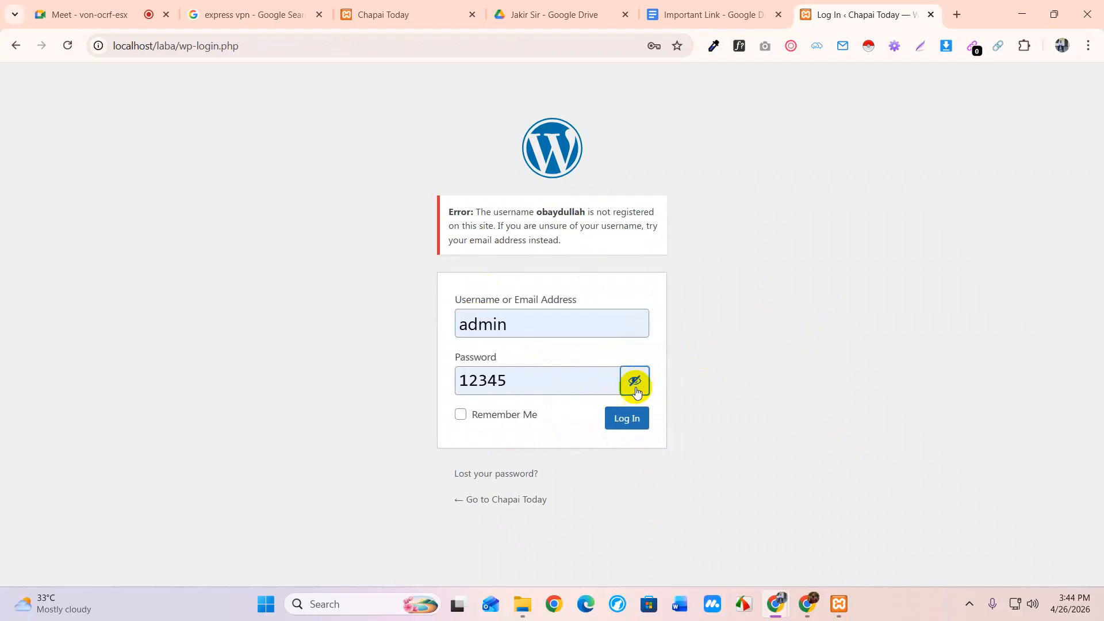
pyautogui.click(459, 381)
pyautogui.write('admin')
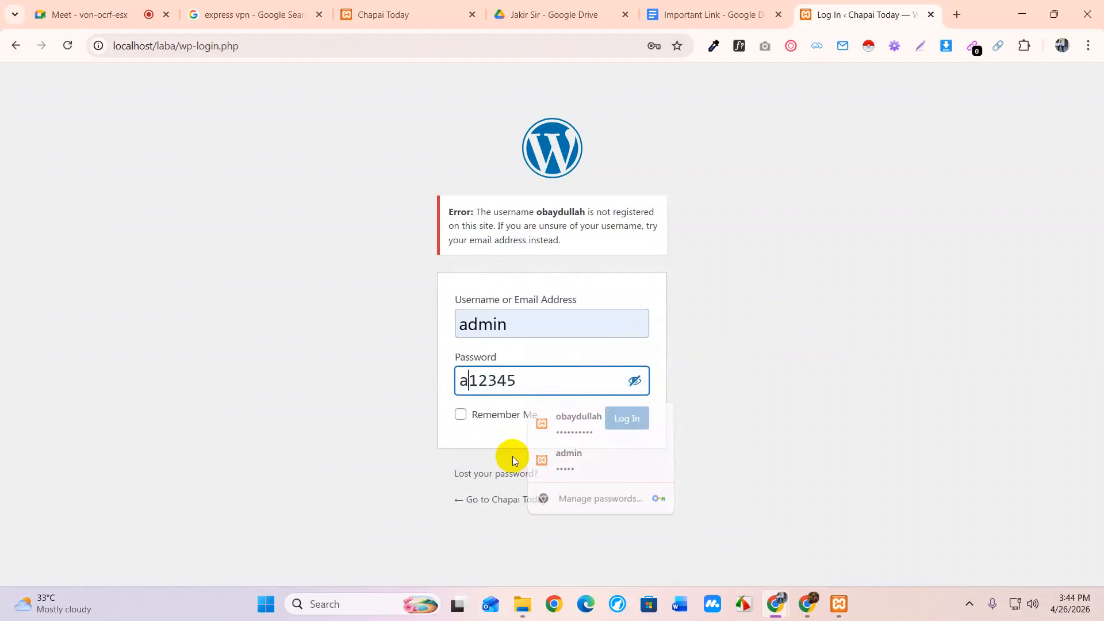
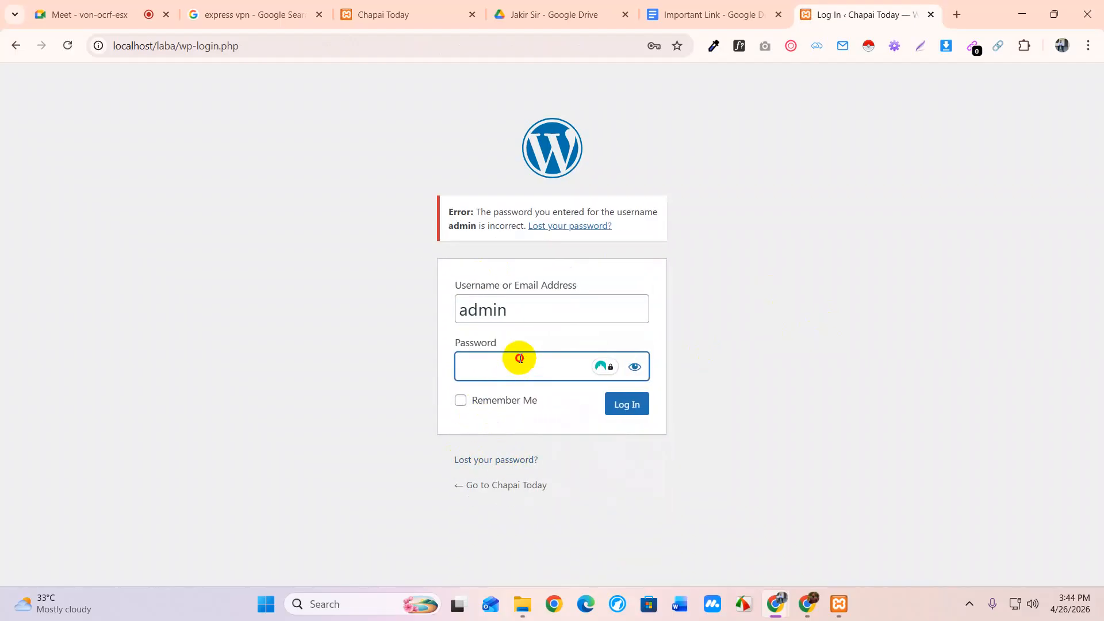
# Fill in the saved admin login, submit it, and re-enter the password
pyautogui.click(518, 357)
pyautogui.click(573, 450)
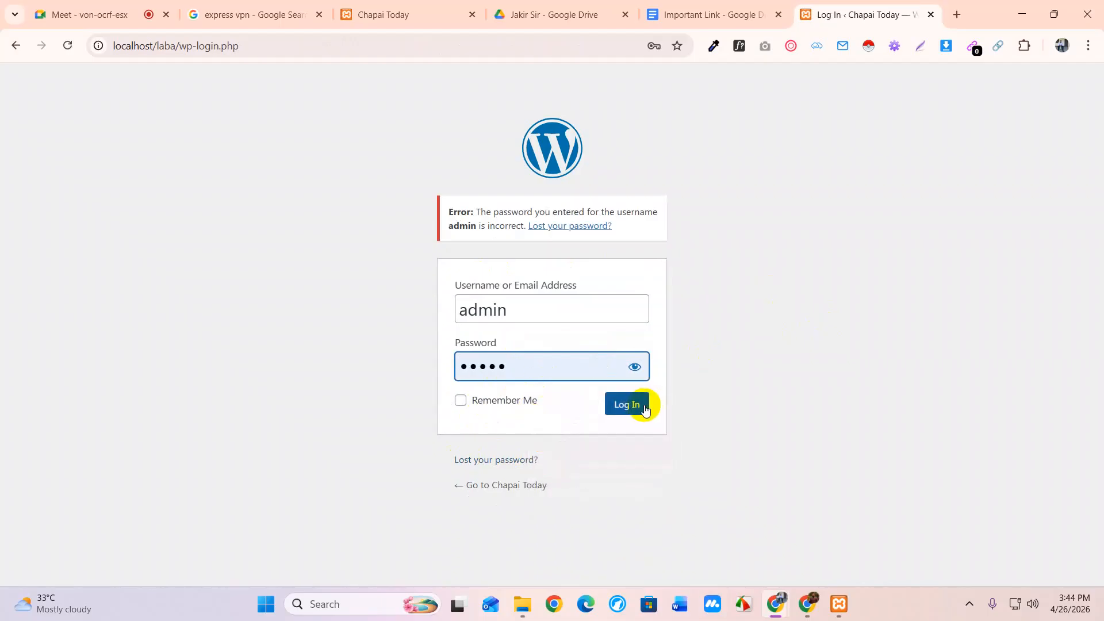
pyautogui.click(628, 403)
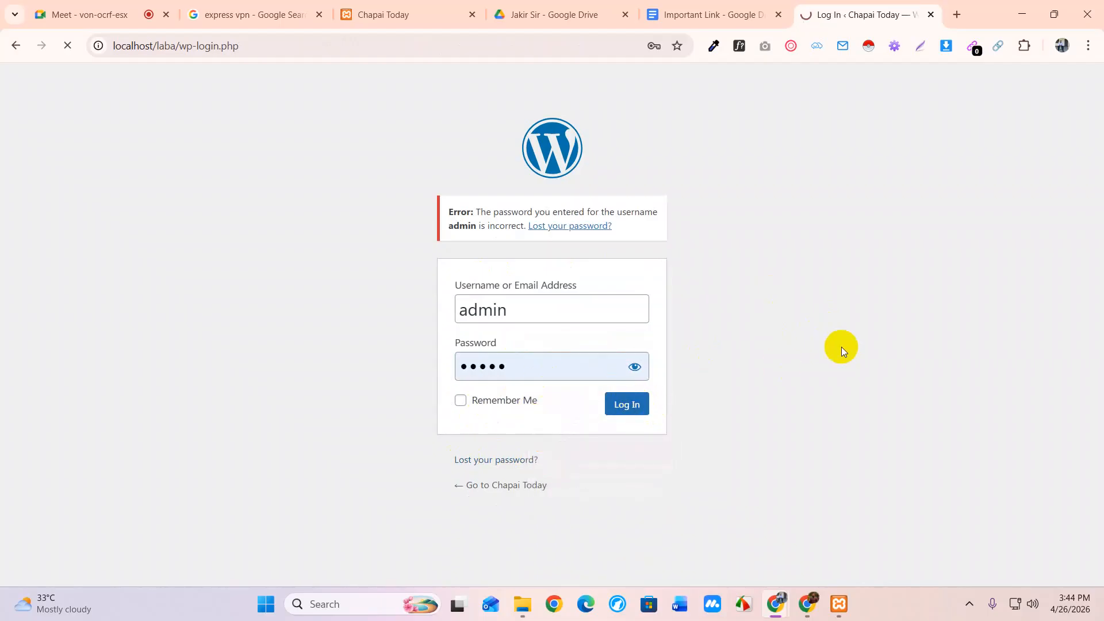
pyautogui.click(518, 370)
pyautogui.write('•••••')
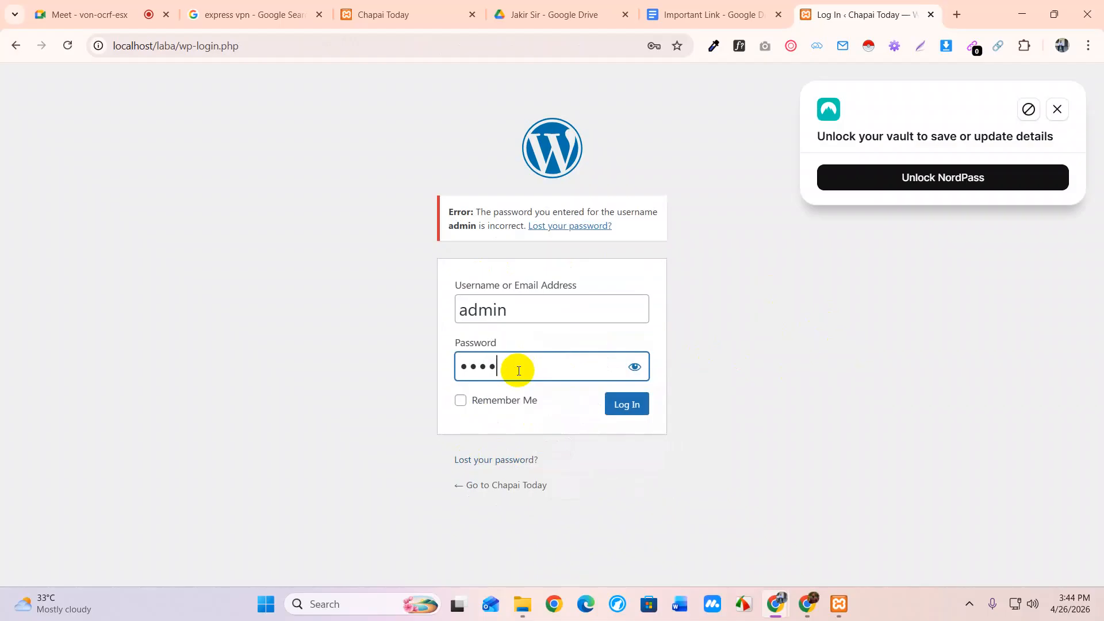
# Finish logging in past the password-manager and change-password popups, then switch to the Google Drive folder
pyautogui.click(1057, 108)
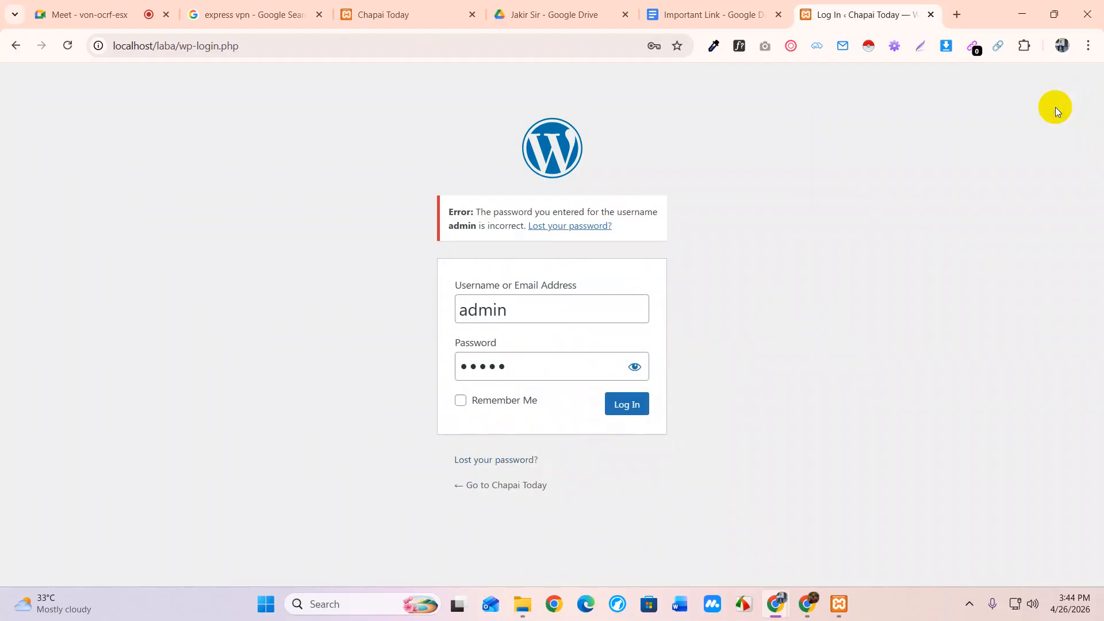
pyautogui.click(627, 404)
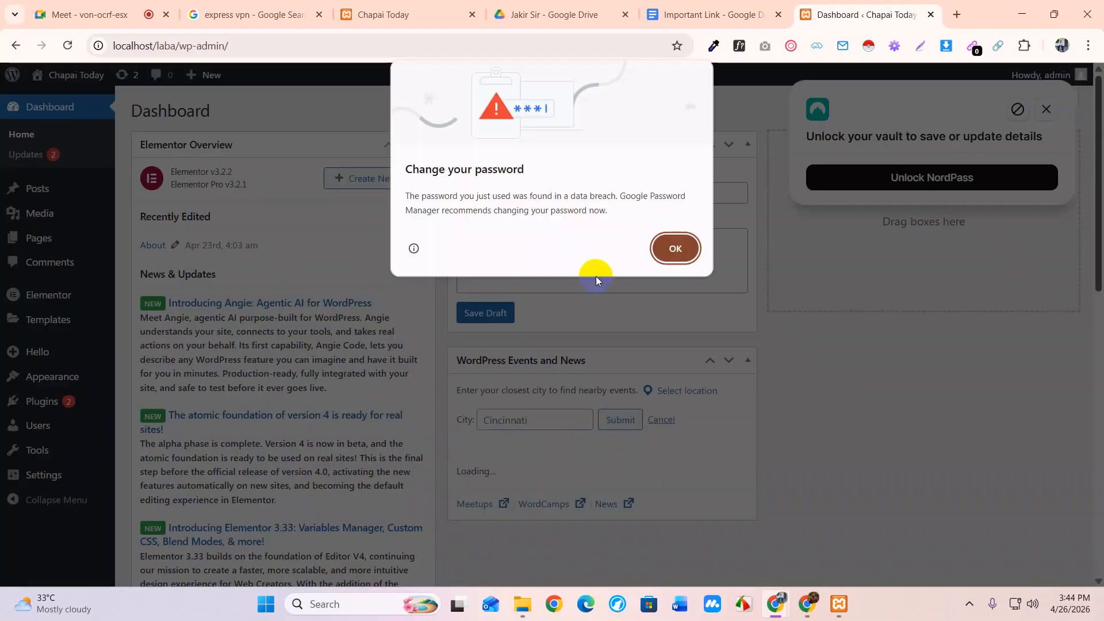
pyautogui.click(689, 249)
pyautogui.click(1046, 109)
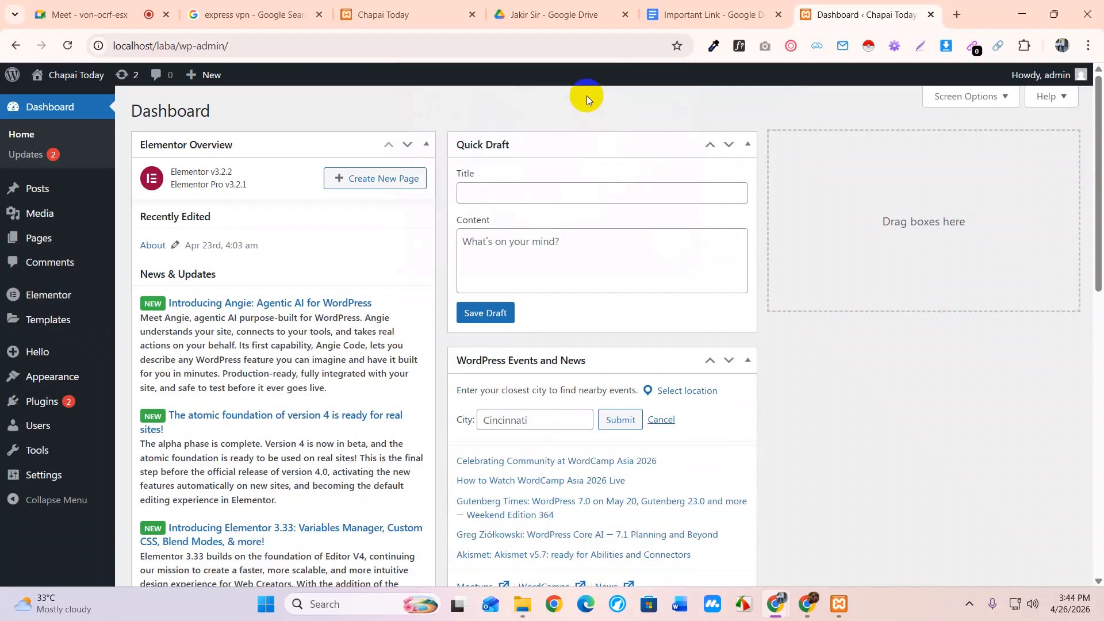
pyautogui.click(541, 16)
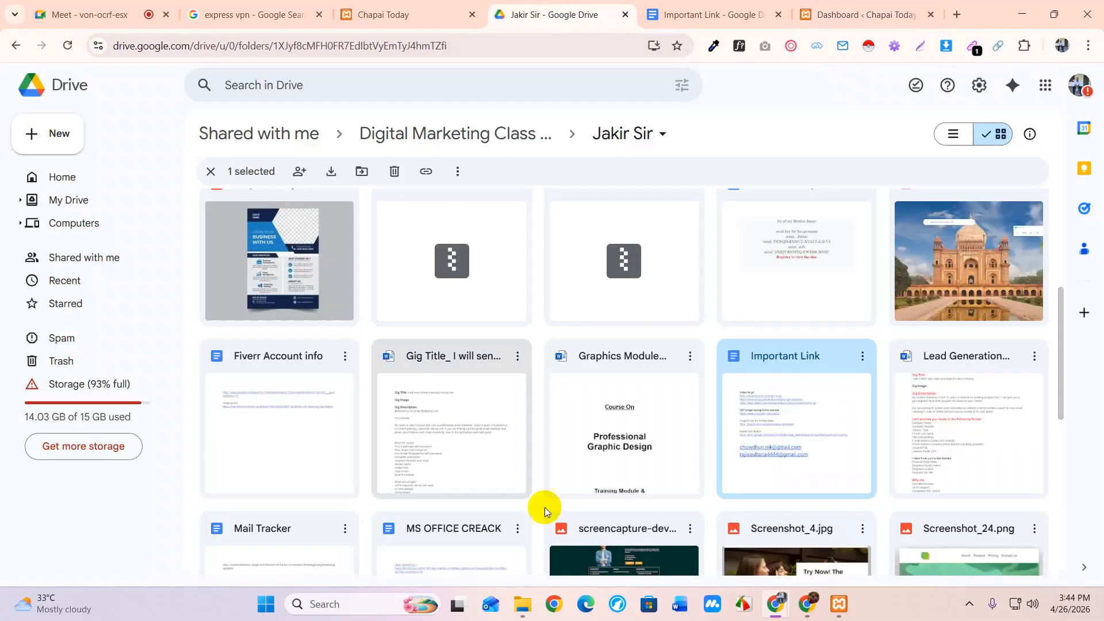
pyautogui.scroll(5, 463, 407)
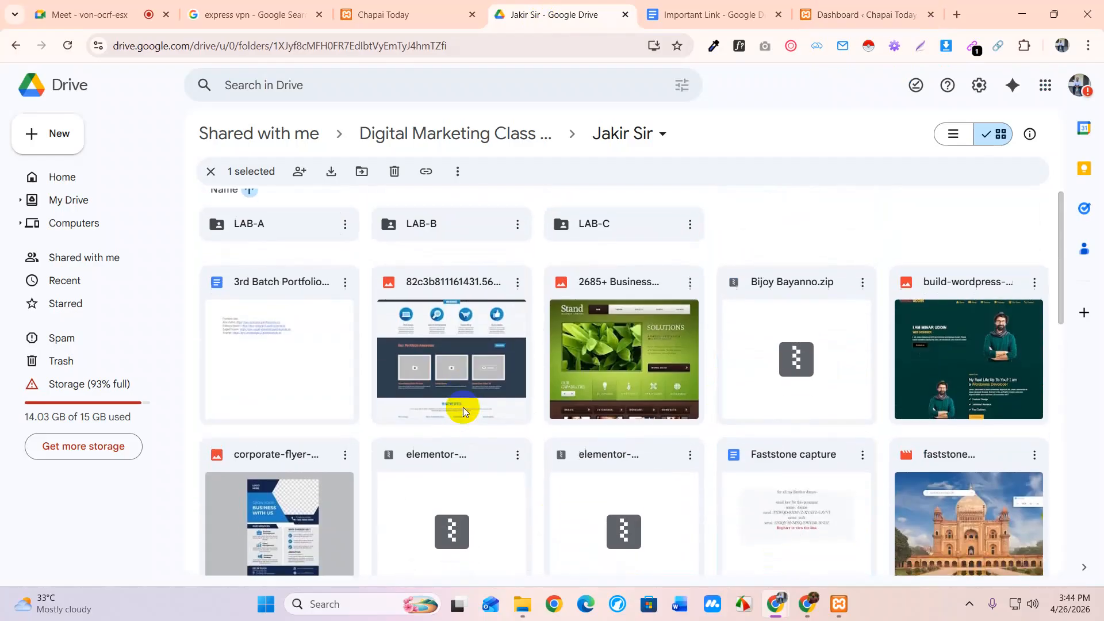
pyautogui.doubleClick(431, 351)
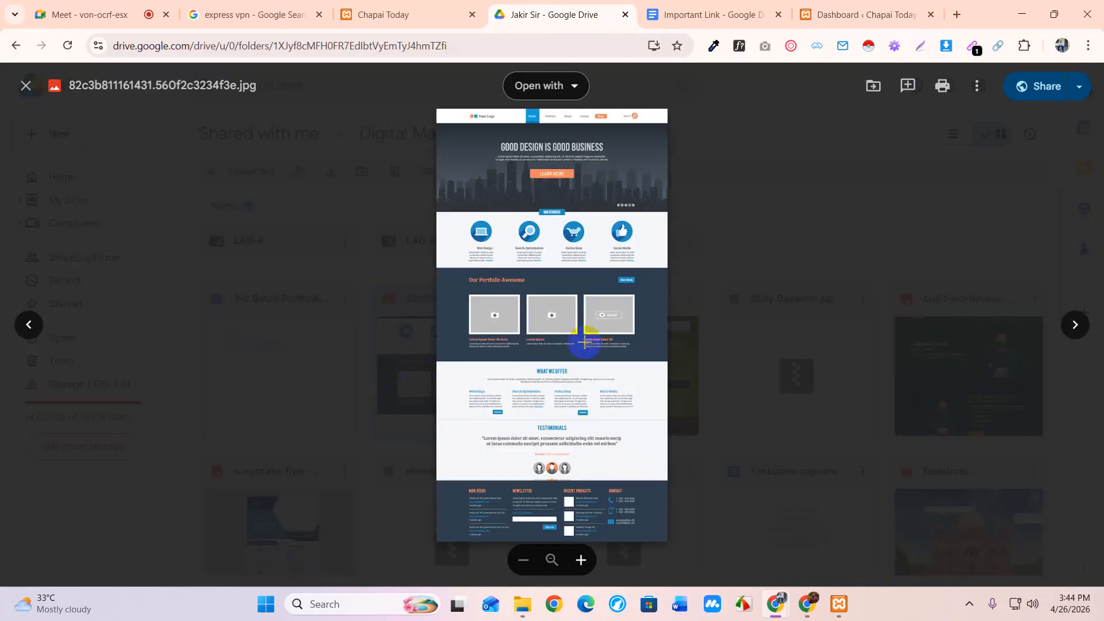
pyautogui.click(679, 401)
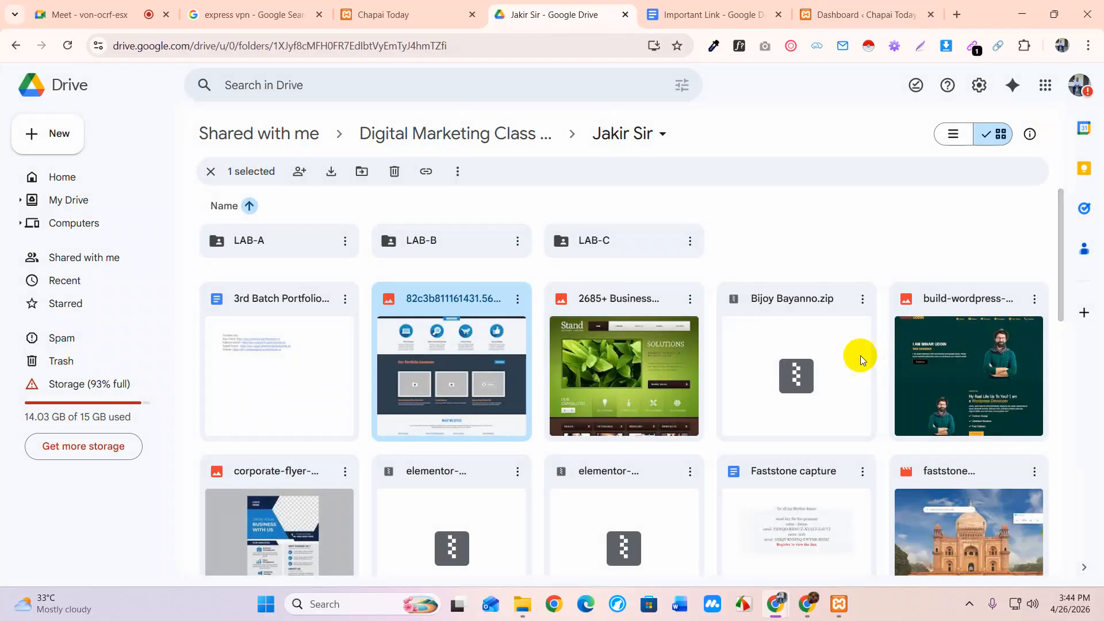
pyautogui.scroll(-2, 851, 361)
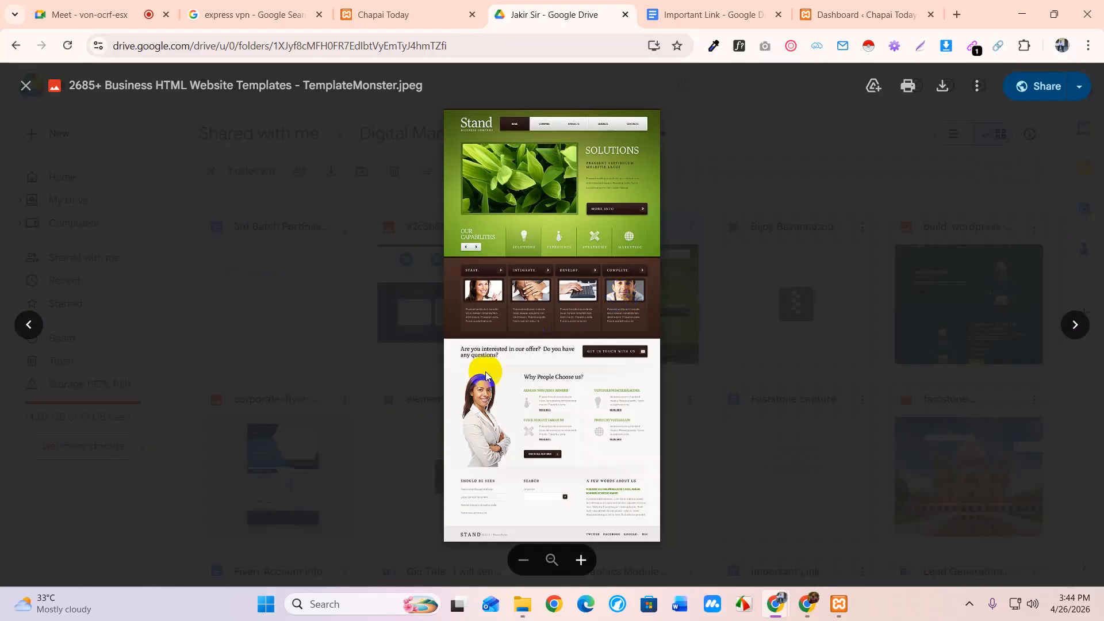
pyautogui.click(902, 304)
pyautogui.doubleClick(958, 315)
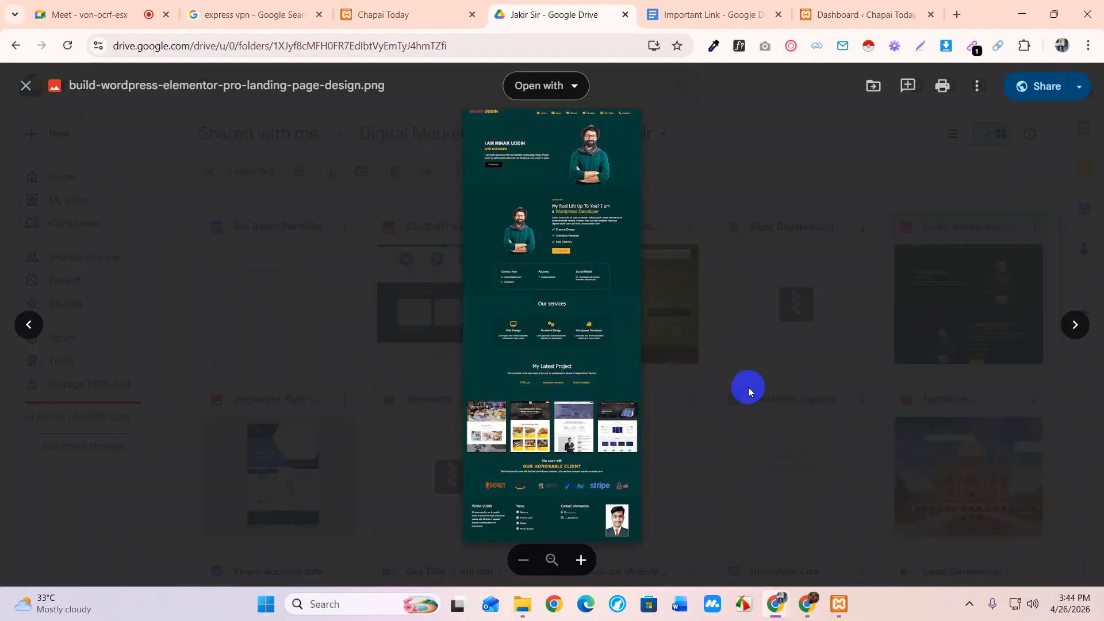
pyautogui.click(801, 362)
pyautogui.scroll(-5, 672, 381)
pyautogui.scroll(-2, 672, 380)
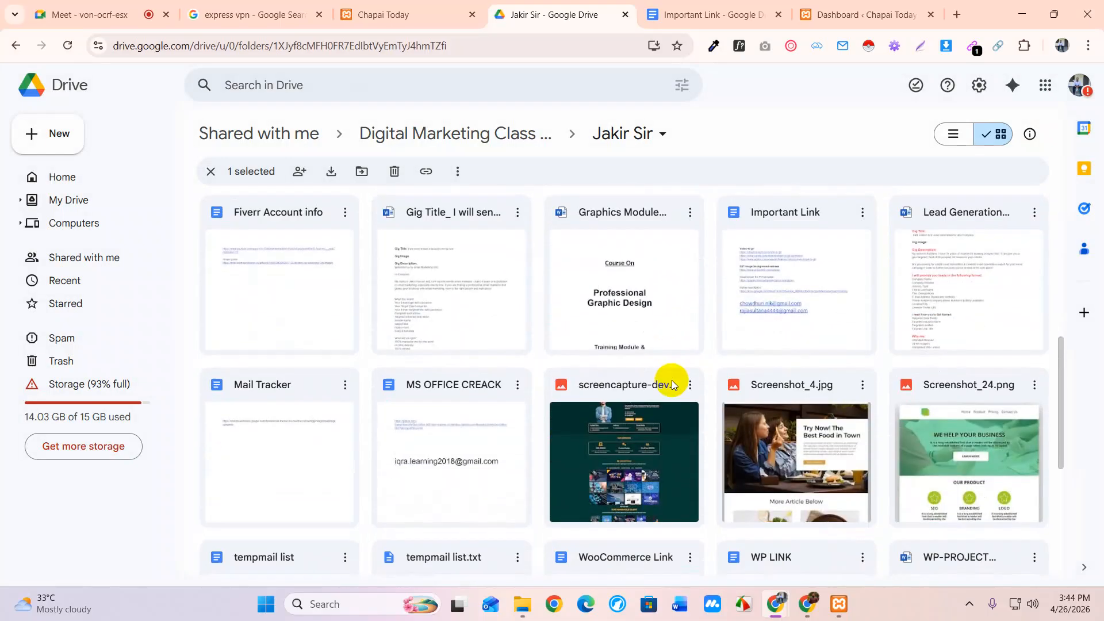
pyautogui.scroll(7, 671, 381)
pyautogui.scroll(-7, 671, 380)
pyautogui.scroll(-3, 672, 384)
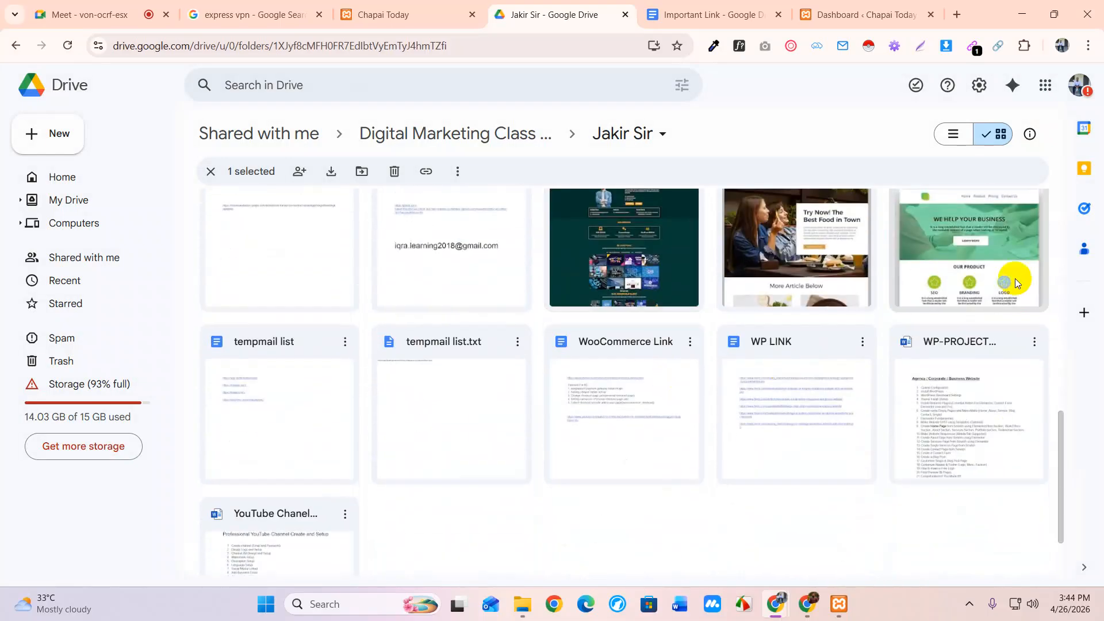
# Preview the Screenshot_24.png landing-page mockup in the shared Drive folder
pyautogui.doubleClick(976, 263)
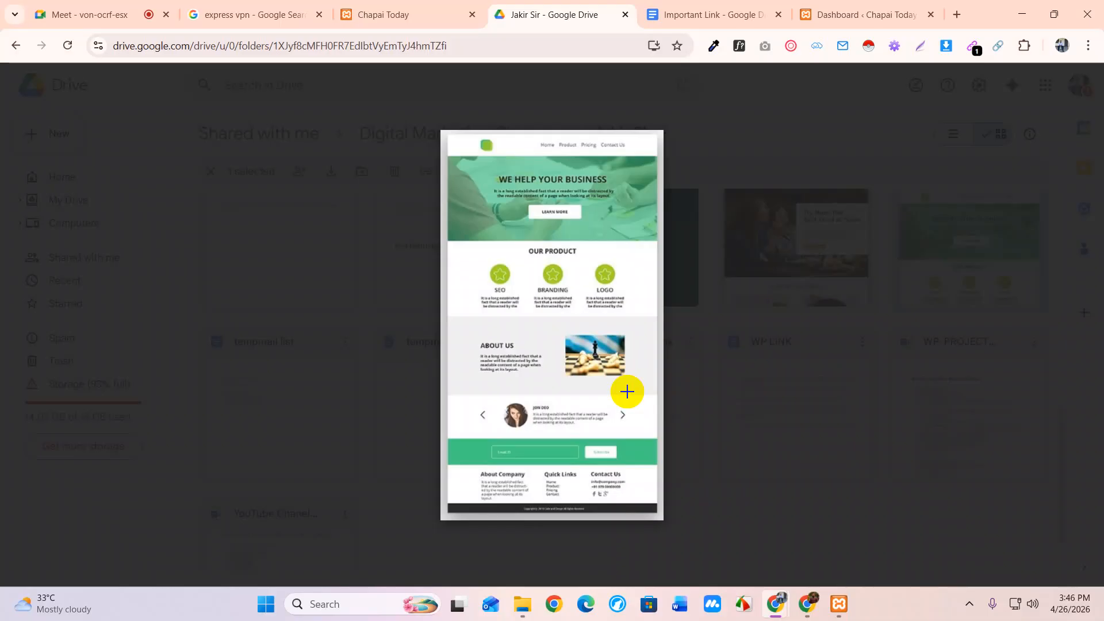
# Return to the dashboard and open the Home page from All Pages in Elementor
pyautogui.click(828, 18)
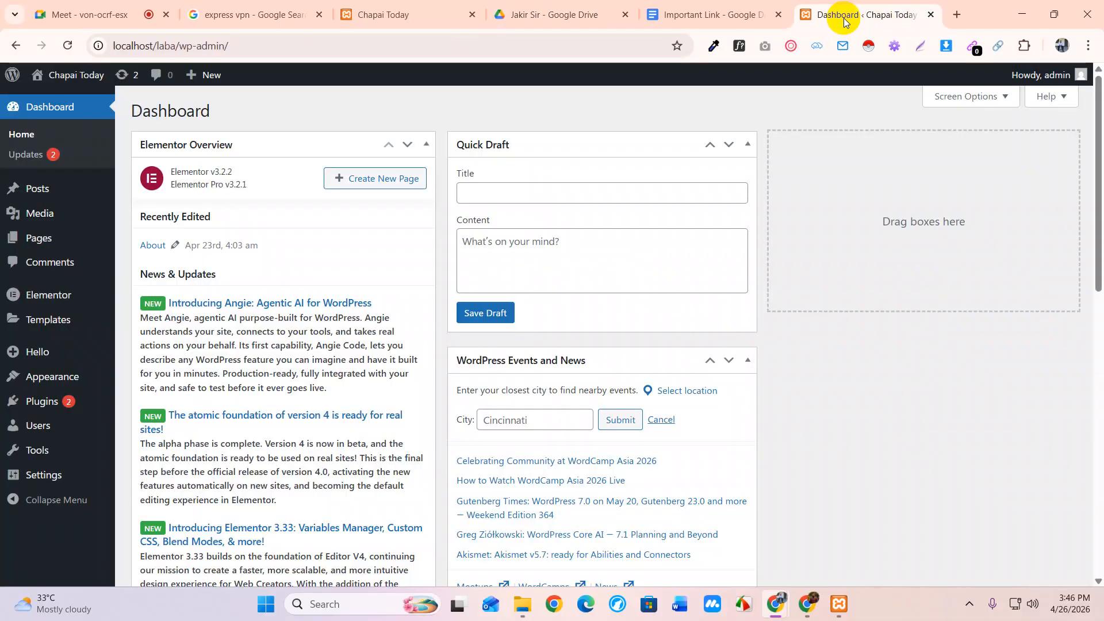
pyautogui.moveTo(49, 243)
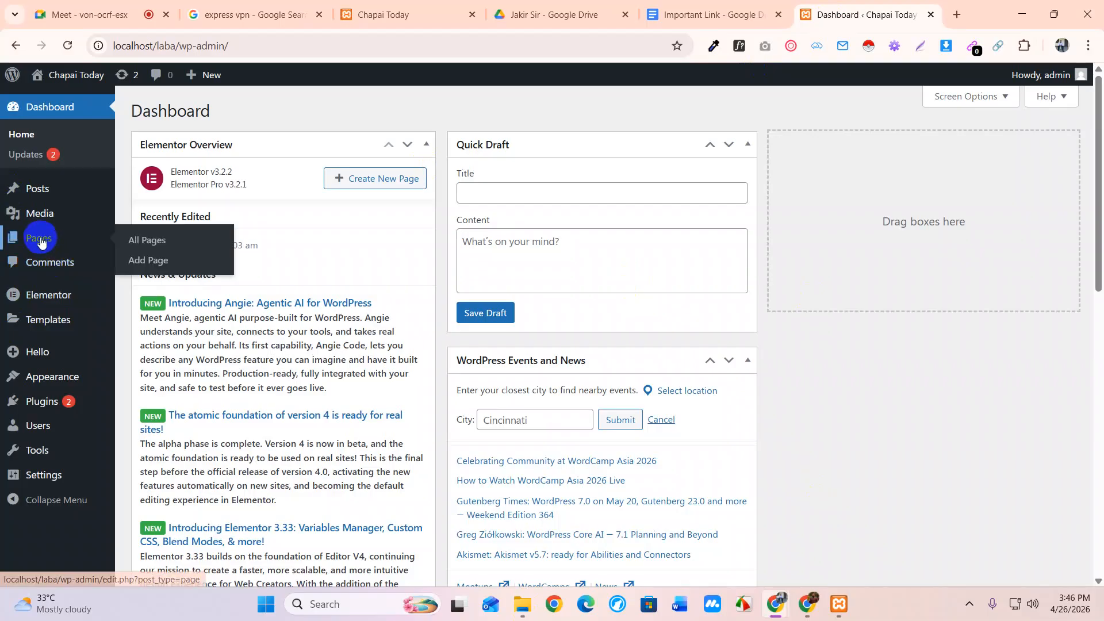
pyautogui.click(146, 241)
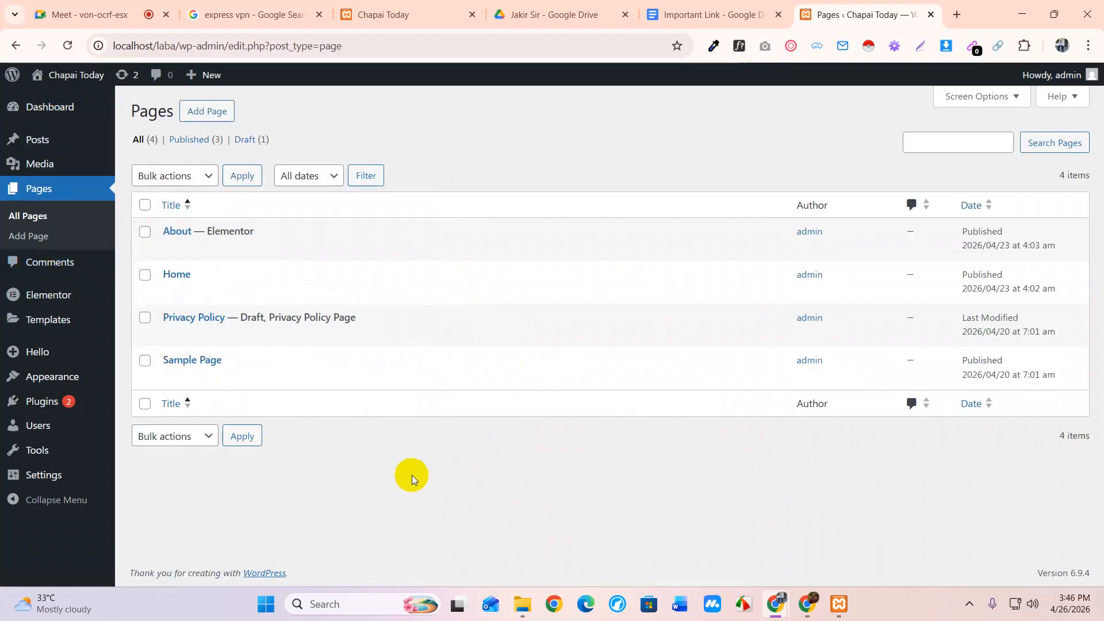
pyautogui.moveTo(167, 289)
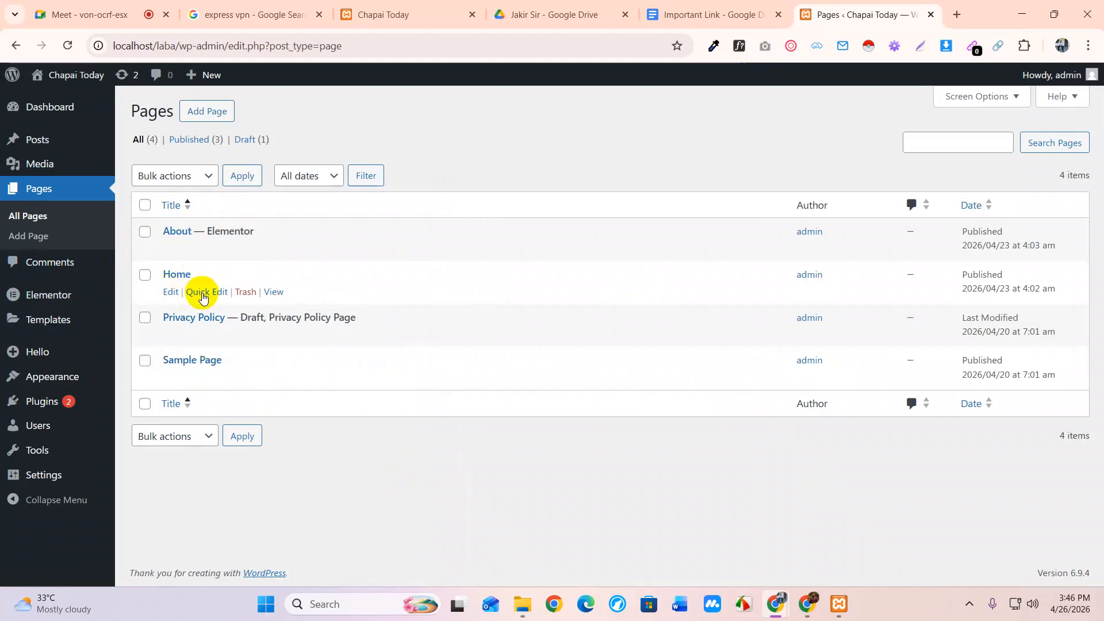
pyautogui.click(170, 292)
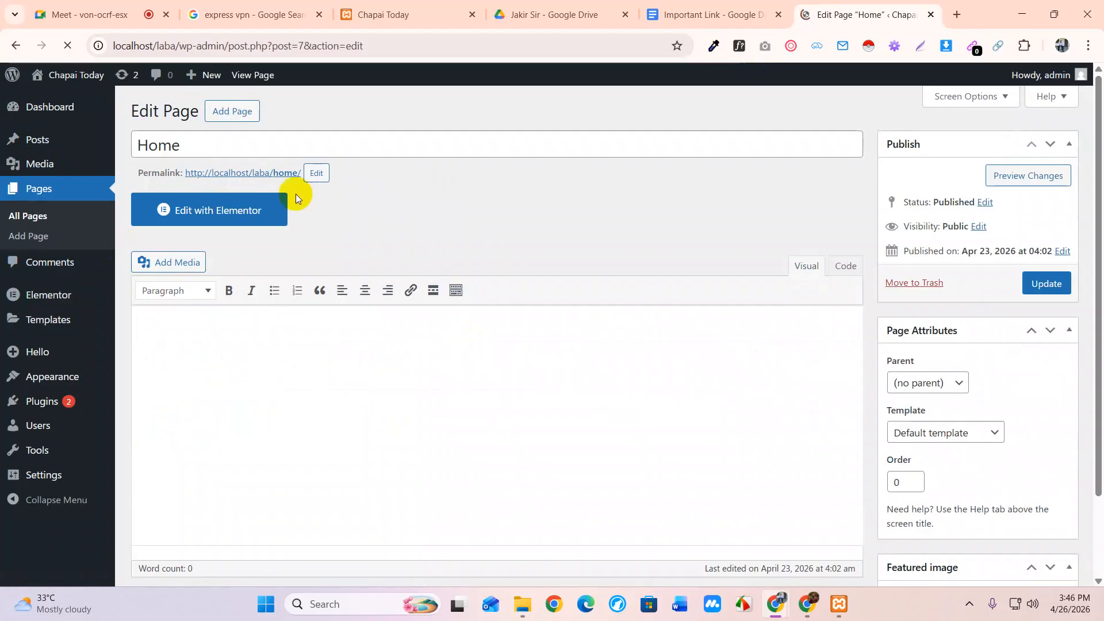
pyautogui.click(214, 214)
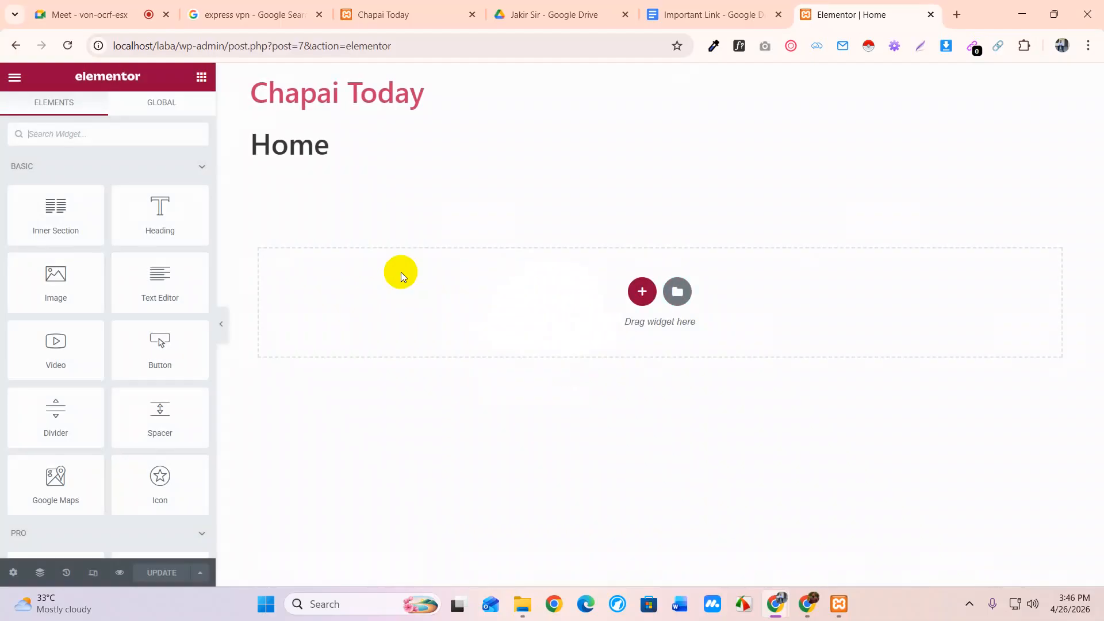
# Add a two-column section, trying full-width content before reverting to boxed width
pyautogui.click(647, 300)
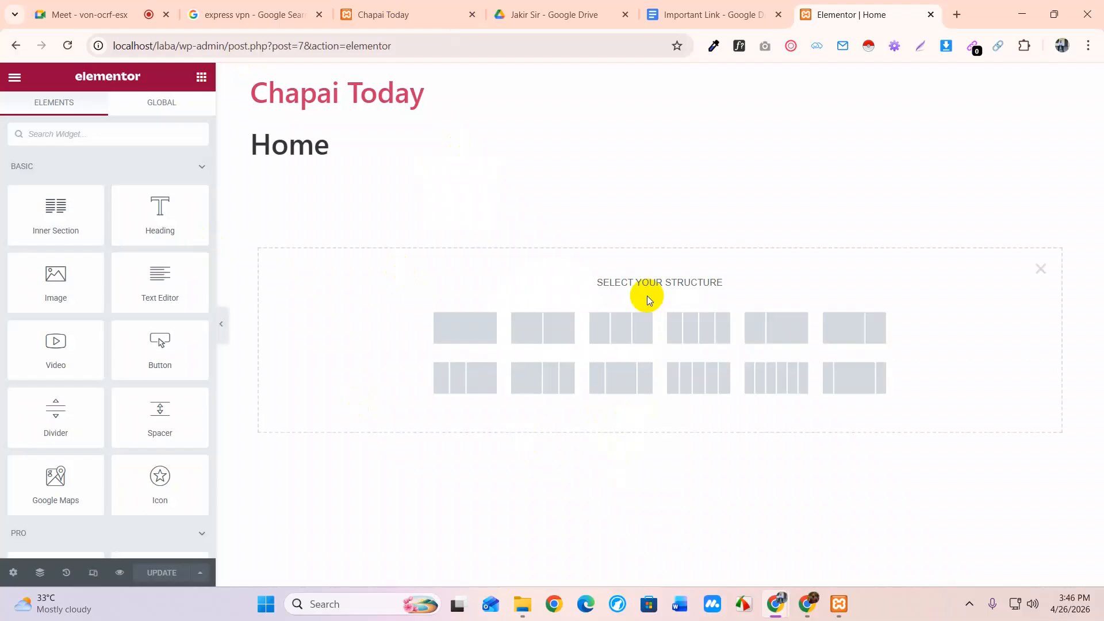
pyautogui.click(544, 331)
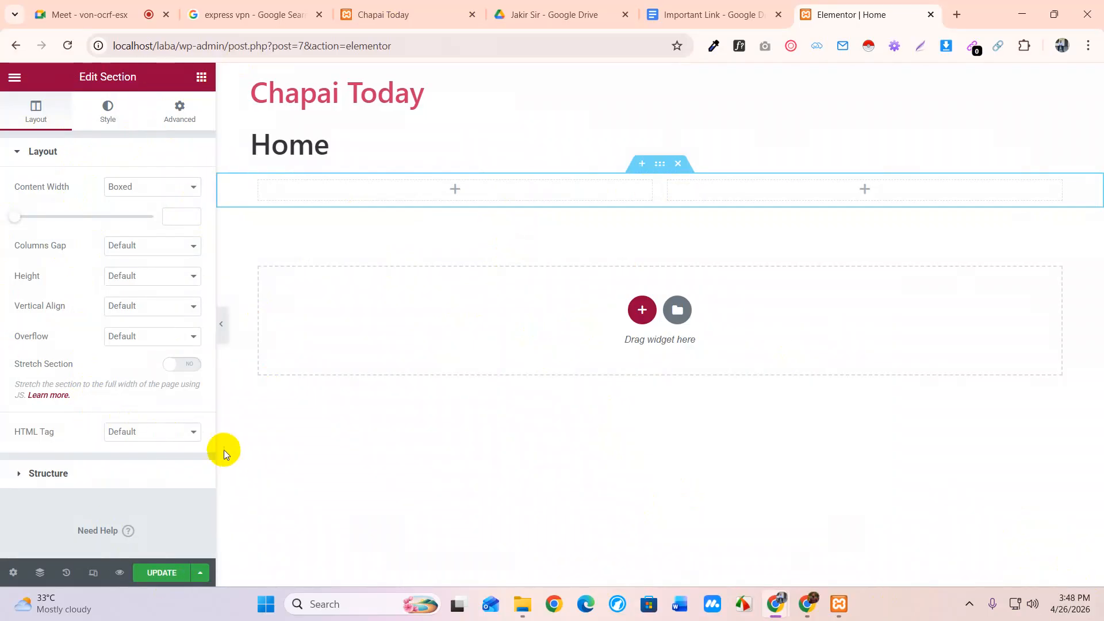
pyautogui.click(140, 186)
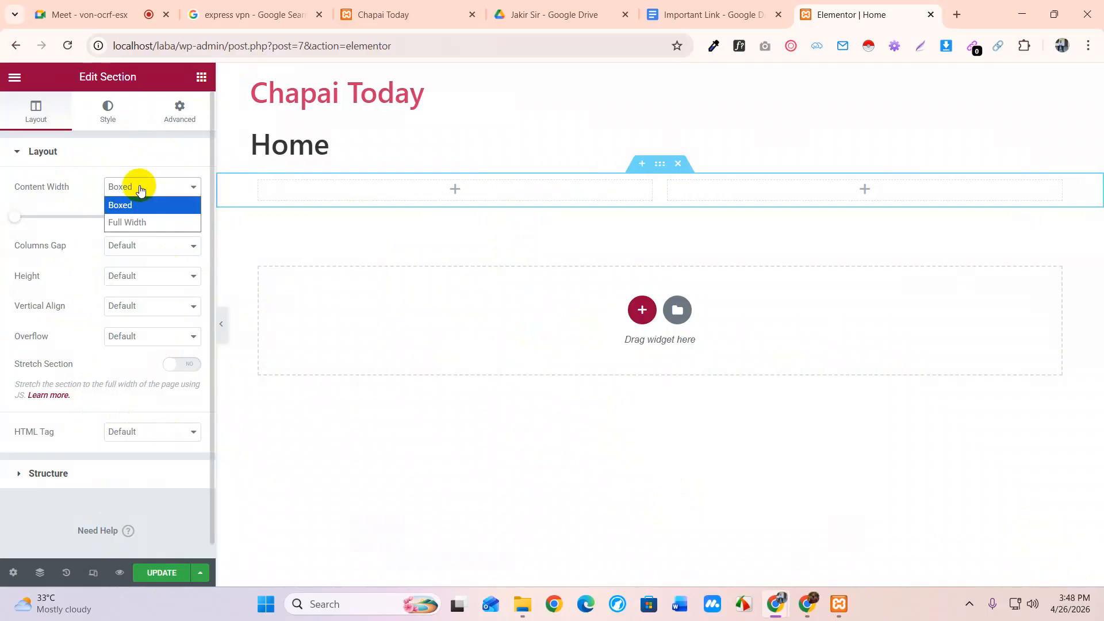
pyautogui.click(136, 222)
pyautogui.click(145, 187)
pyautogui.click(124, 207)
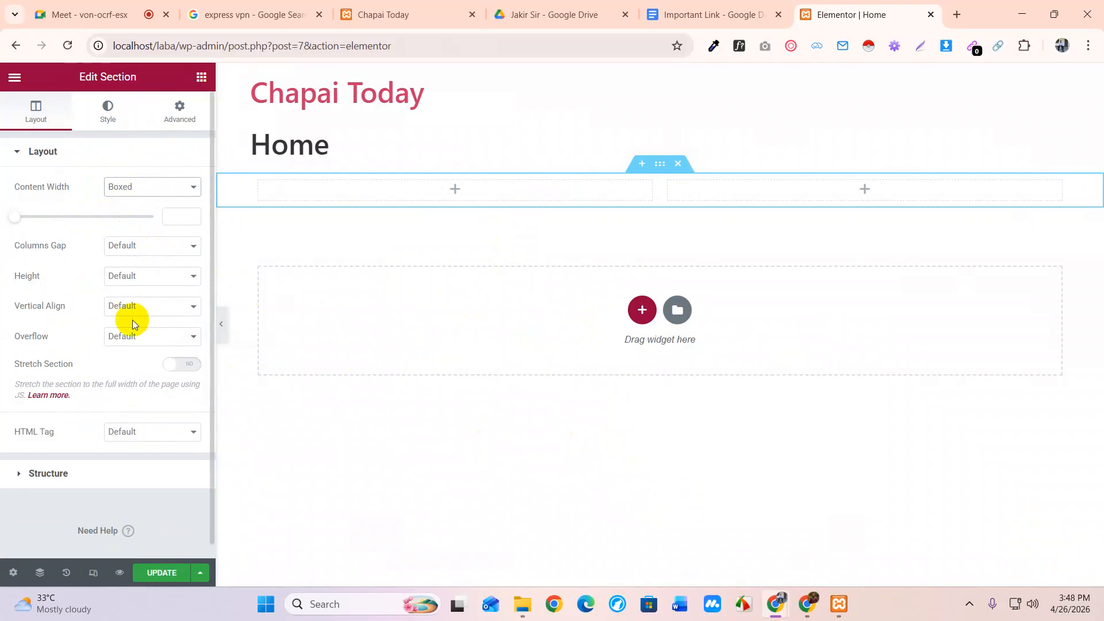
# Try a 400 px minimum section height, then return it to the default height
pyautogui.click(164, 276)
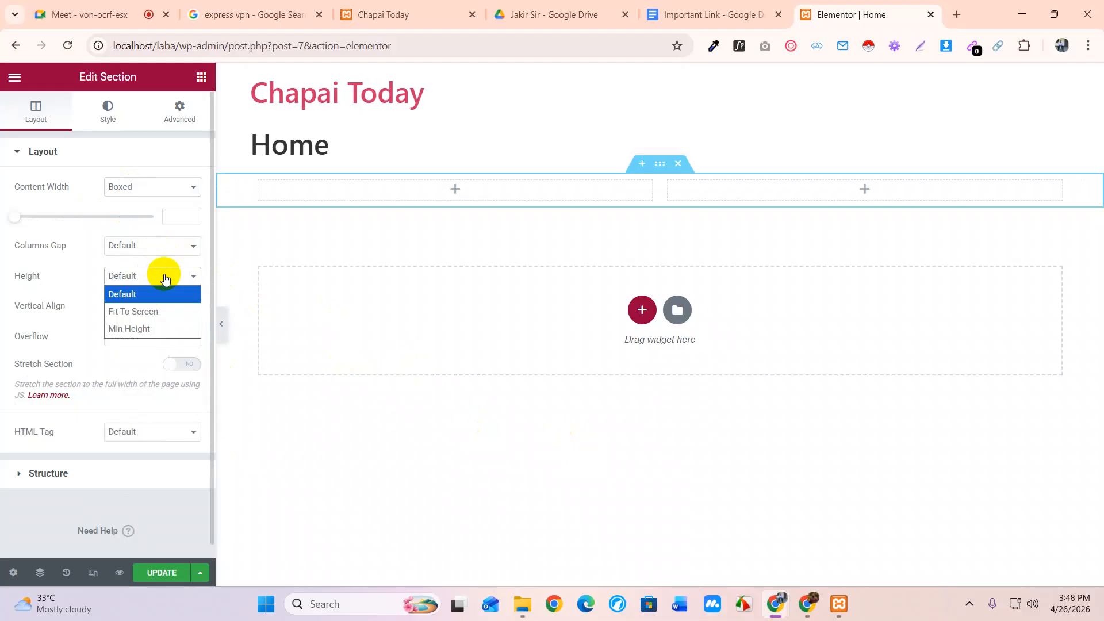
pyautogui.click(144, 329)
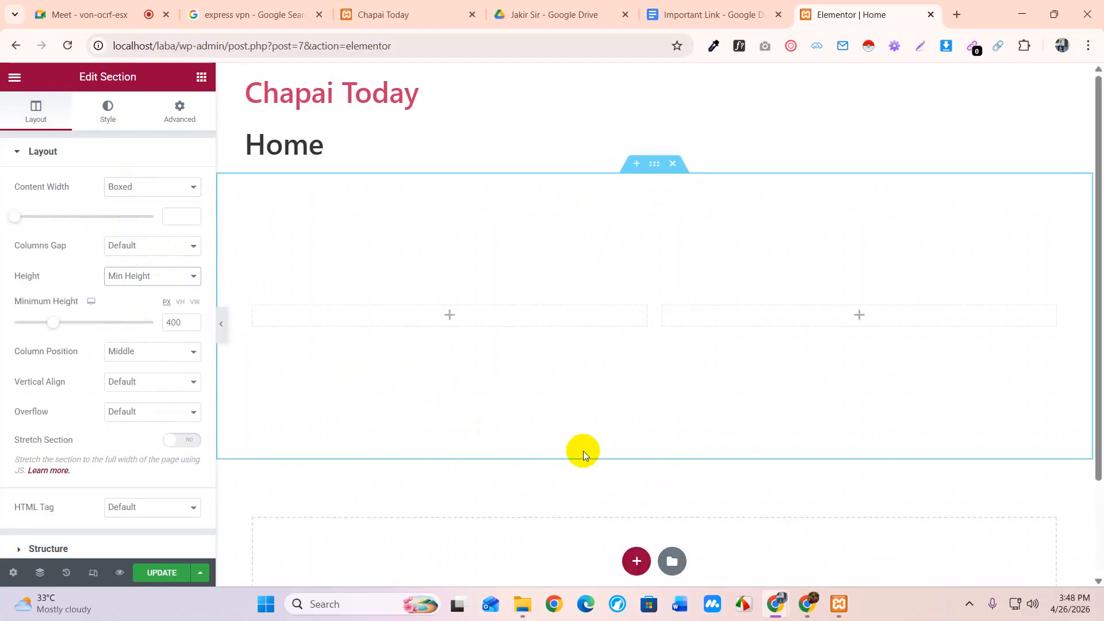
pyautogui.click(148, 276)
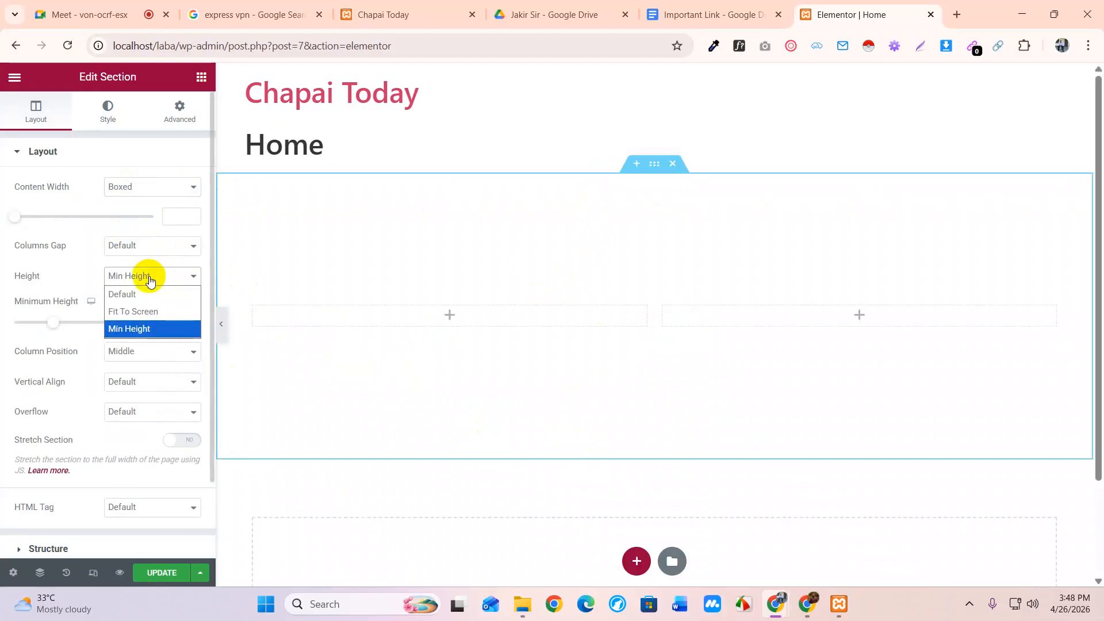
pyautogui.click(150, 292)
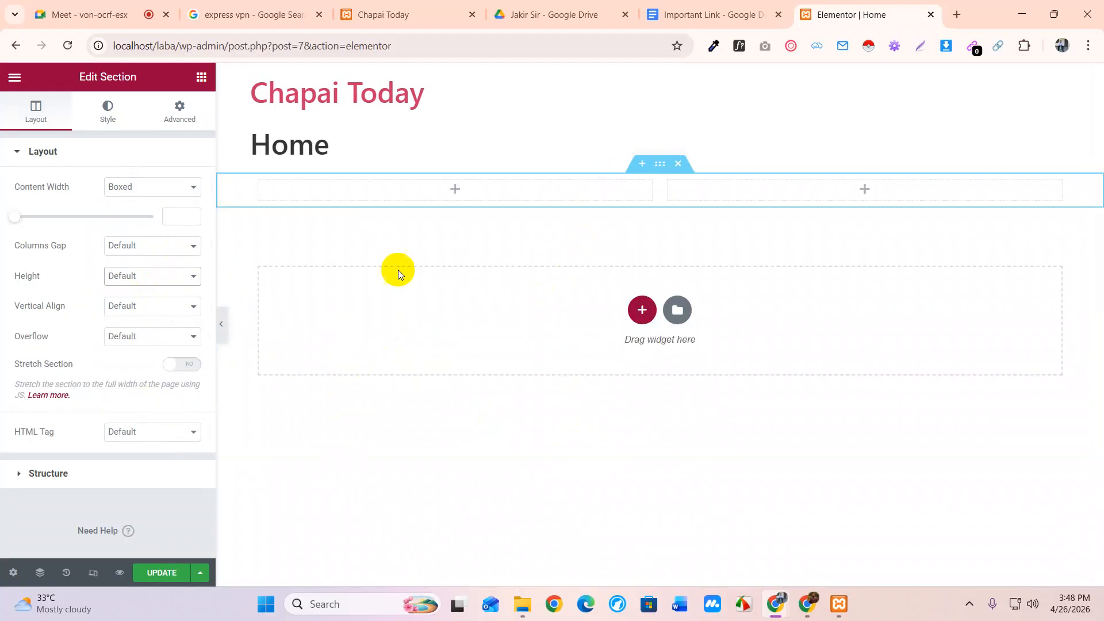
pyautogui.click(201, 79)
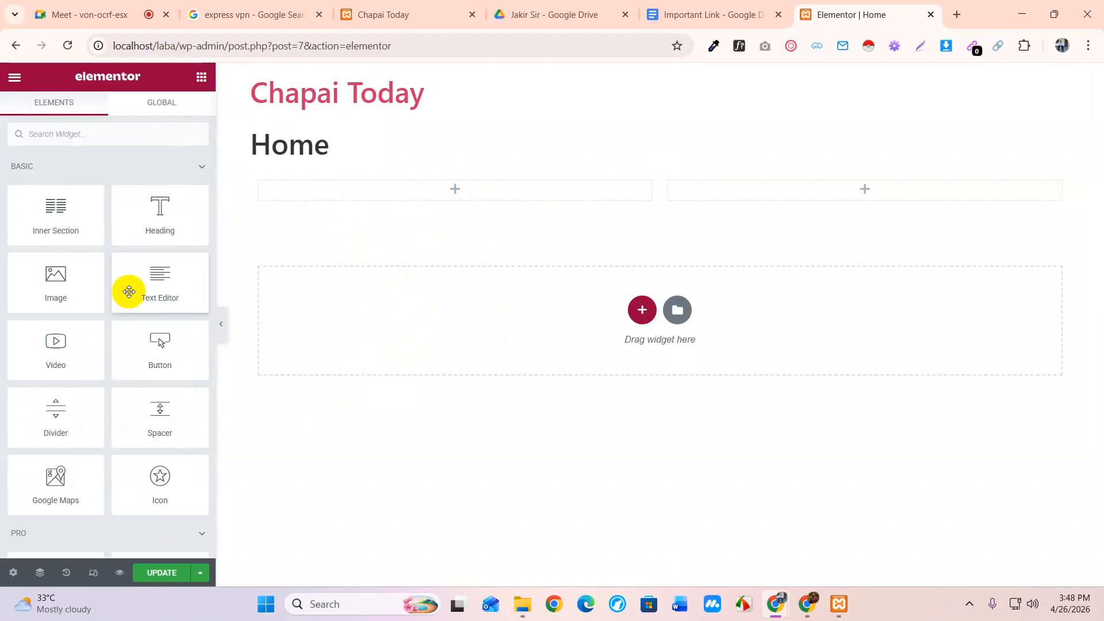
# Place an Image widget in the left column showing the city skyline photo from the Media Library
pyautogui.moveTo(54, 279); pyautogui.dragTo(465, 196)
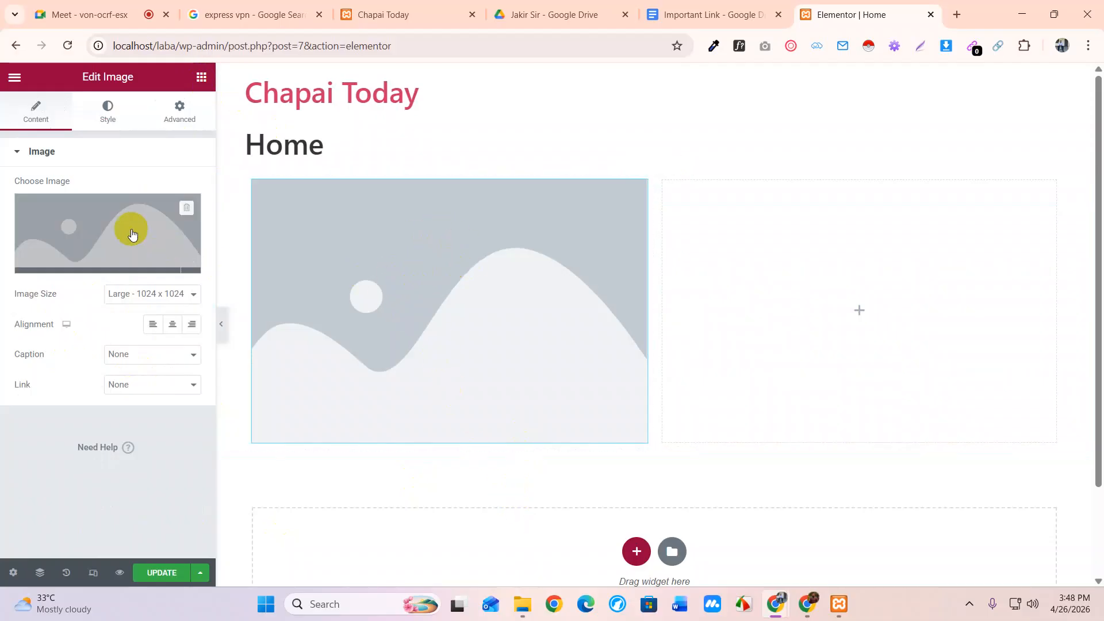
pyautogui.click(109, 225)
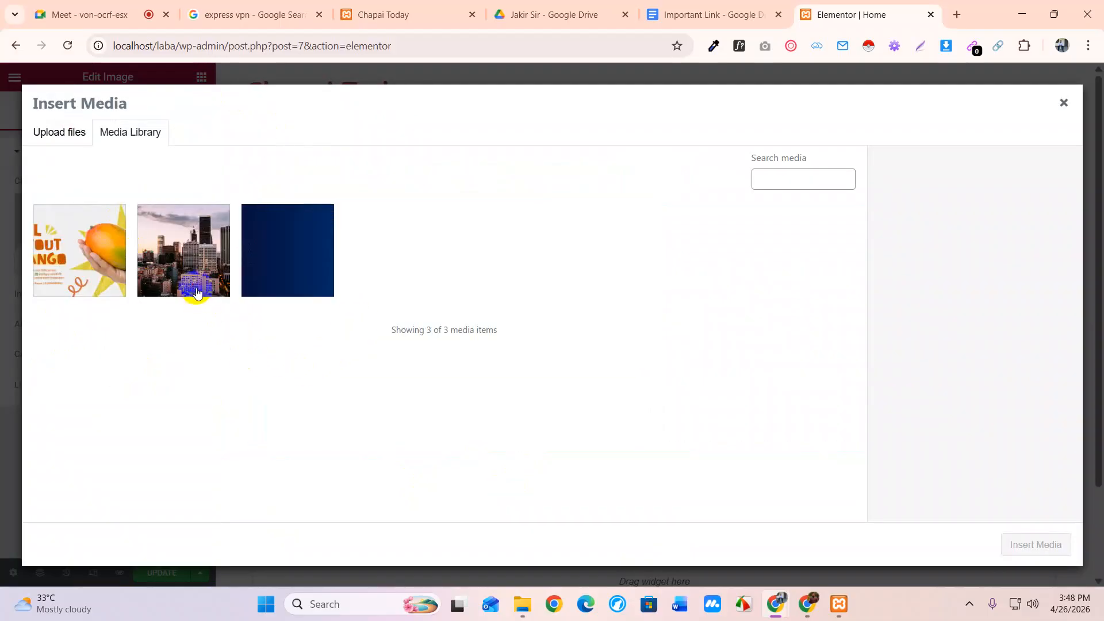
pyautogui.click(197, 293)
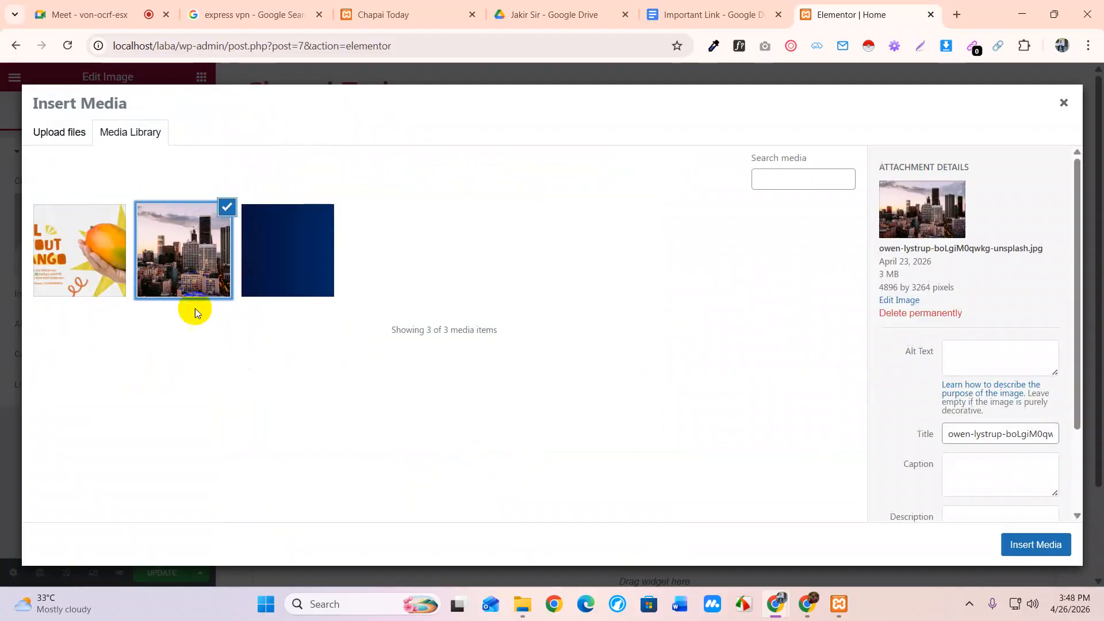
pyautogui.click(1038, 547)
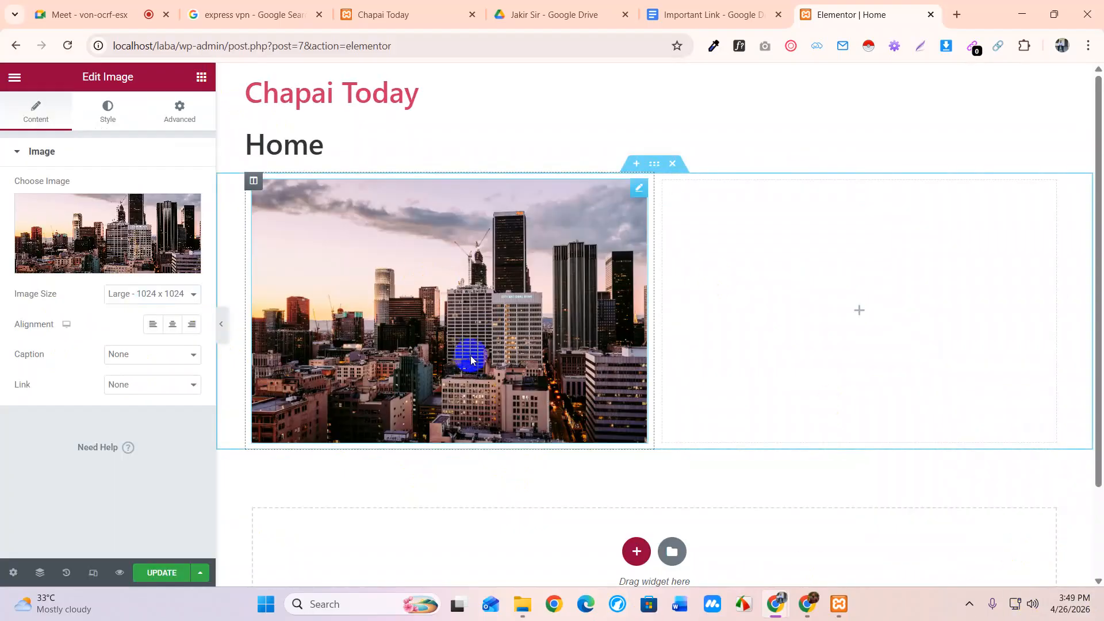
# Drop a Text Editor widget below the city photo
pyautogui.click(201, 76)
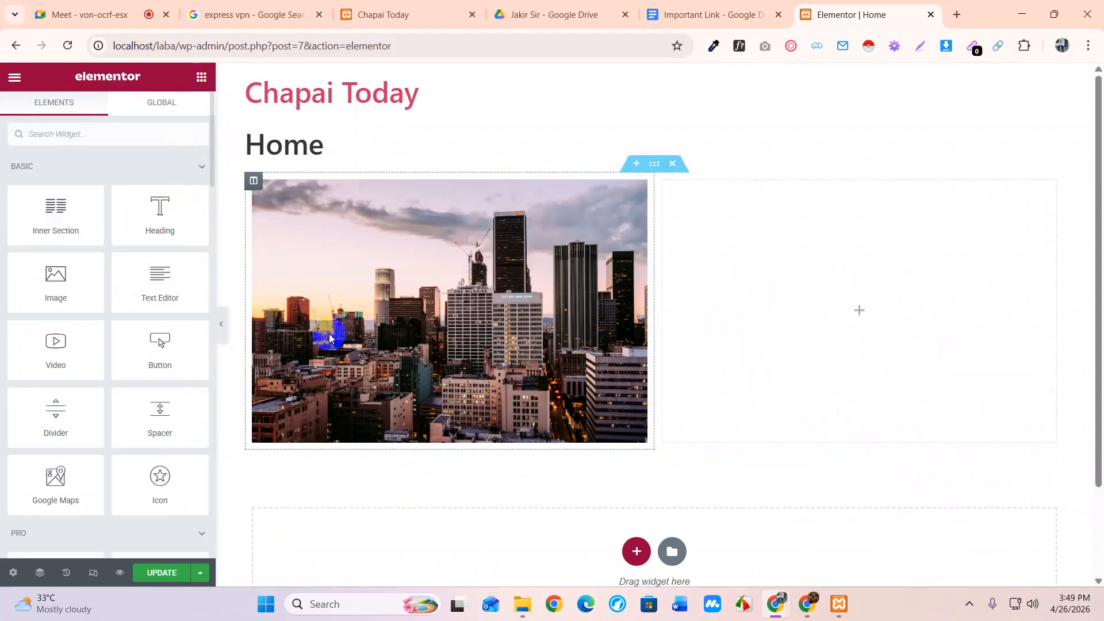
pyautogui.scroll(-2, 399, 339)
pyautogui.scroll(2, 399, 339)
pyautogui.moveTo(162, 286)
pyautogui.mouseDown()
pyautogui.moveTo(160, 275)
pyautogui.moveTo(182, 348)
pyautogui.moveTo(373, 540)
pyautogui.moveTo(155, 274)
pyautogui.mouseUp()
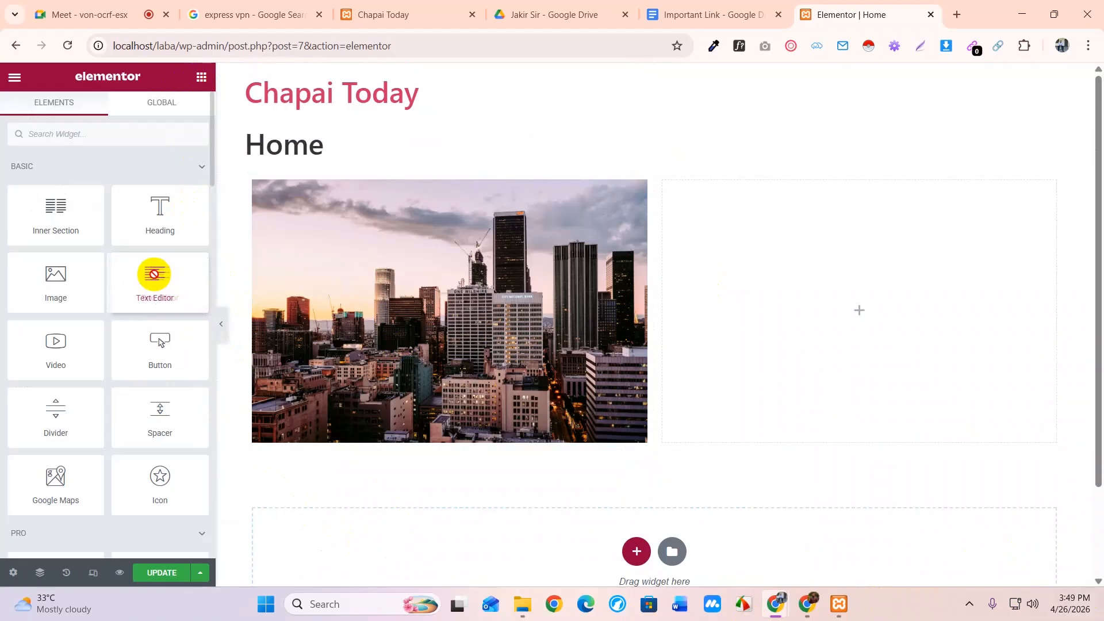
pyautogui.moveTo(154, 275); pyautogui.dragTo(453, 435)
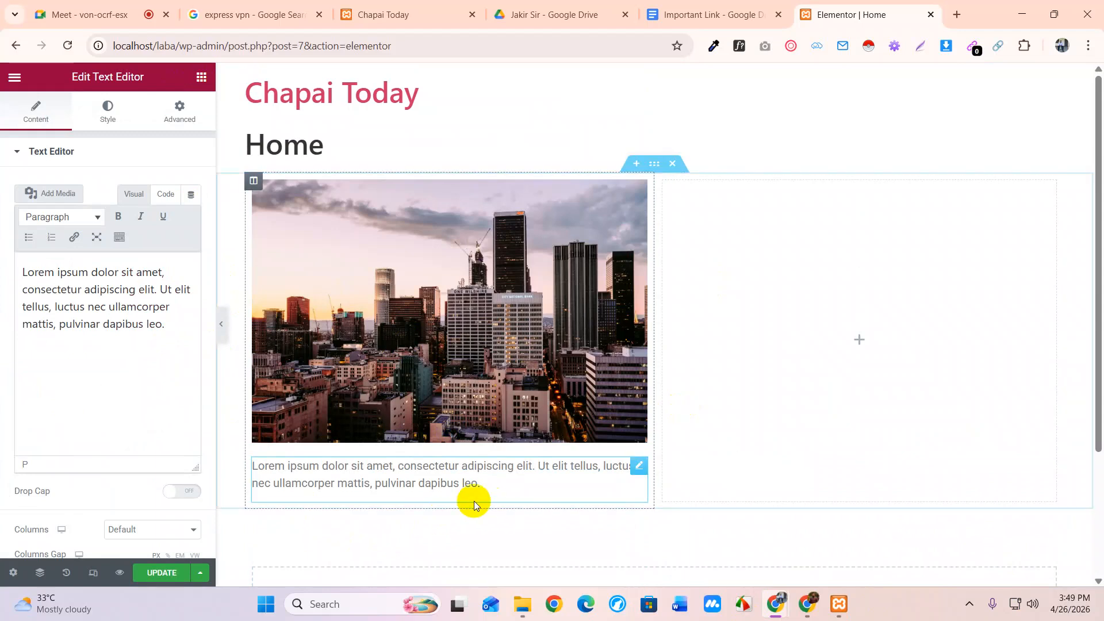
# Copy the placeholder paragraph and paste it twice so the lorem text appears three times
pyautogui.moveTo(168, 325); pyautogui.dragTo(11, 275)
pyautogui.rightClick(92, 297)
pyautogui.click(148, 277)
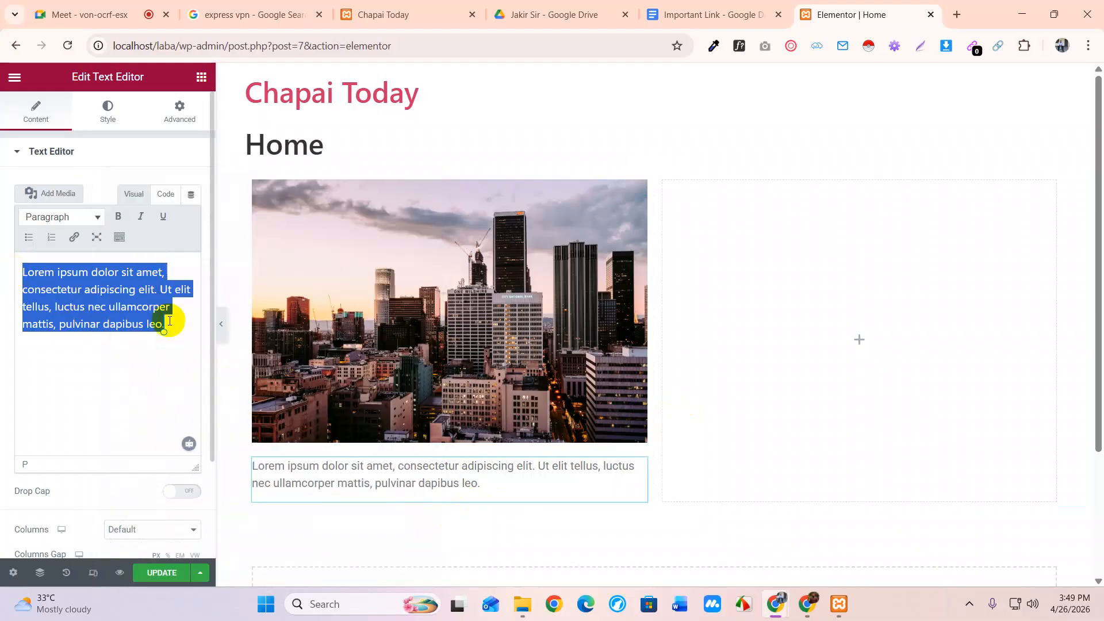
pyautogui.click(180, 332)
pyautogui.hotkey('ctrl', 'v')
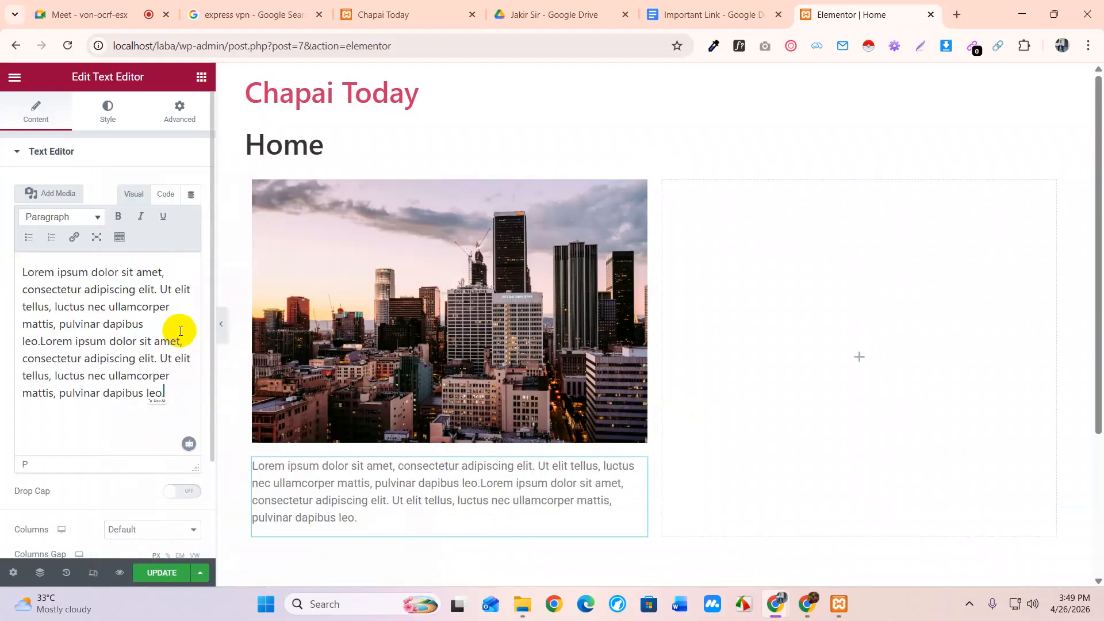
pyautogui.hotkey('ctrl', 'v')
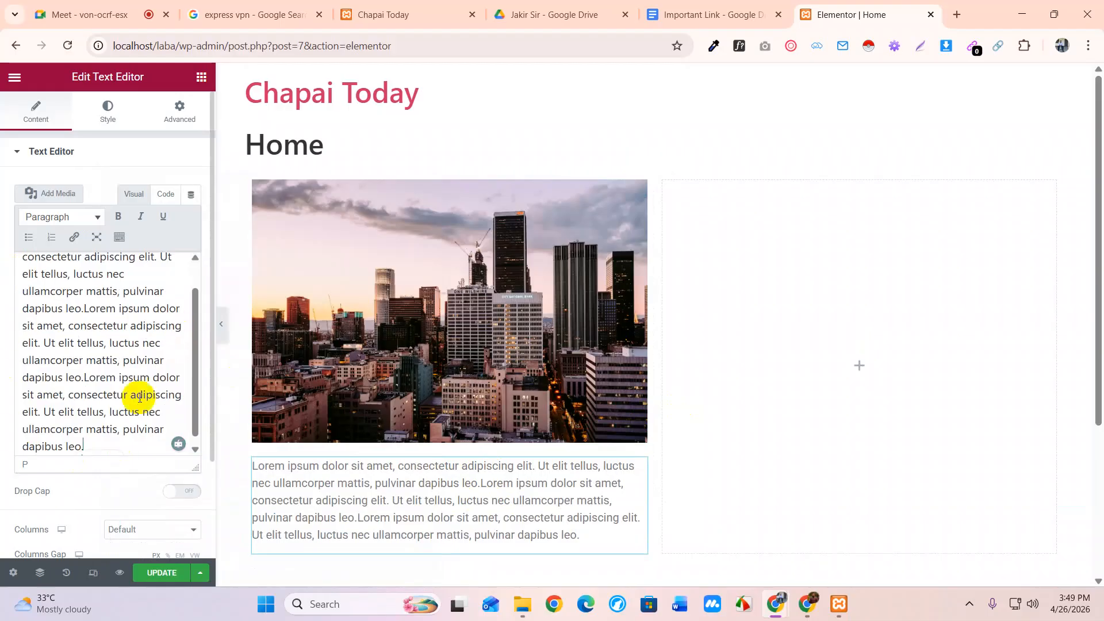
pyautogui.scroll(-1, 141, 313)
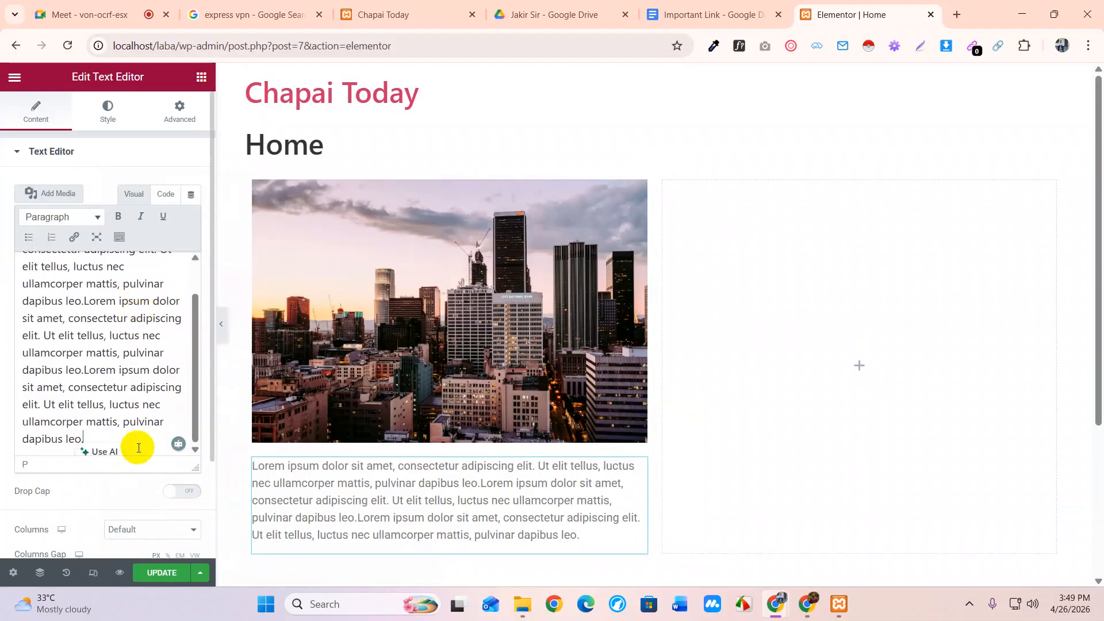
pyautogui.scroll(-2, 137, 460)
pyautogui.scroll(2, 140, 493)
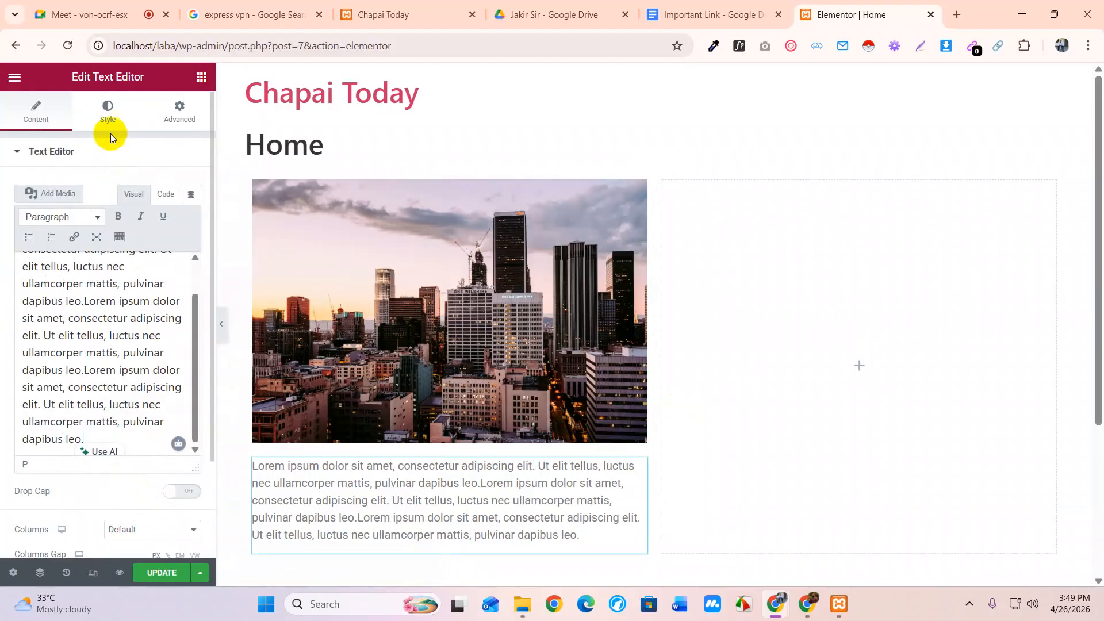
# Justify the paragraph under the skyline photo and set its text color to black #000000
pyautogui.click(111, 125)
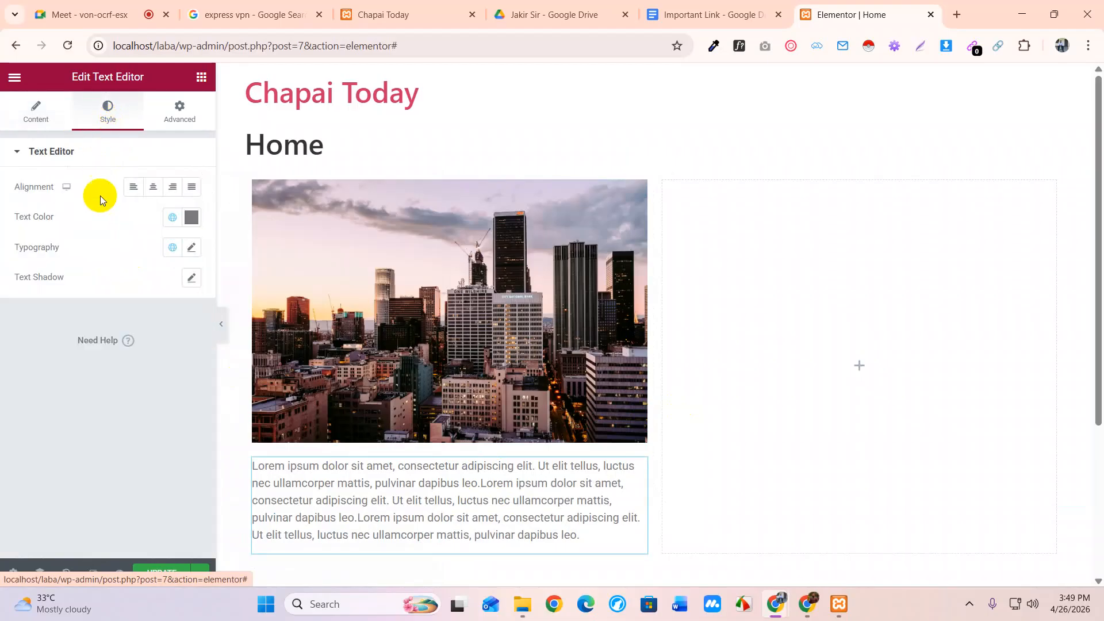
pyautogui.click(154, 188)
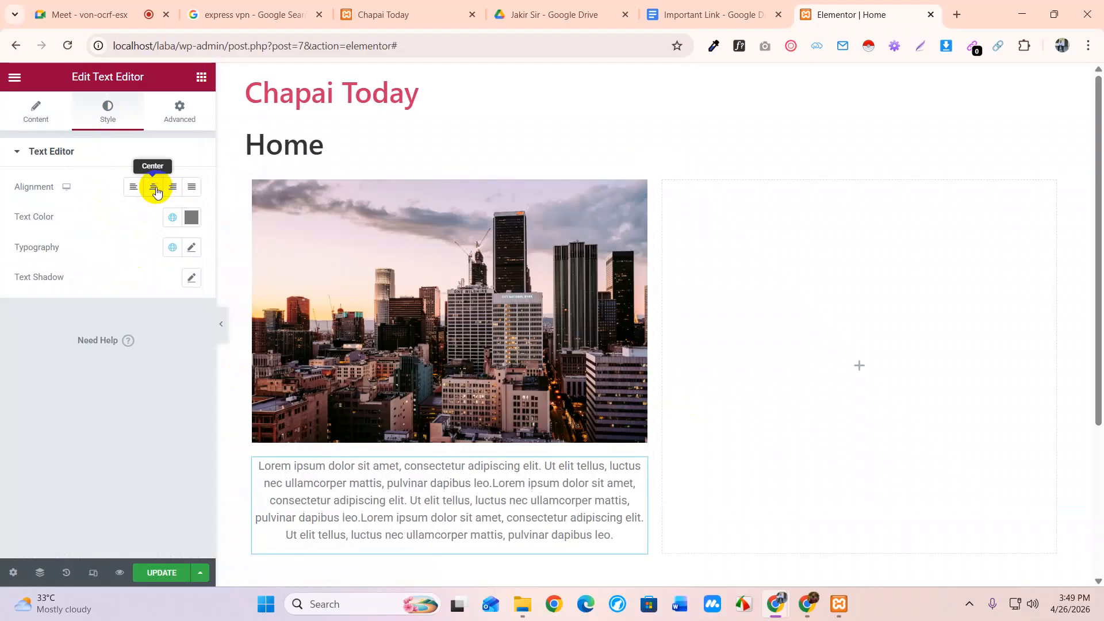
pyautogui.click(195, 192)
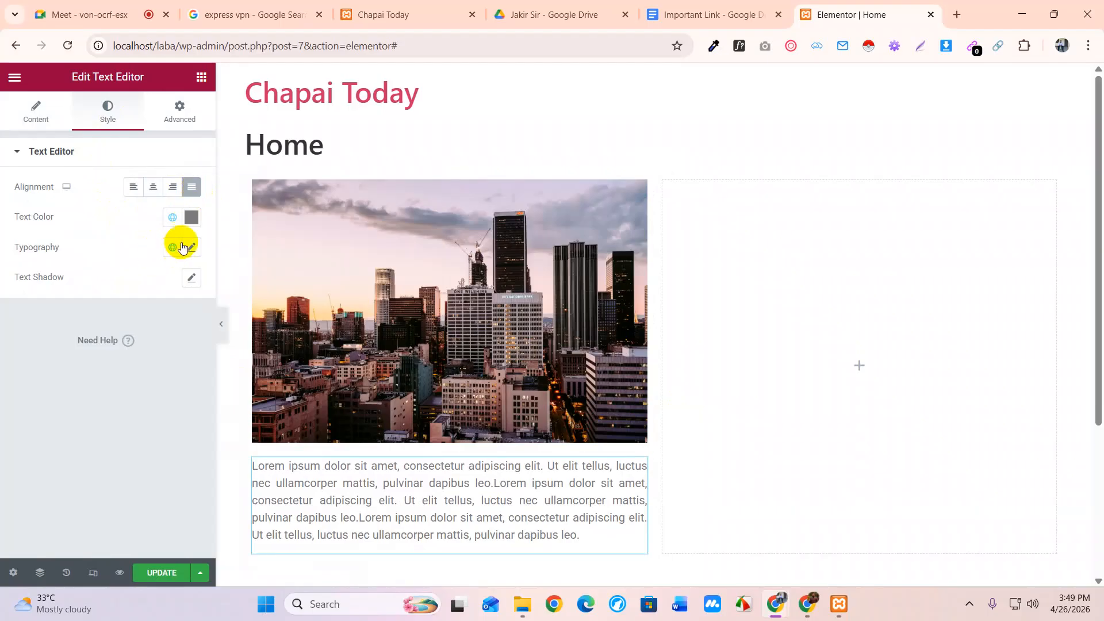
pyautogui.click(190, 217)
pyautogui.moveTo(102, 328); pyautogui.dragTo(197, 279)
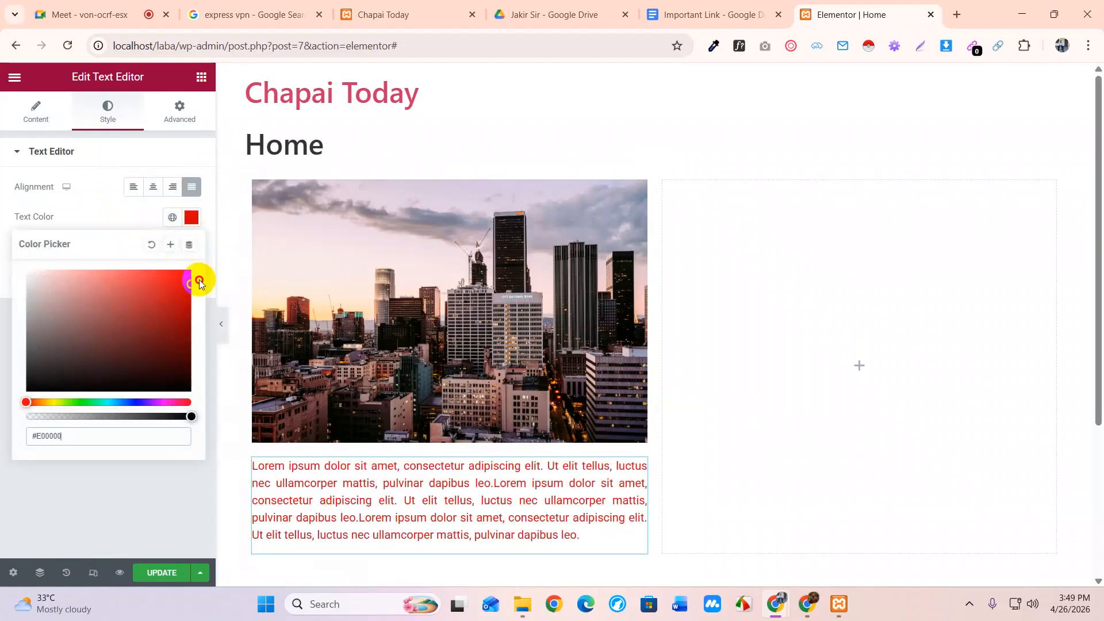
pyautogui.moveTo(116, 327); pyautogui.dragTo(32, 392)
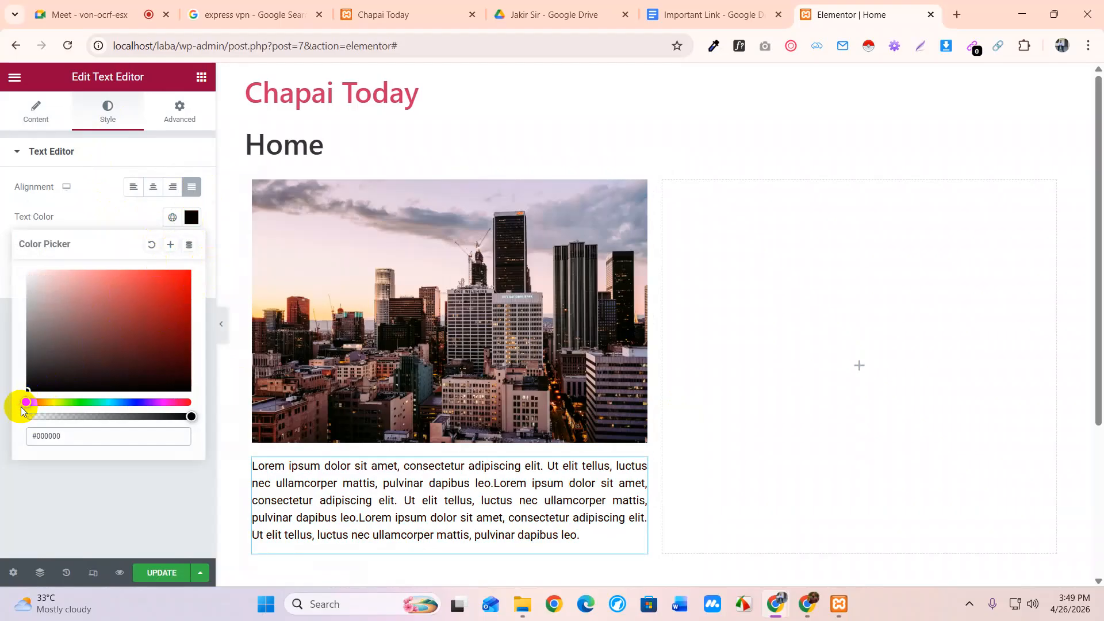
pyautogui.click(191, 217)
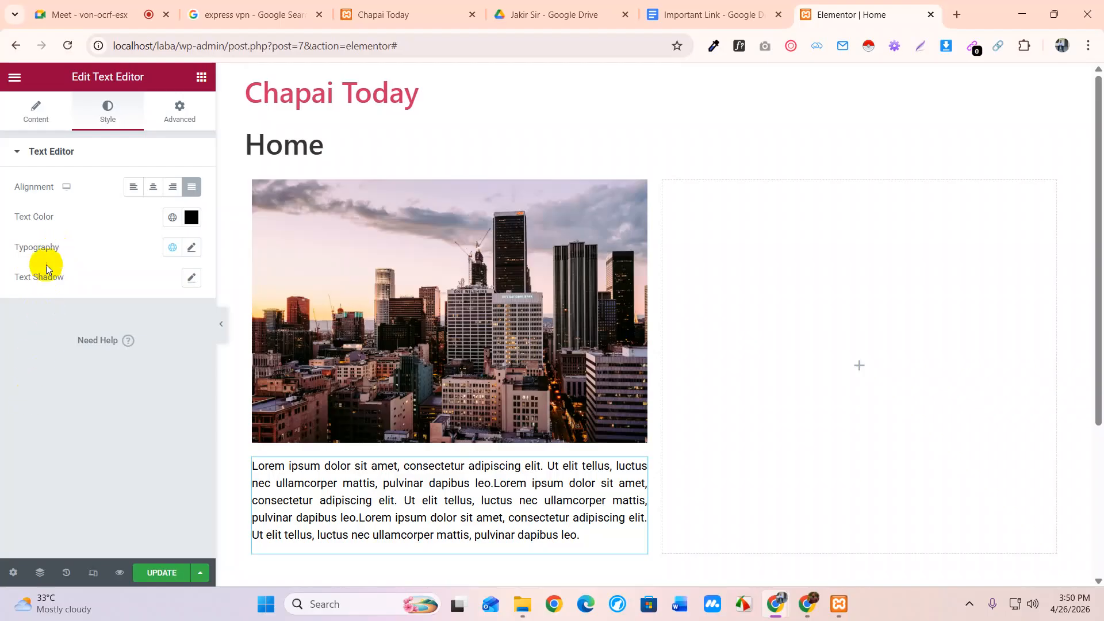
# Set the paragraph typography to Rajdhani, 16 px, weight 600
pyautogui.click(191, 248)
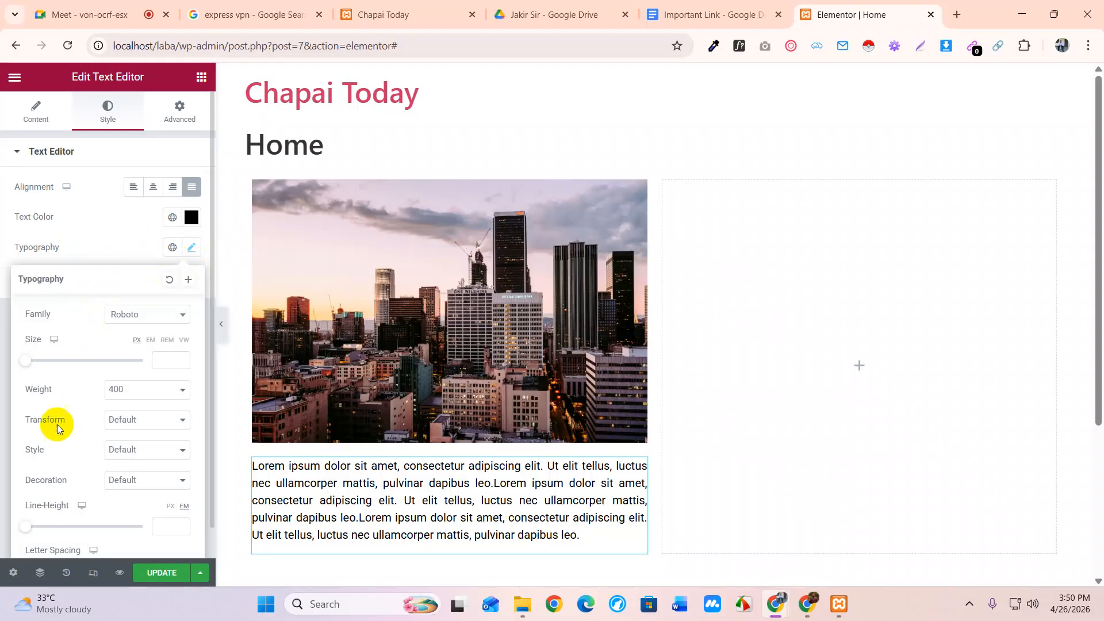
pyautogui.click(139, 323)
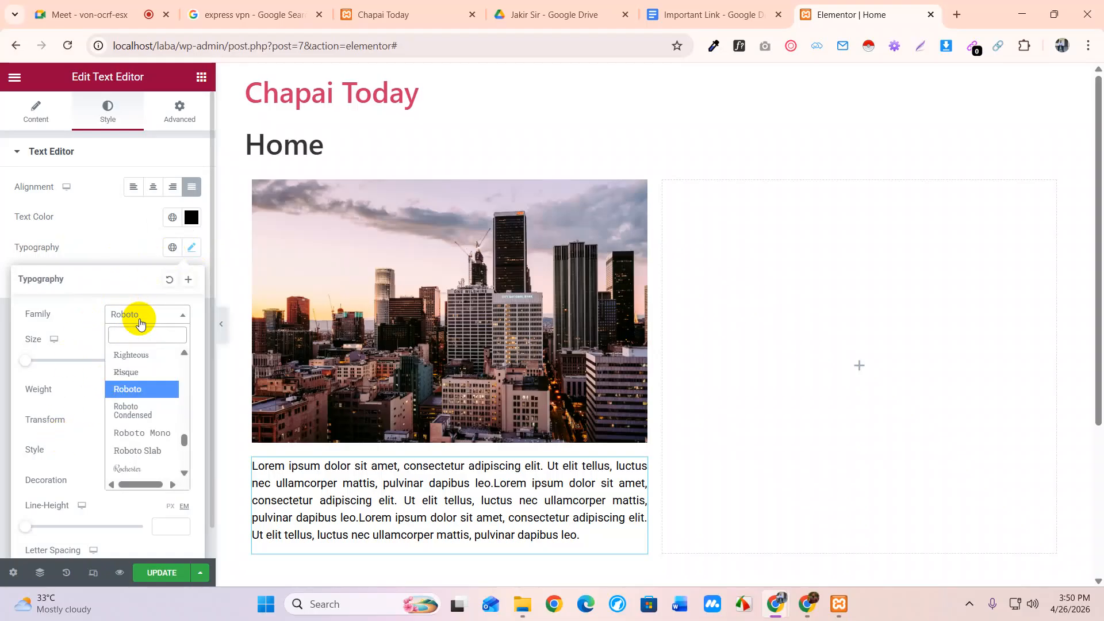
pyautogui.write('raj')
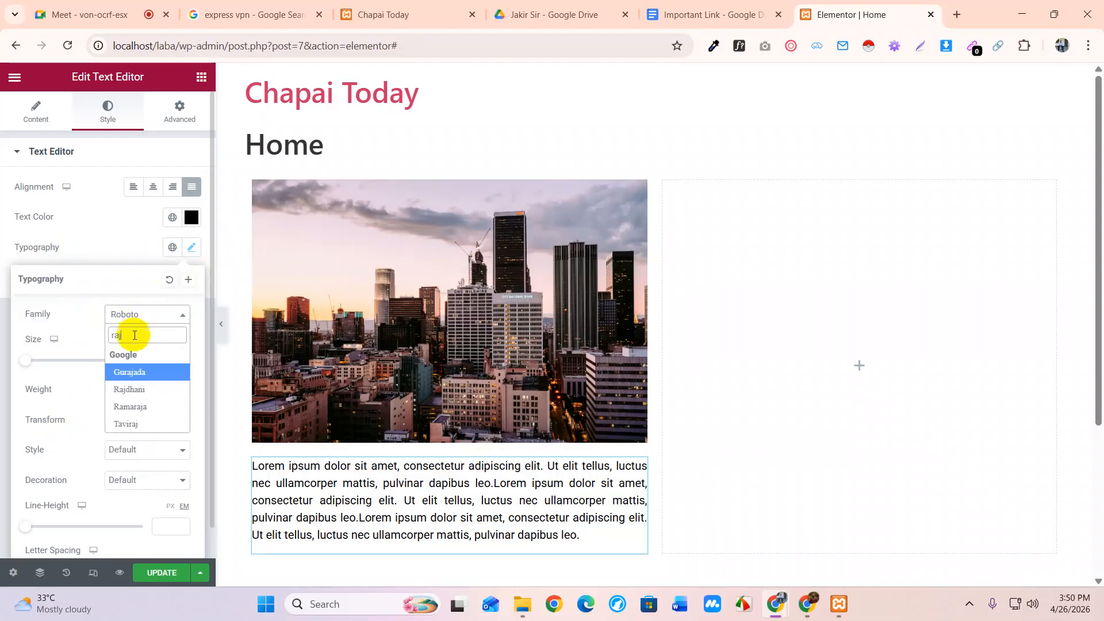
pyautogui.click(138, 389)
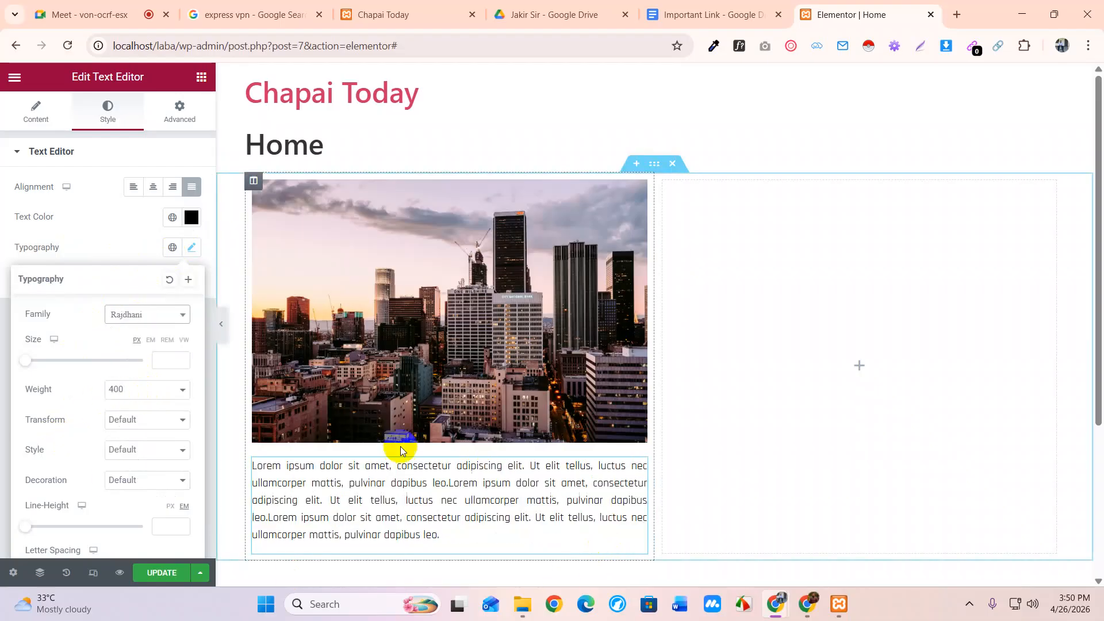
pyautogui.moveTo(26, 365)
pyautogui.mouseDown()
pyautogui.moveTo(45, 365)
pyautogui.moveTo(35, 367)
pyautogui.mouseUp()
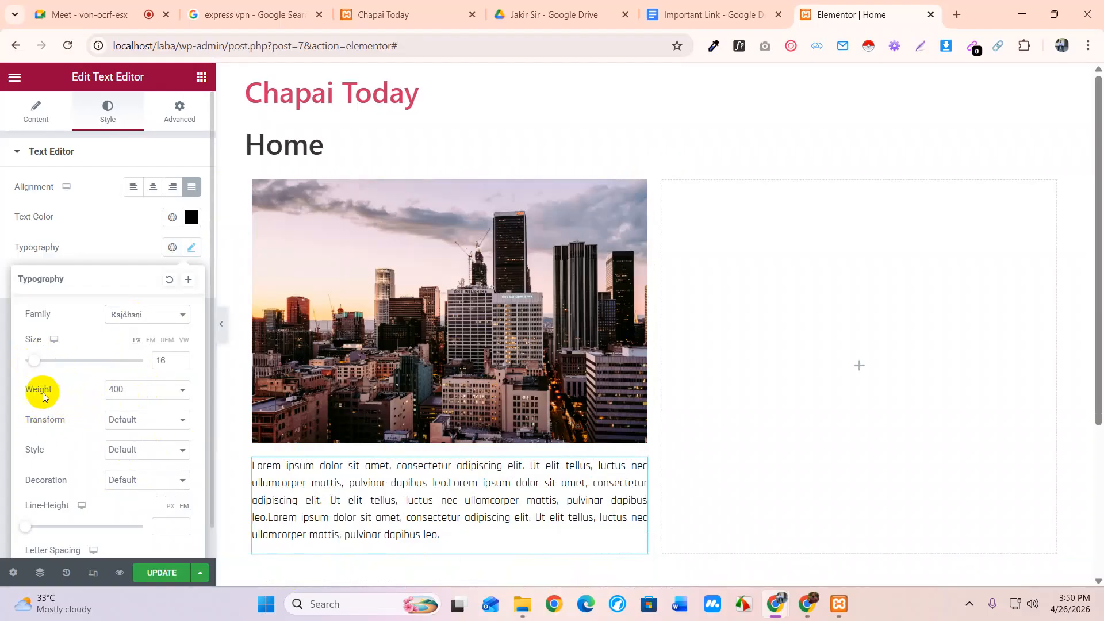
pyautogui.moveTo(55, 393); pyautogui.dragTo(27, 392)
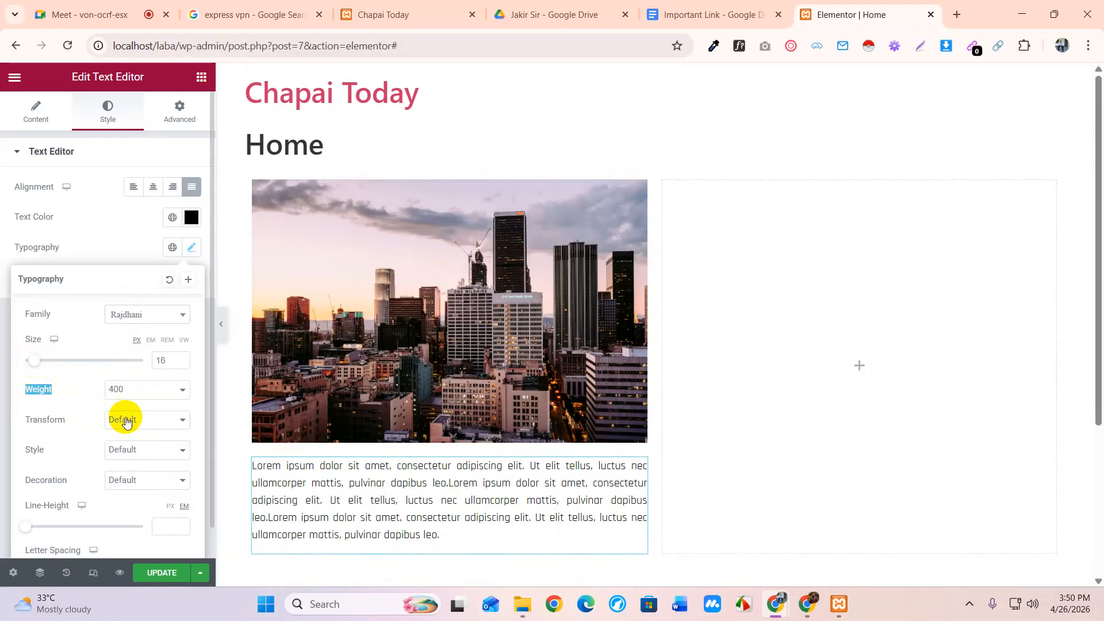
pyautogui.click(140, 389)
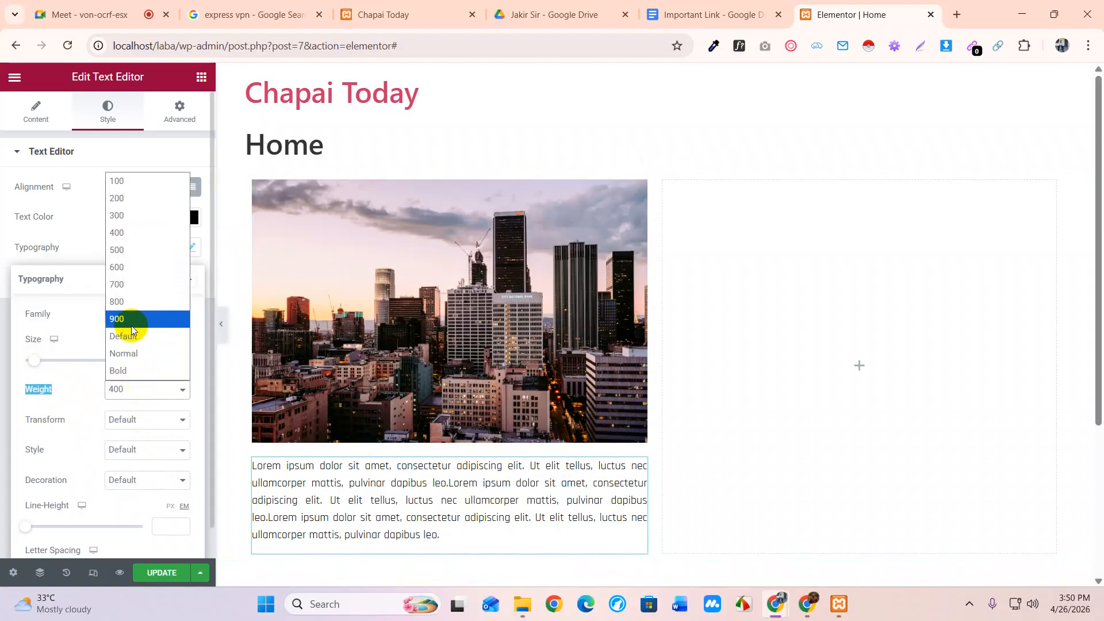
pyautogui.click(127, 287)
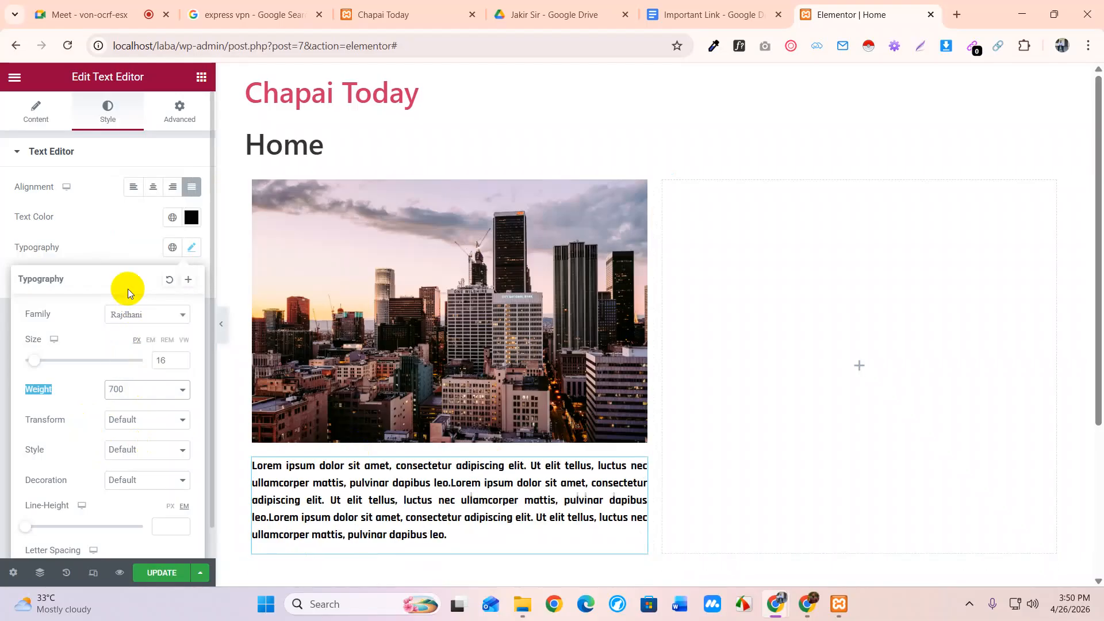
pyautogui.click(130, 392)
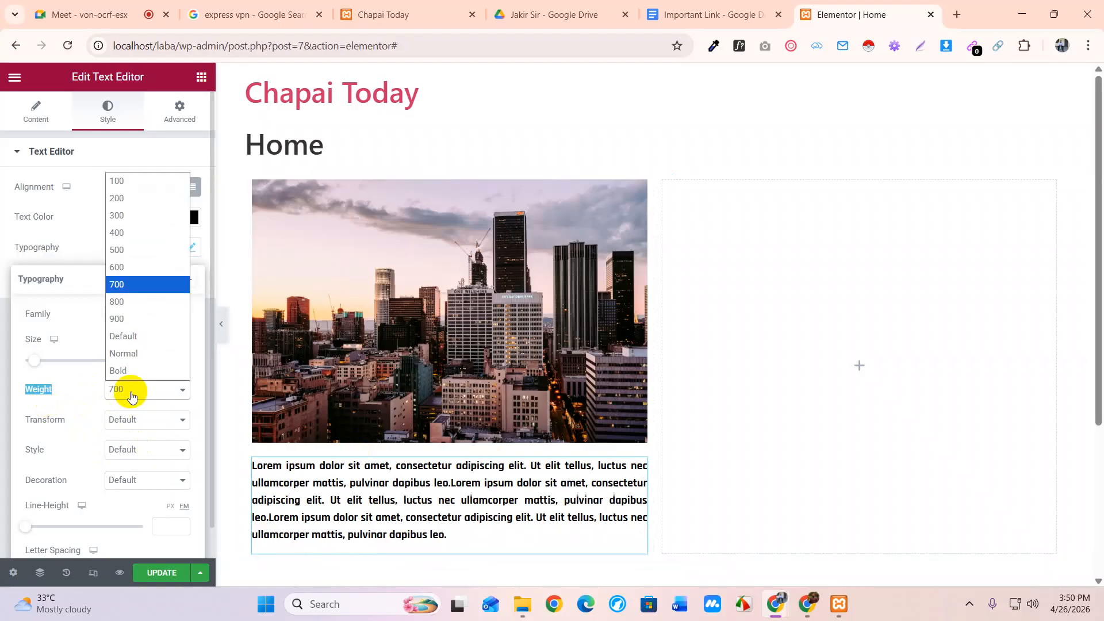
pyautogui.click(118, 268)
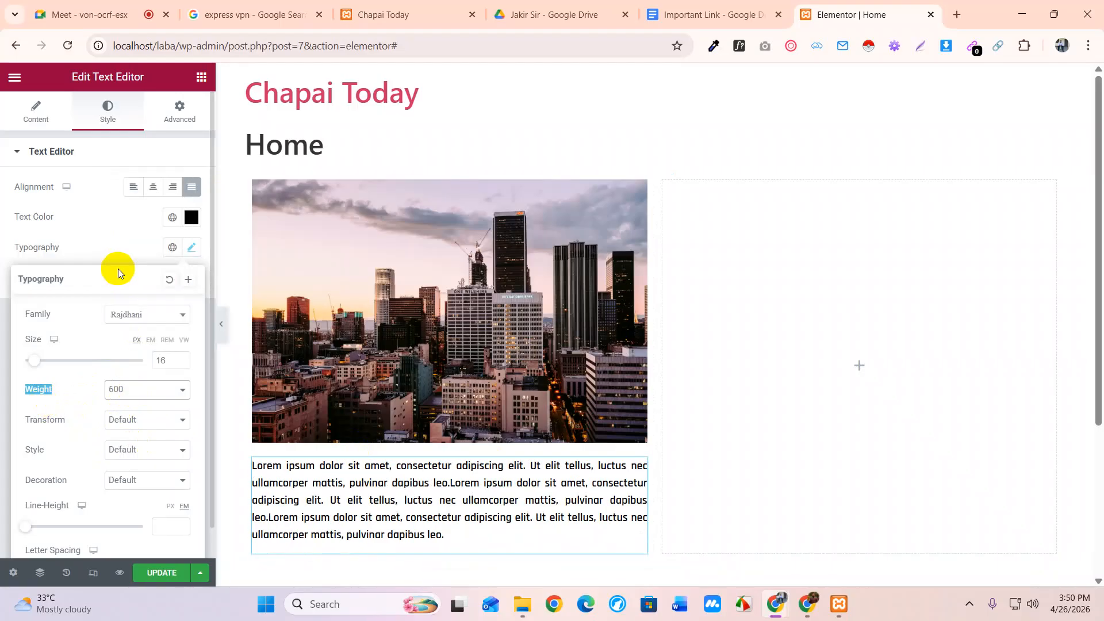
pyautogui.scroll(-1, 100, 415)
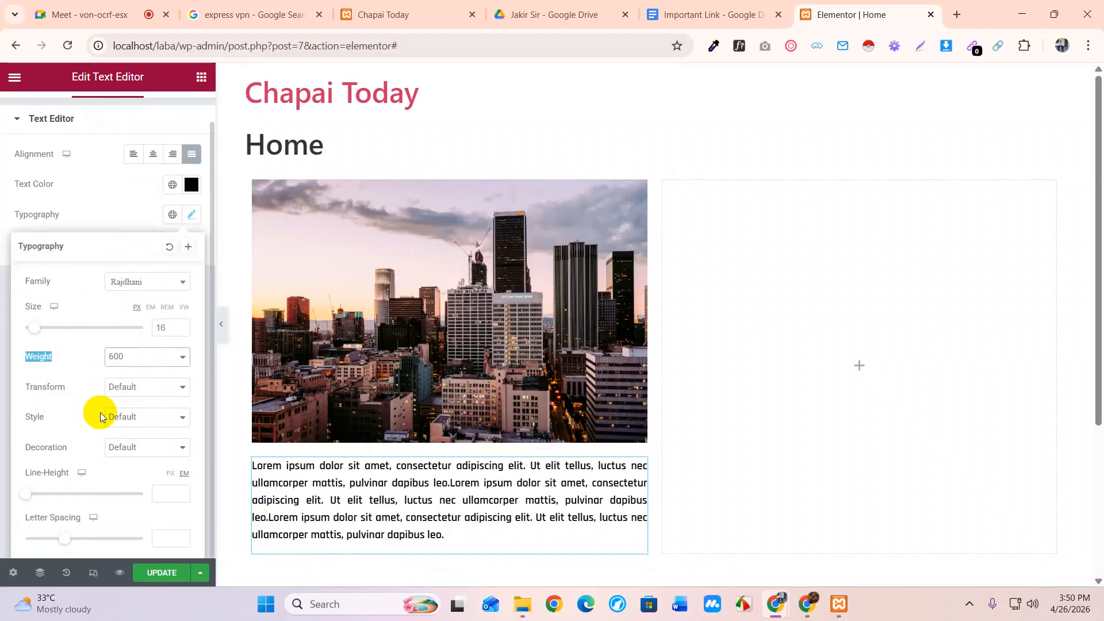
pyautogui.click(58, 391)
pyautogui.doubleClick(57, 391)
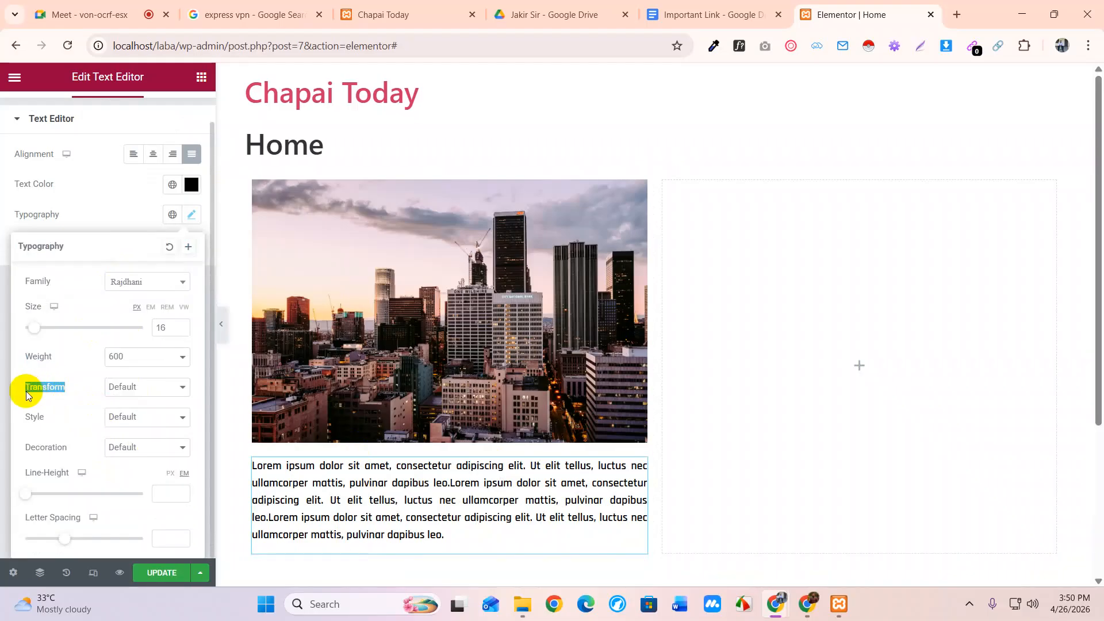
pyautogui.click(137, 390)
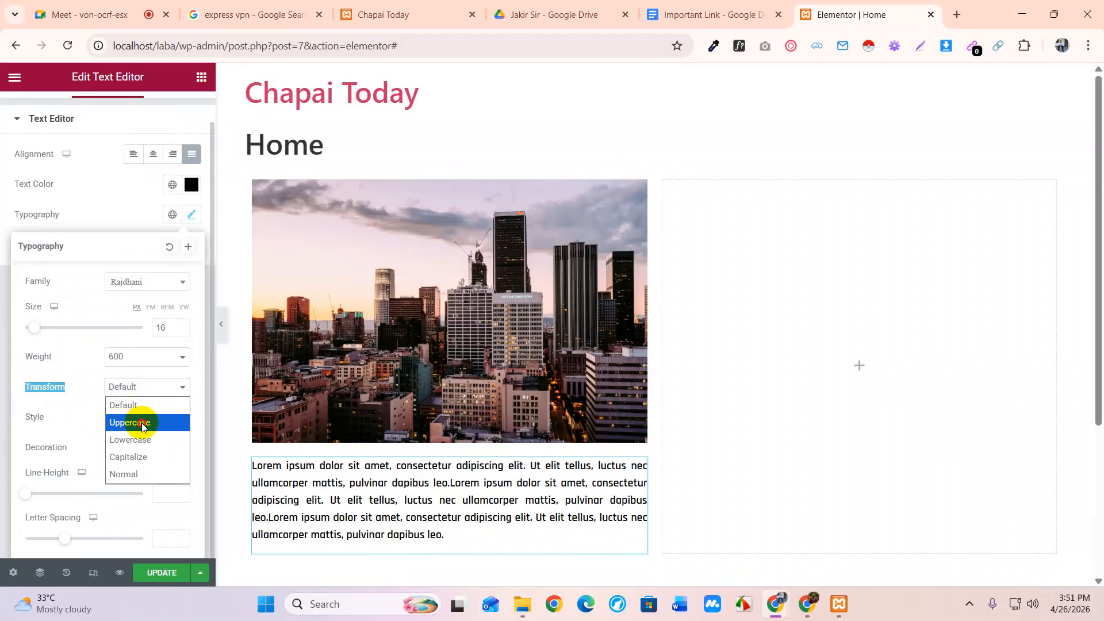
pyautogui.click(142, 425)
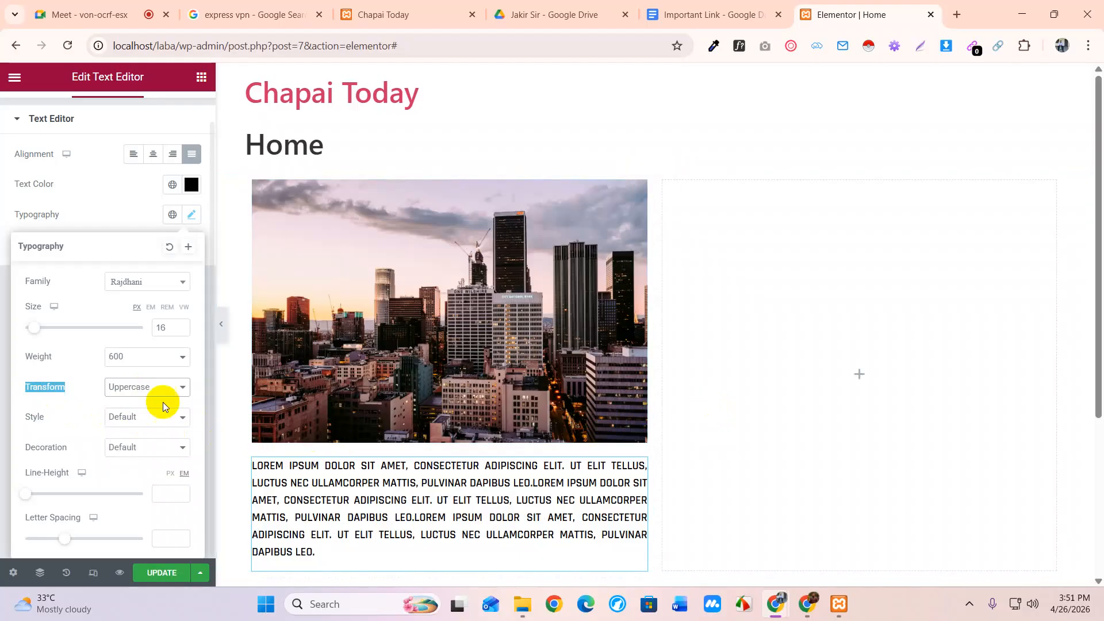
pyautogui.click(137, 387)
pyautogui.click(148, 439)
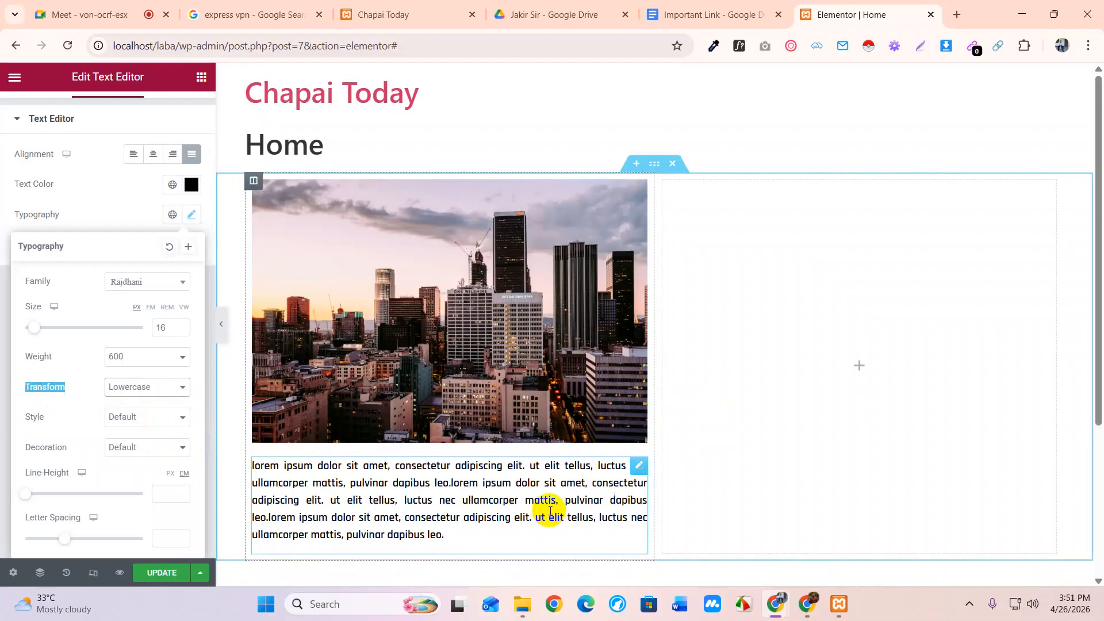
pyautogui.click(131, 392)
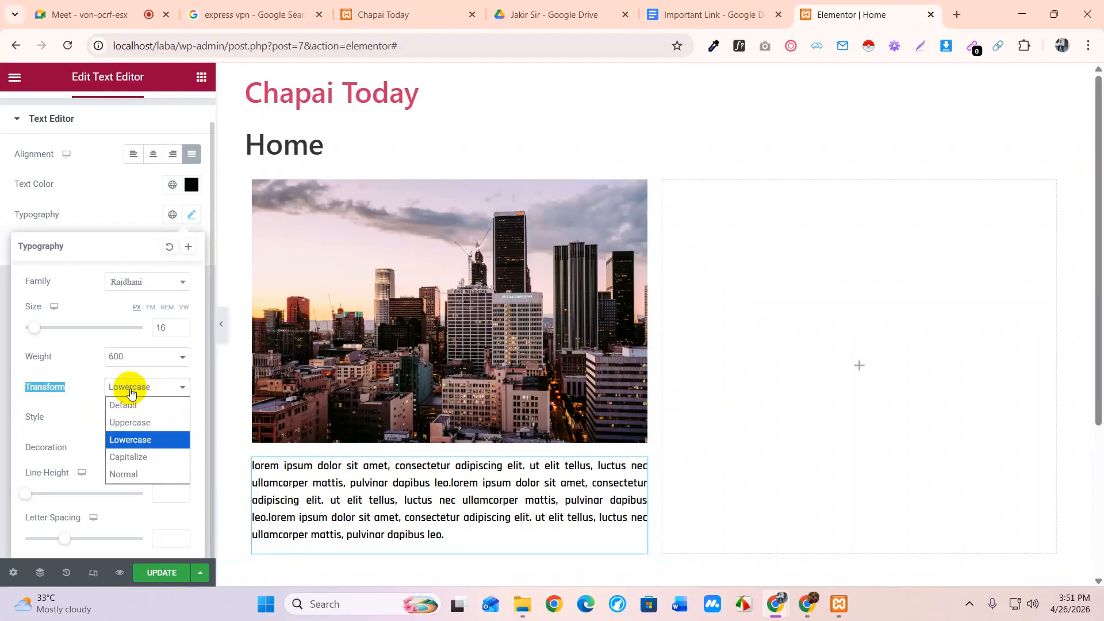
pyautogui.click(145, 457)
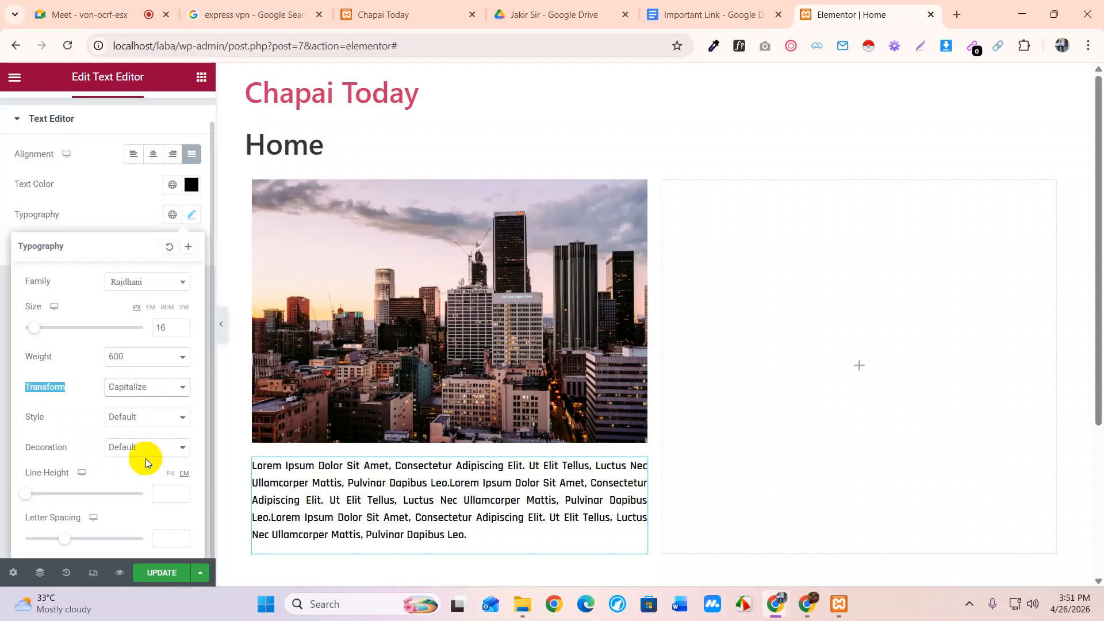
pyautogui.click(140, 386)
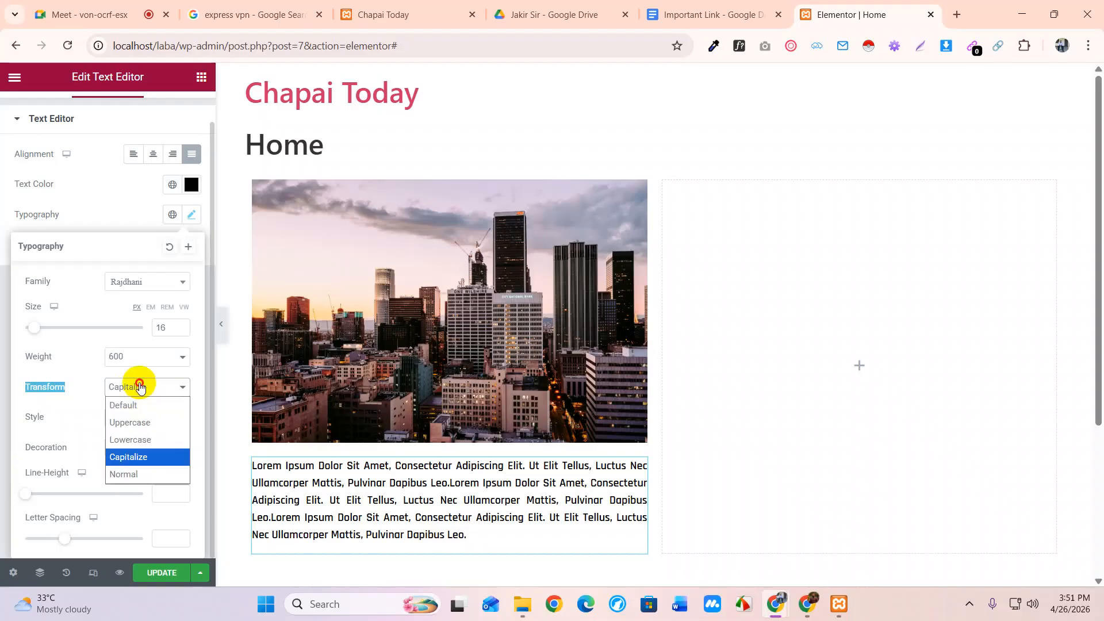
pyautogui.click(138, 473)
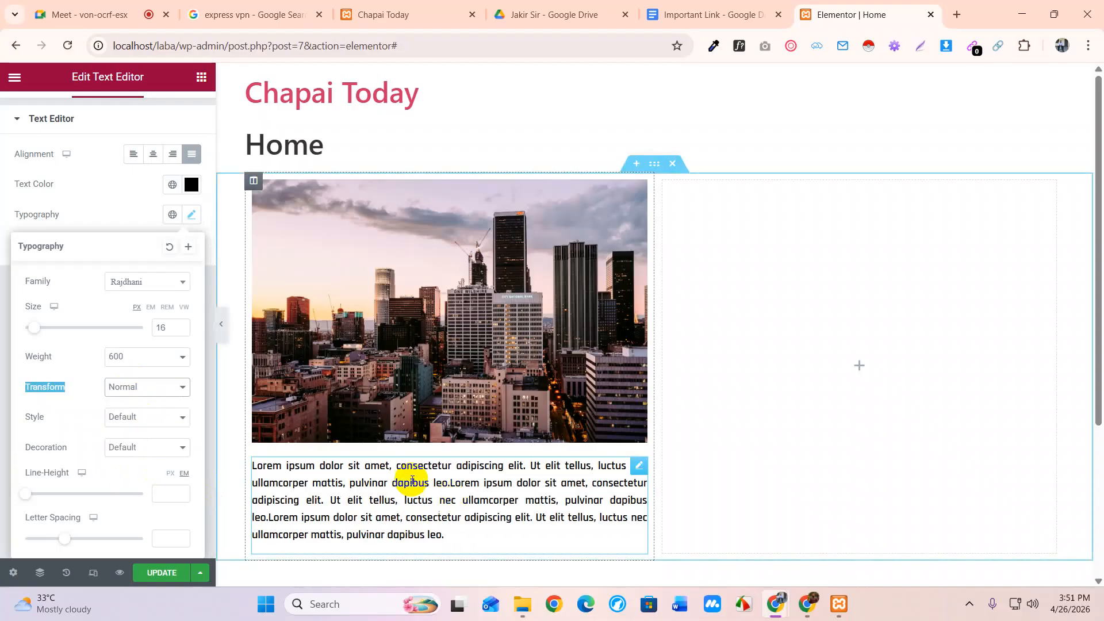
pyautogui.click(117, 389)
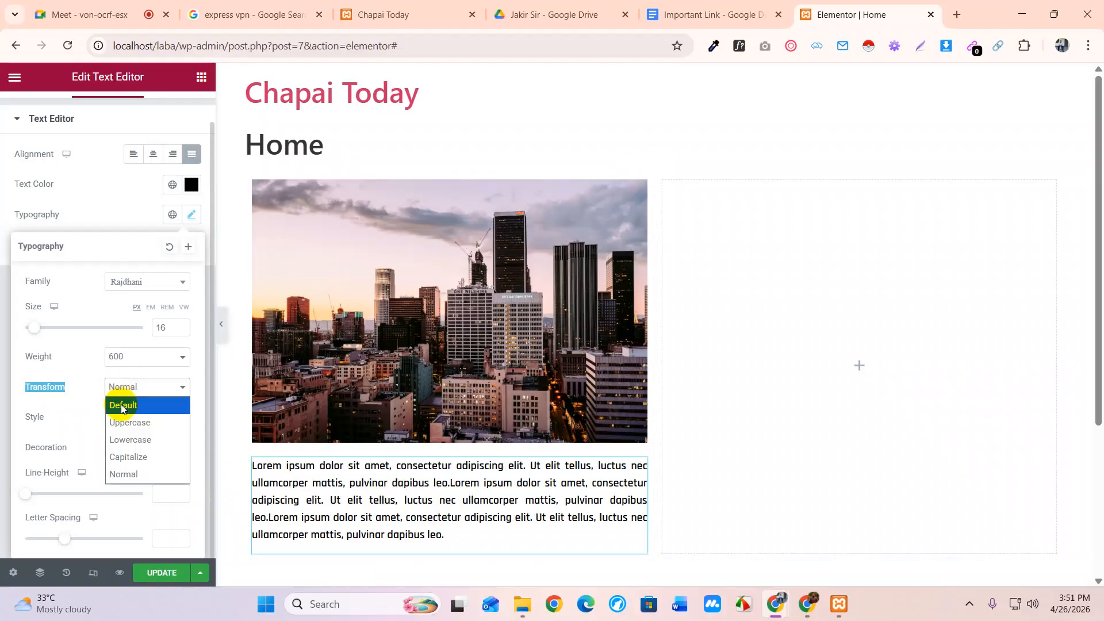
pyautogui.click(129, 406)
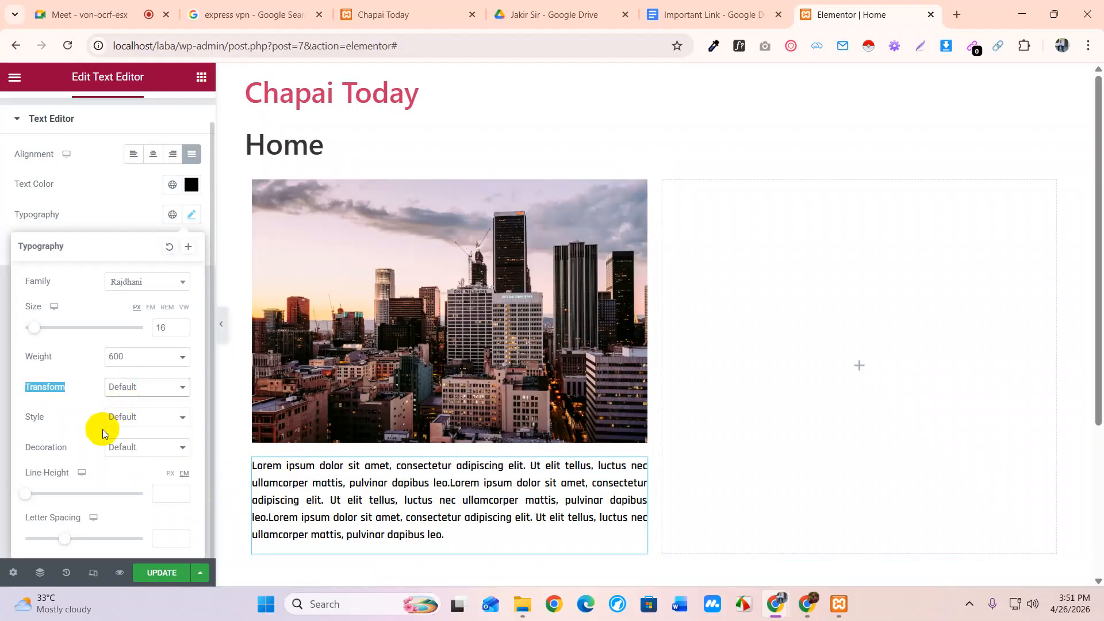
pyautogui.click(117, 424)
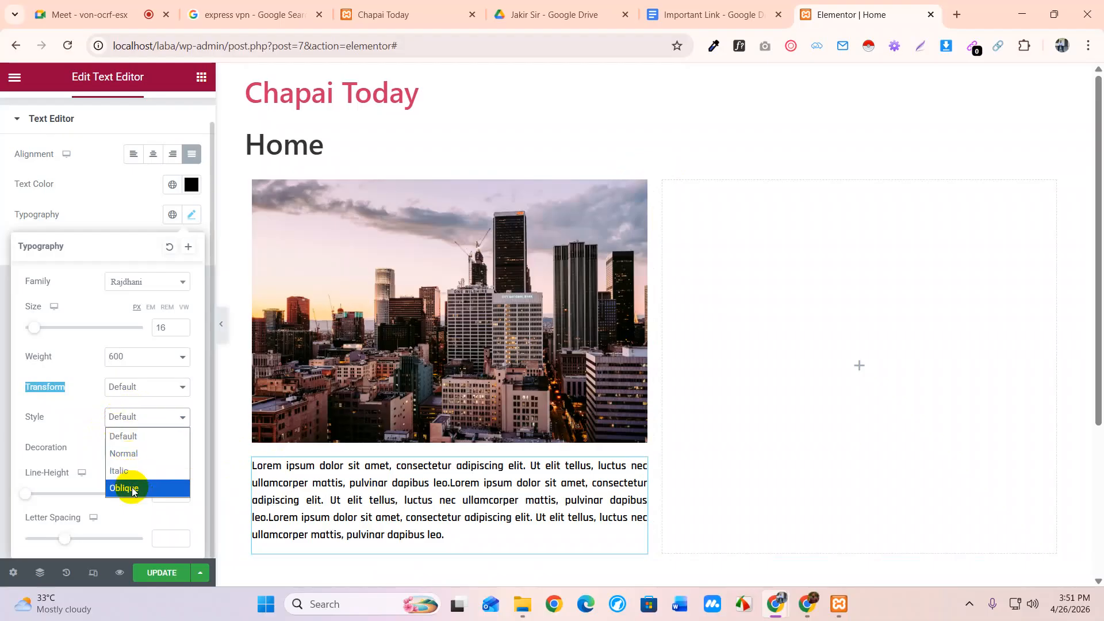
pyautogui.click(133, 488)
pyautogui.click(138, 419)
pyautogui.click(133, 469)
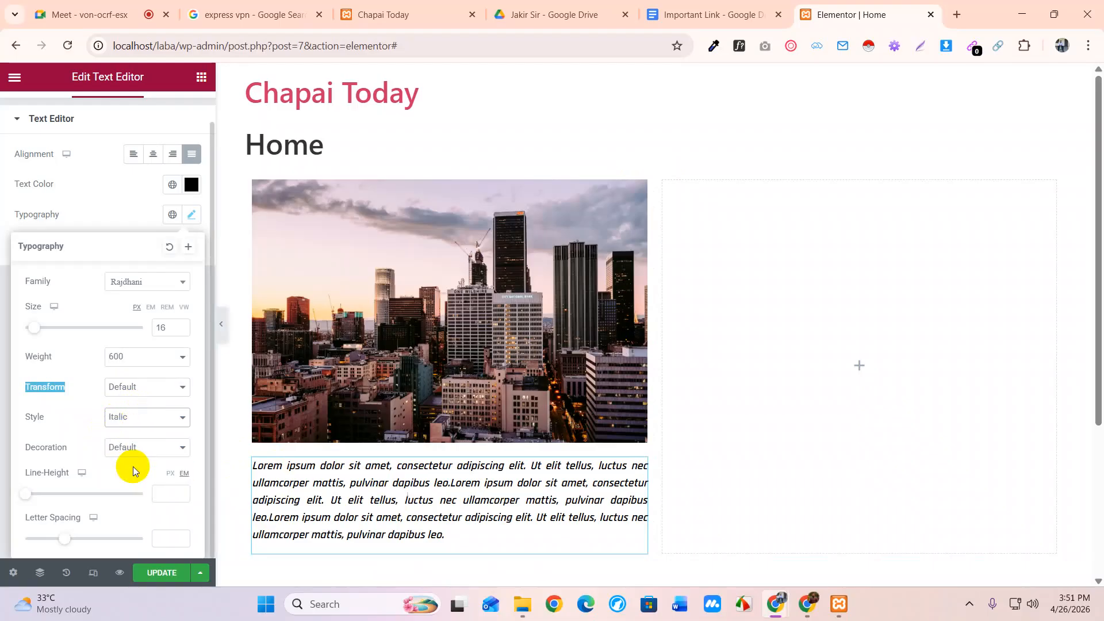
pyautogui.click(132, 420)
pyautogui.click(133, 435)
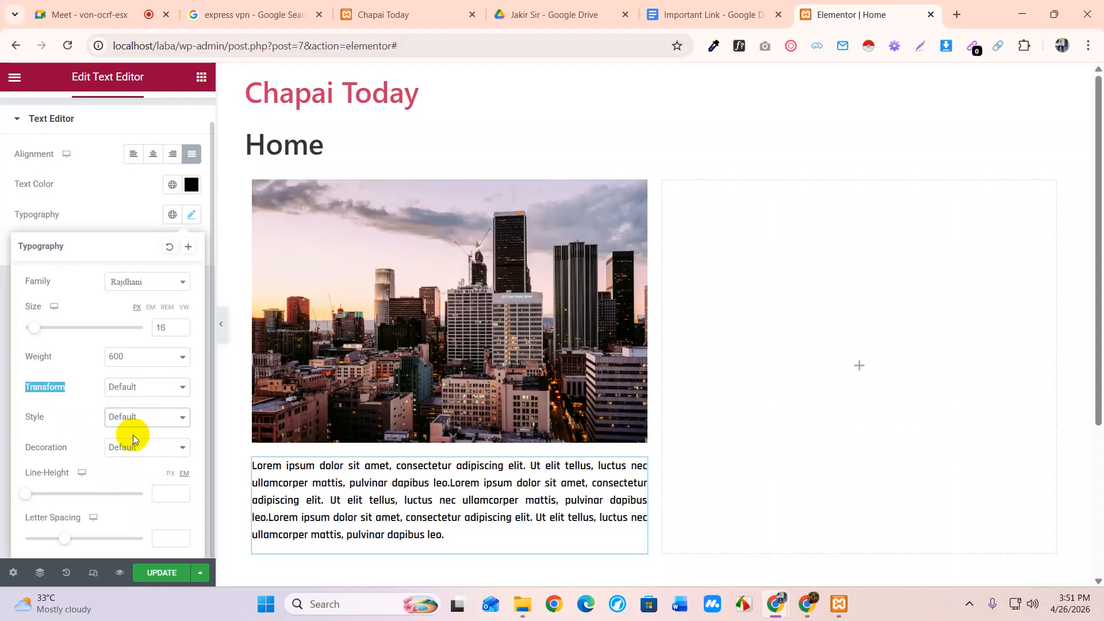
pyautogui.click(128, 451)
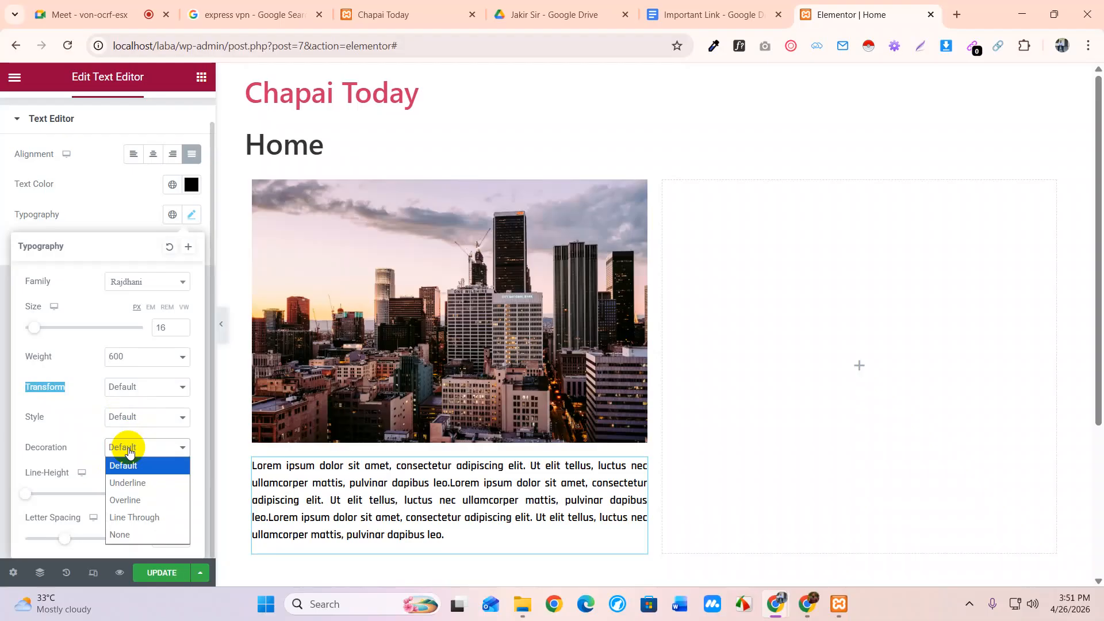
pyautogui.click(133, 484)
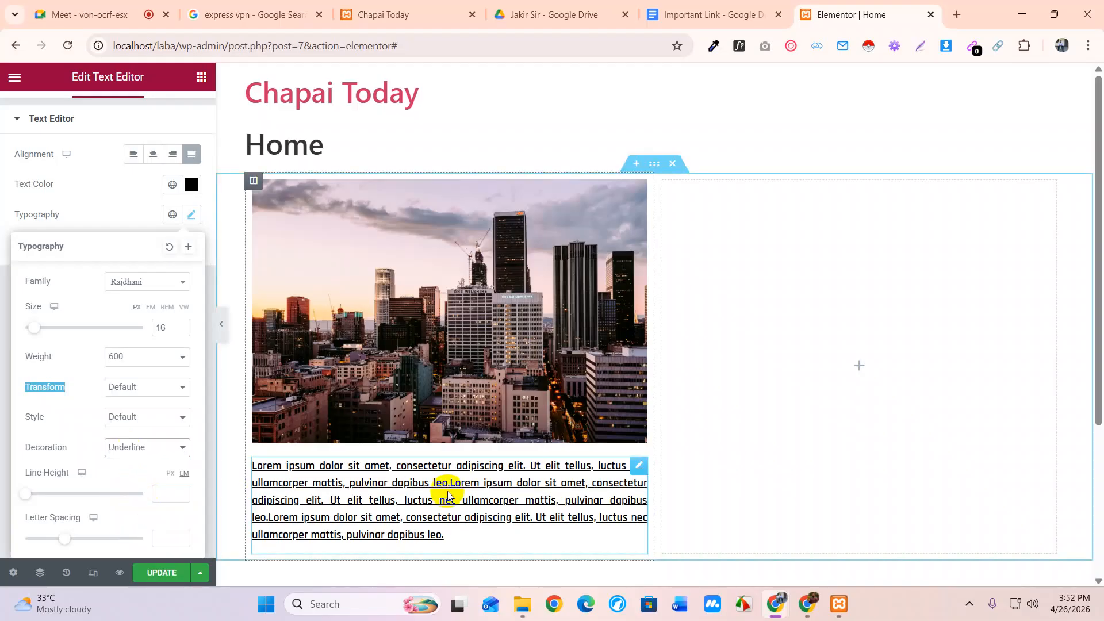
pyautogui.click(151, 449)
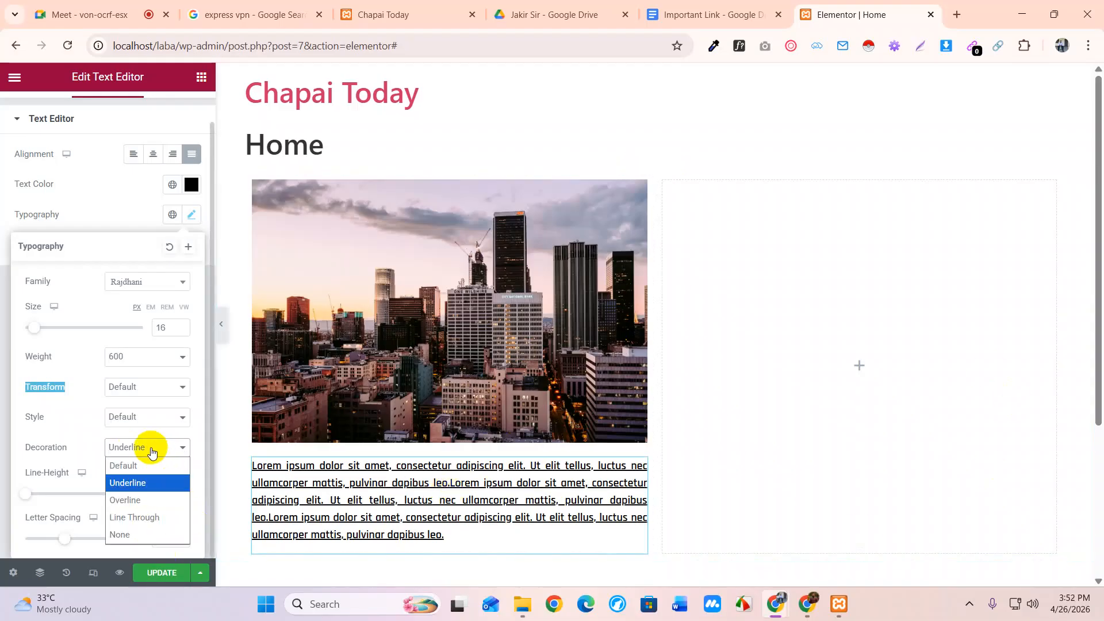
pyautogui.click(136, 501)
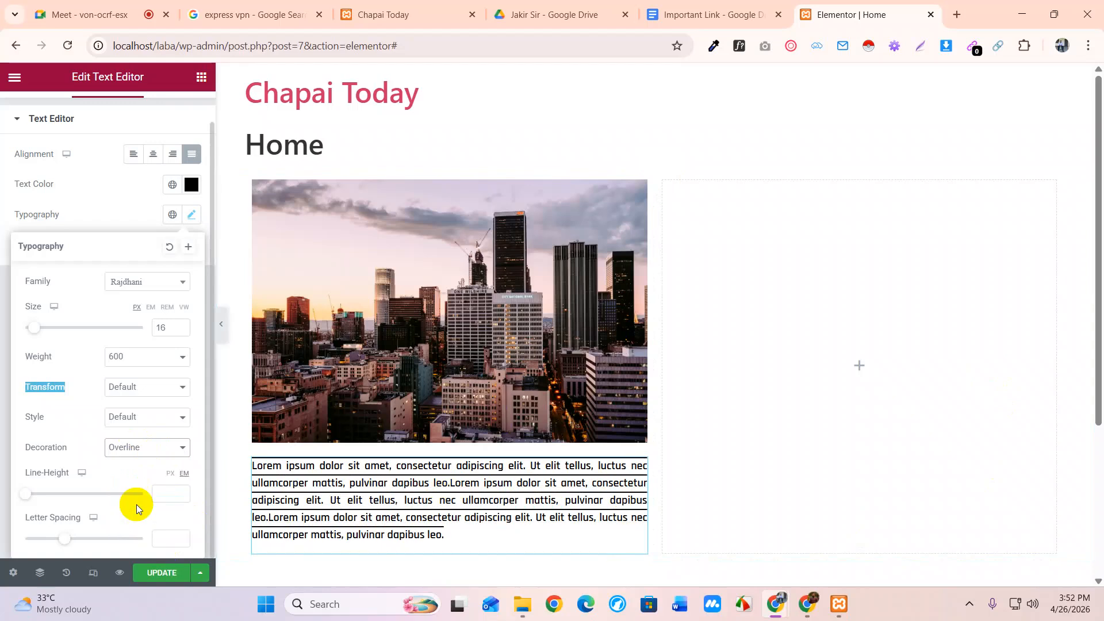
pyautogui.click(137, 448)
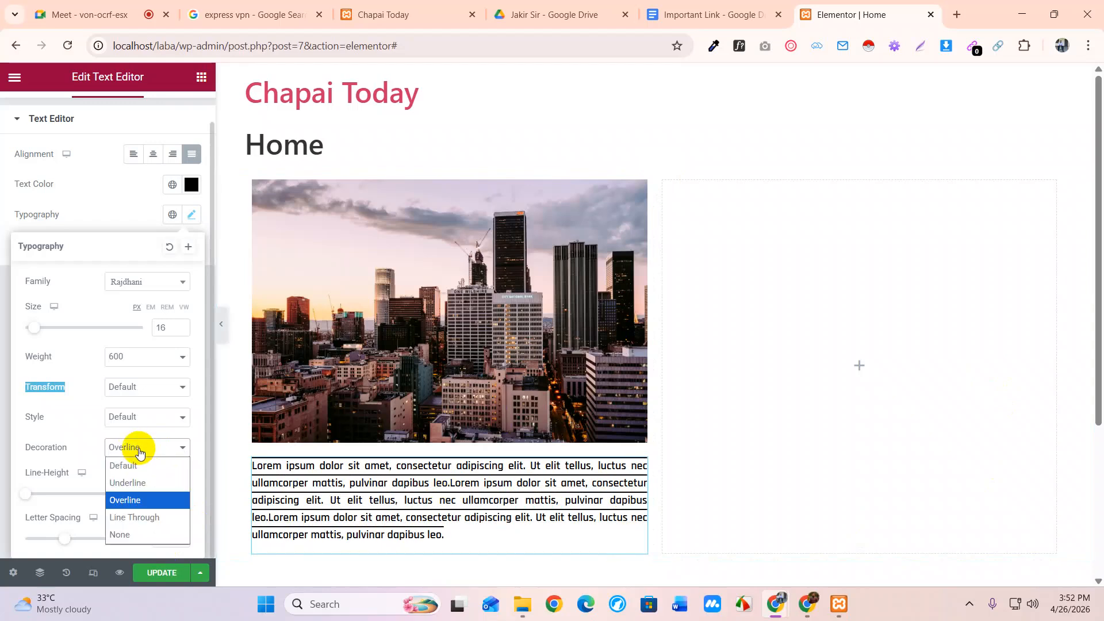
pyautogui.click(142, 517)
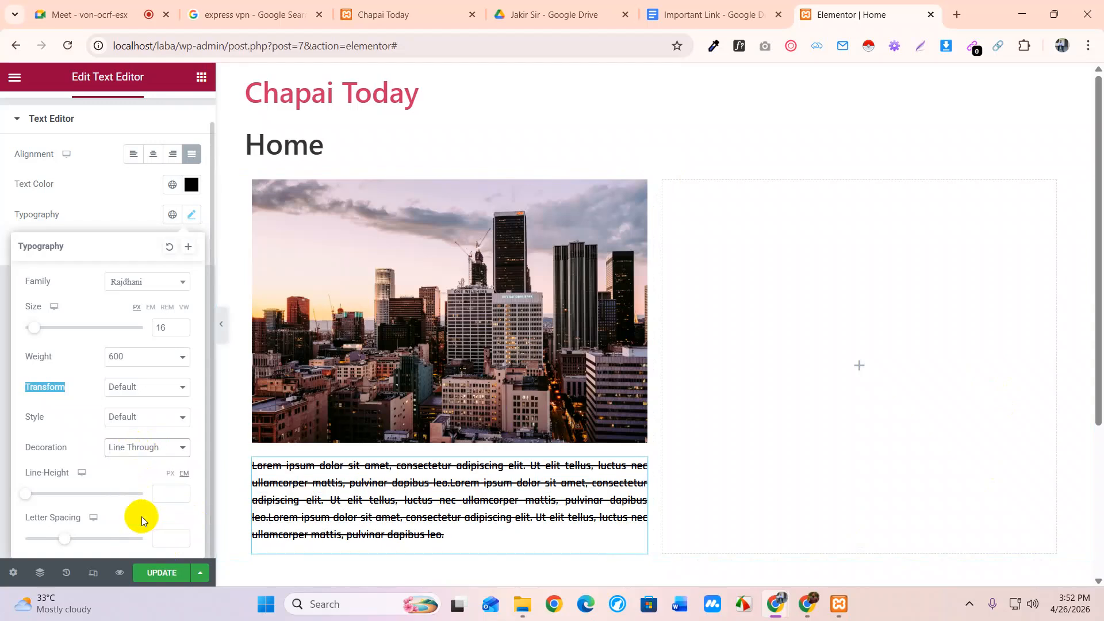
pyautogui.click(150, 451)
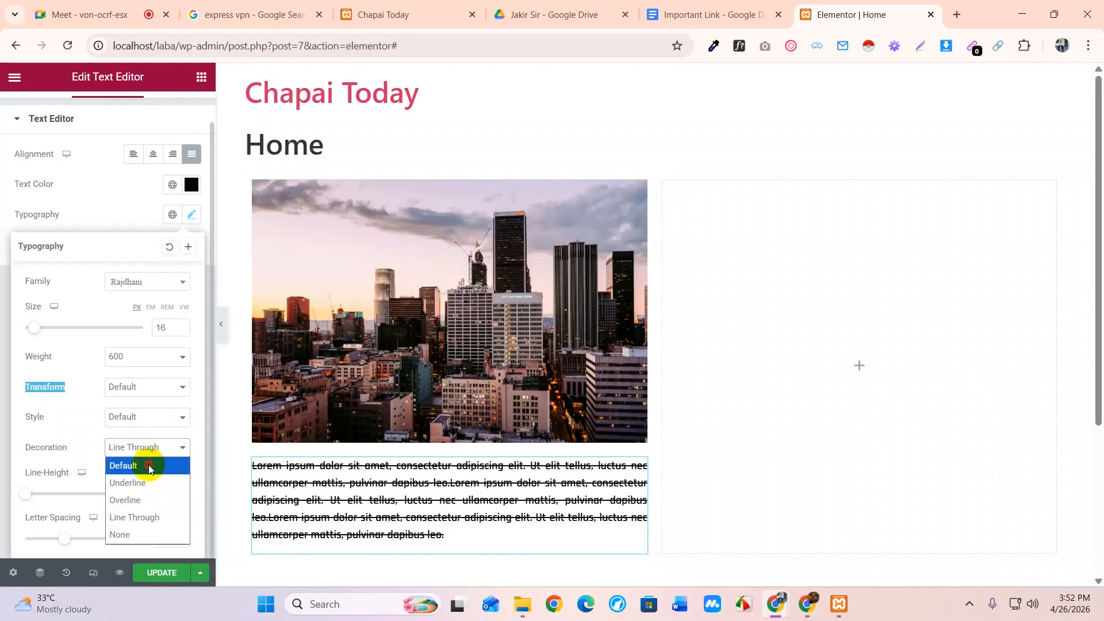
pyautogui.click(149, 466)
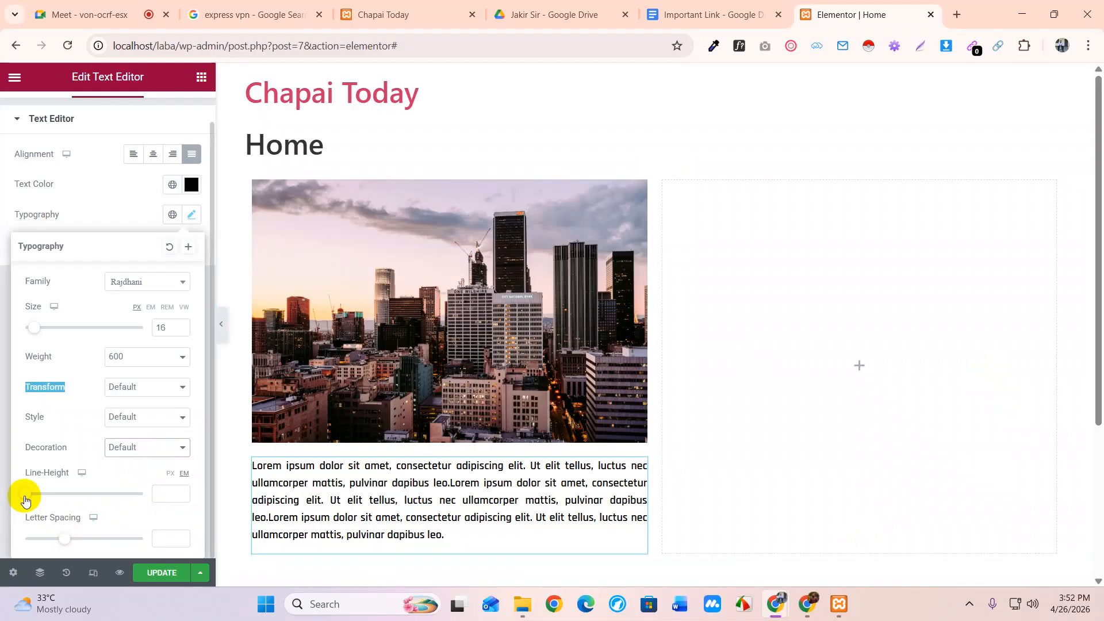
# Adjust the paragraph line height to 1.4 em and close the Typography settings
pyautogui.moveTo(26, 500)
pyautogui.mouseDown()
pyautogui.moveTo(67, 498)
pyautogui.moveTo(17, 496)
pyautogui.mouseUp()
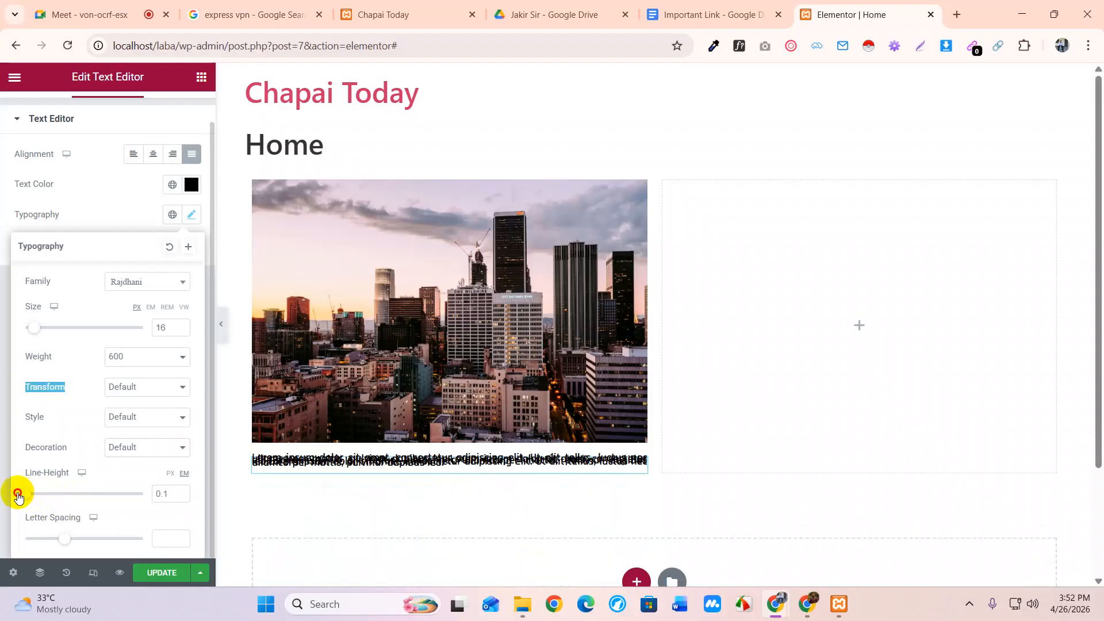
pyautogui.moveTo(17, 496); pyautogui.dragTo(42, 502)
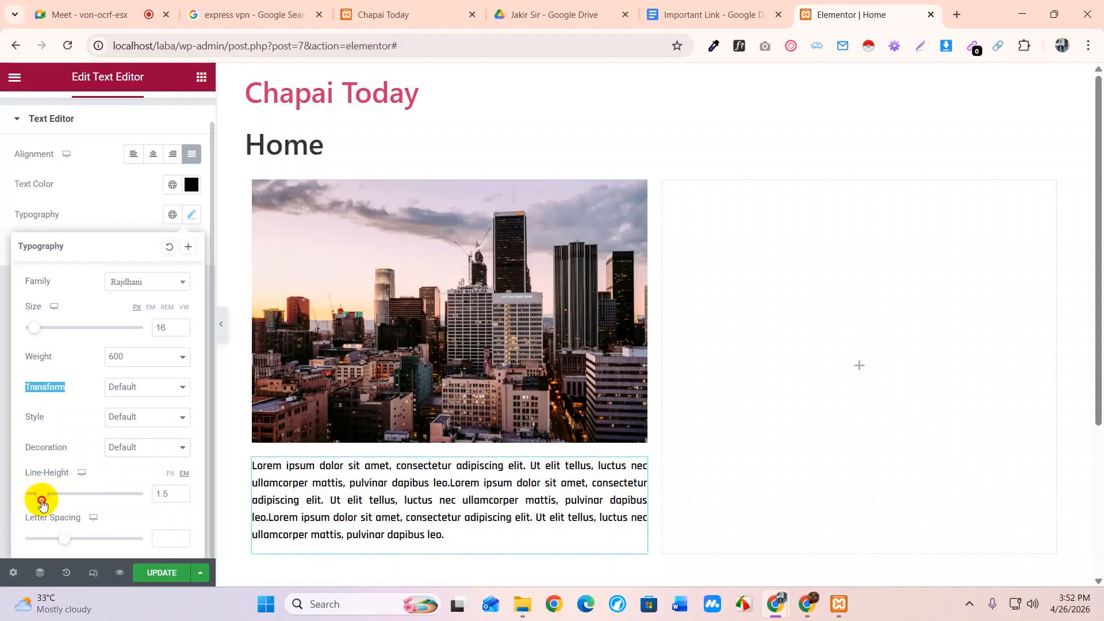
pyautogui.moveTo(42, 502); pyautogui.dragTo(40, 503)
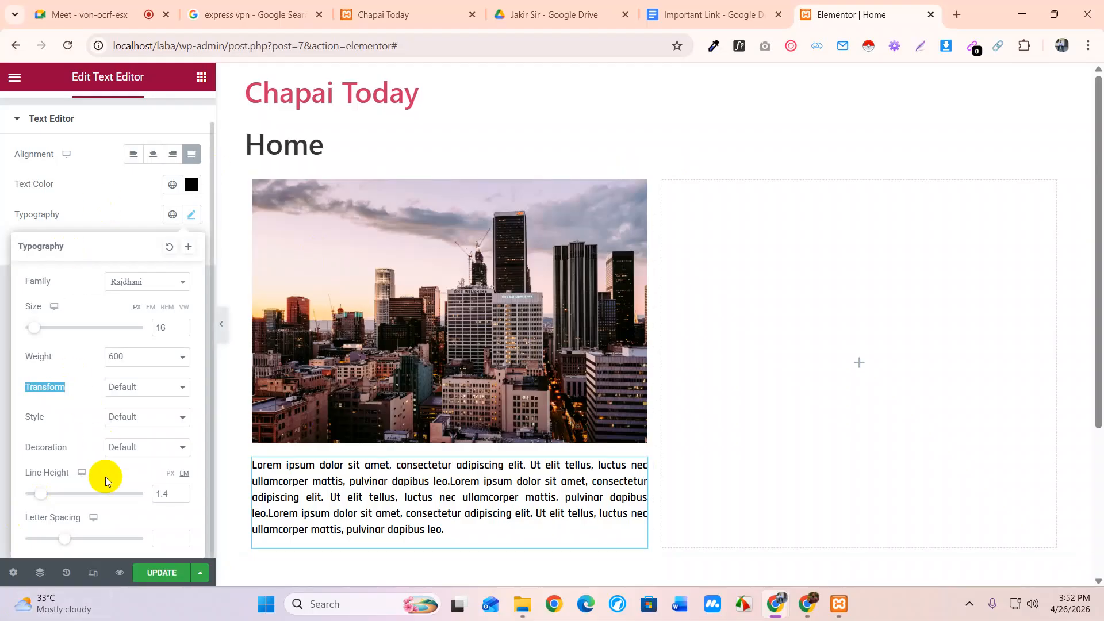
pyautogui.click(110, 192)
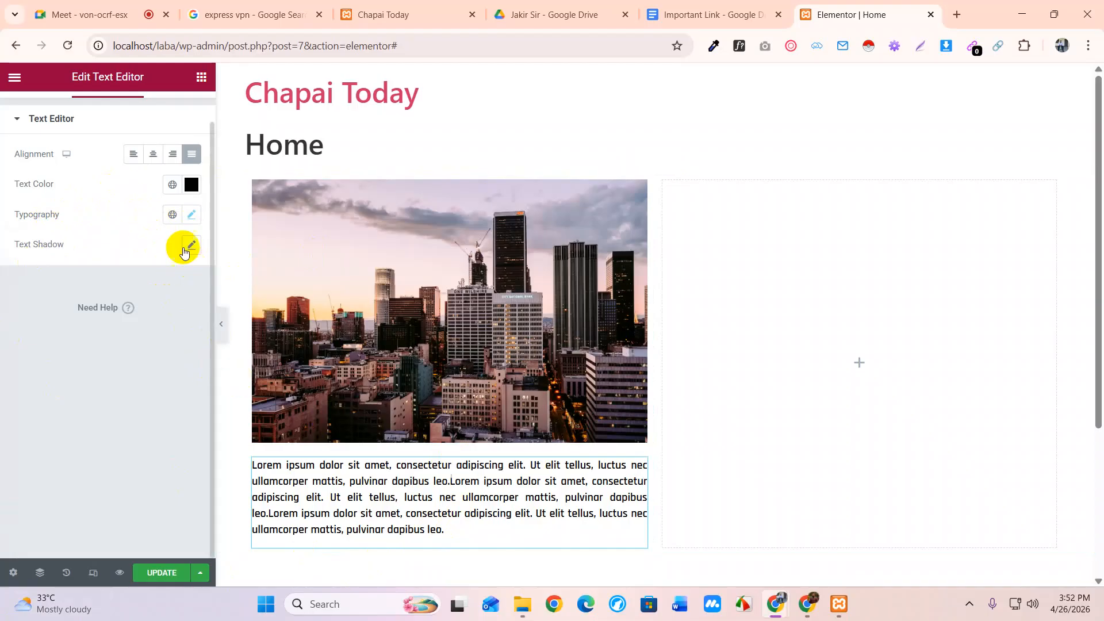
# Drag a Heading widget above the city image in the left column
pyautogui.click(201, 76)
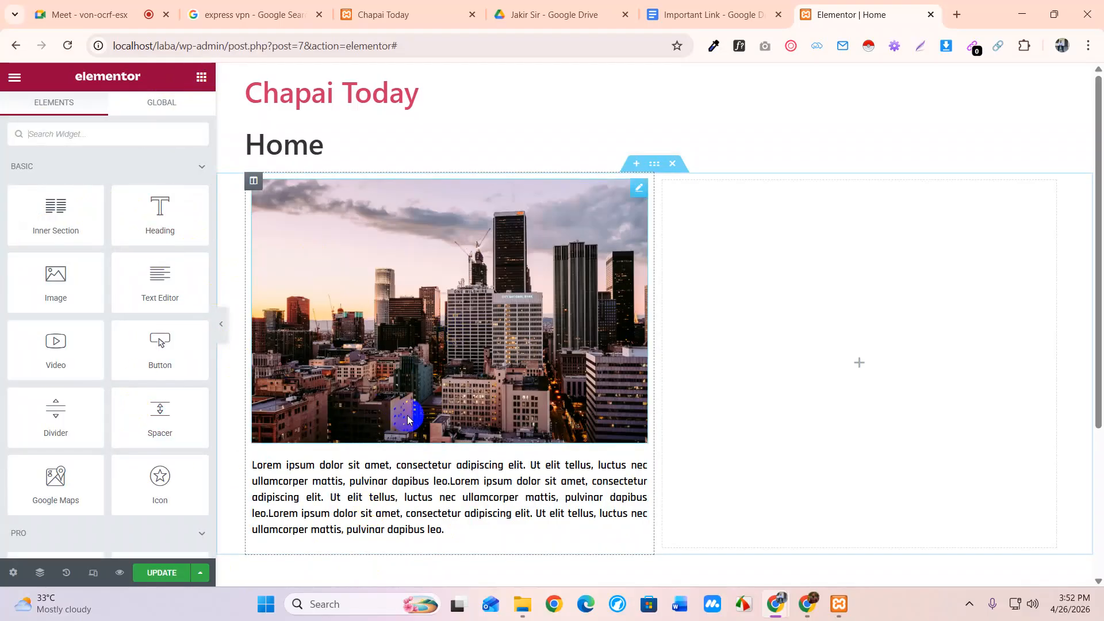
pyautogui.moveTo(159, 221); pyautogui.dragTo(337, 184)
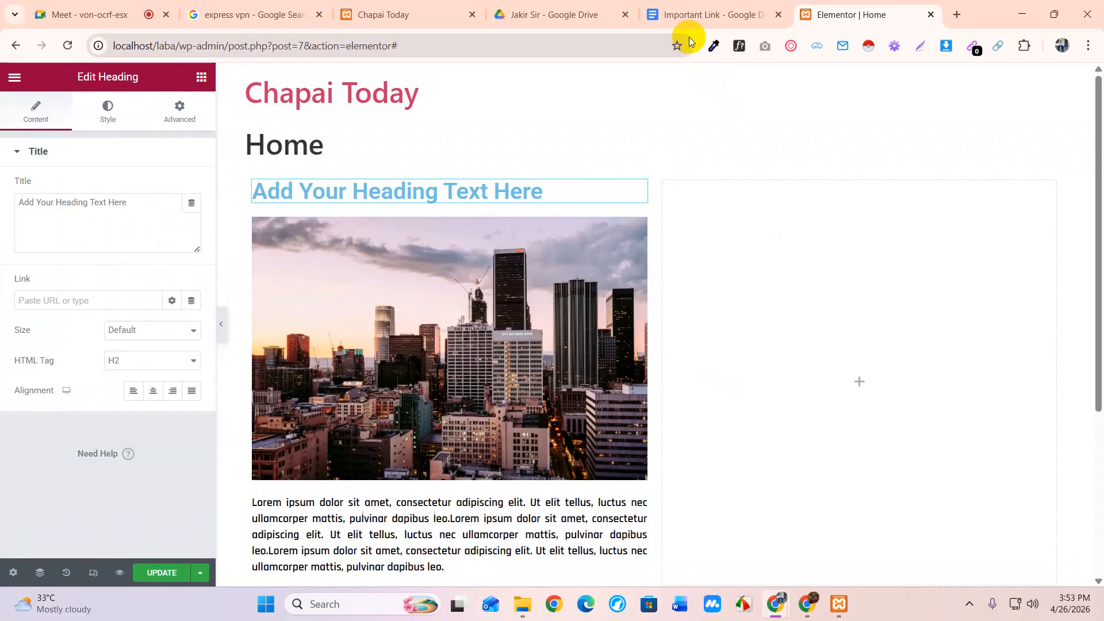
# Select and copy the ExpressVPN result title from the Google search results
pyautogui.click(253, 16)
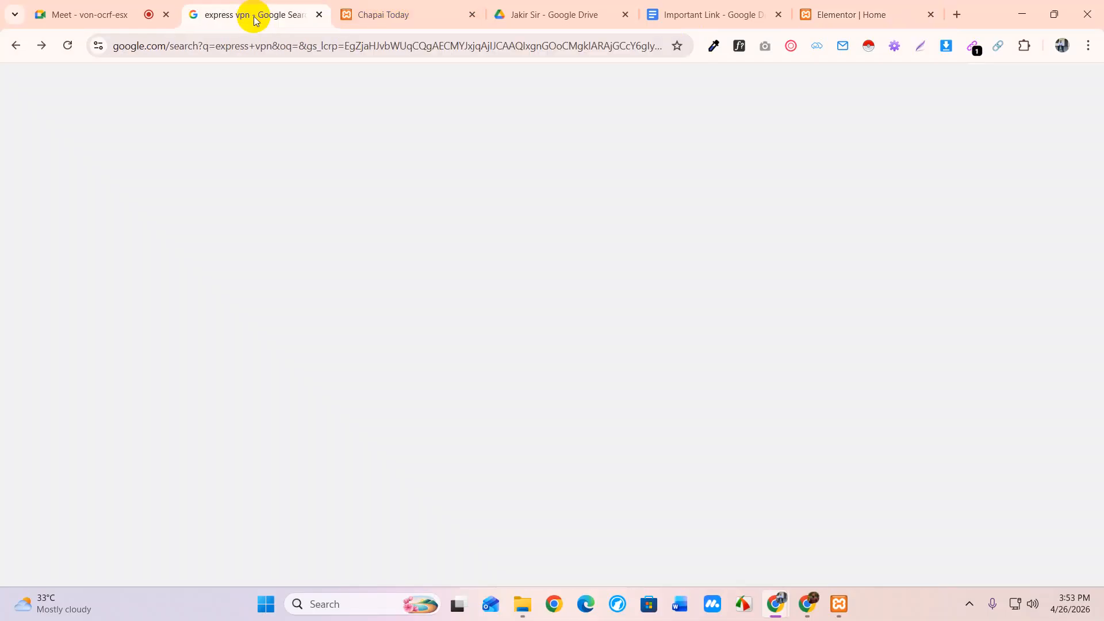
pyautogui.moveTo(139, 224)
pyautogui.mouseDown()
pyautogui.moveTo(226, 225)
pyautogui.moveTo(149, 225)
pyautogui.mouseUp()
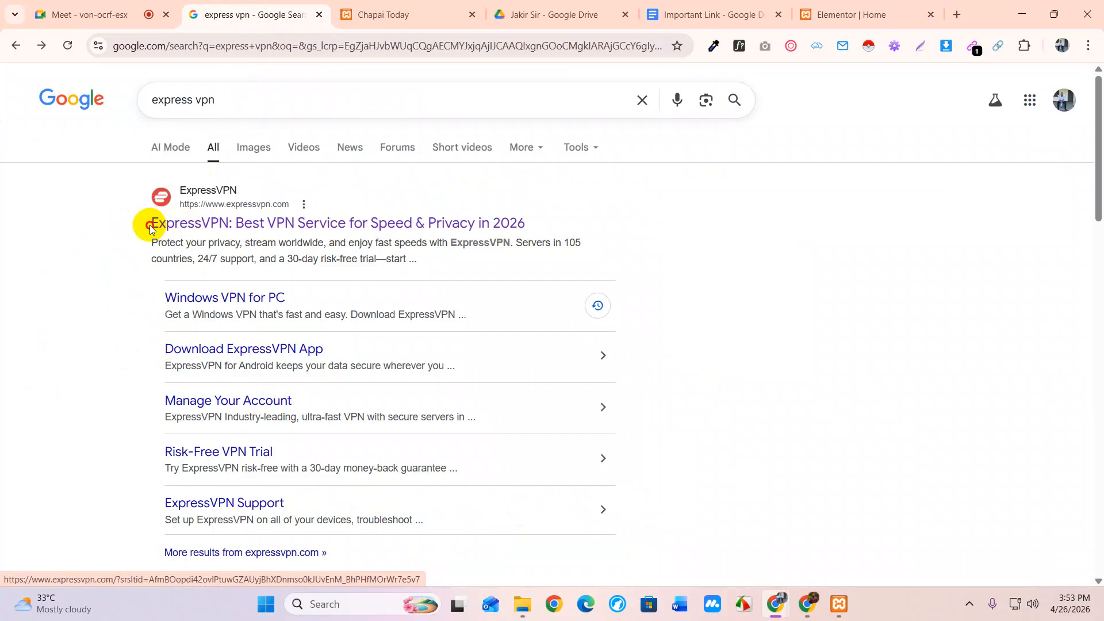
pyautogui.tripleClick(149, 225)
pyautogui.hotkey('ctrl', 'c')
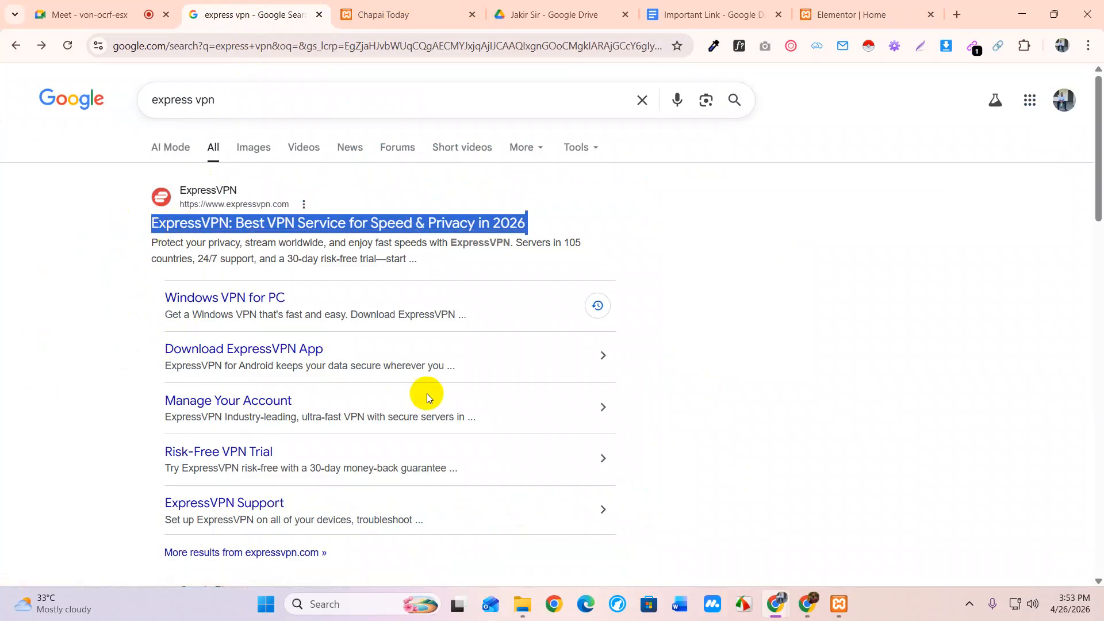
pyautogui.click(958, 14)
pyautogui.click(211, 13)
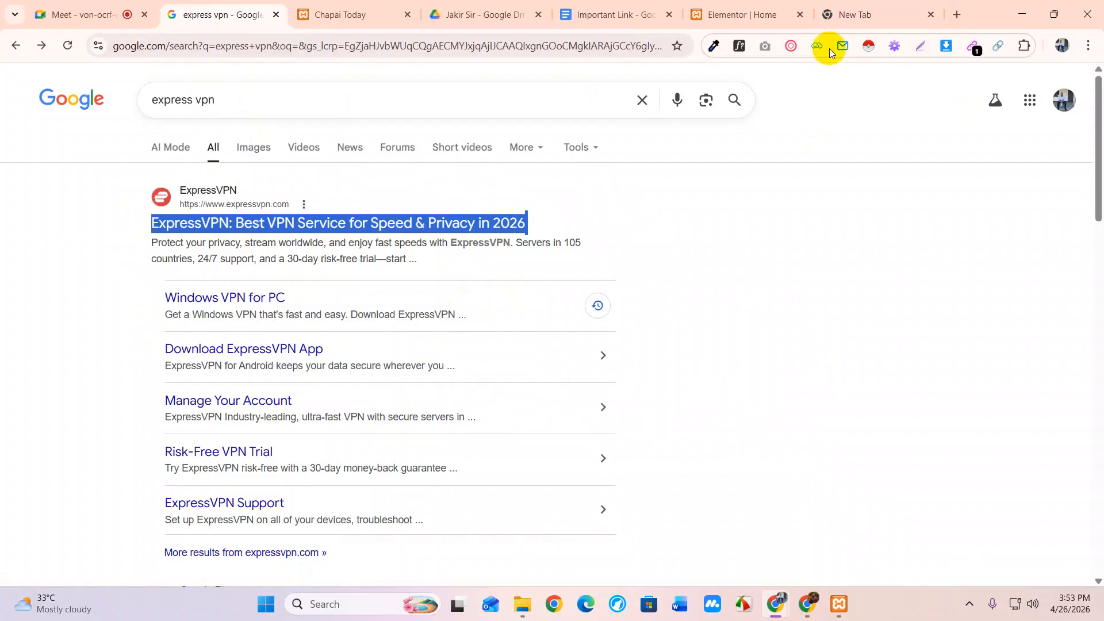
# Paste the title into a new tab to check it, then return to the Elementor Home editor
pyautogui.click(848, 15)
pyautogui.hotkey('ctrl', 'v')
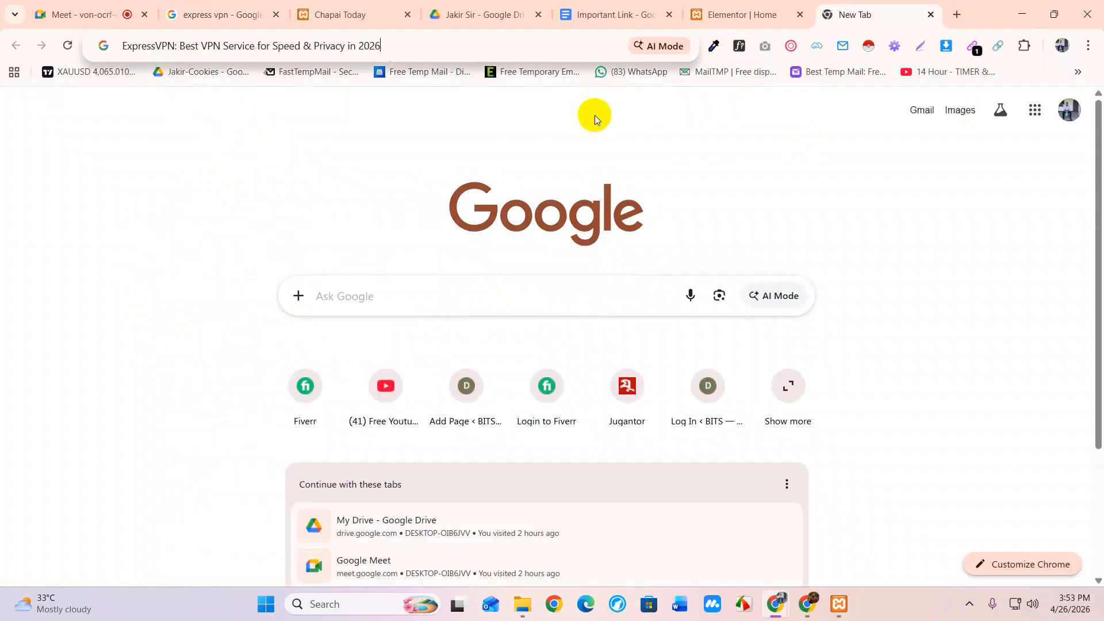
pyautogui.hotkey('ctrl', 'a')
pyautogui.hotkey('ctrl', 'c')
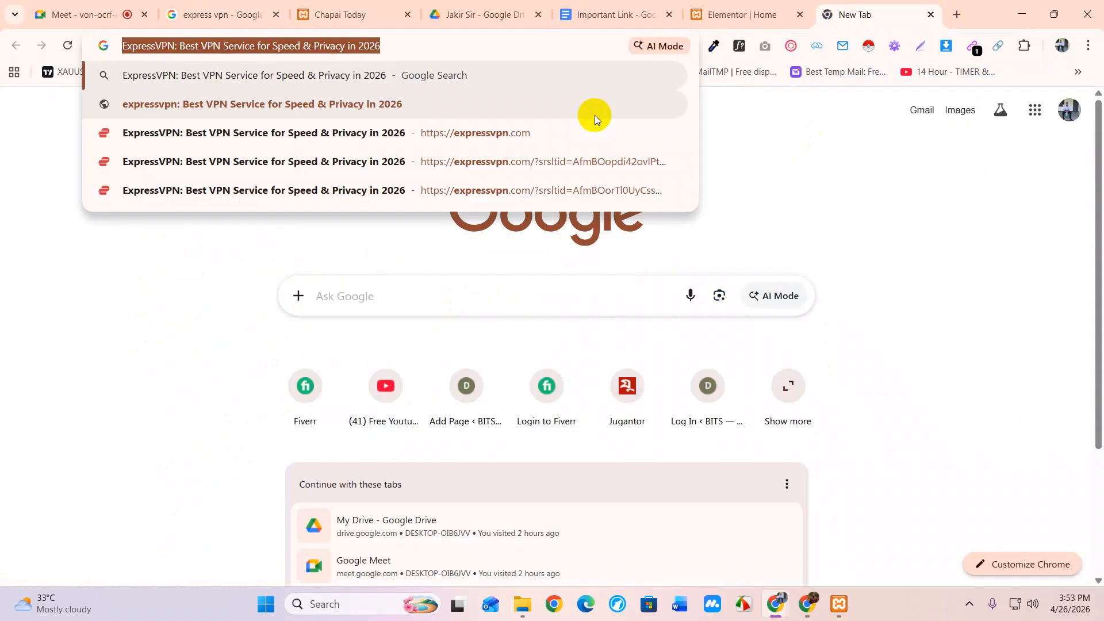
pyautogui.click(344, 15)
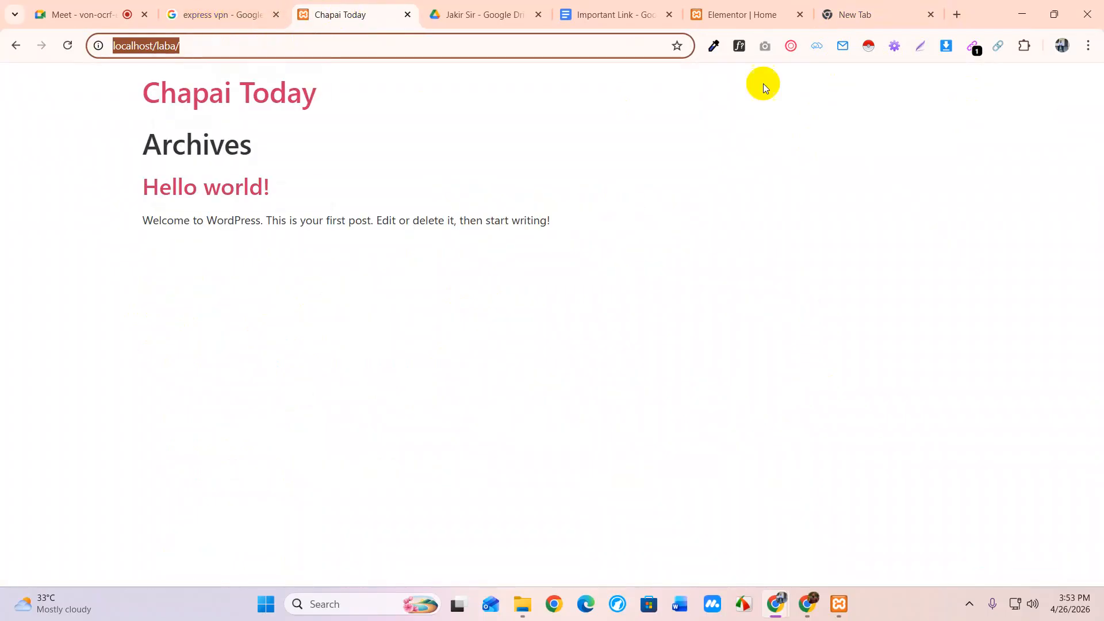
pyautogui.click(757, 9)
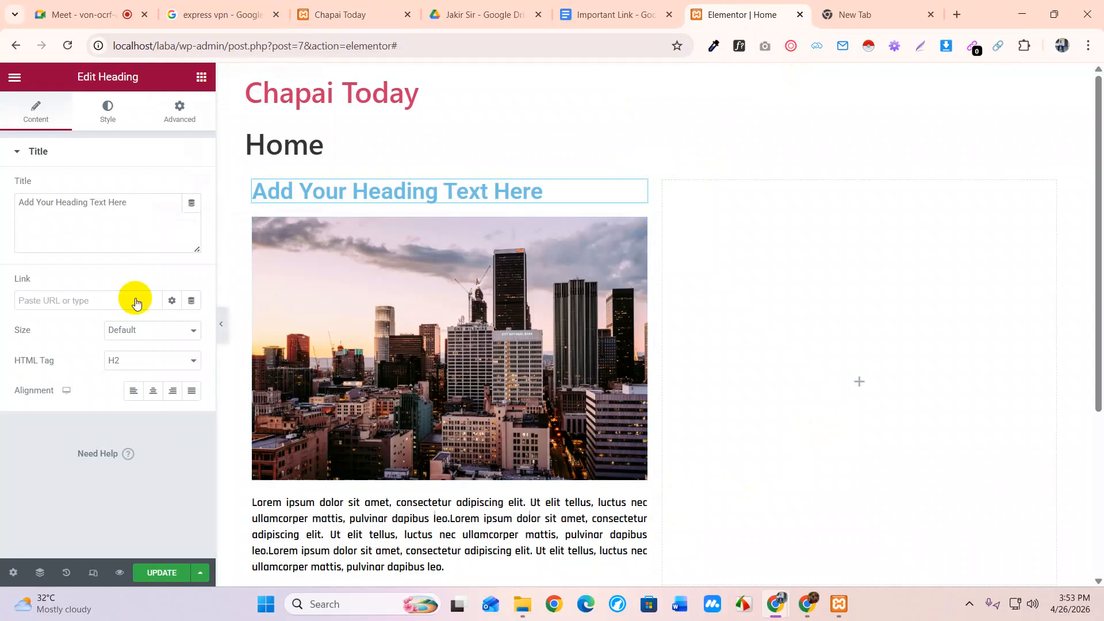
# Replace the heading with 'ExpressVPN: Best VPN Service for Speed & Privacy in 2026' as a centred H3
pyautogui.moveTo(145, 202); pyautogui.dragTo(2, 205)
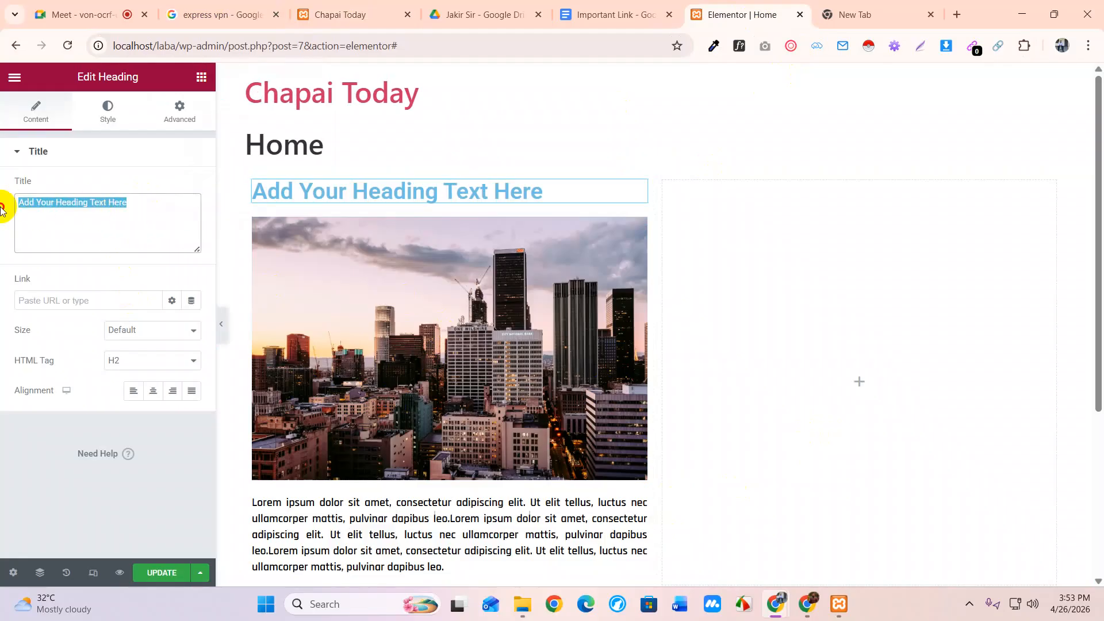
pyautogui.hotkey('ctrl', 'v')
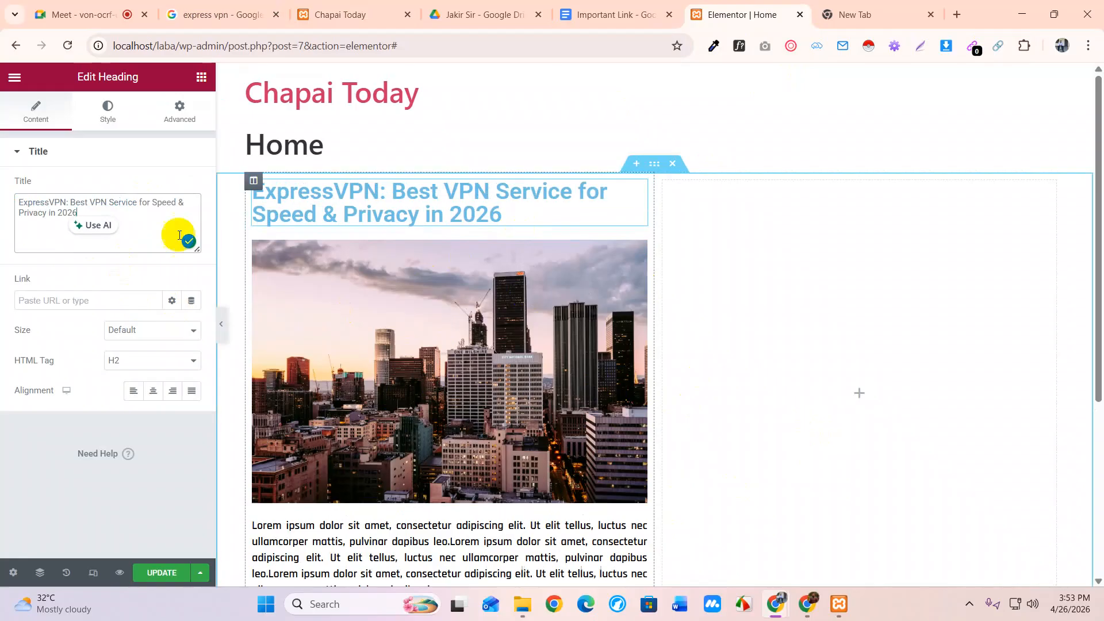
pyautogui.click(153, 362)
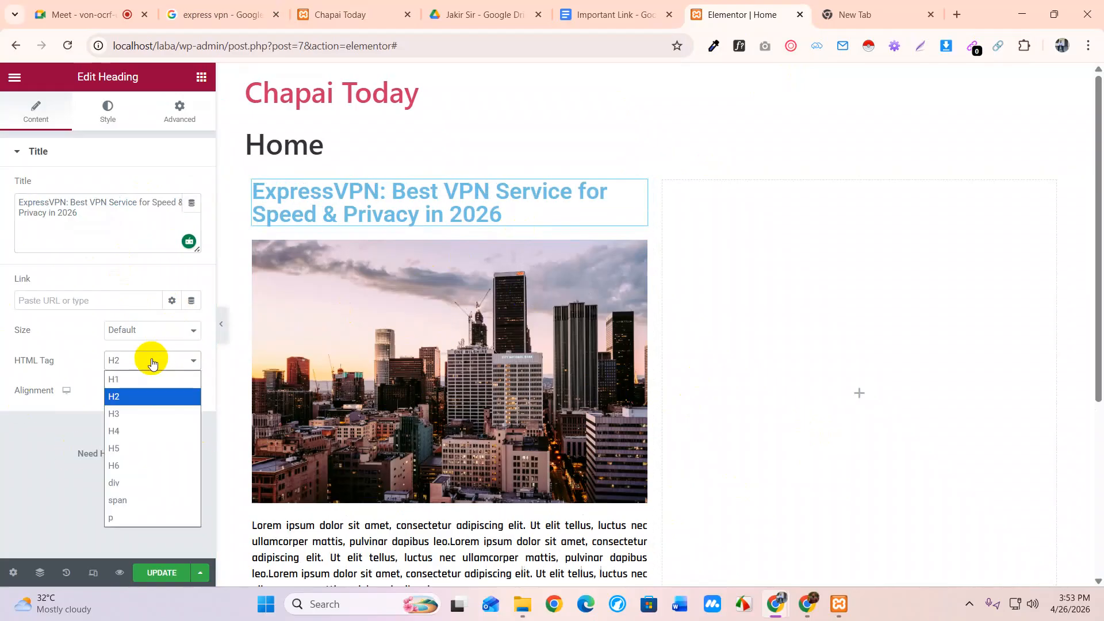
pyautogui.click(135, 413)
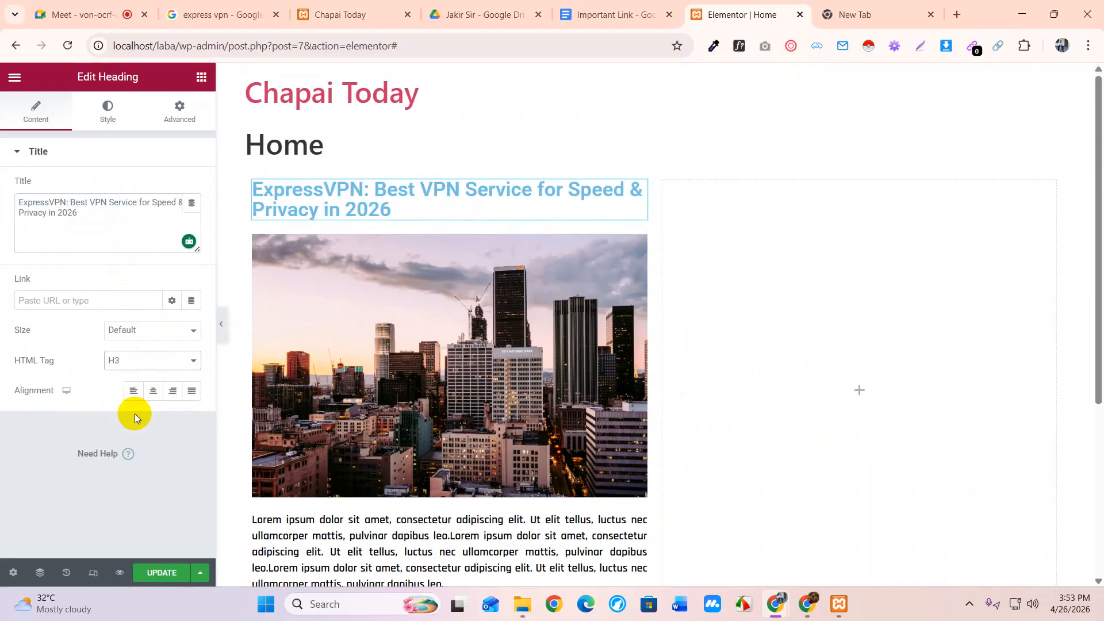
pyautogui.click(153, 391)
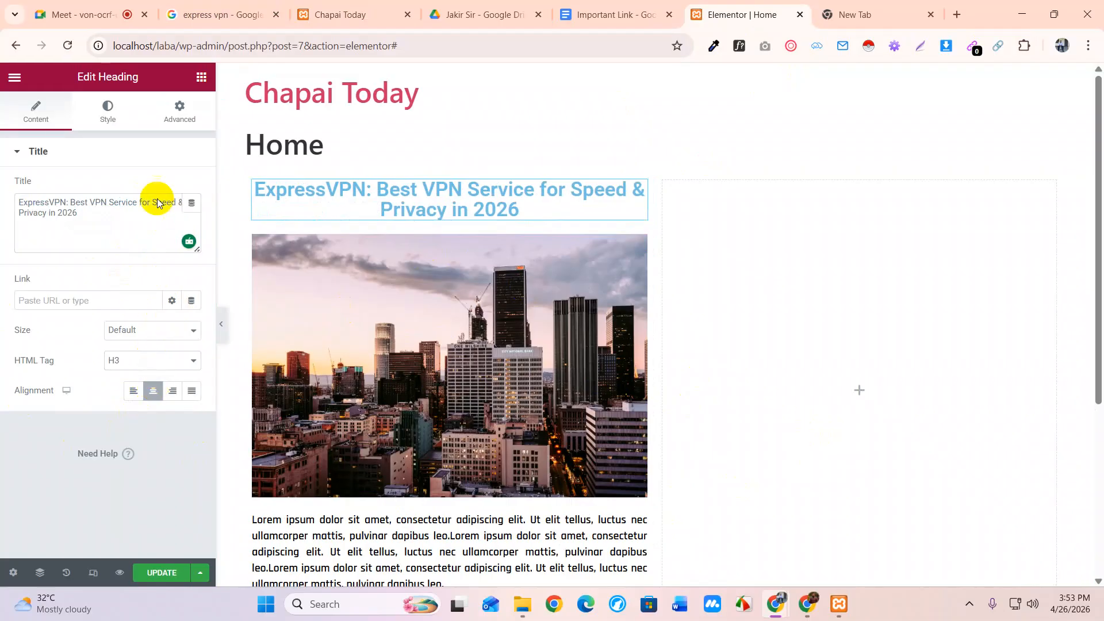
# Set the heading text colour to black (#000000)
pyautogui.click(110, 111)
pyautogui.click(191, 187)
pyautogui.moveTo(59, 340); pyautogui.dragTo(28, 364)
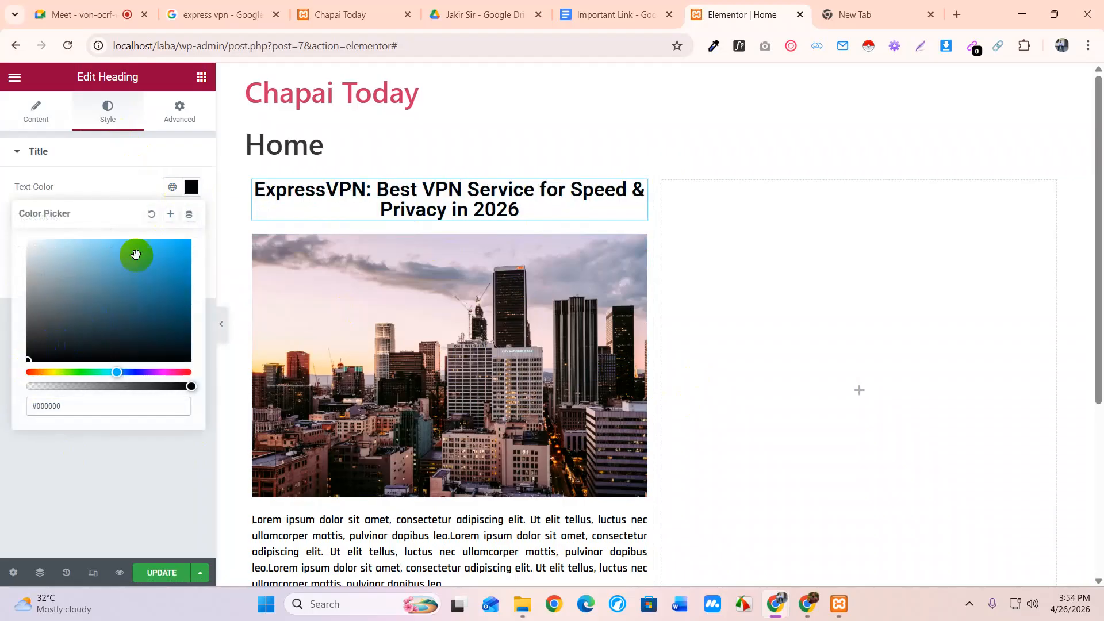
# Close the colour picker and bring up the heading's typography settings showing Roboto, weight 600
pyautogui.click(183, 188)
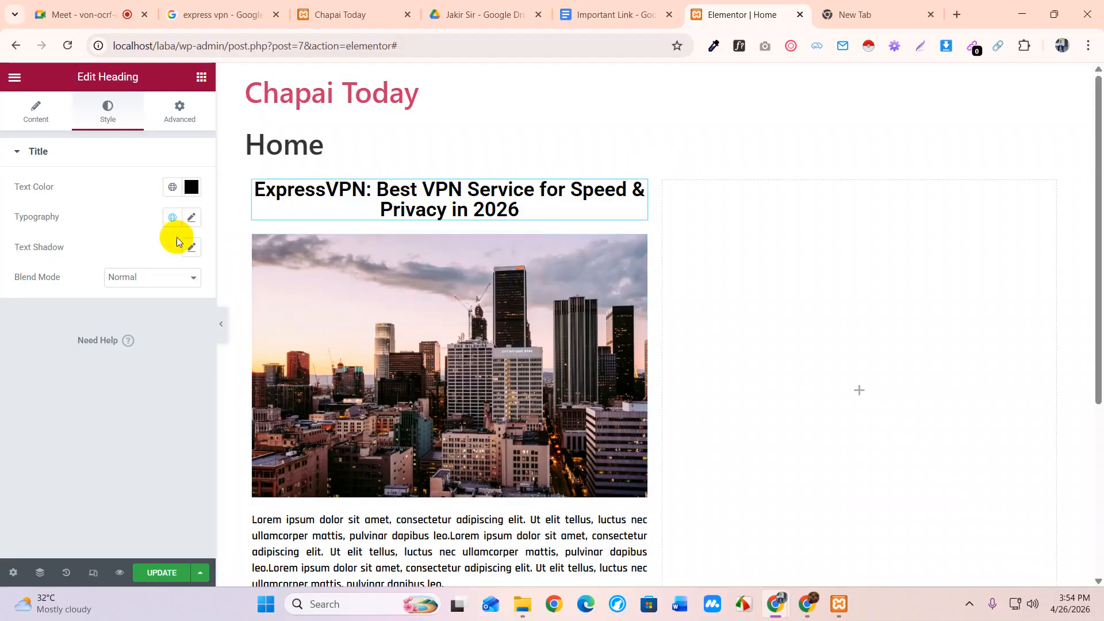
pyautogui.click(191, 217)
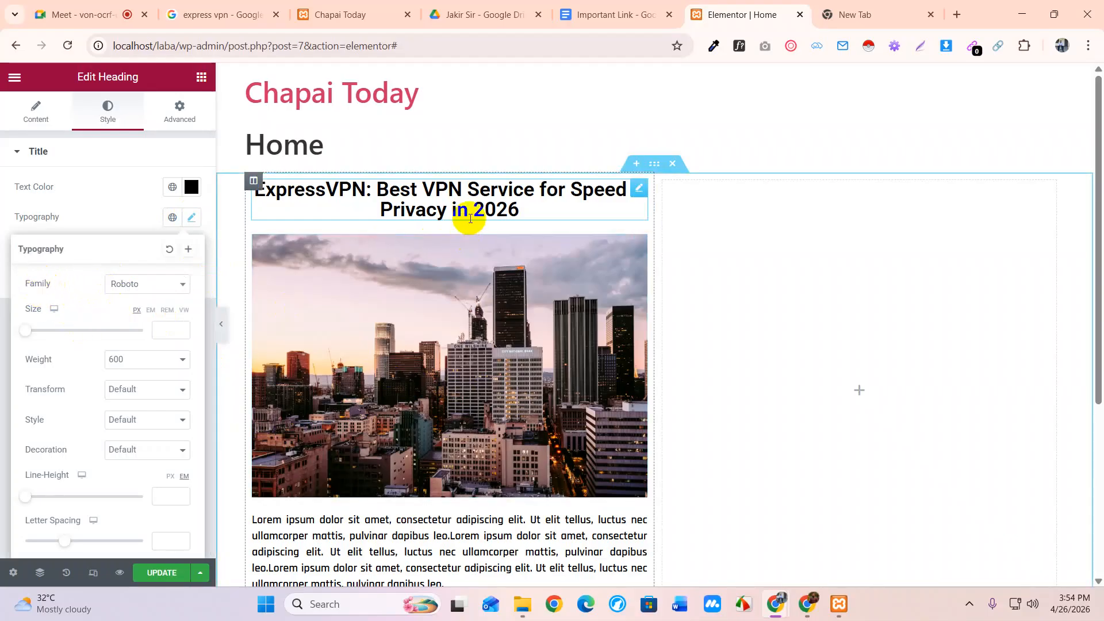
# Set the heading typography to Rajdhani, size 34, weight 800, and close the typography popover
pyautogui.click(147, 285)
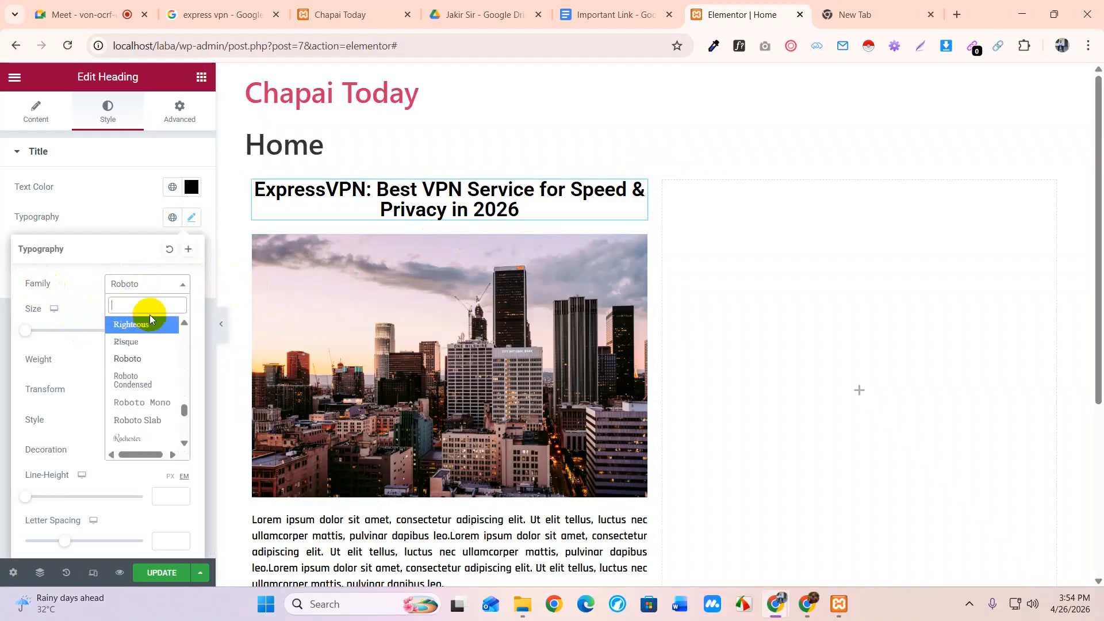
pyautogui.write('raj')
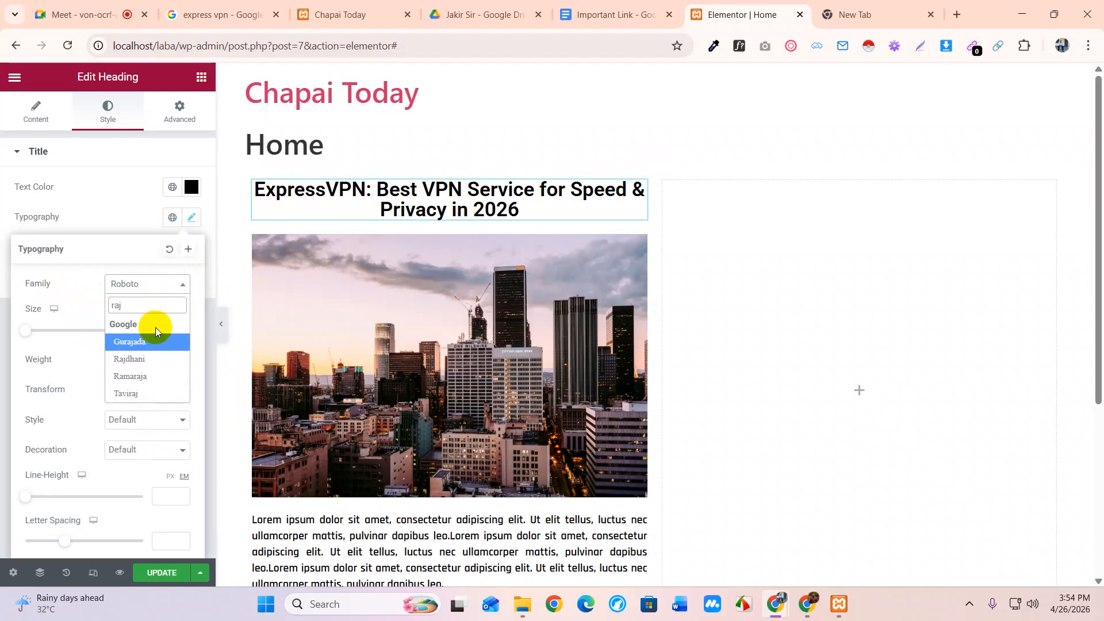
pyautogui.click(152, 358)
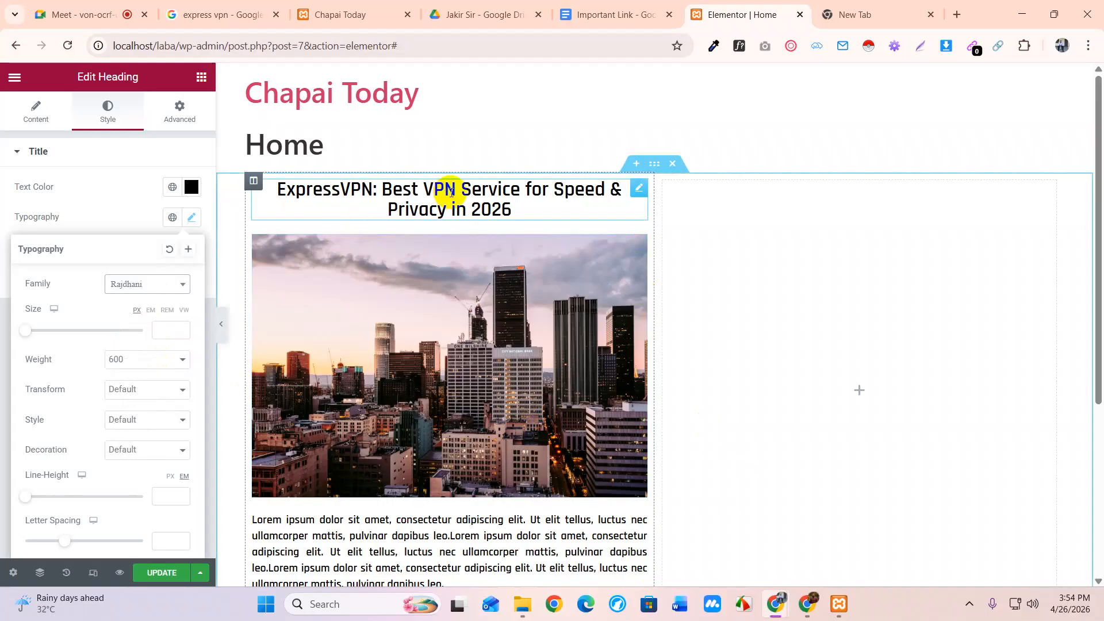
pyautogui.moveTo(25, 330); pyautogui.dragTo(45, 337)
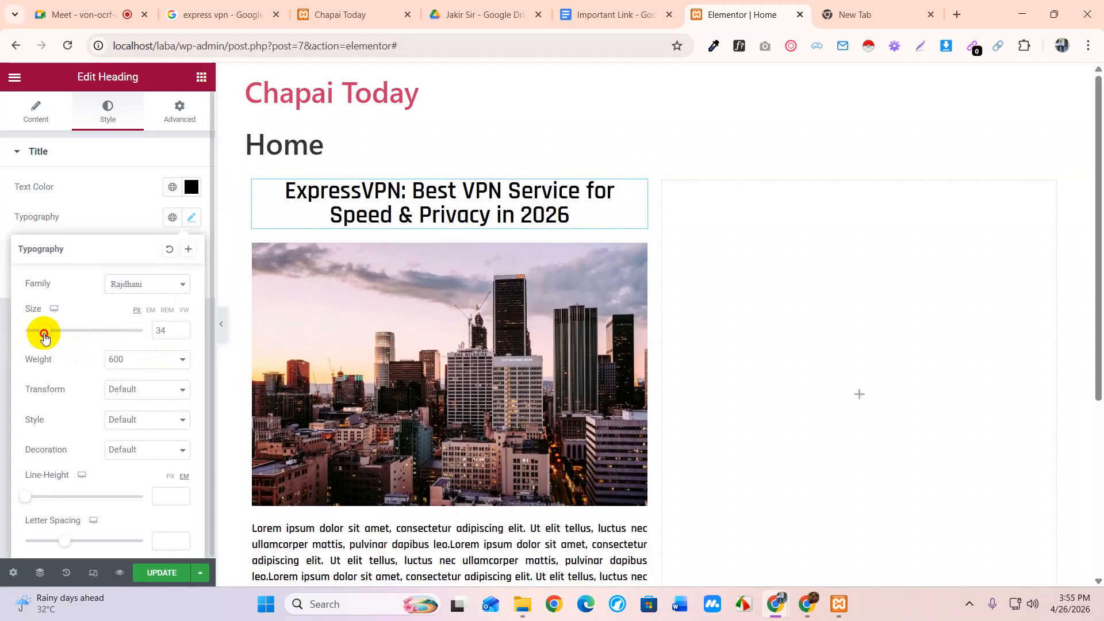
pyautogui.click(151, 359)
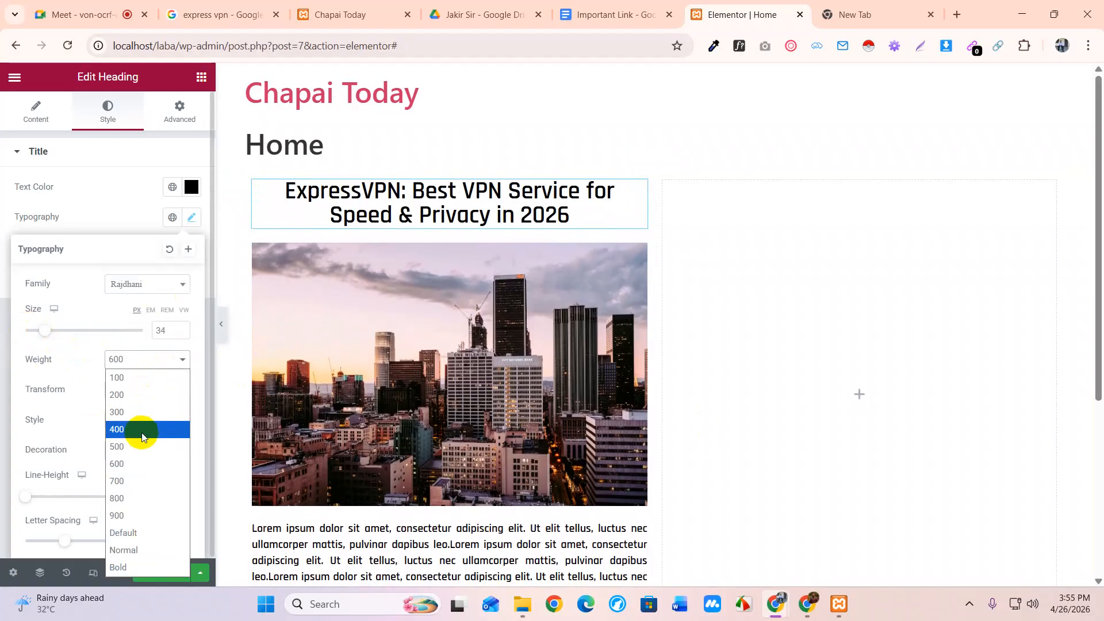
pyautogui.click(136, 493)
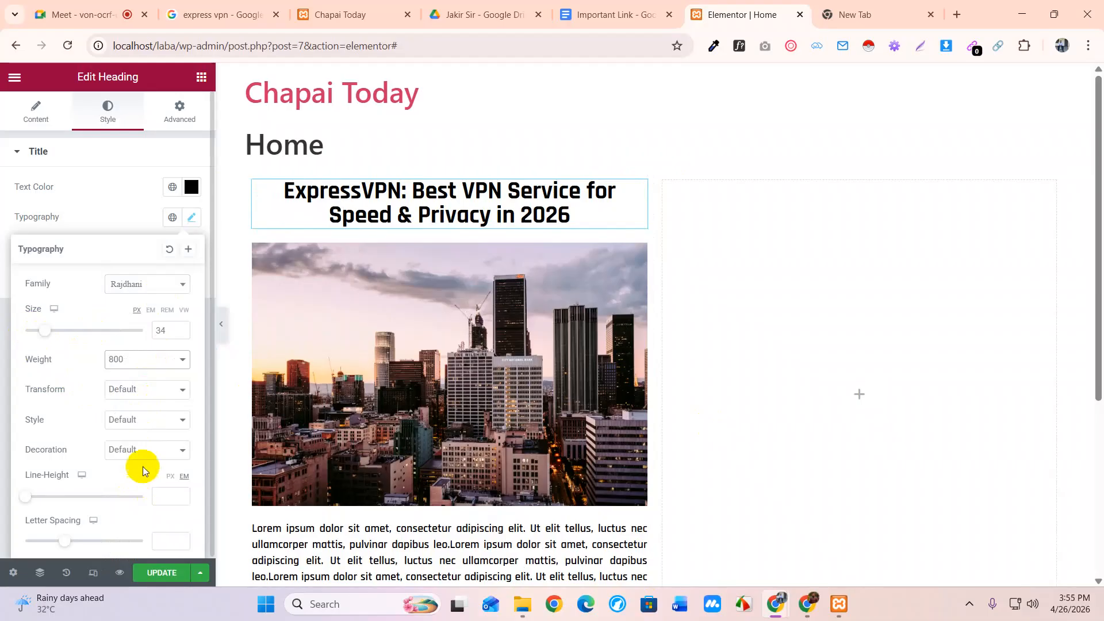
pyautogui.scroll(-1, 160, 393)
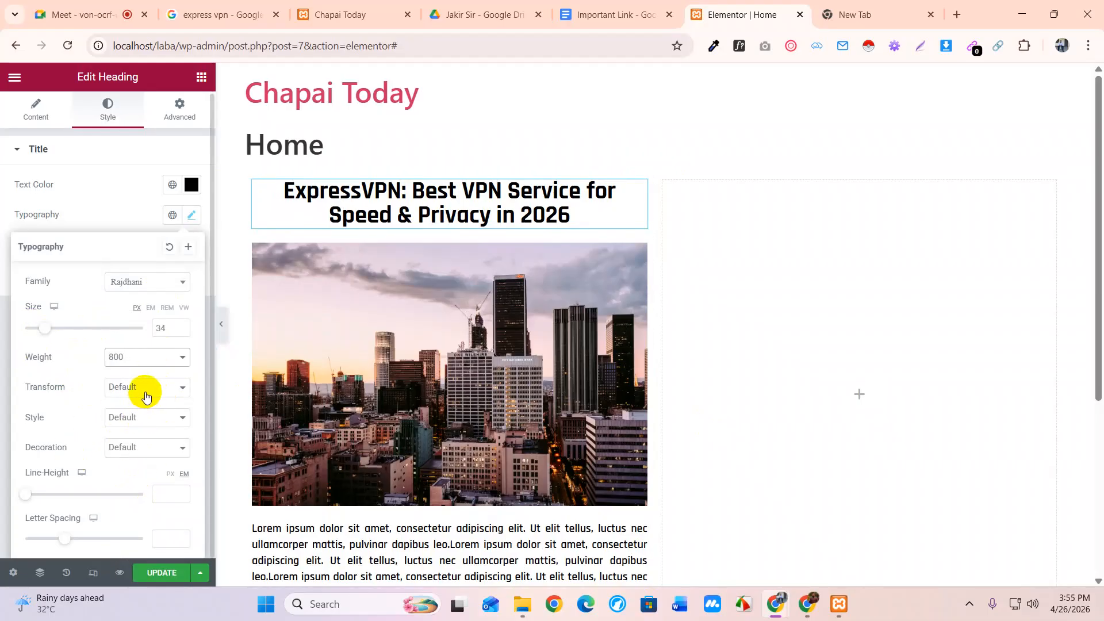
pyautogui.click(191, 214)
pyautogui.scroll(-6, 551, 360)
pyautogui.scroll(6, 551, 361)
pyautogui.scroll(-5, 551, 361)
pyautogui.scroll(4, 551, 357)
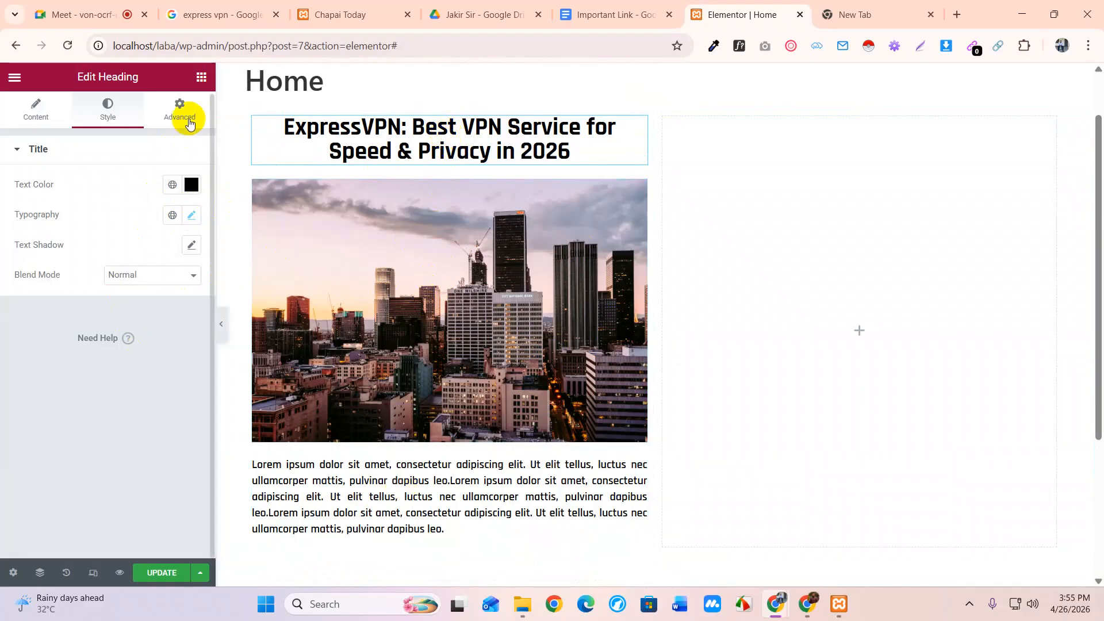
# Add a Button widget beneath the lorem ipsum paragraph
pyautogui.click(201, 77)
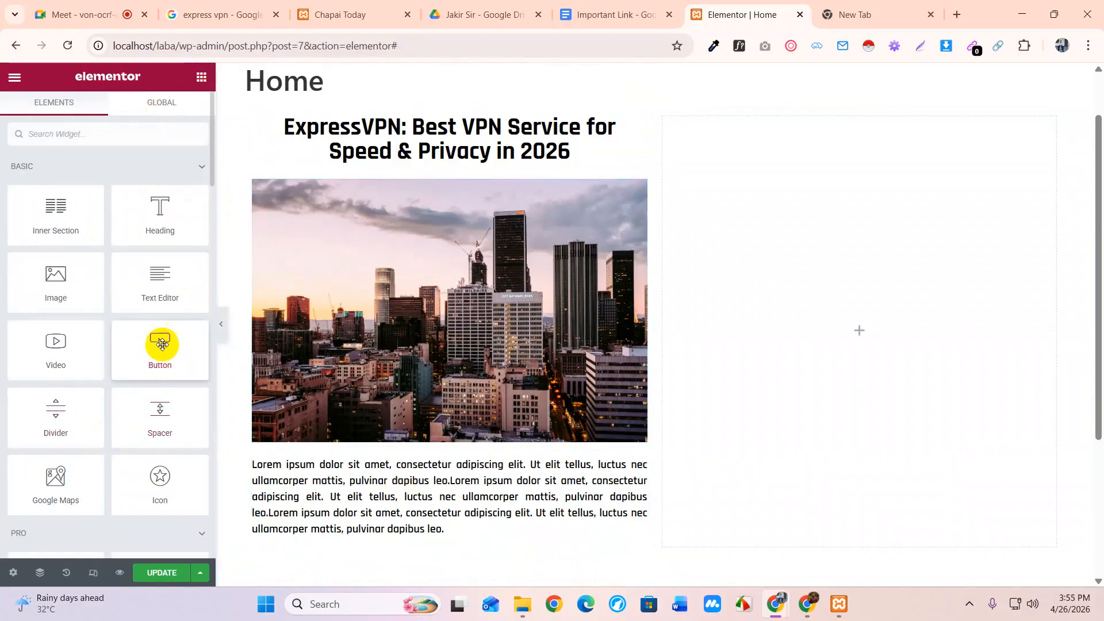
pyautogui.scroll(-1, 441, 409)
pyautogui.scroll(-2, 441, 406)
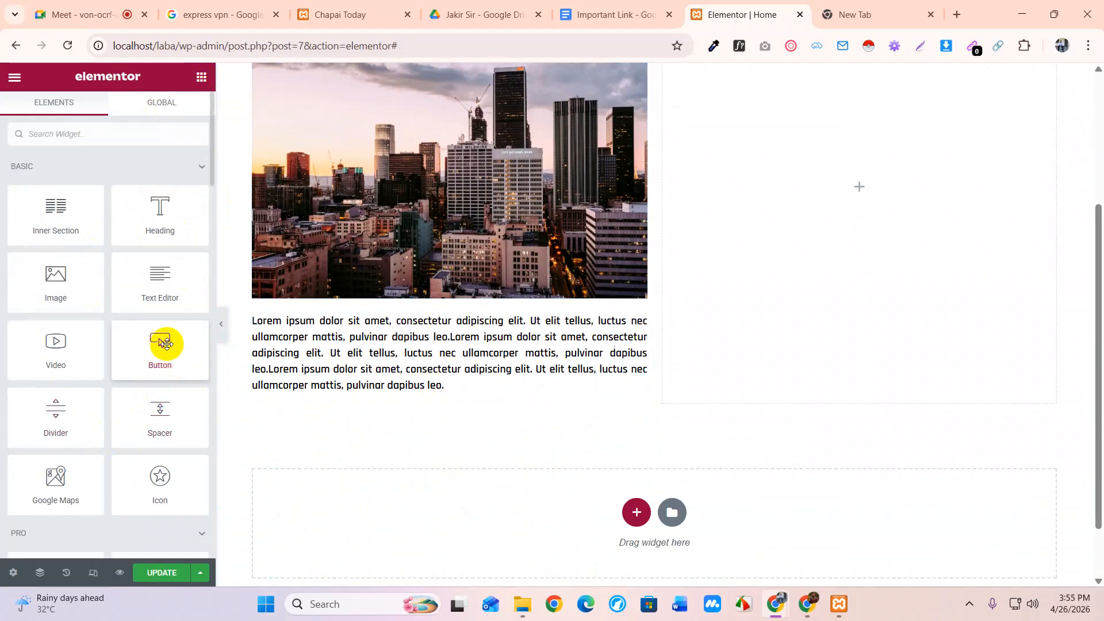
pyautogui.moveTo(161, 342); pyautogui.dragTo(373, 386)
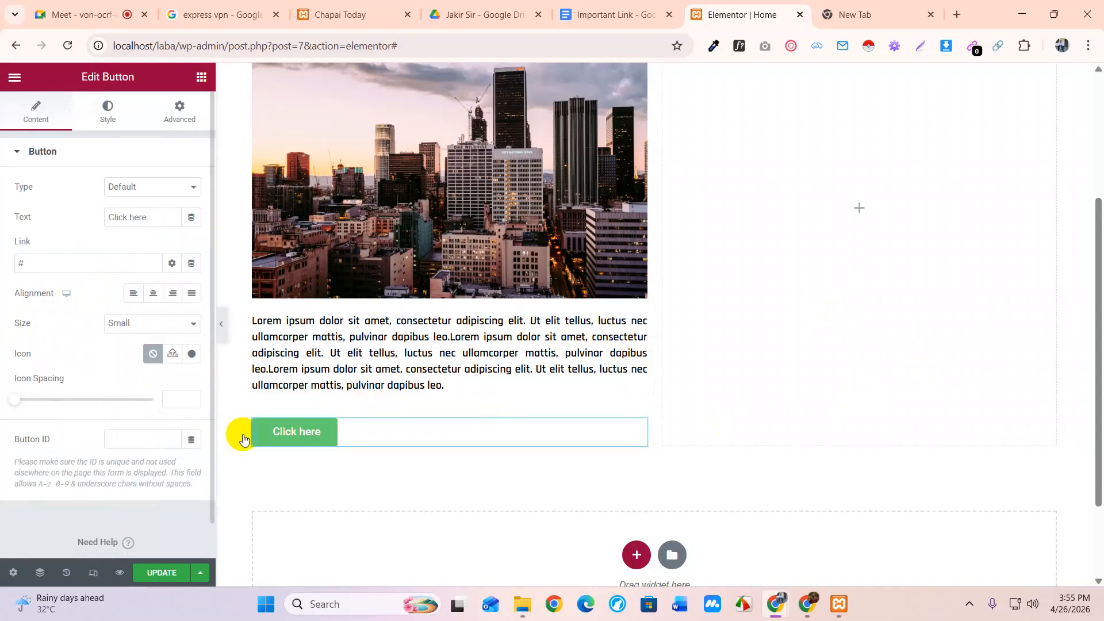
# Change the button text from 'Click here' to 'Download Now'
pyautogui.moveTo(148, 216); pyautogui.dragTo(63, 230)
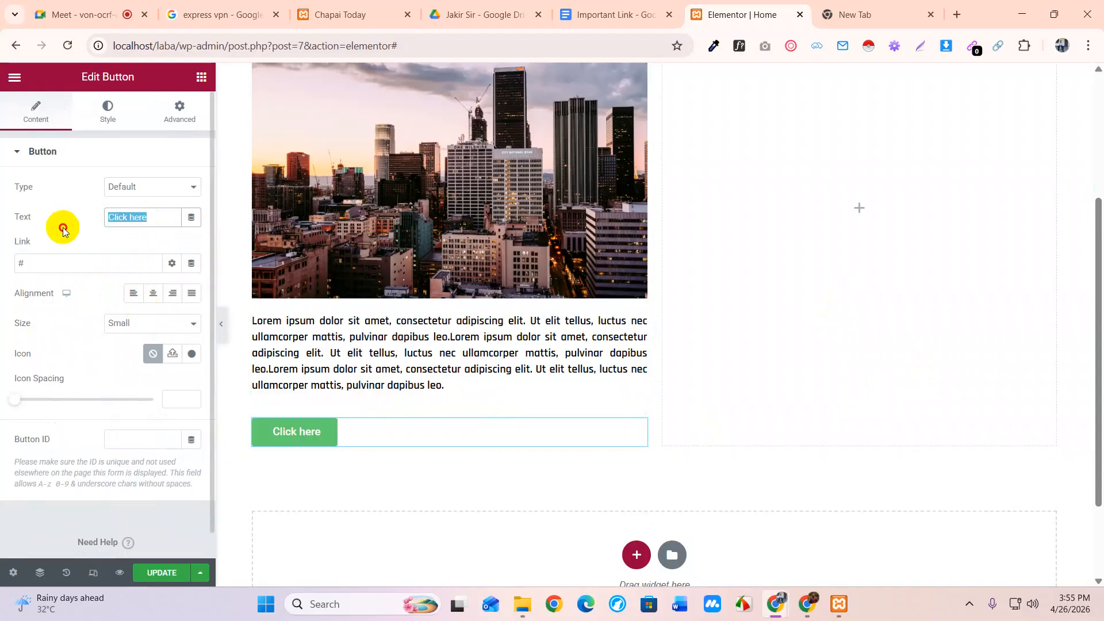
pyautogui.write('D')
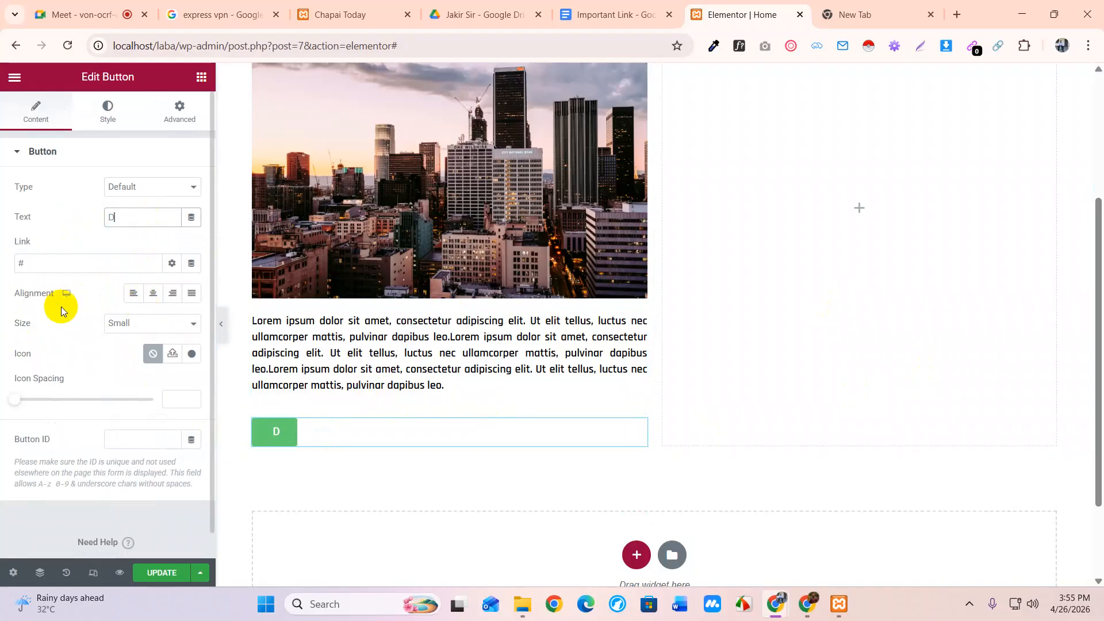
pyautogui.write('ownload ')
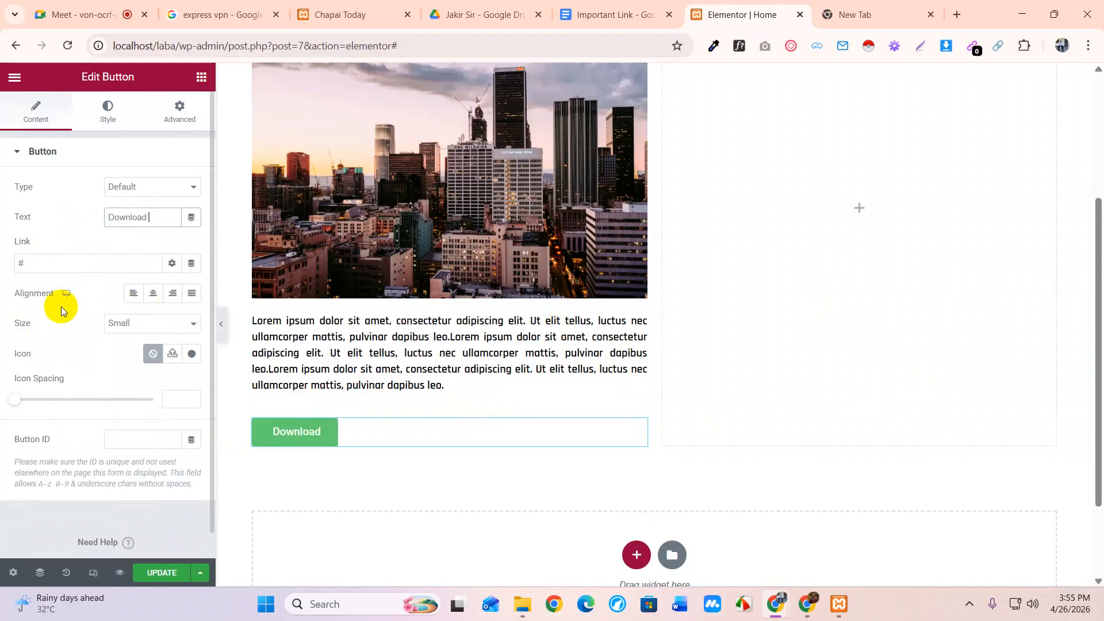
pyautogui.write('NOW')
pyautogui.press('BackSpace')
pyautogui.press('BackSpace')
pyautogui.press('BackSpace')
pyautogui.write('Now')
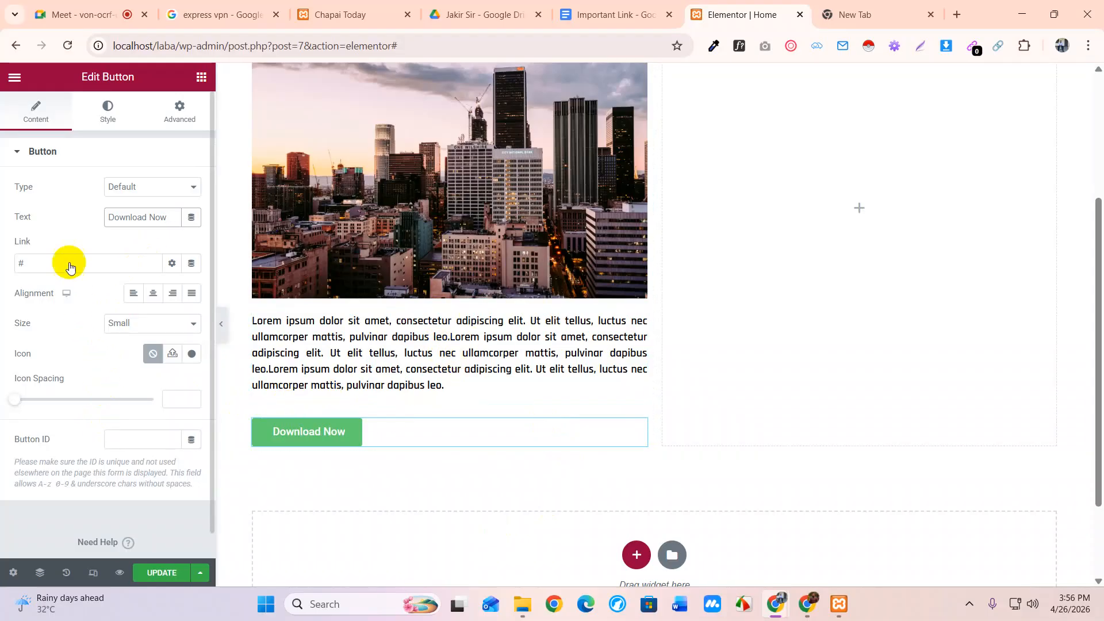
# Set the button type to Success and bring up the button widget's context menu
pyautogui.click(143, 188)
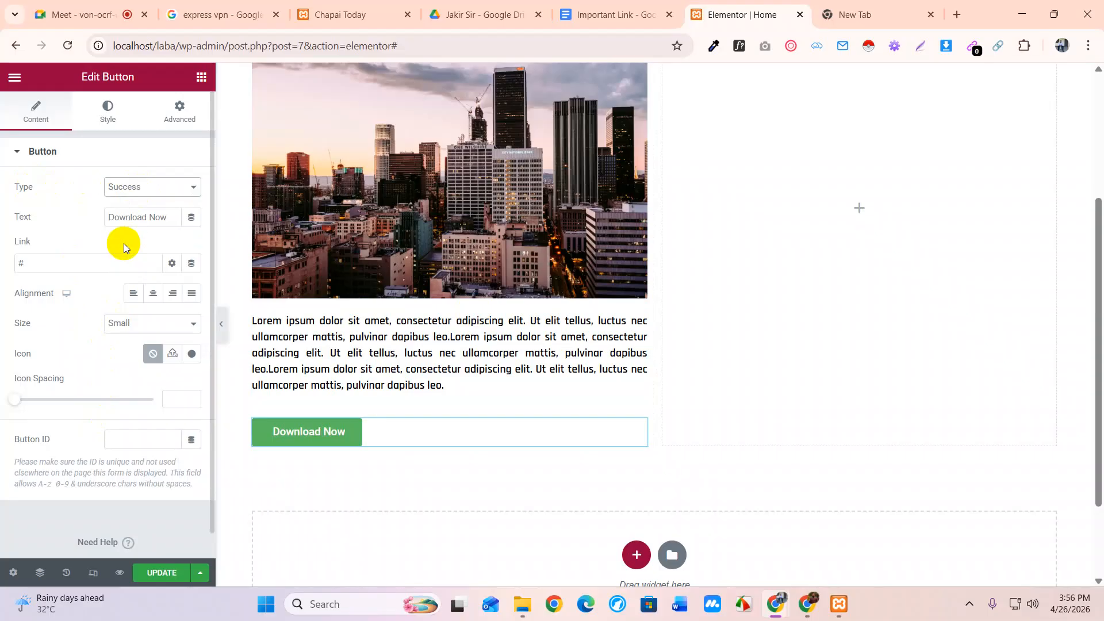
pyautogui.click(201, 77)
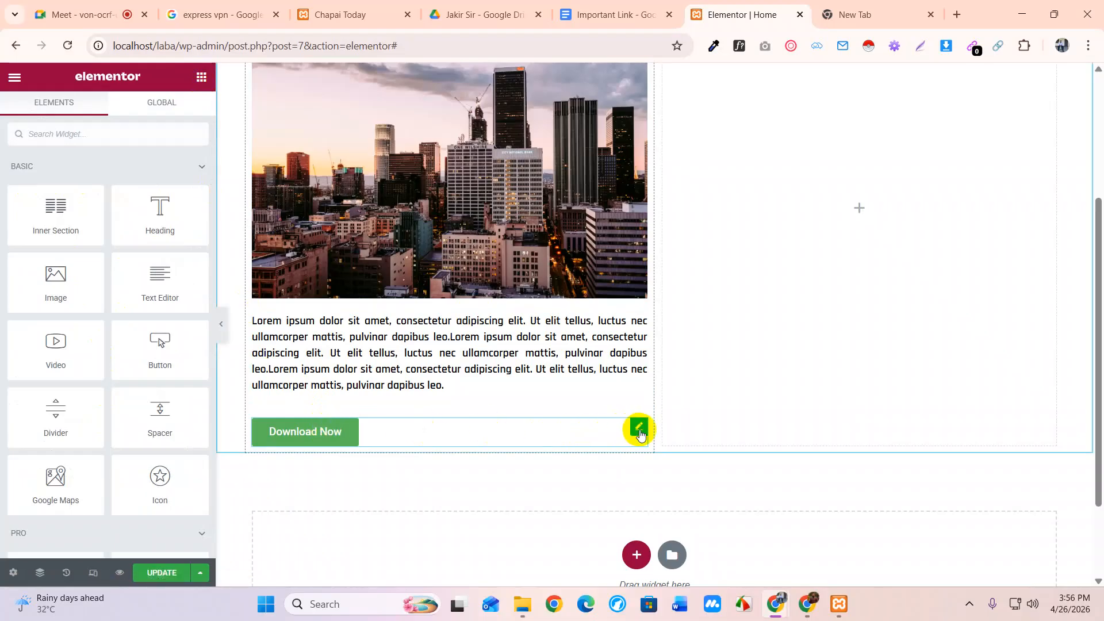
pyautogui.rightClick(641, 432)
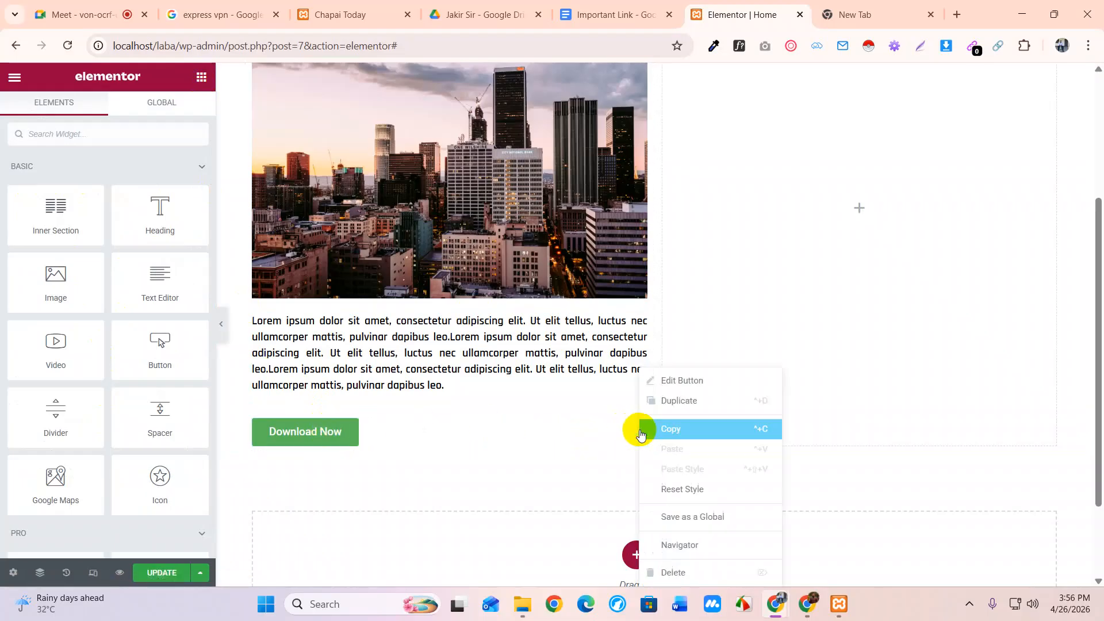
# Delete the Download Now button and add a fresh default 'Click here' button under the paragraph
pyautogui.click(682, 572)
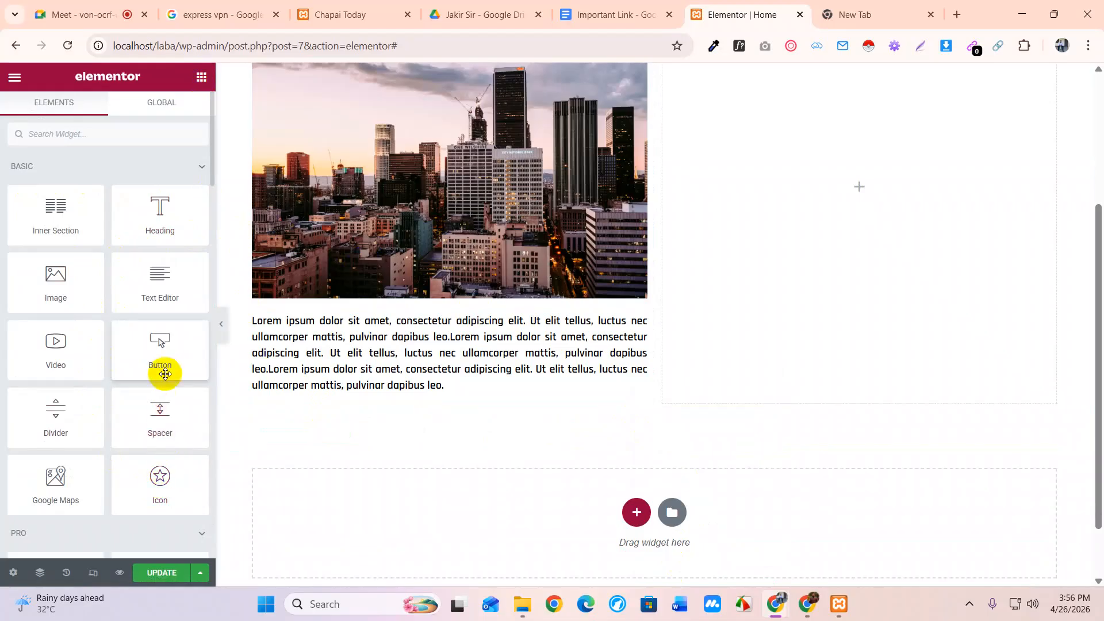
pyautogui.moveTo(160, 349); pyautogui.dragTo(334, 400)
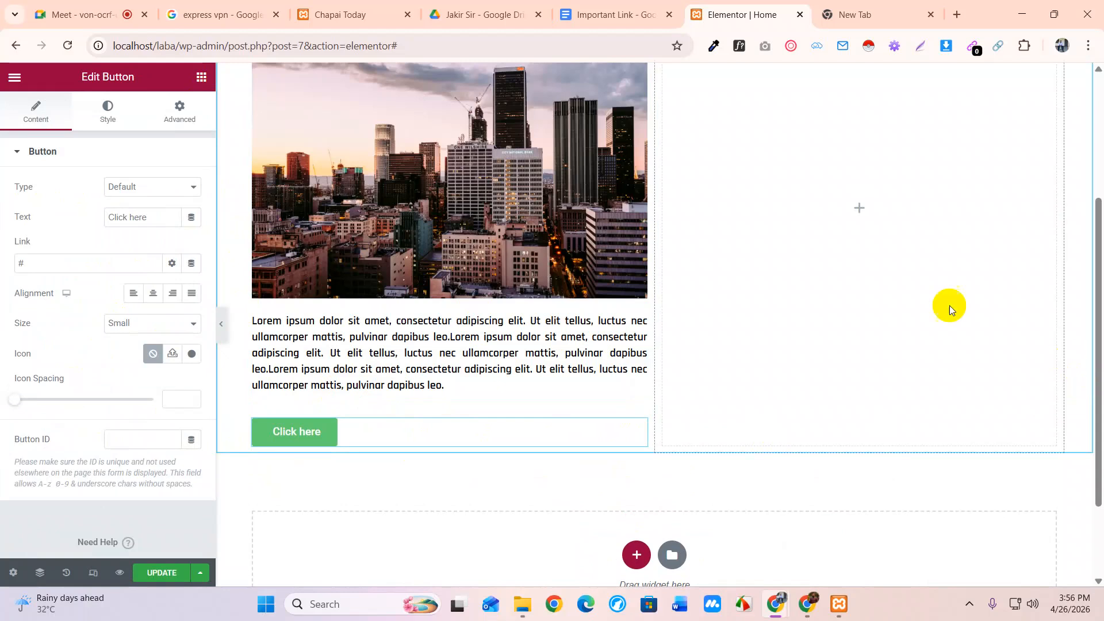
pyautogui.scroll(4, 600, 416)
pyautogui.scroll(-5, 444, 221)
pyautogui.scroll(-1, 388, 436)
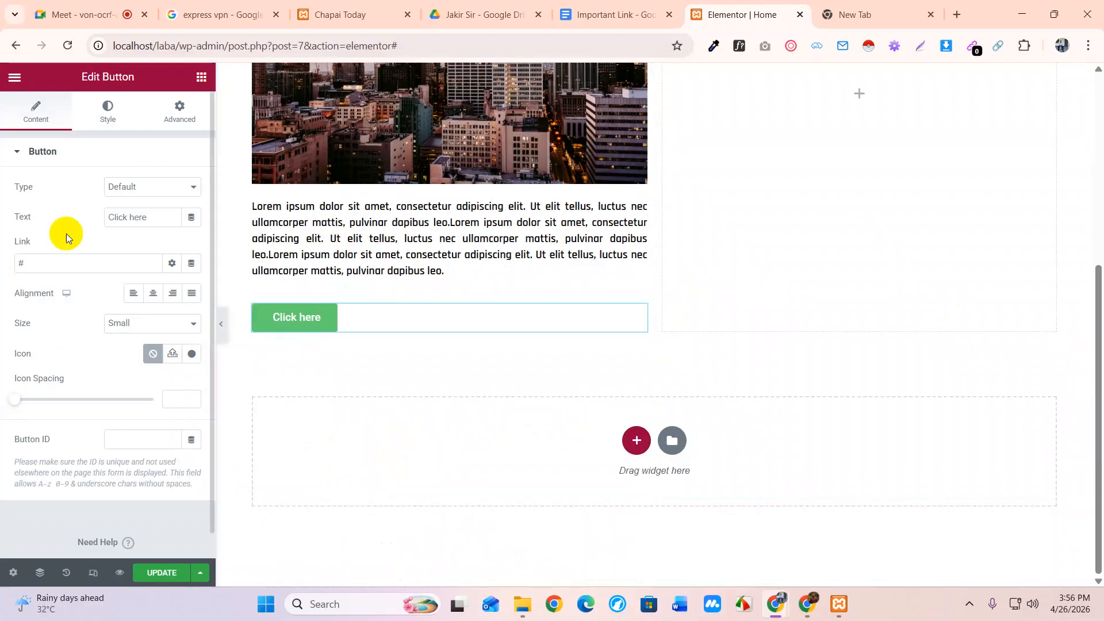
pyautogui.click(148, 190)
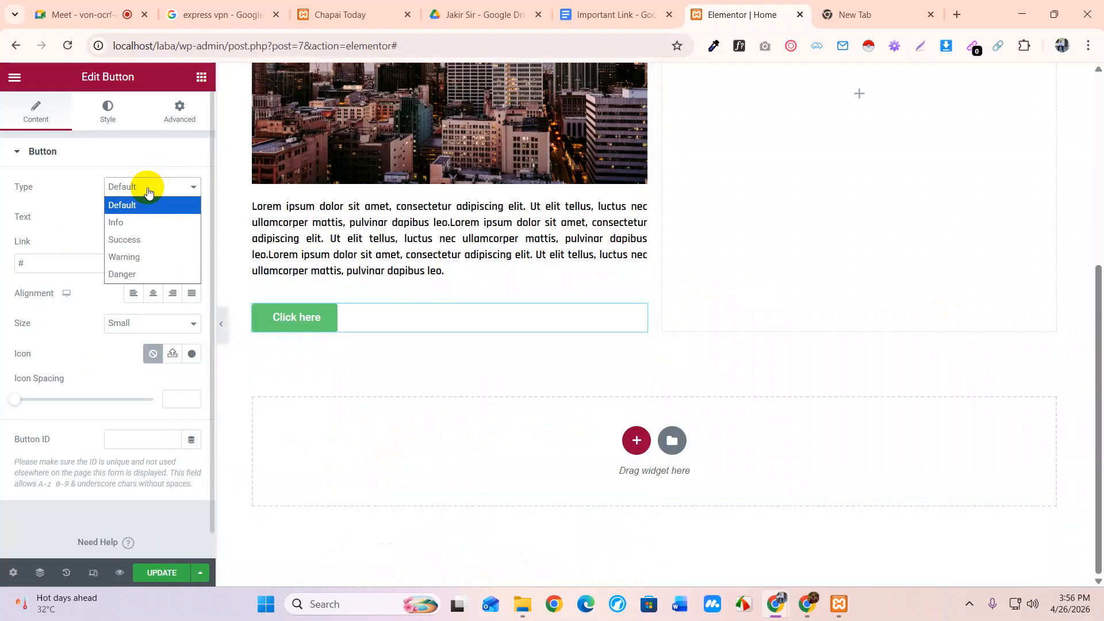
pyautogui.click(117, 223)
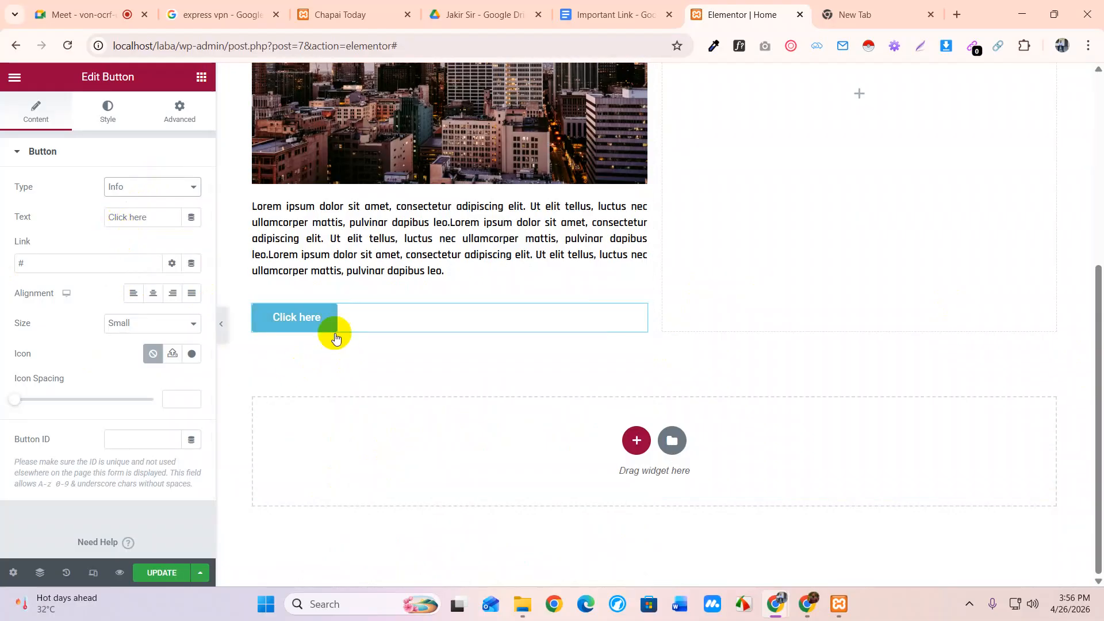
pyautogui.click(130, 172)
pyautogui.click(130, 154)
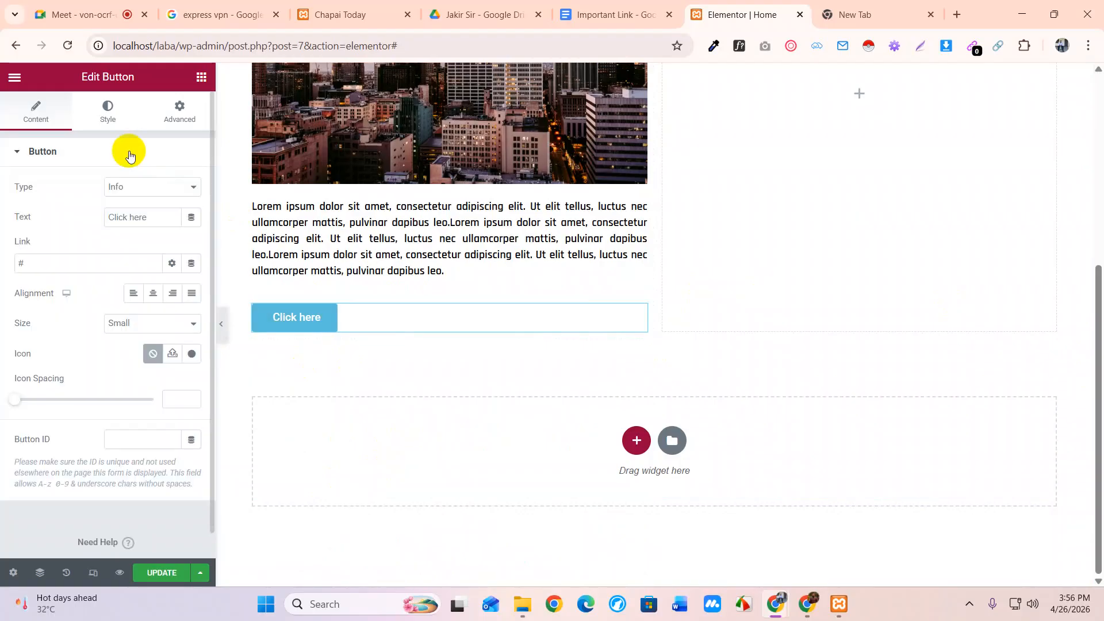
pyautogui.click(135, 185)
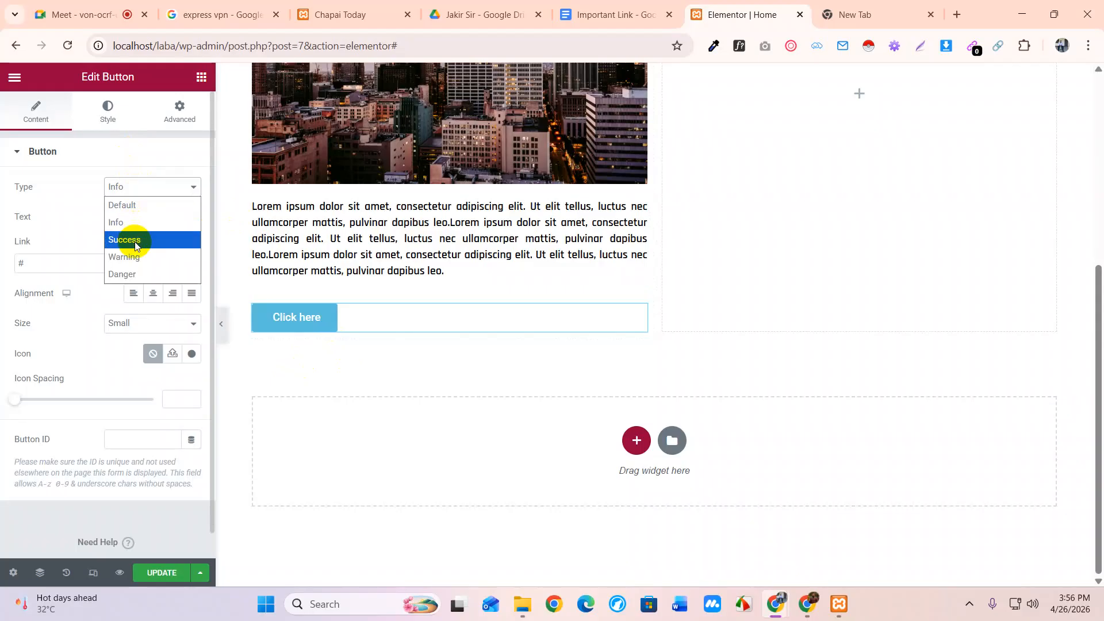
pyautogui.click(136, 240)
pyautogui.click(136, 185)
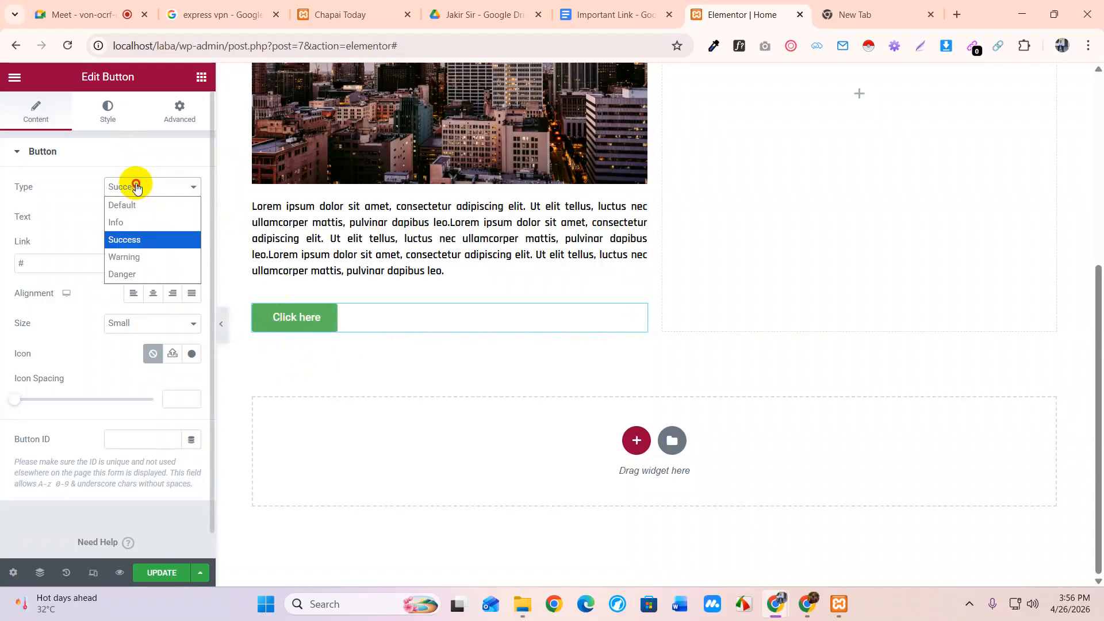
pyautogui.click(139, 257)
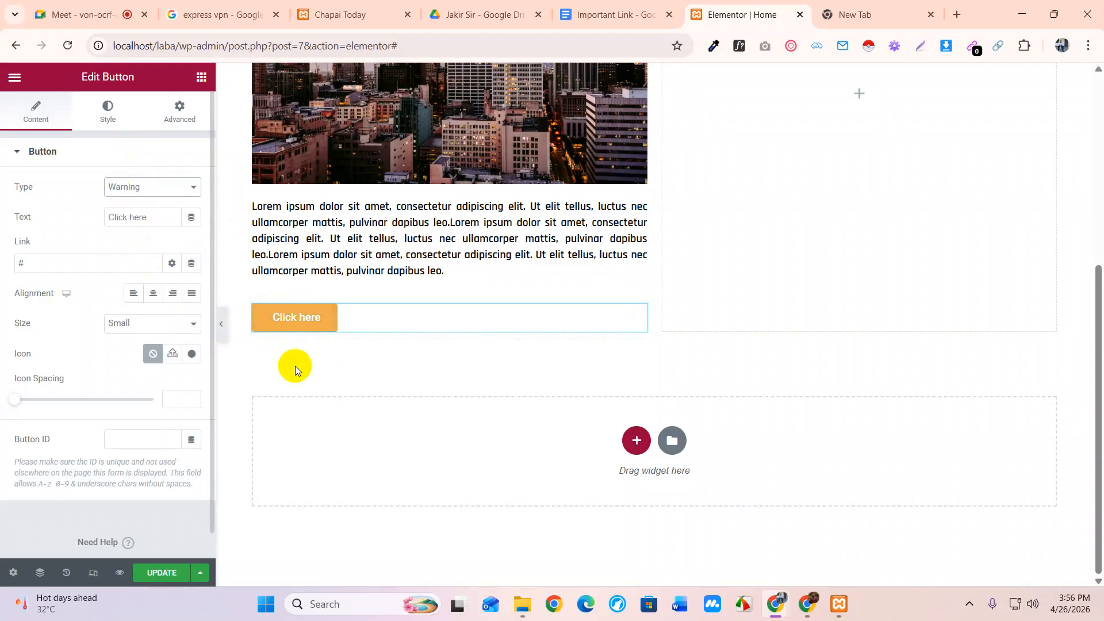
pyautogui.click(124, 187)
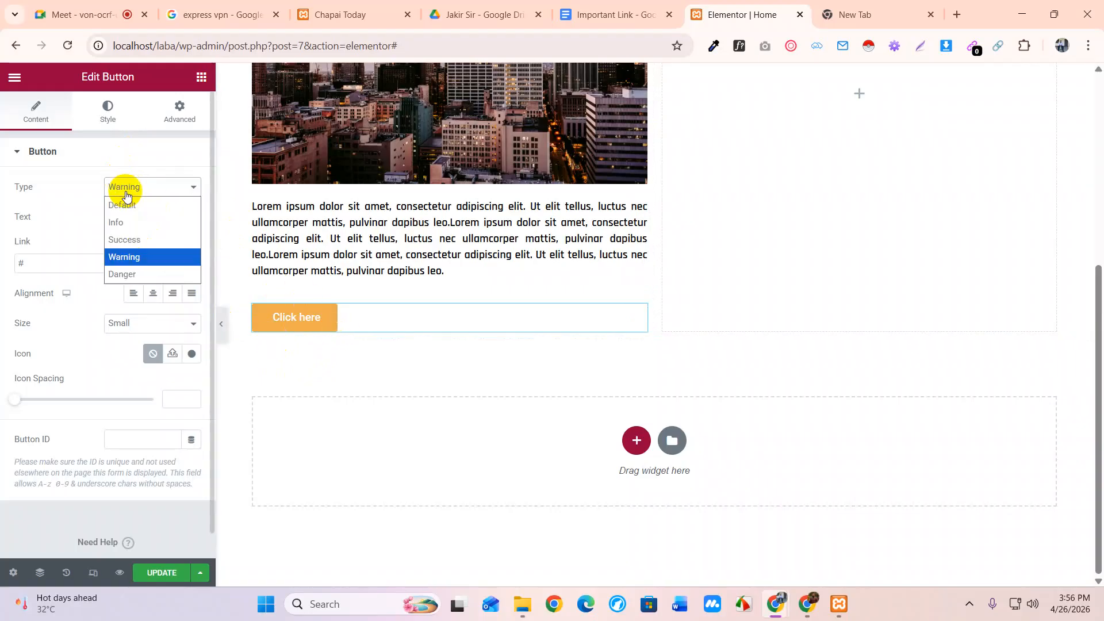
pyautogui.click(138, 275)
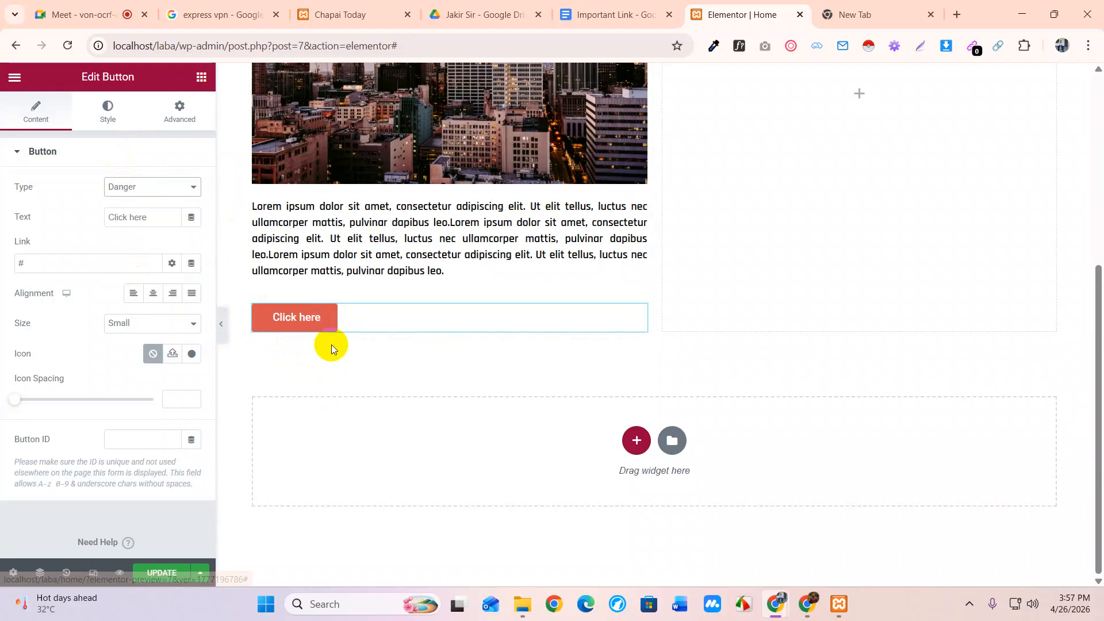
pyautogui.click(133, 188)
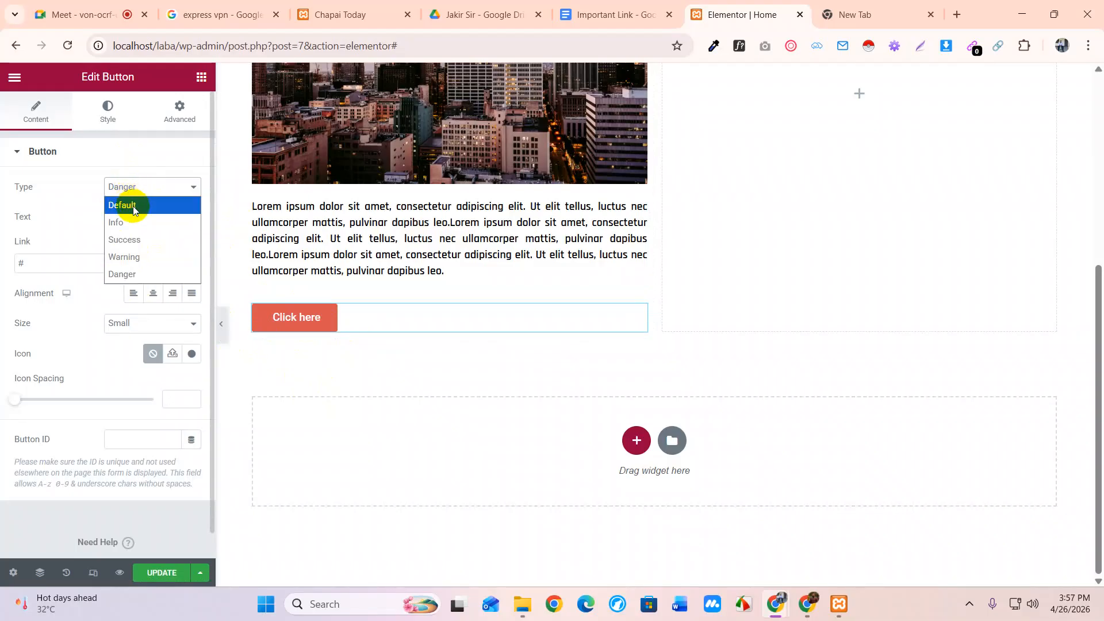
pyautogui.click(133, 206)
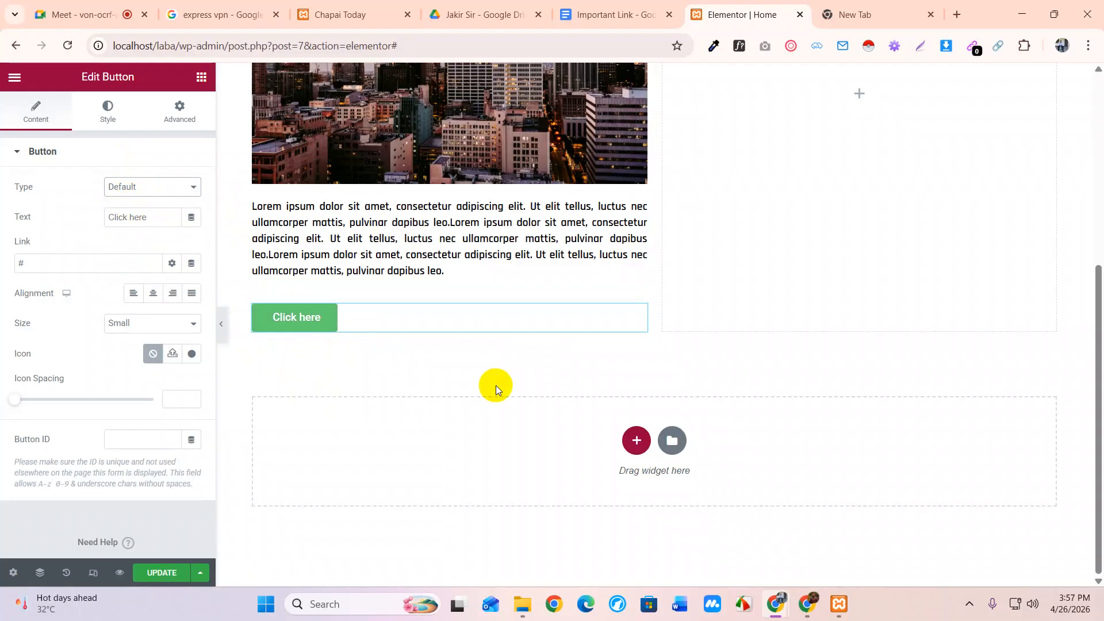
pyautogui.moveTo(155, 217); pyautogui.dragTo(16, 215)
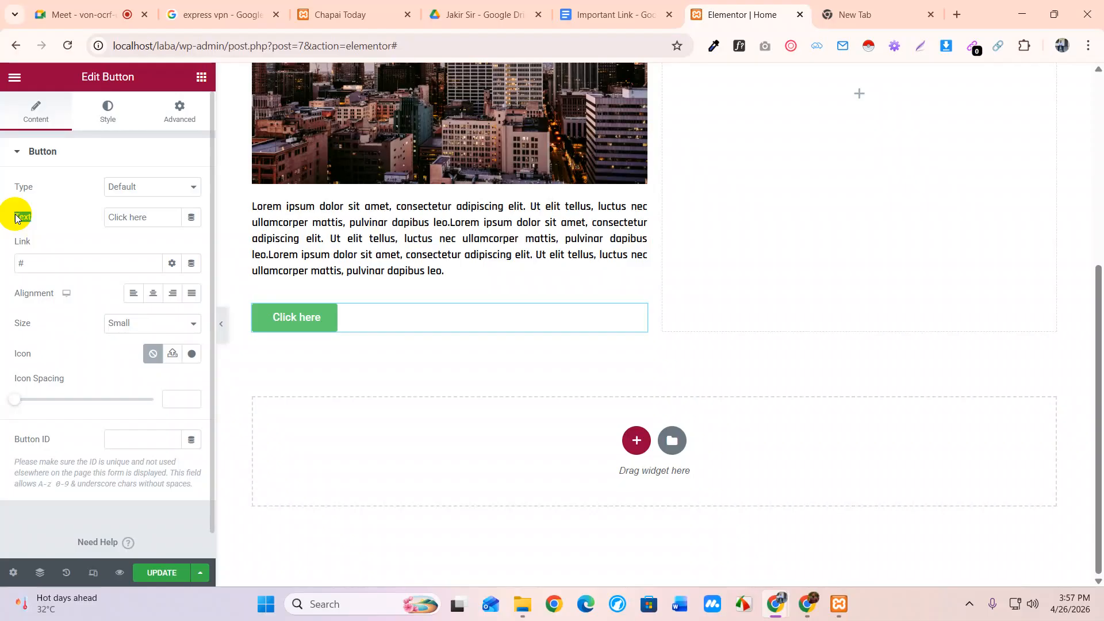
# Relabel the button 'Download now' and select the '#' placeholder in the Link field
pyautogui.tripleClick(153, 218)
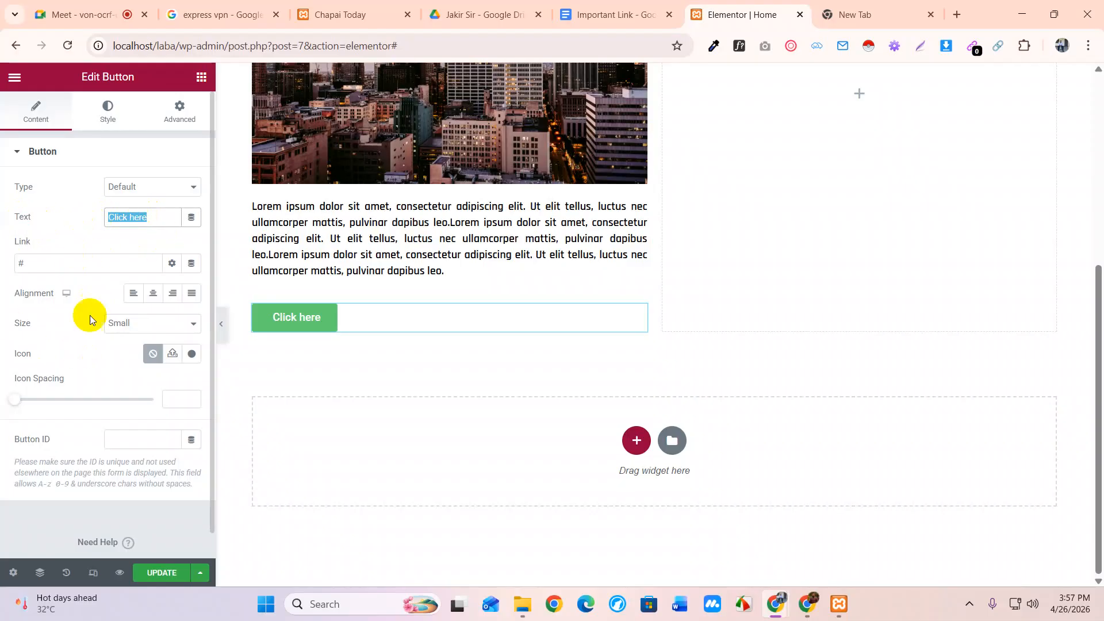
pyautogui.write('Do')
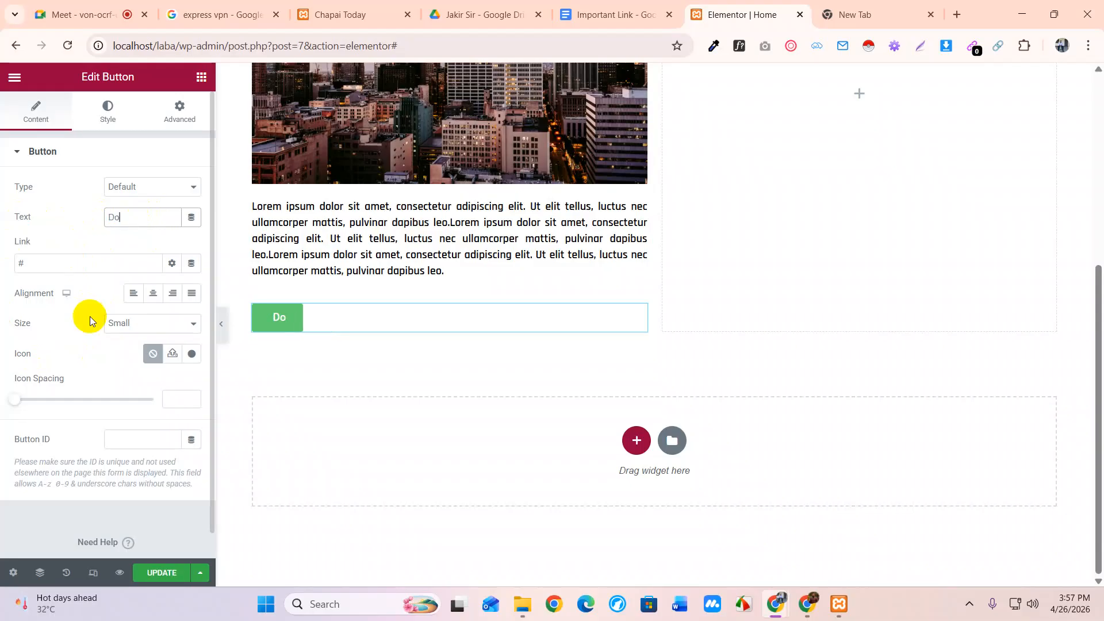
pyautogui.write('wnload')
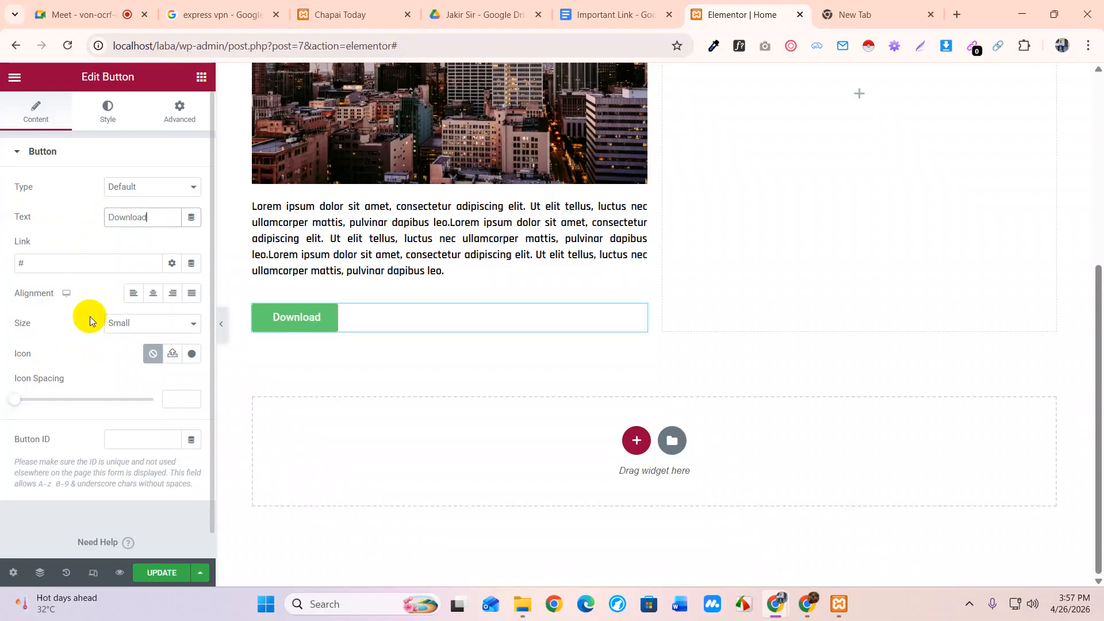
pyautogui.write(' now')
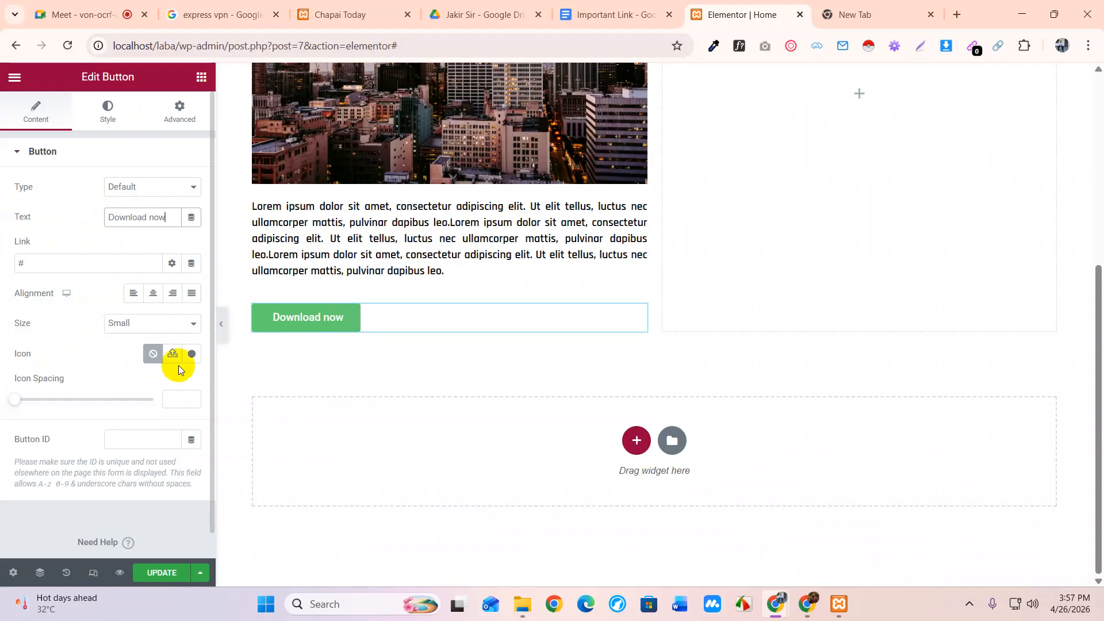
pyautogui.moveTo(58, 264); pyautogui.dragTo(5, 274)
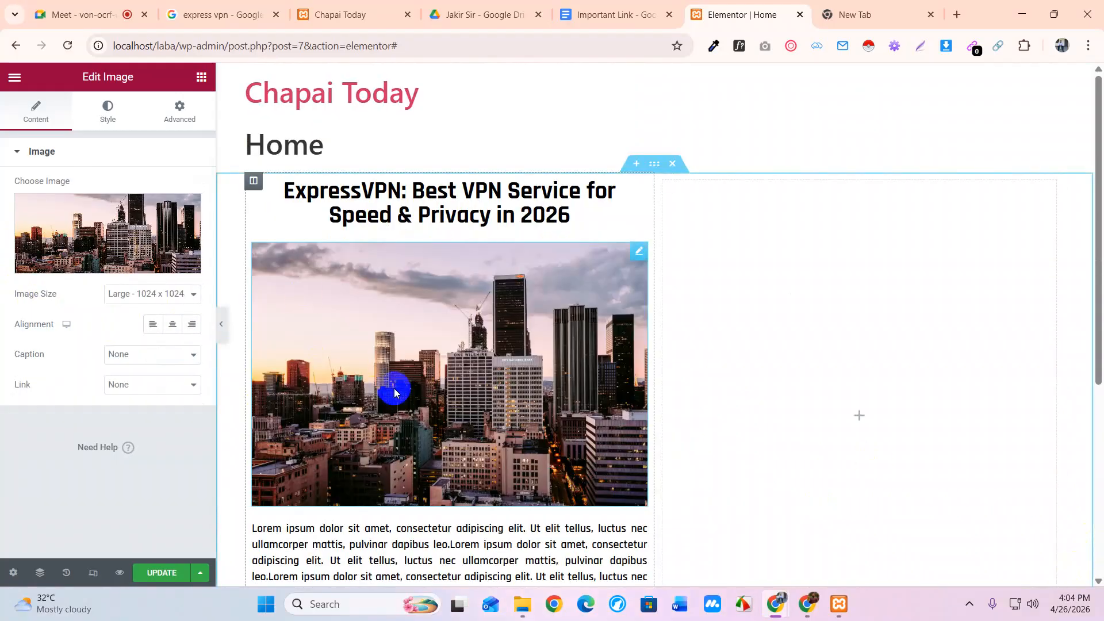
# Centre the Download now button within its column
pyautogui.scroll(-5, 394, 388)
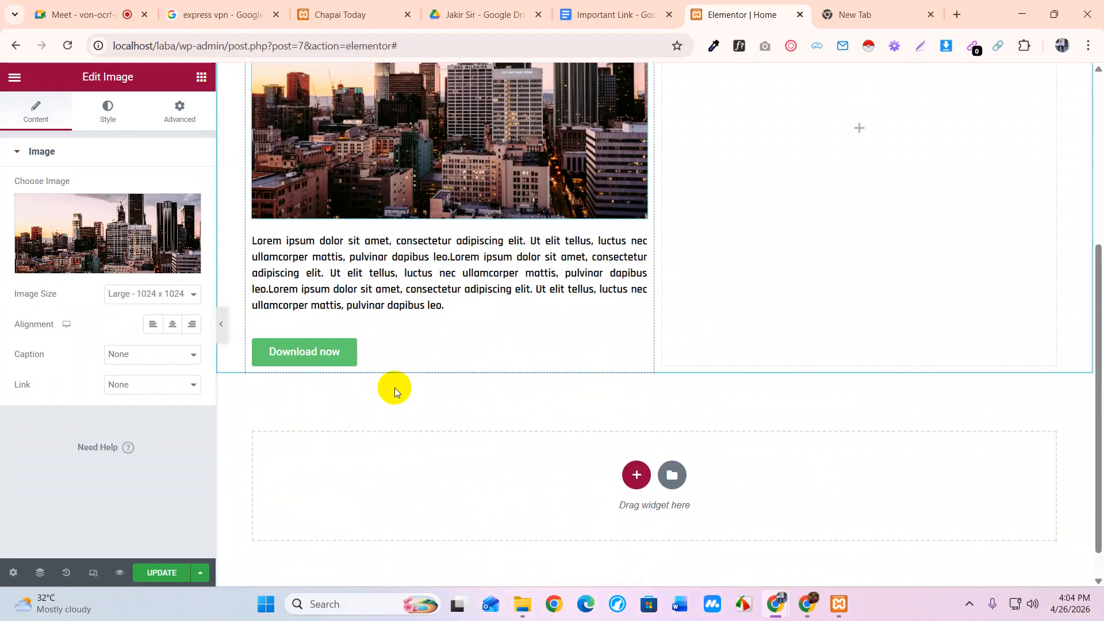
pyautogui.click(339, 355)
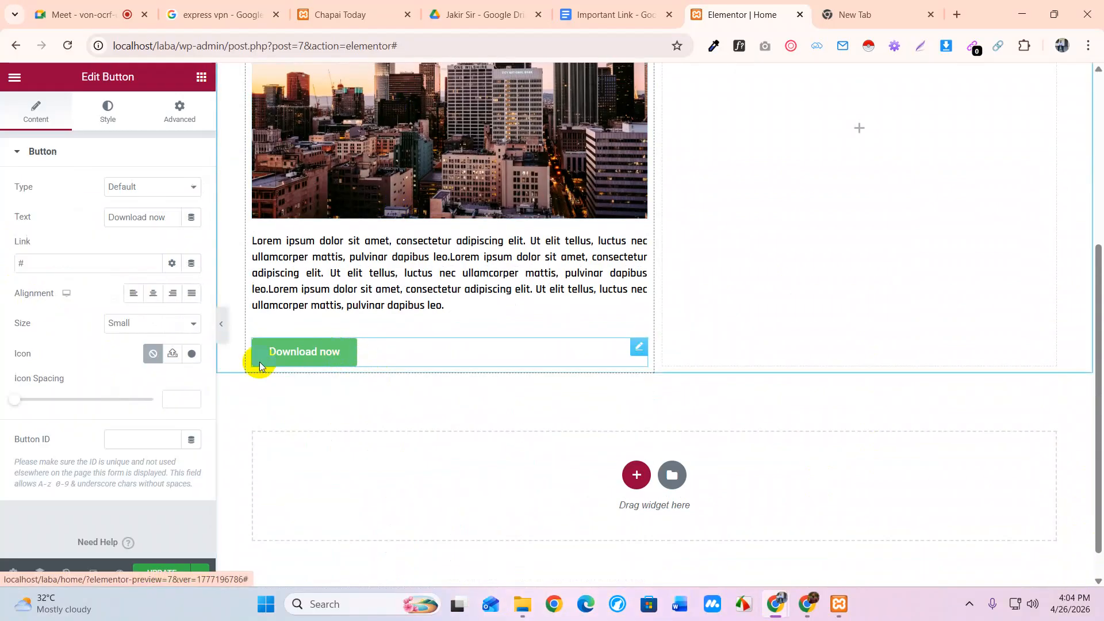
pyautogui.click(998, 256)
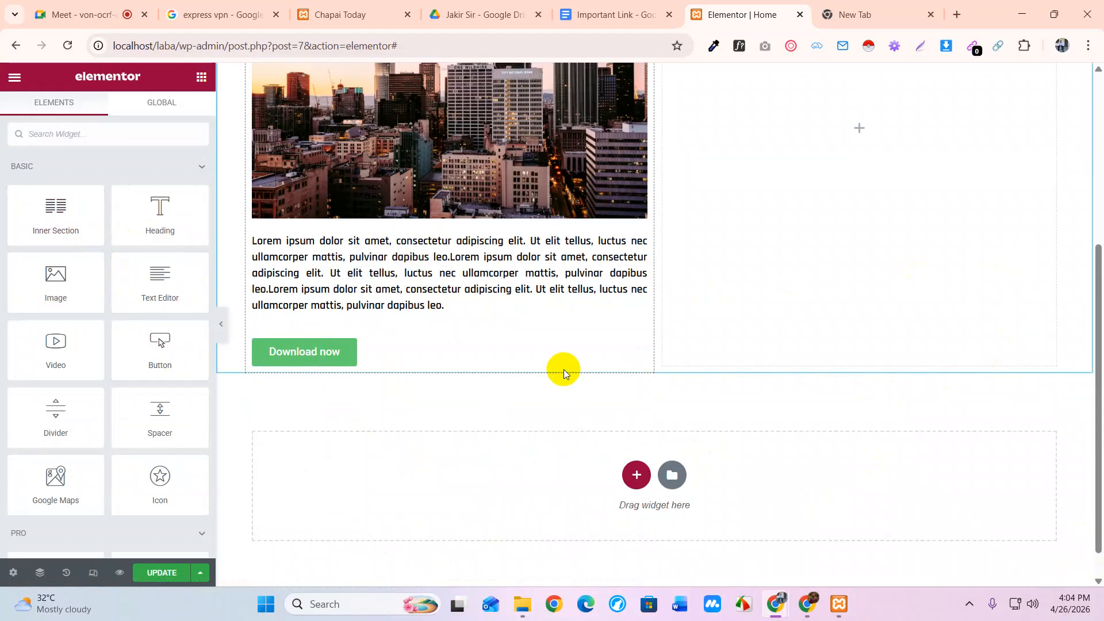
pyautogui.click(323, 365)
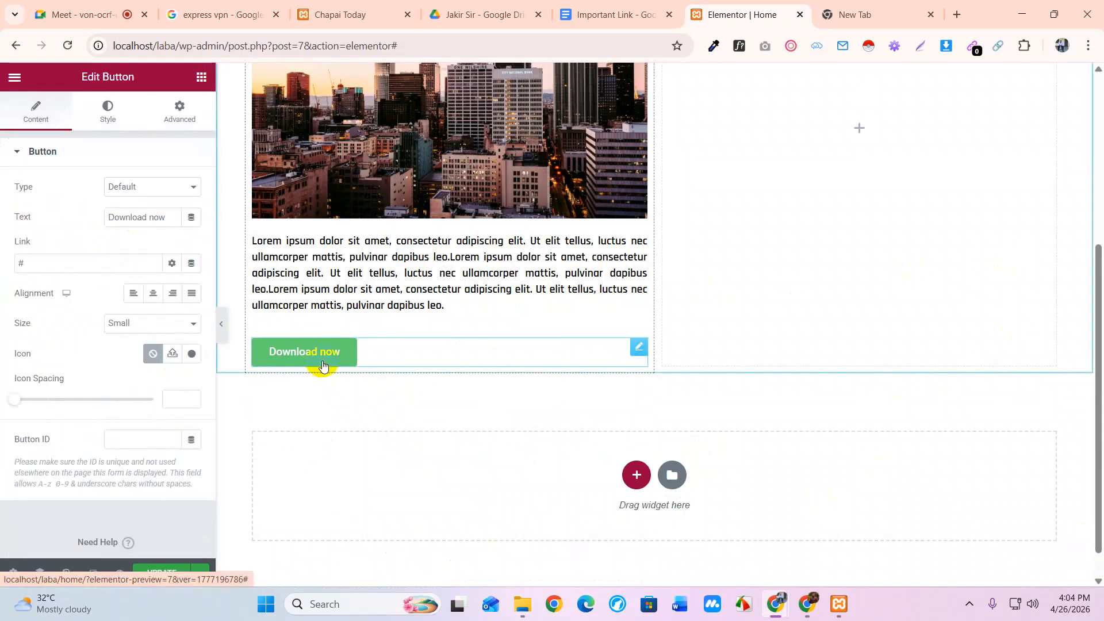
pyautogui.click(153, 293)
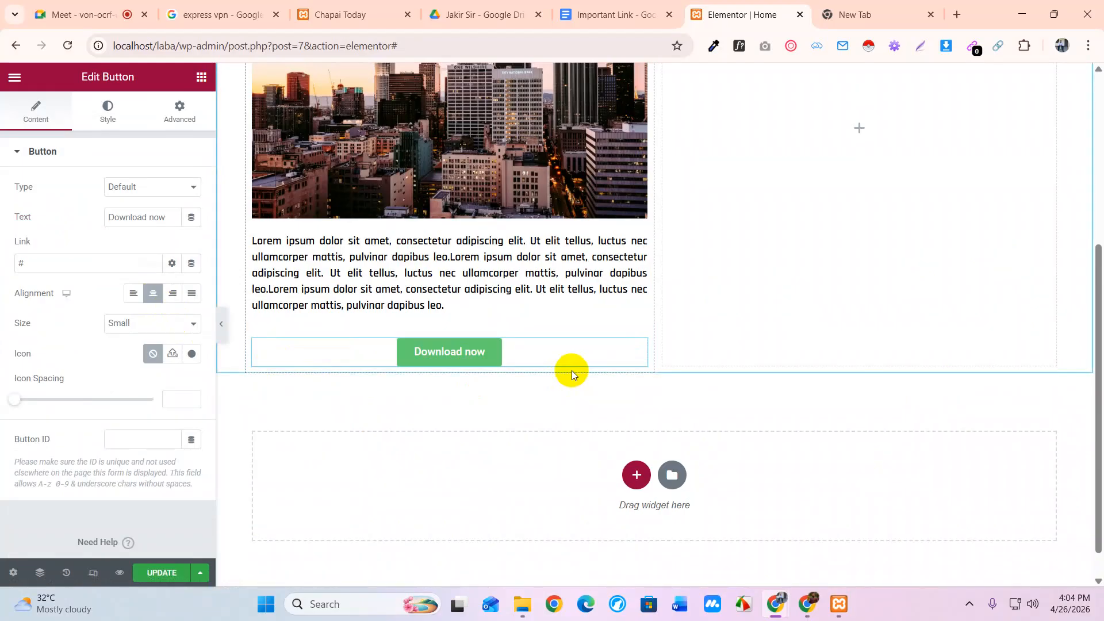
# Try the button sizes from Extra Small to Extra Large, settling on Small
pyautogui.click(132, 332)
pyautogui.click(134, 341)
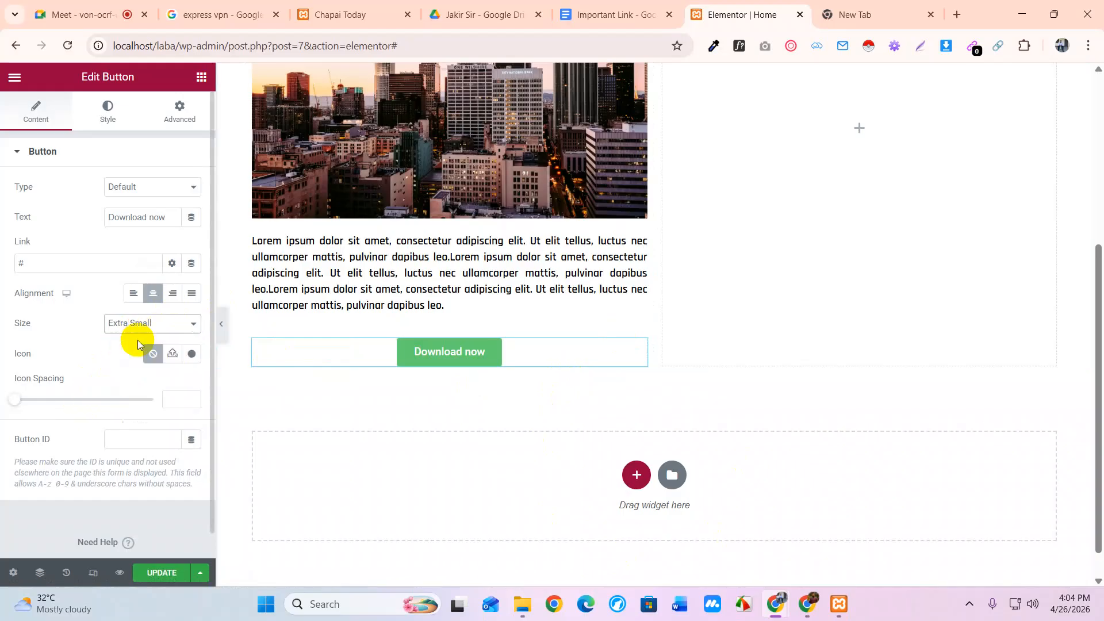
pyautogui.click(137, 323)
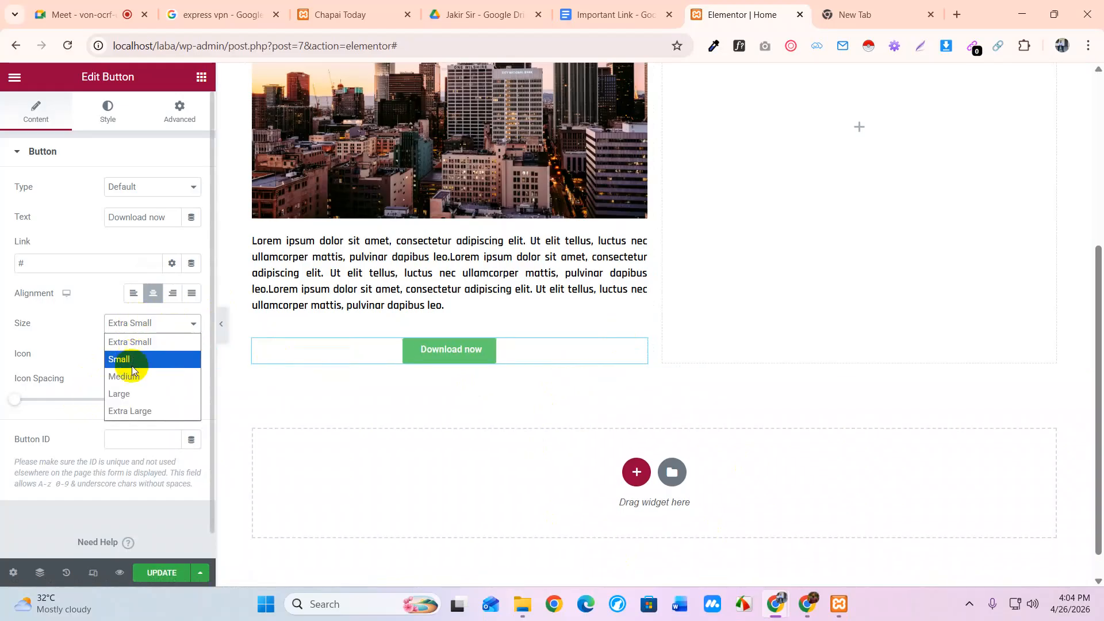
pyautogui.click(128, 377)
pyautogui.click(141, 330)
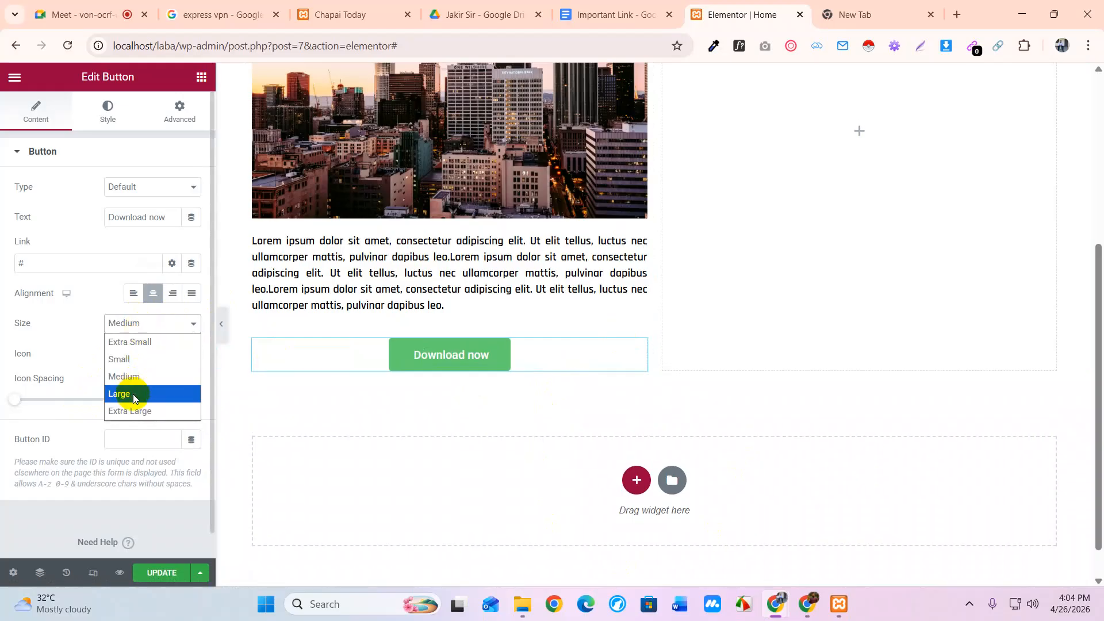
pyautogui.click(133, 395)
pyautogui.click(139, 328)
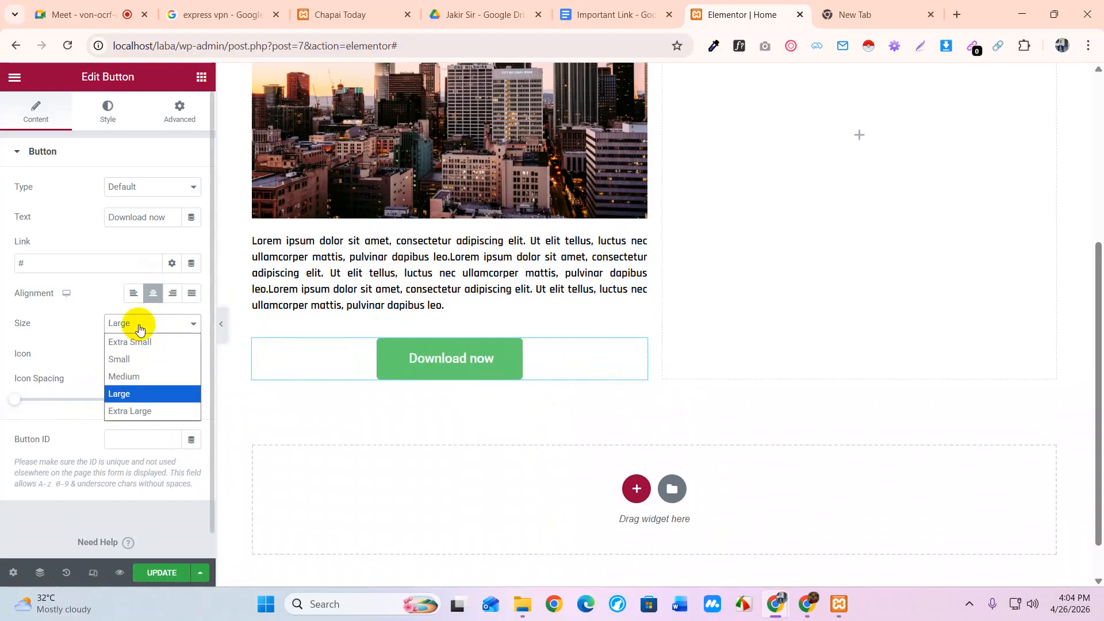
pyautogui.click(136, 411)
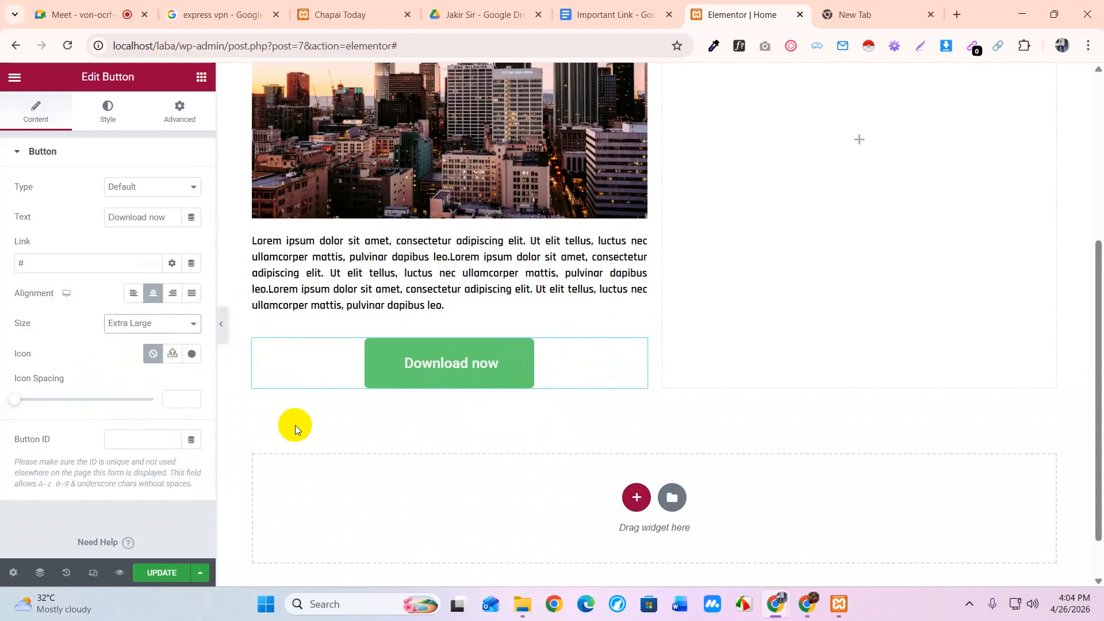
pyautogui.click(125, 323)
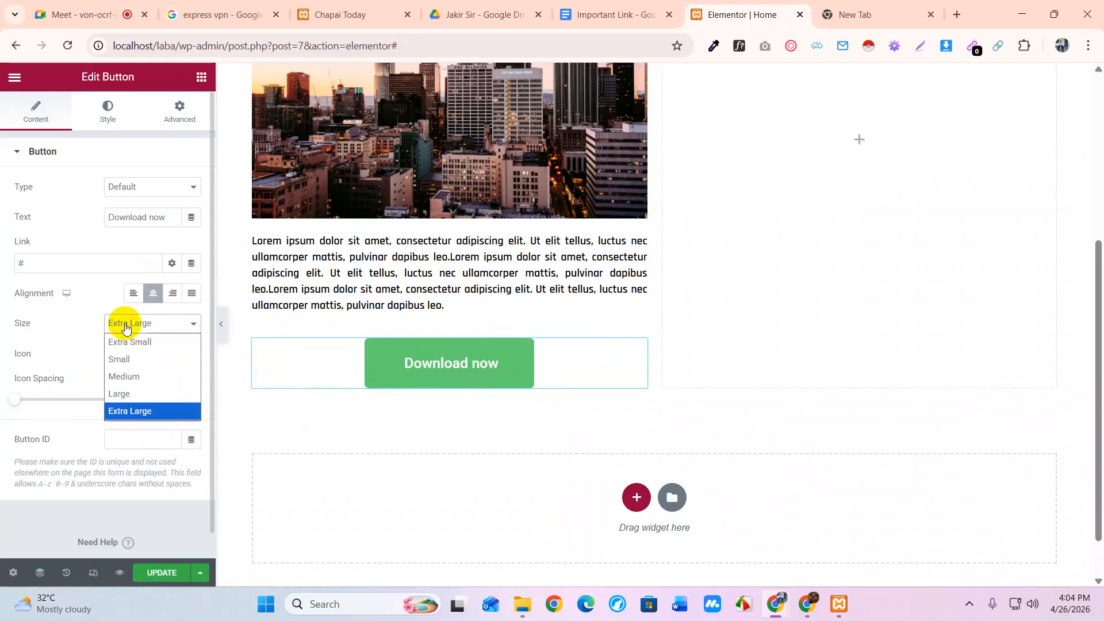
pyautogui.click(127, 376)
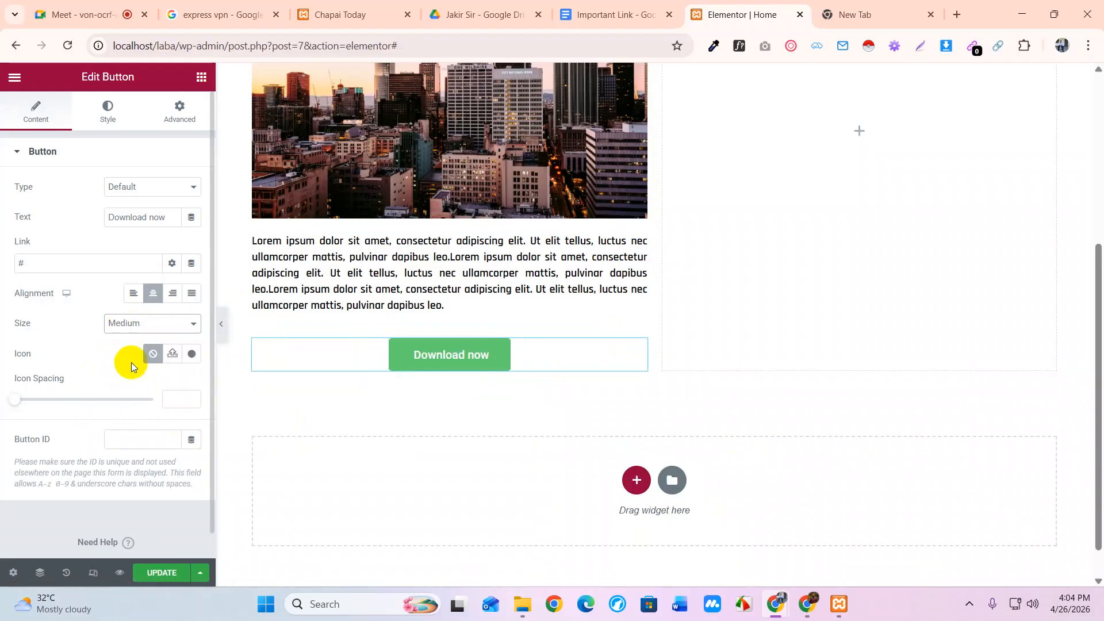
pyautogui.click(132, 332)
pyautogui.click(133, 353)
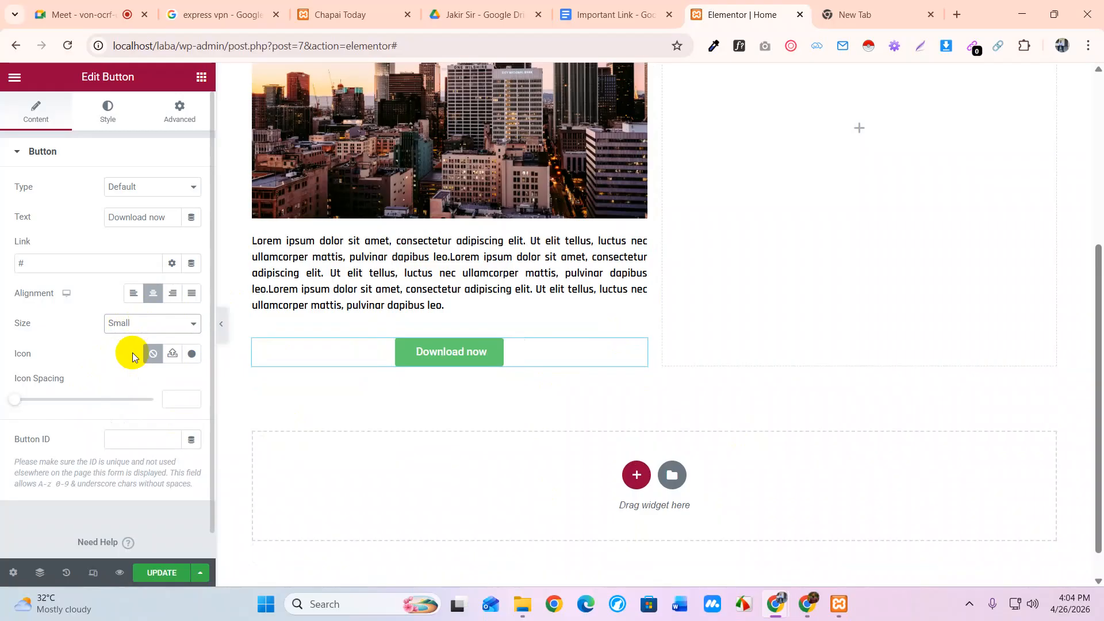
pyautogui.click(137, 324)
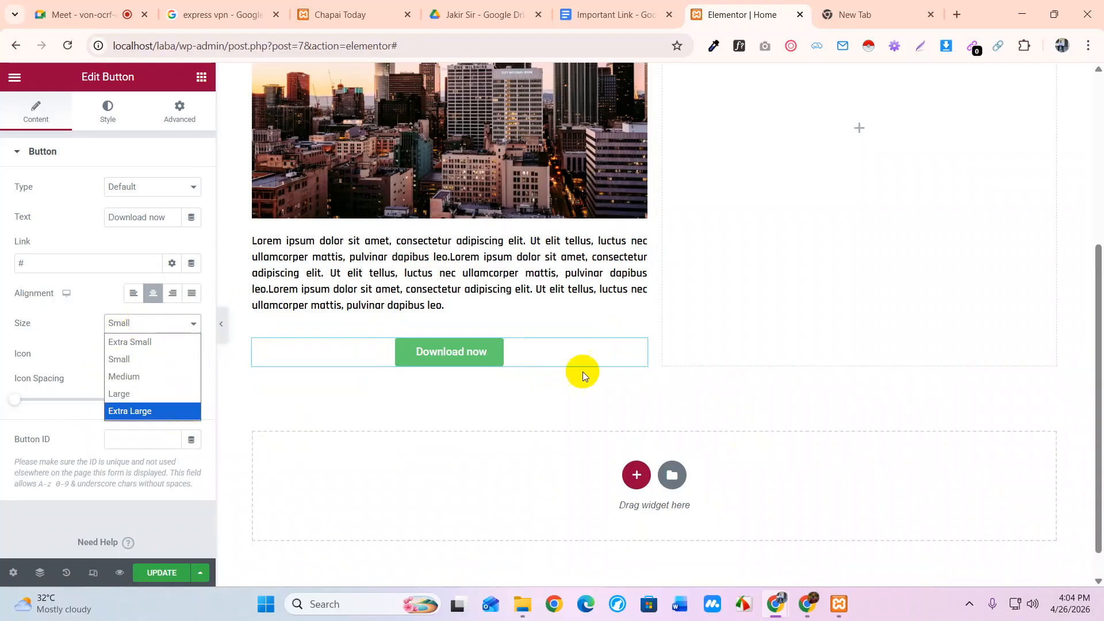
pyautogui.click(406, 407)
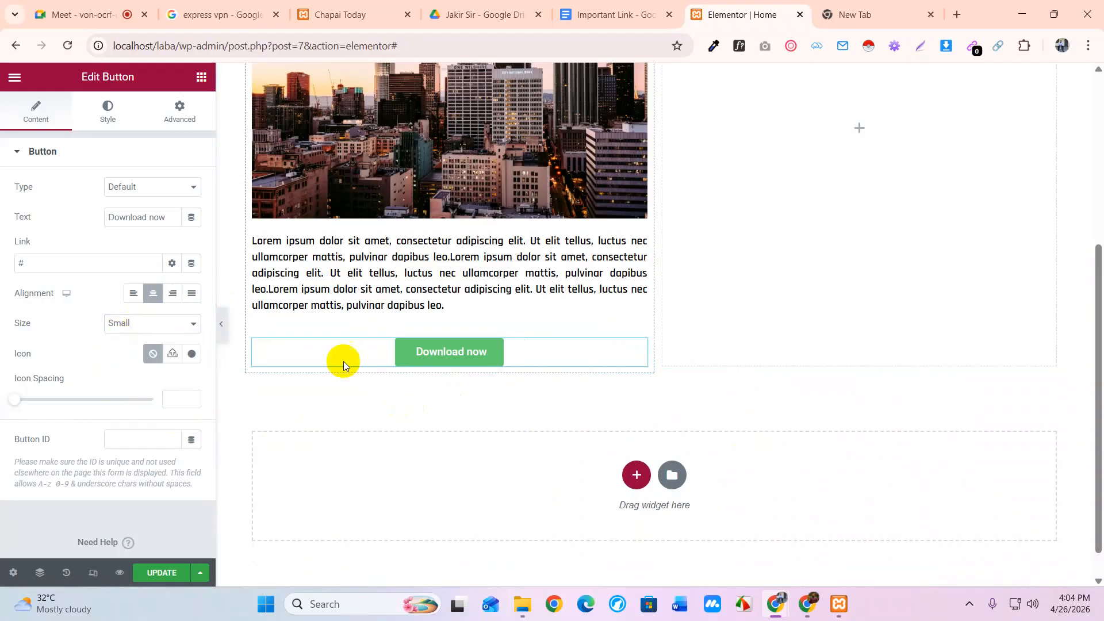
# Decline SVG upload and insert the circled arrow icon found by searching 'arr' in the Icon Library
pyautogui.click(174, 355)
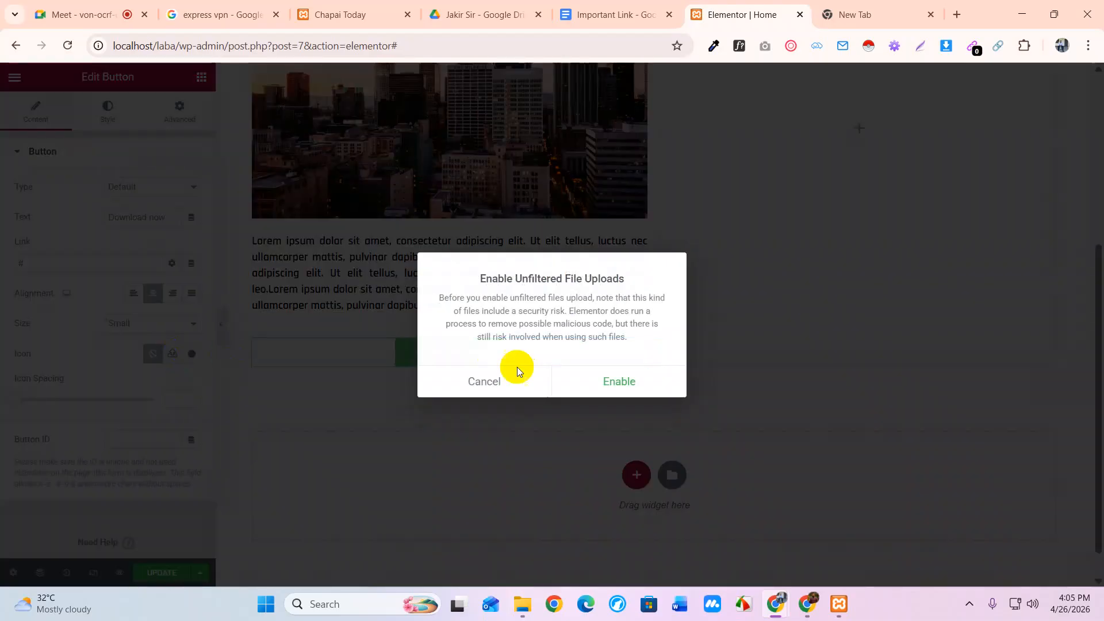
pyautogui.click(488, 375)
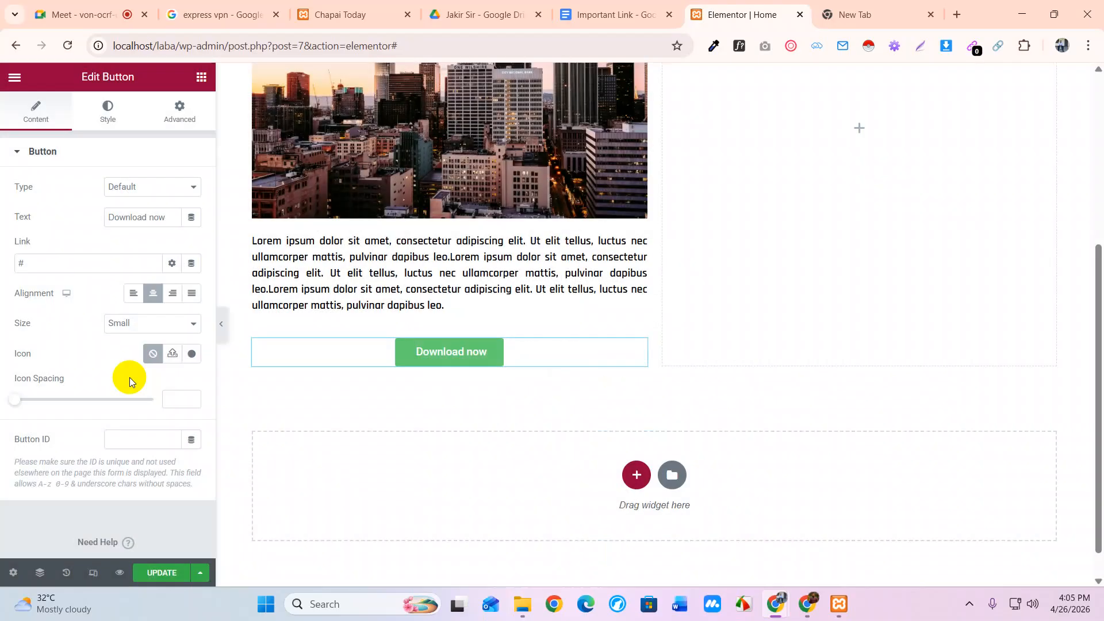
pyautogui.click(193, 357)
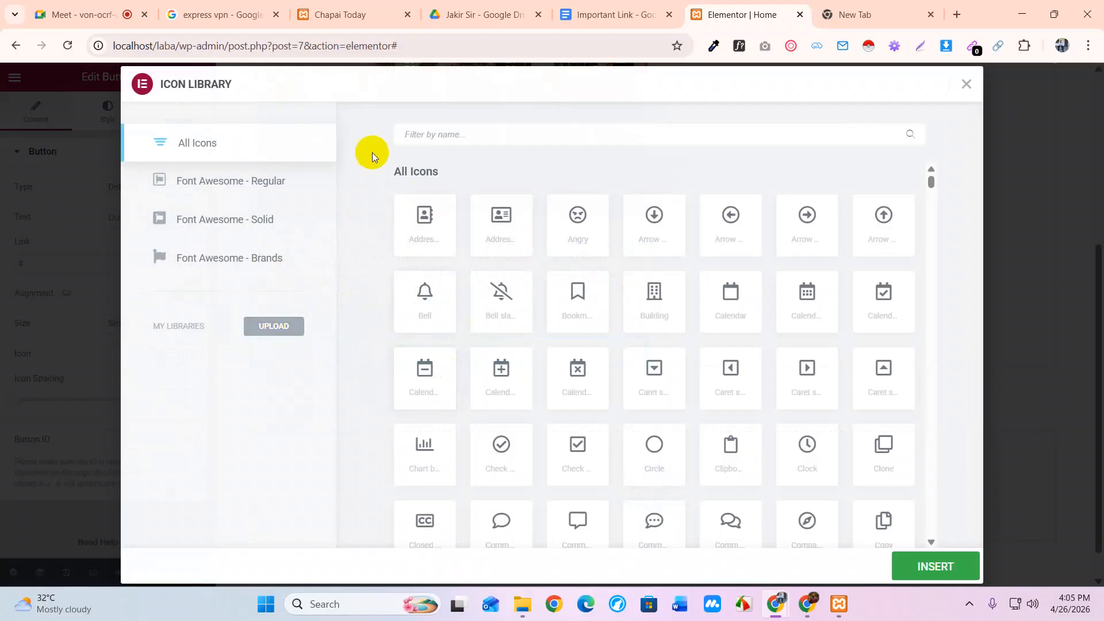
pyautogui.scroll(-7, 732, 388)
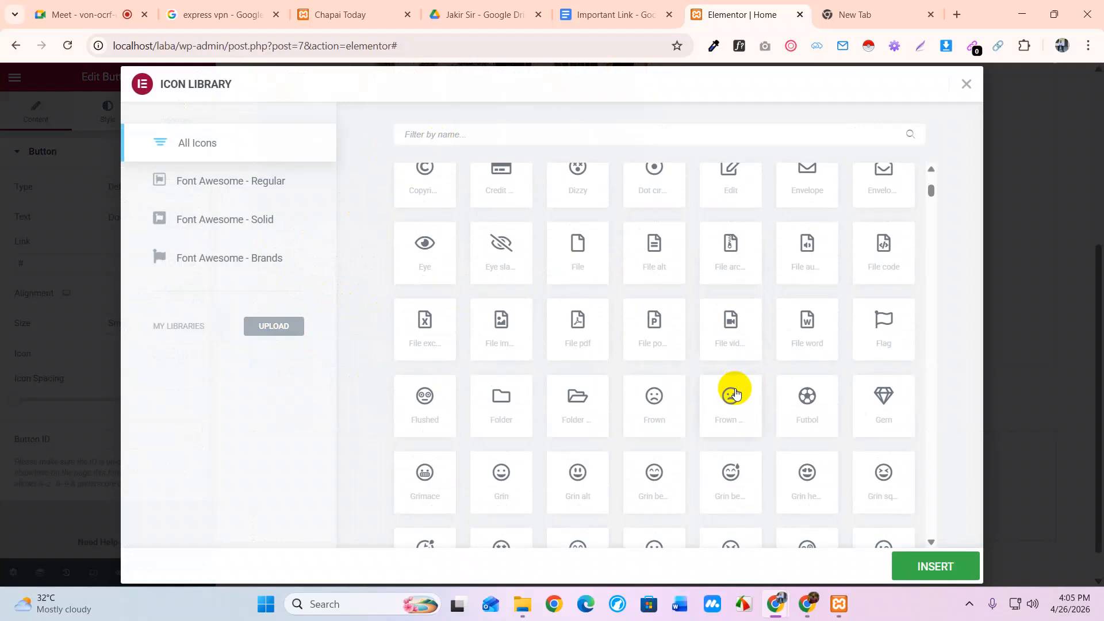
pyautogui.scroll(7, 734, 393)
pyautogui.click(464, 135)
pyautogui.write('arr')
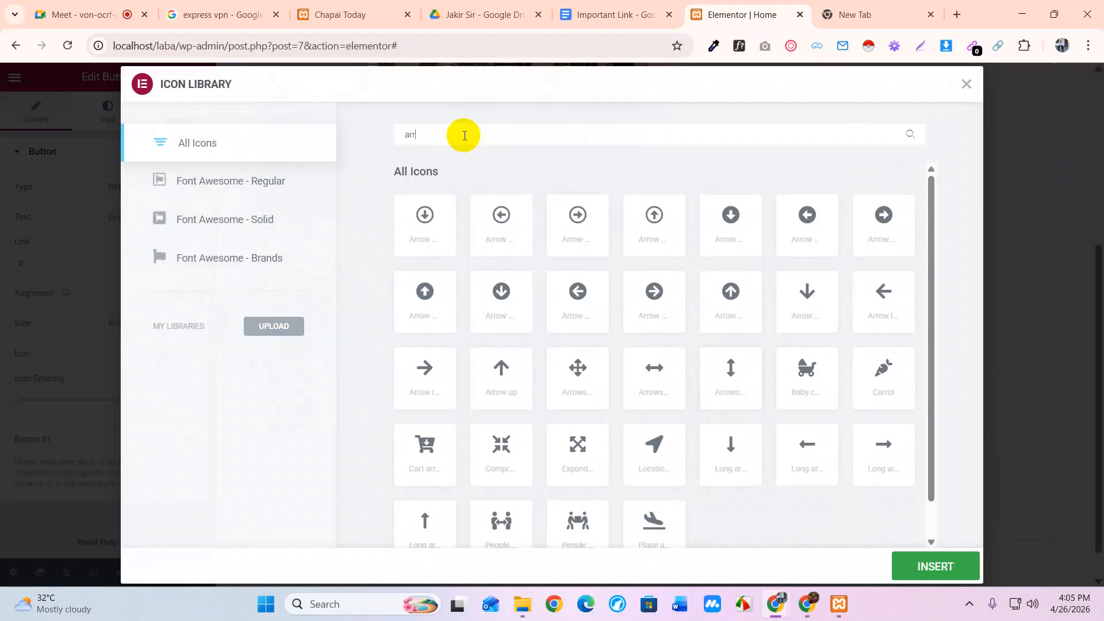
pyautogui.click(727, 207)
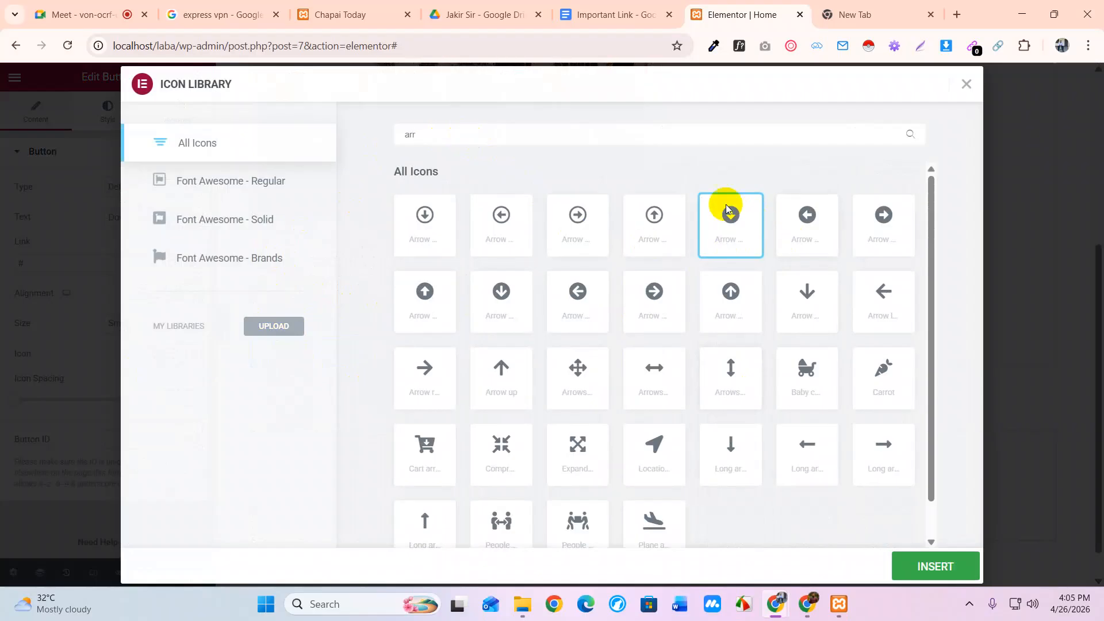
pyautogui.click(935, 568)
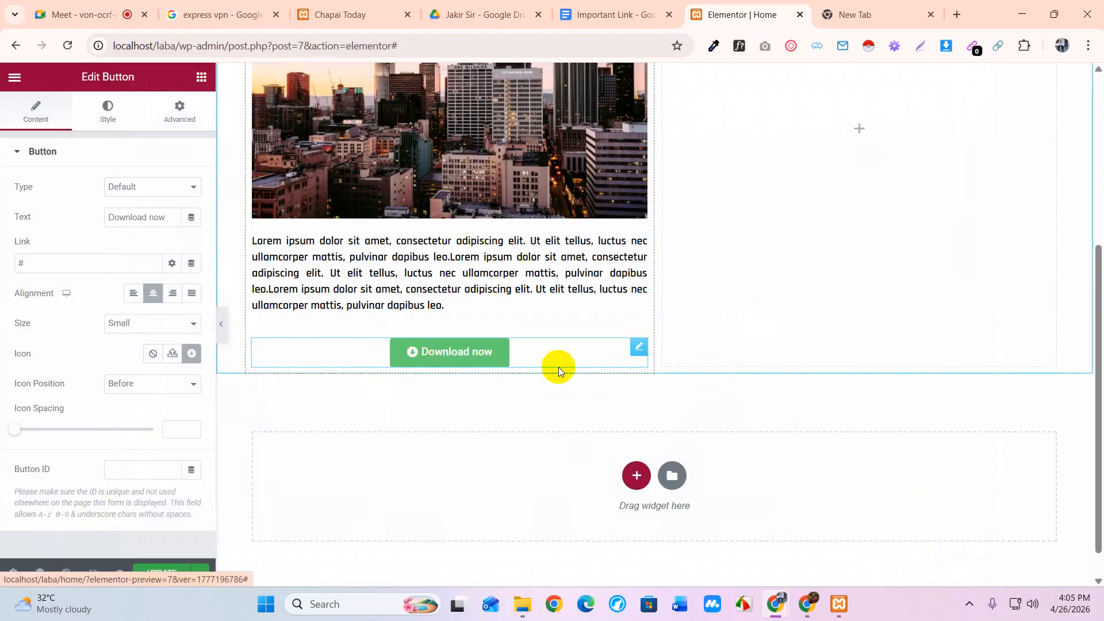
# Place the icon Before the button text with an icon spacing of 7
pyautogui.click(123, 382)
pyautogui.click(128, 396)
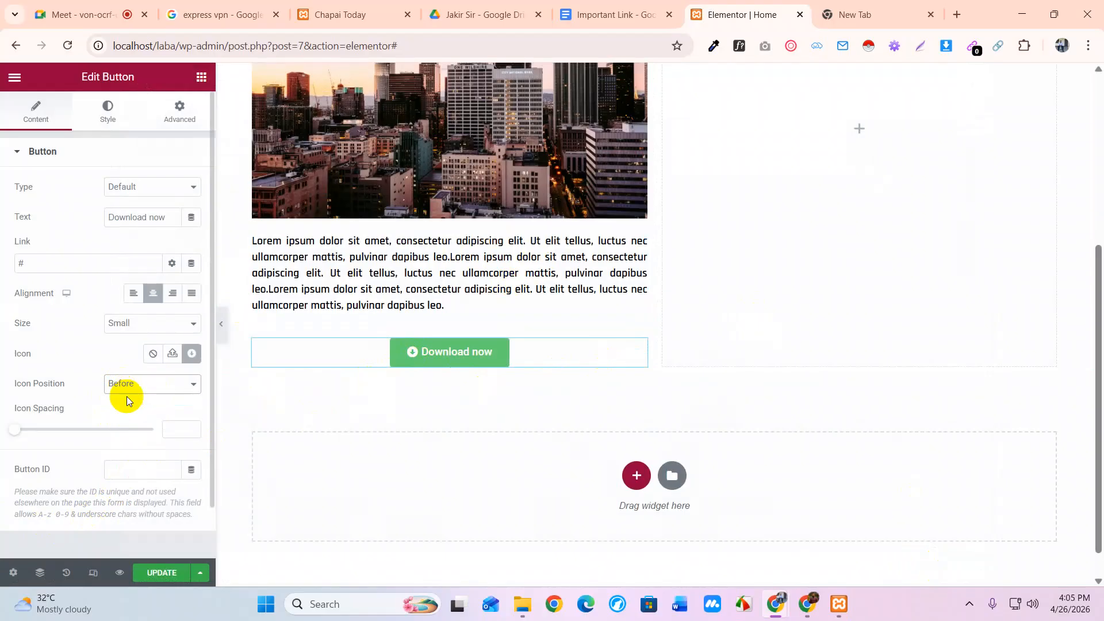
pyautogui.click(16, 436)
pyautogui.moveTo(16, 435)
pyautogui.mouseDown()
pyautogui.moveTo(66, 444)
pyautogui.moveTo(34, 439)
pyautogui.mouseUp()
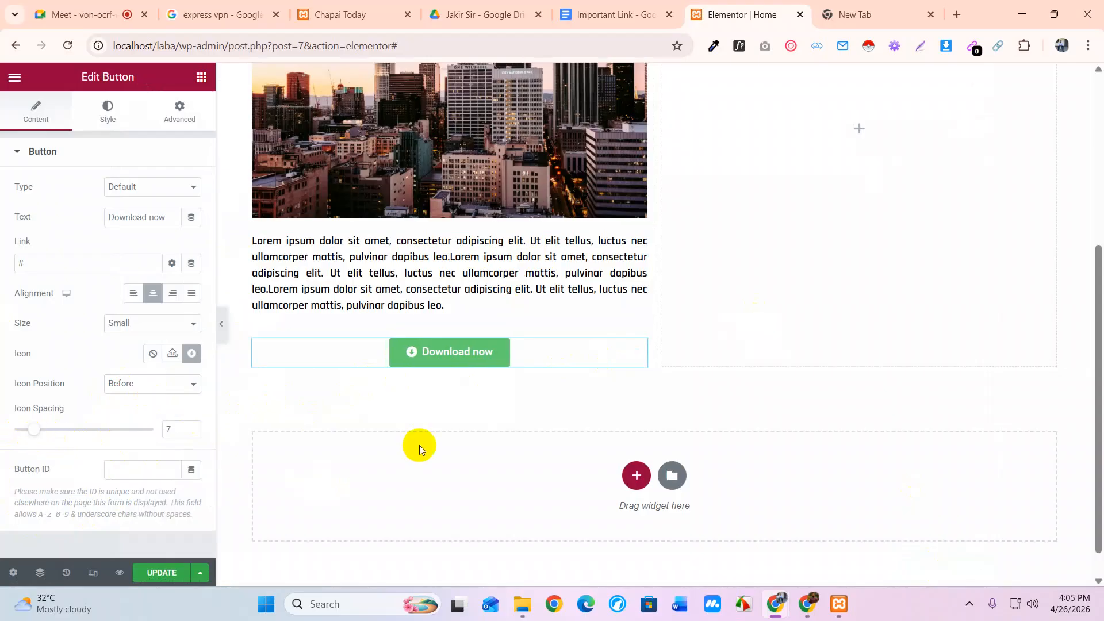
# Leave the Button ID empty and switch to the button's Style settings
pyautogui.scroll(-1, 110, 477)
pyautogui.click(122, 414)
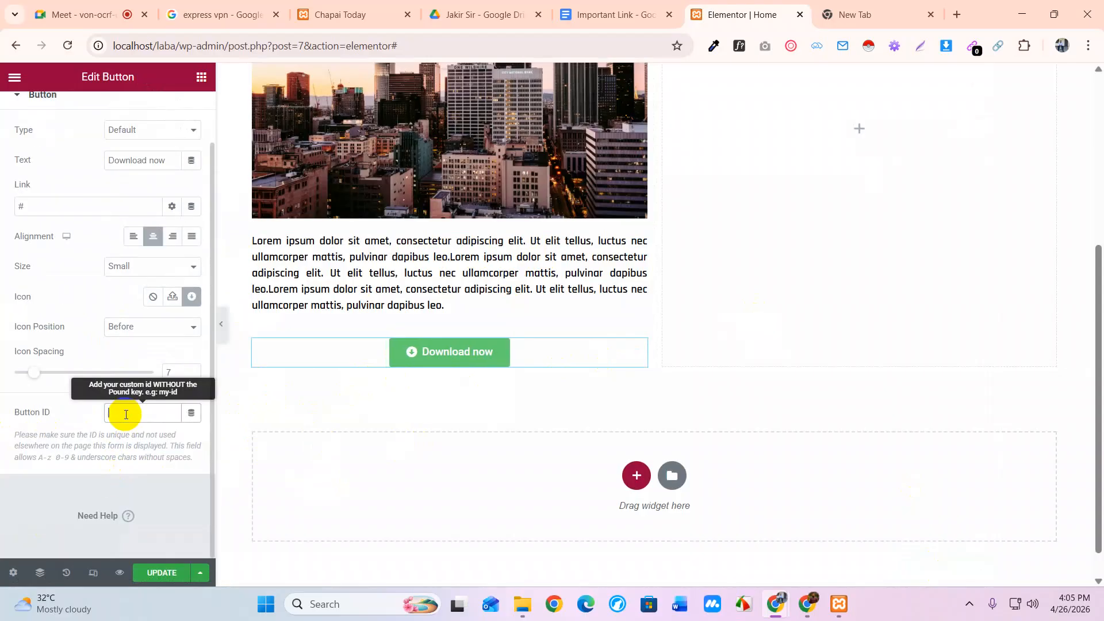
pyautogui.click(61, 400)
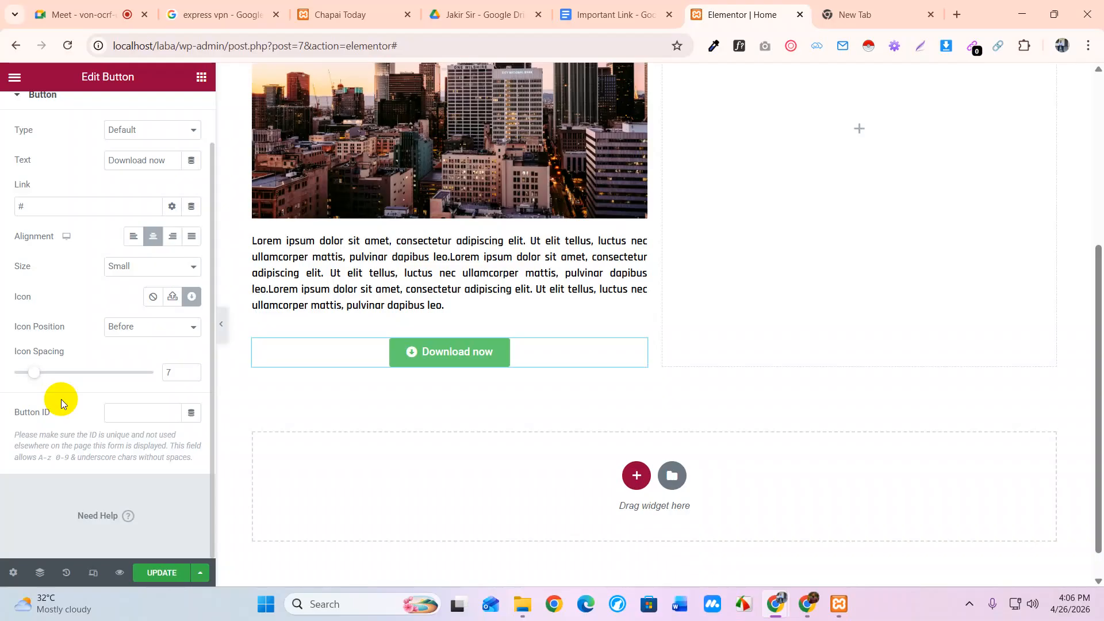
pyautogui.scroll(2, 61, 399)
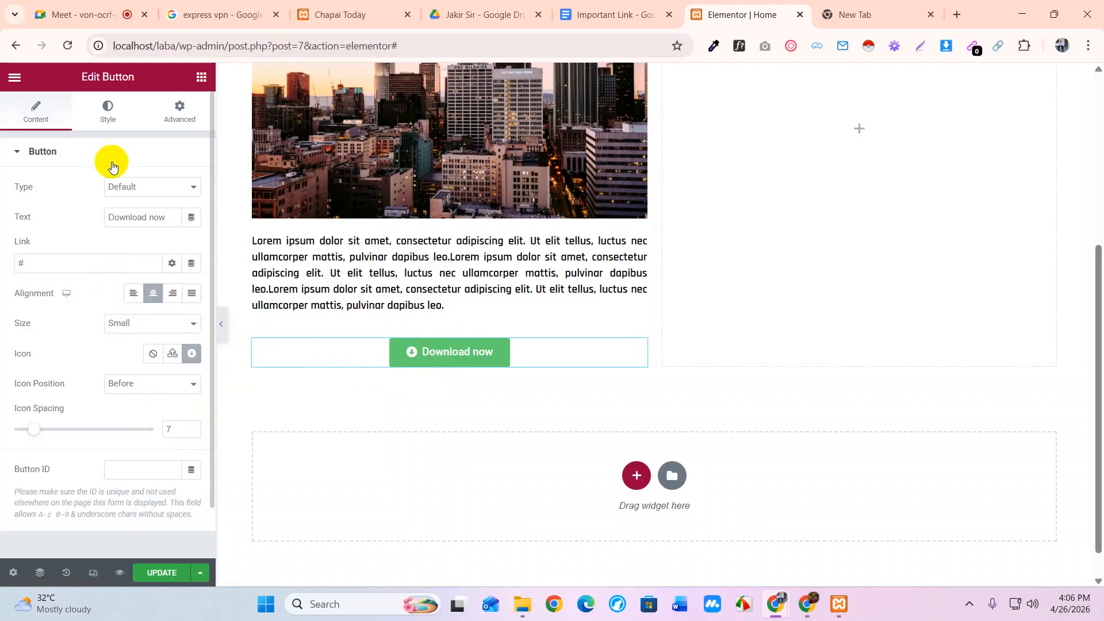
pyautogui.click(107, 117)
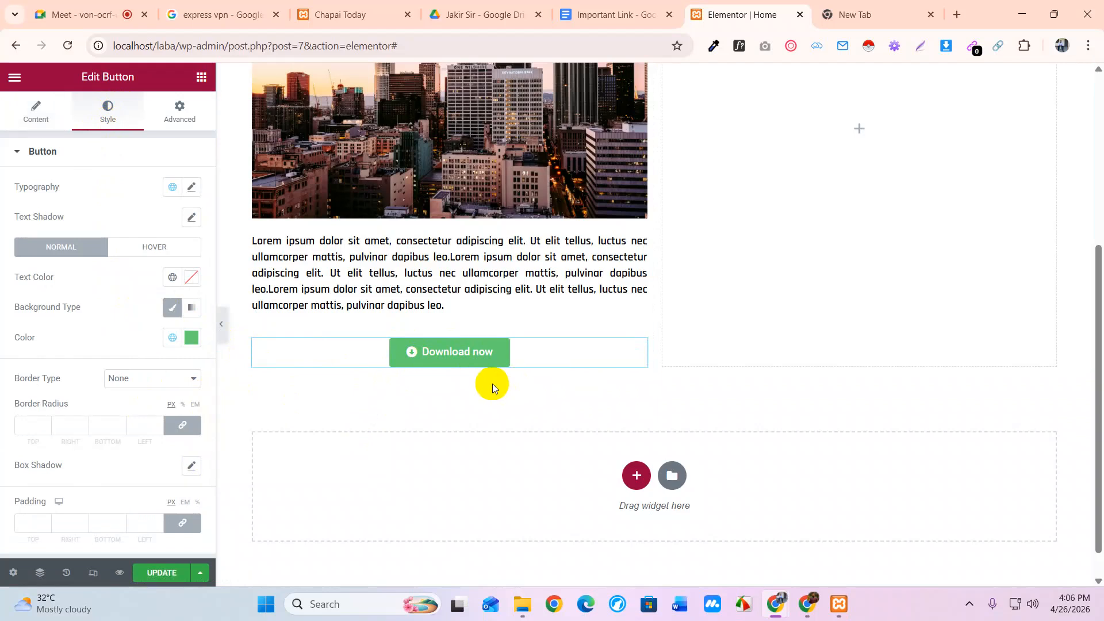
# Set the button label typography to Rajdhani, size 20, weight 700, then close the typography popover
pyautogui.click(192, 188)
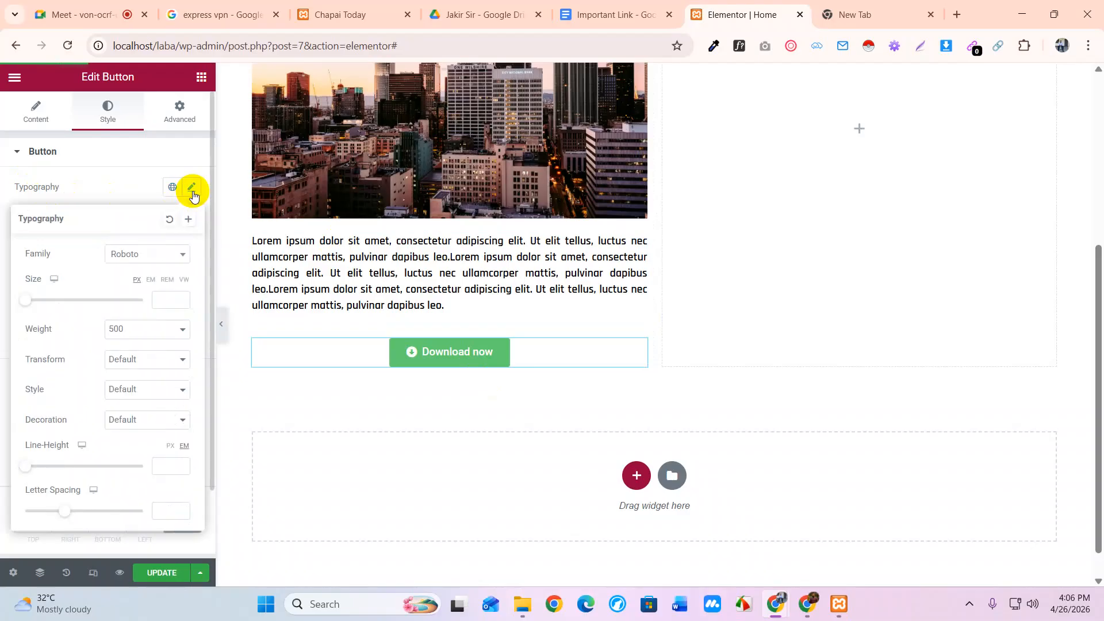
pyautogui.click(143, 265)
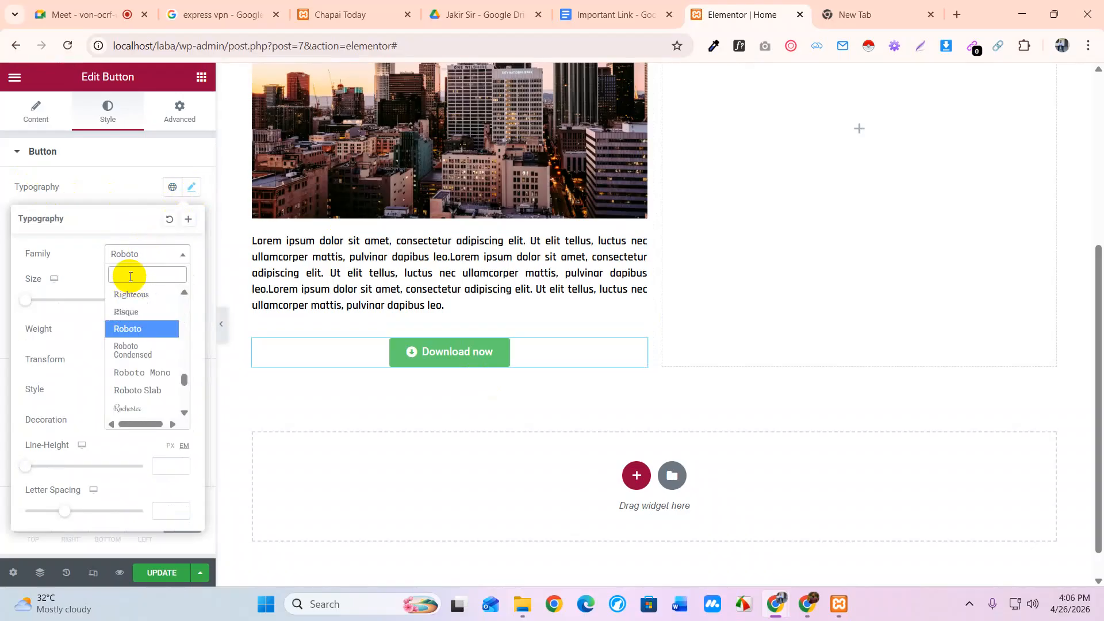
pyautogui.write('raj')
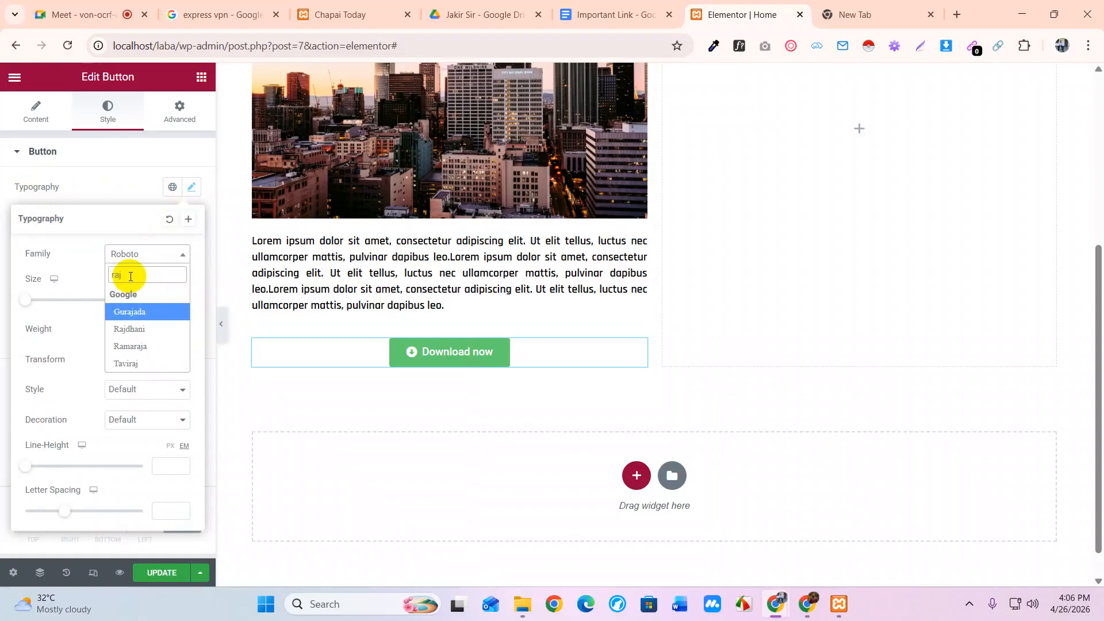
pyautogui.click(129, 329)
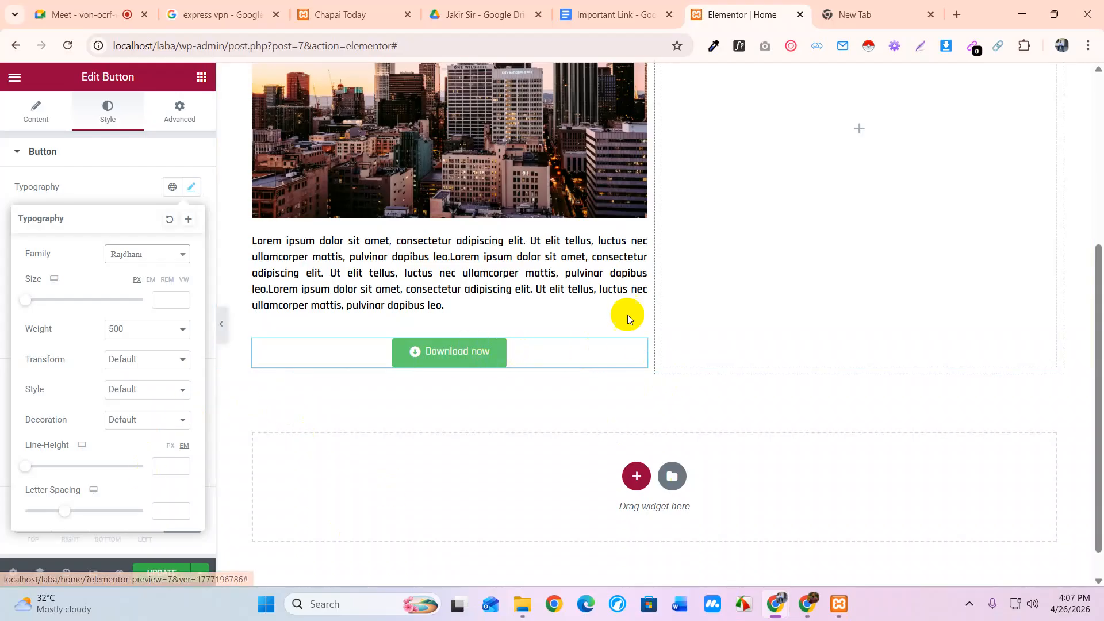
pyautogui.click(28, 300)
pyautogui.moveTo(28, 300); pyautogui.dragTo(35, 303)
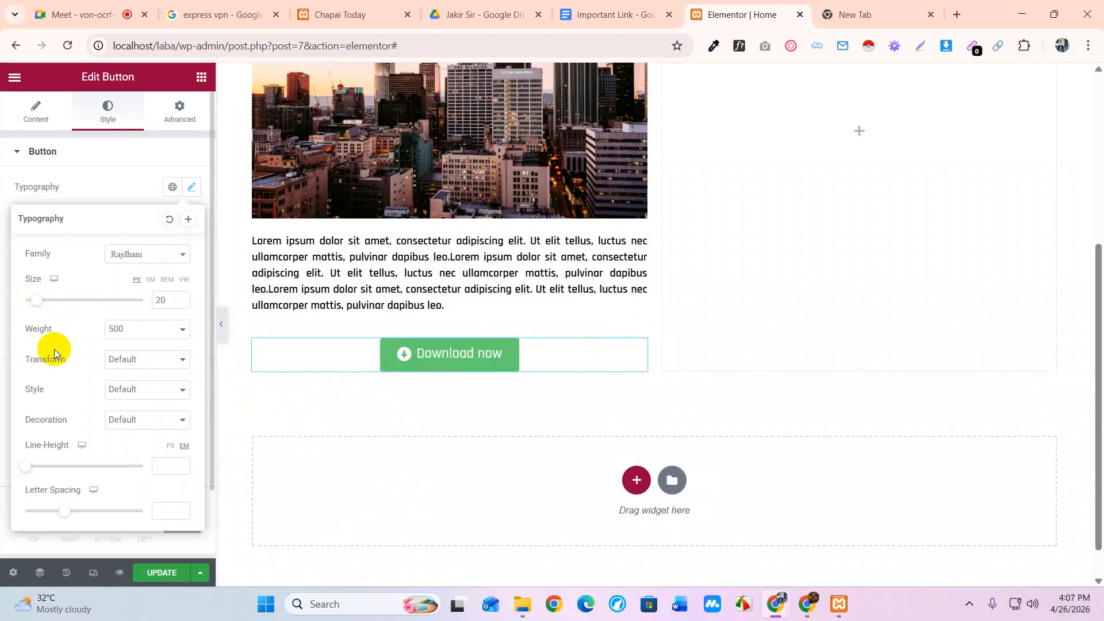
pyautogui.click(115, 331)
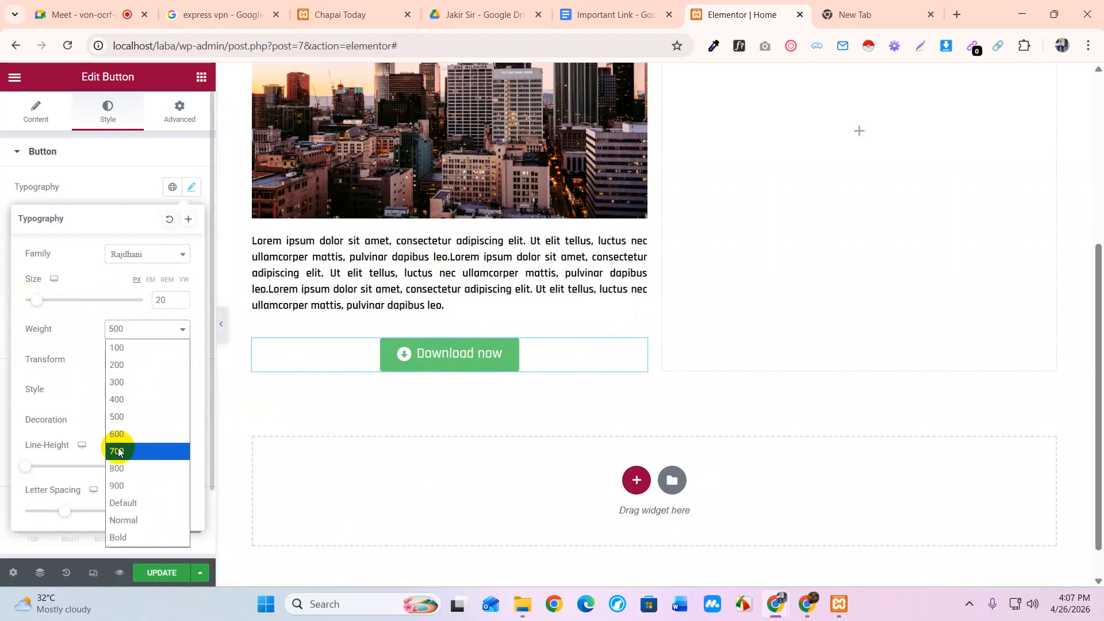
pyautogui.click(118, 451)
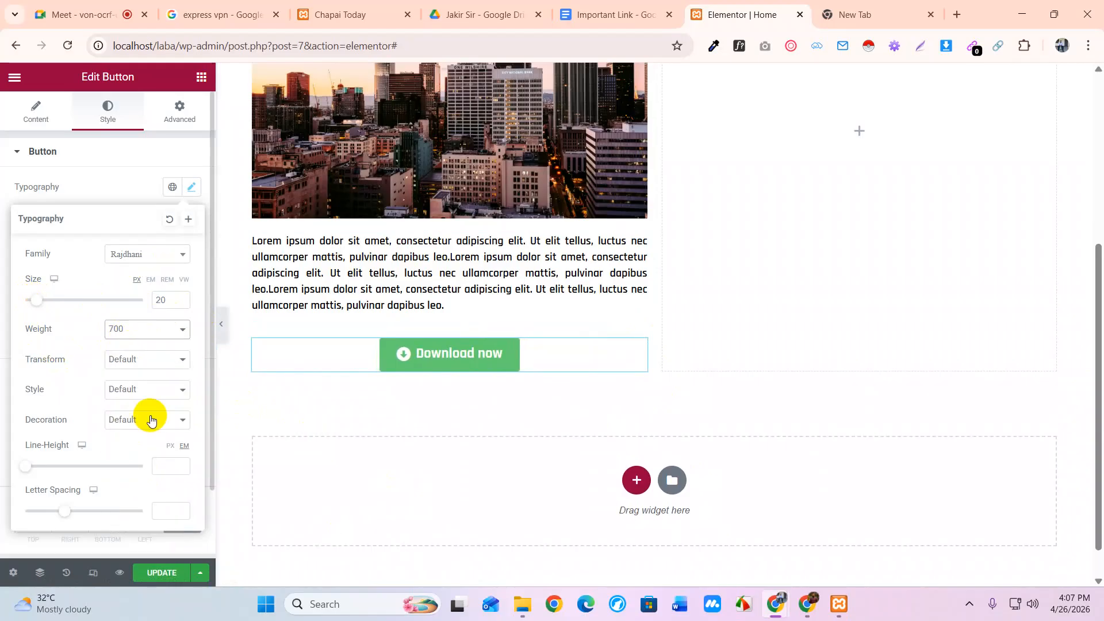
pyautogui.scroll(-2, 148, 419)
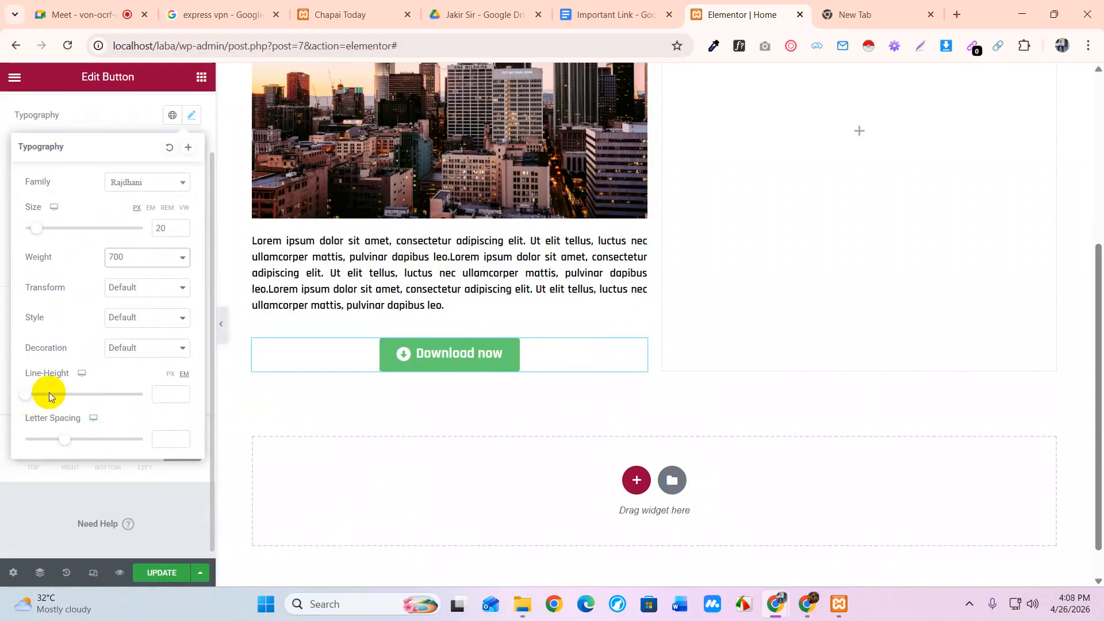
pyautogui.scroll(2, 147, 374)
pyautogui.click(193, 185)
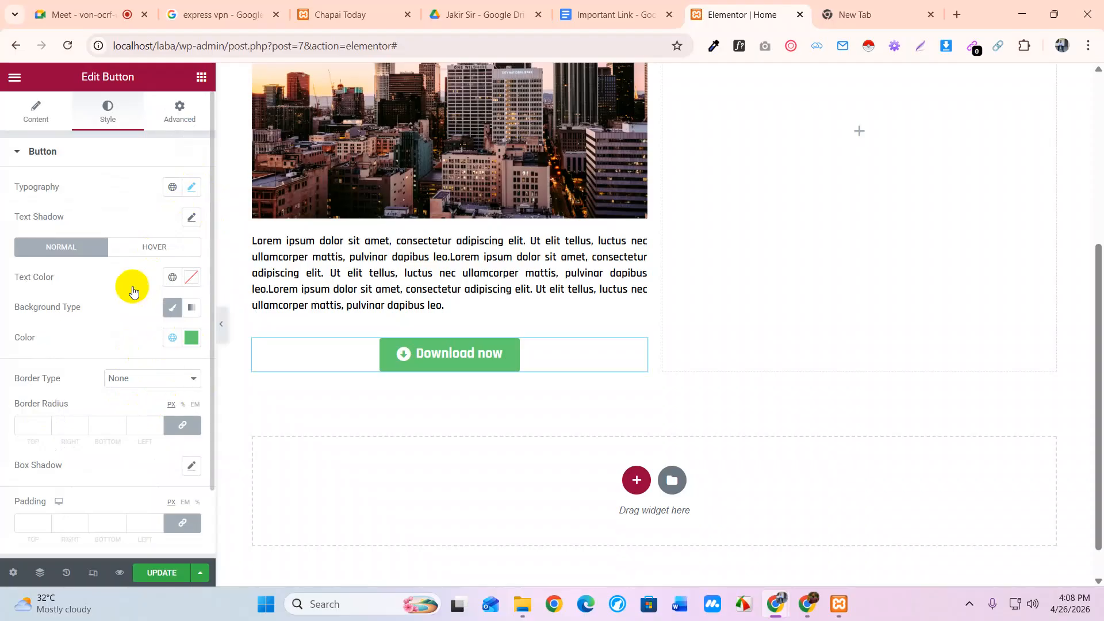
# Set the button's label and icon colour to pure black (#000000)
pyautogui.click(191, 279)
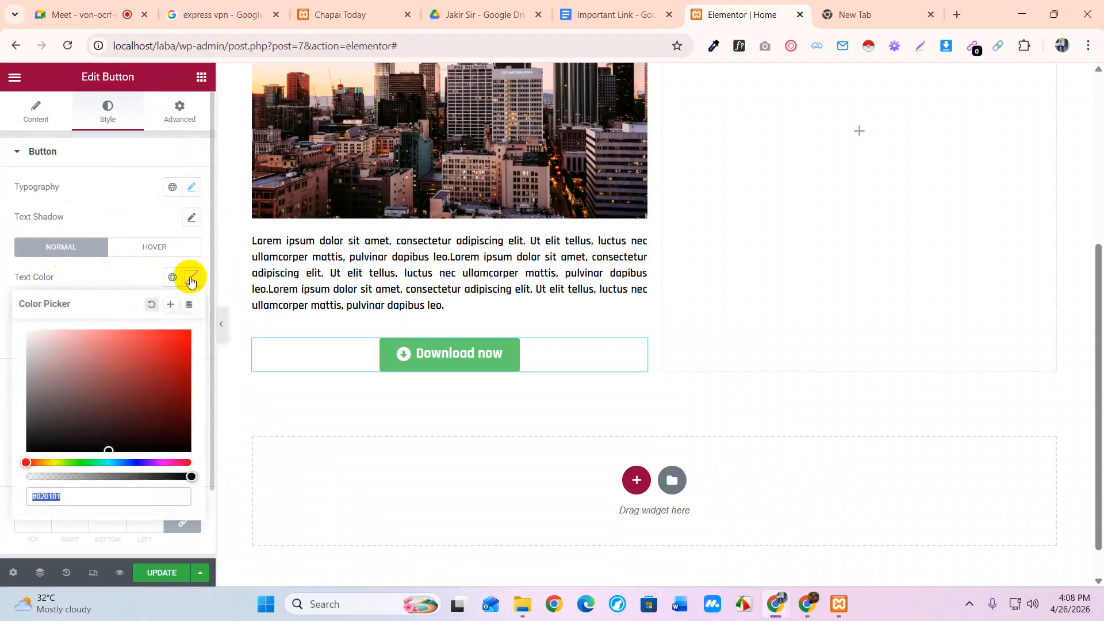
pyautogui.moveTo(41, 441); pyautogui.dragTo(3, 476)
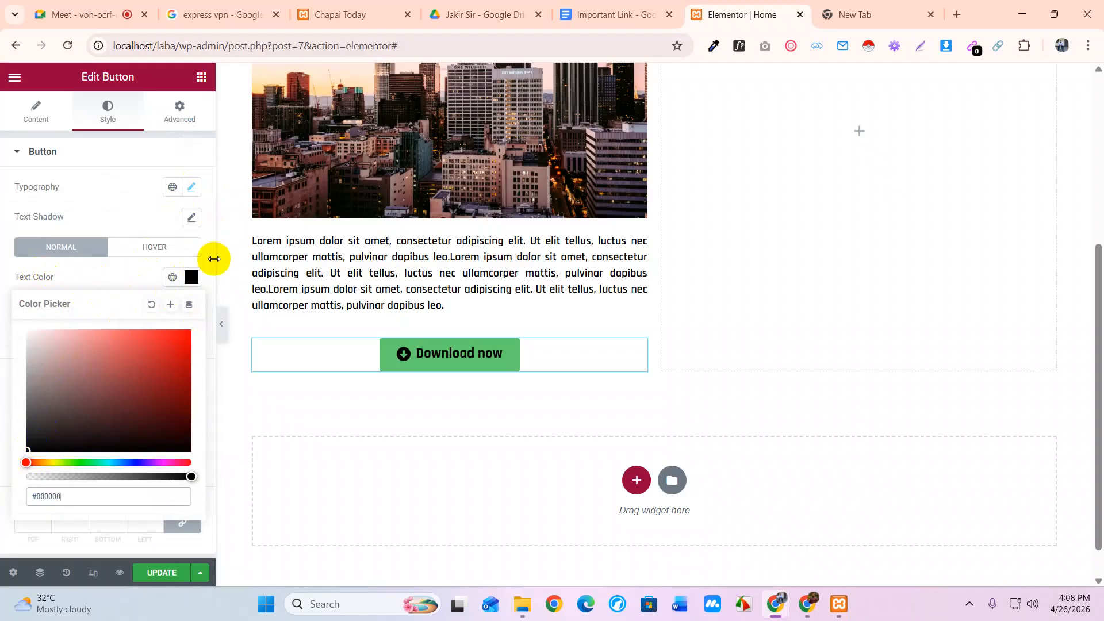
pyautogui.click(192, 278)
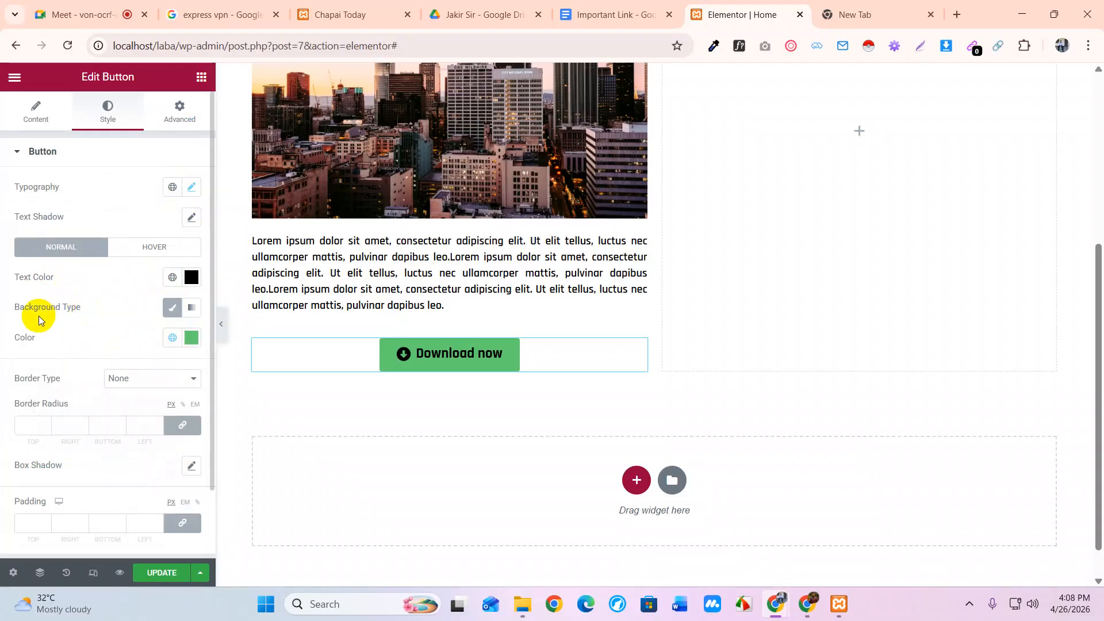
# Toggle the Classic background type off and on, keeping the green background, and review border types
pyautogui.click(173, 310)
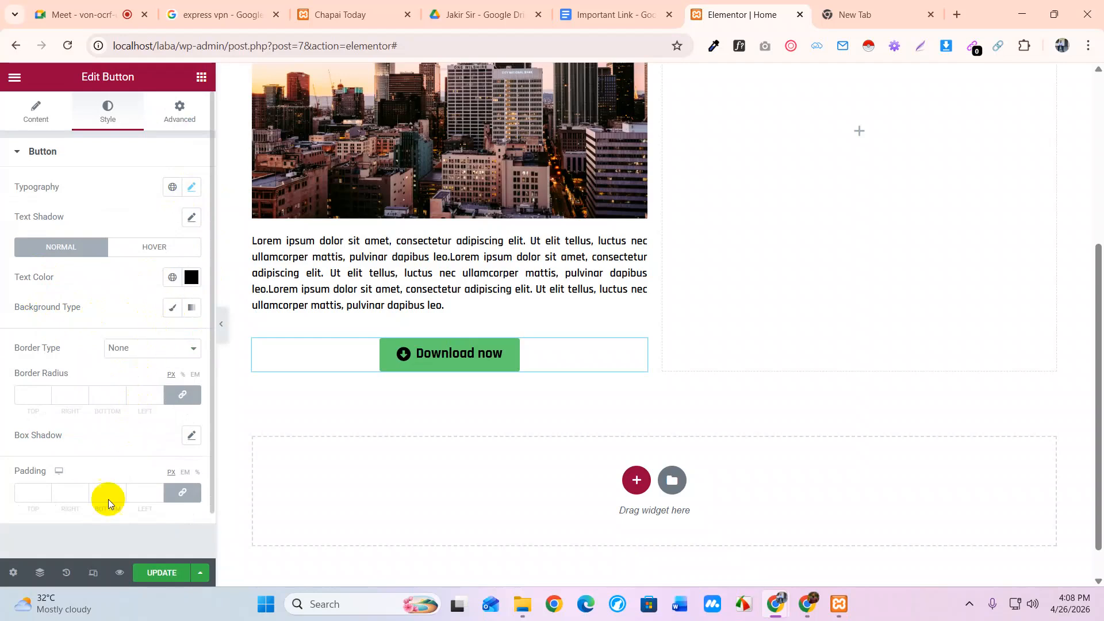
pyautogui.click(174, 313)
pyautogui.click(173, 314)
pyautogui.click(142, 355)
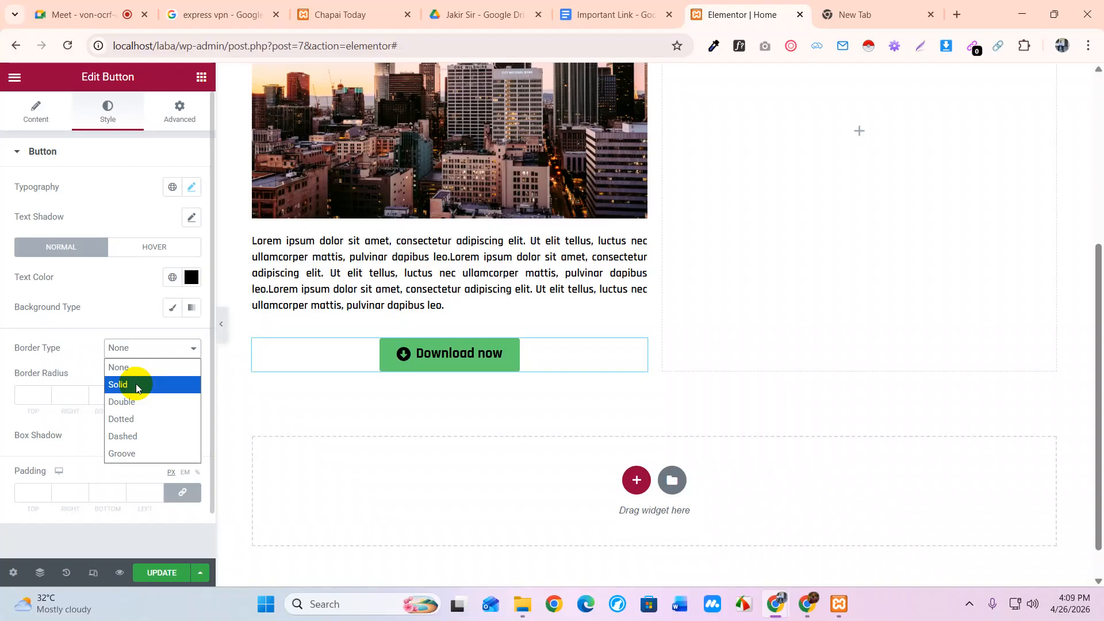
# Keep border type None and give all four corners a 50 border radius
pyautogui.click(143, 352)
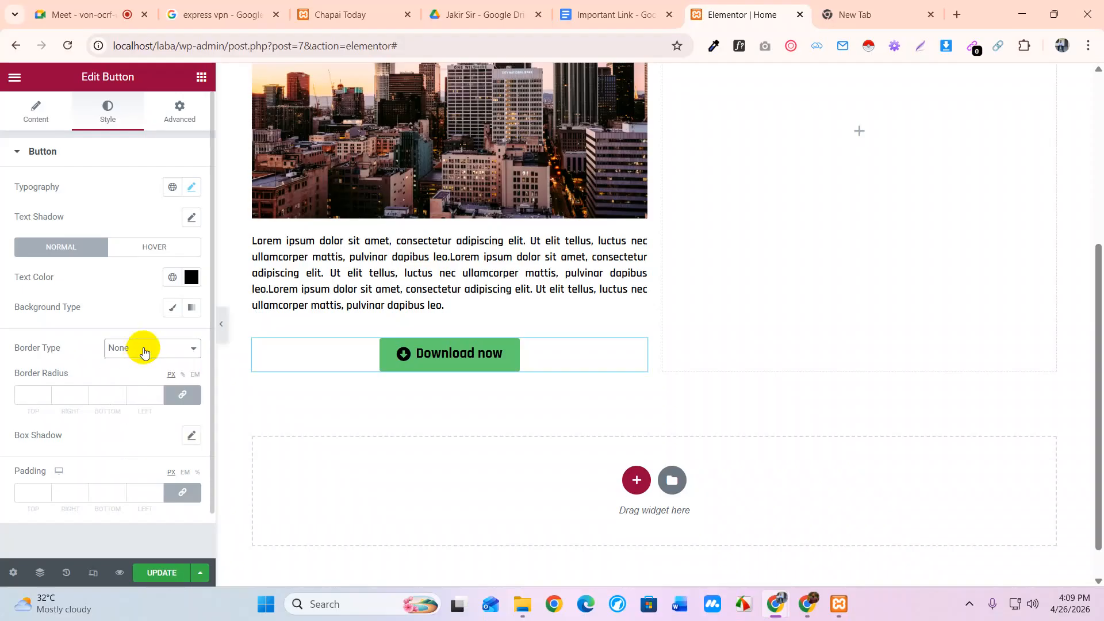
pyautogui.click(22, 393)
pyautogui.write('50')
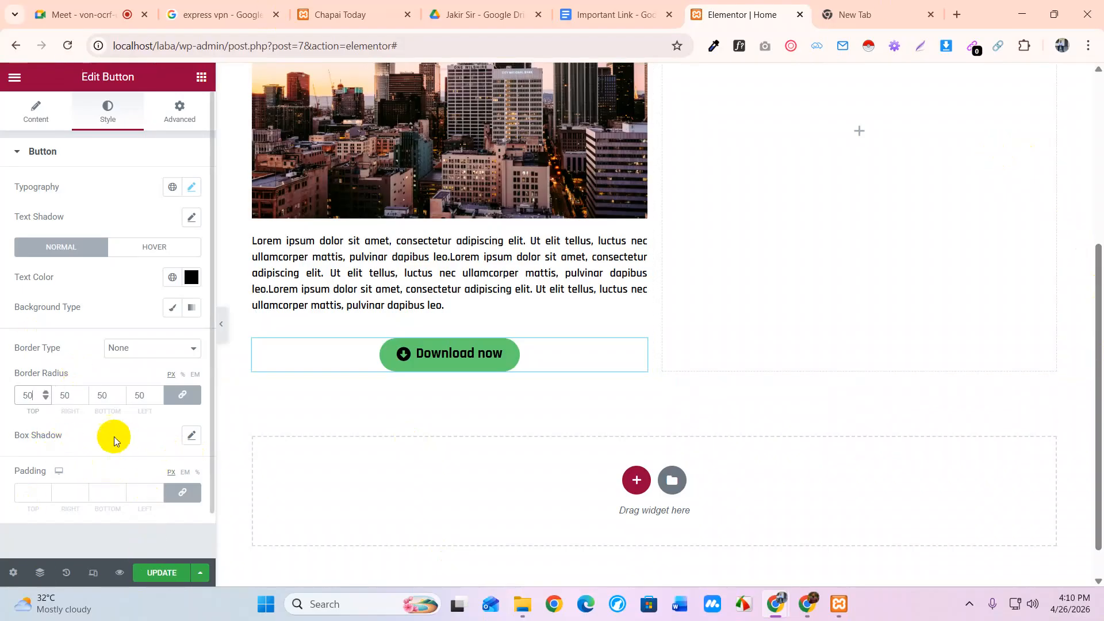
pyautogui.scroll(-1, 114, 436)
# Give the button a box shadow with horizontal 10, vertical 5, blur 10 and spread 5
pyautogui.click(192, 391)
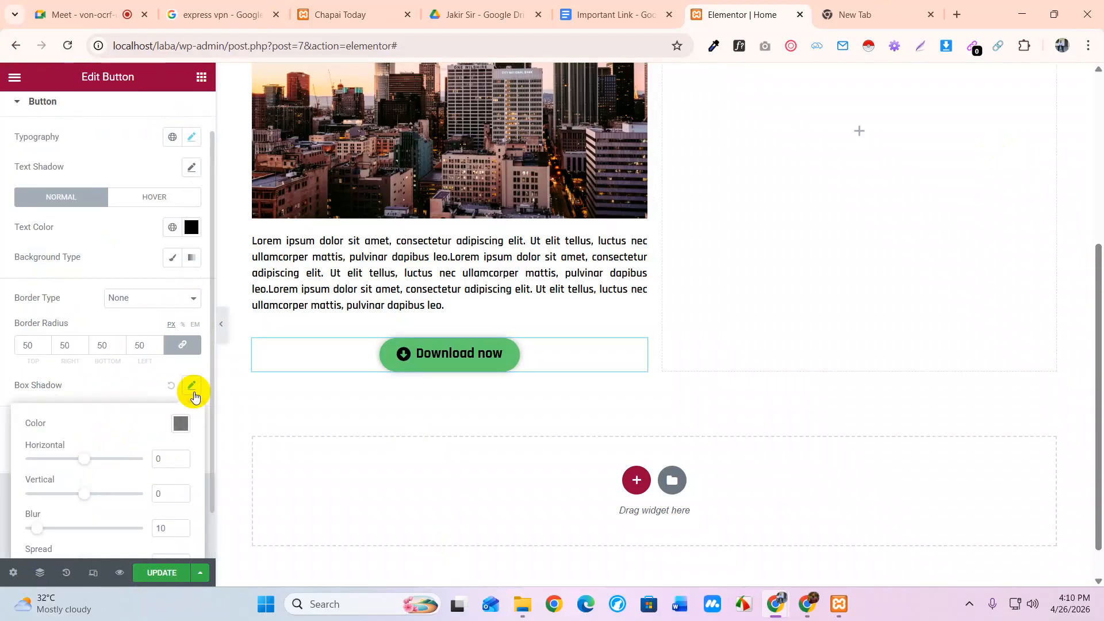
pyautogui.scroll(-1, 94, 344)
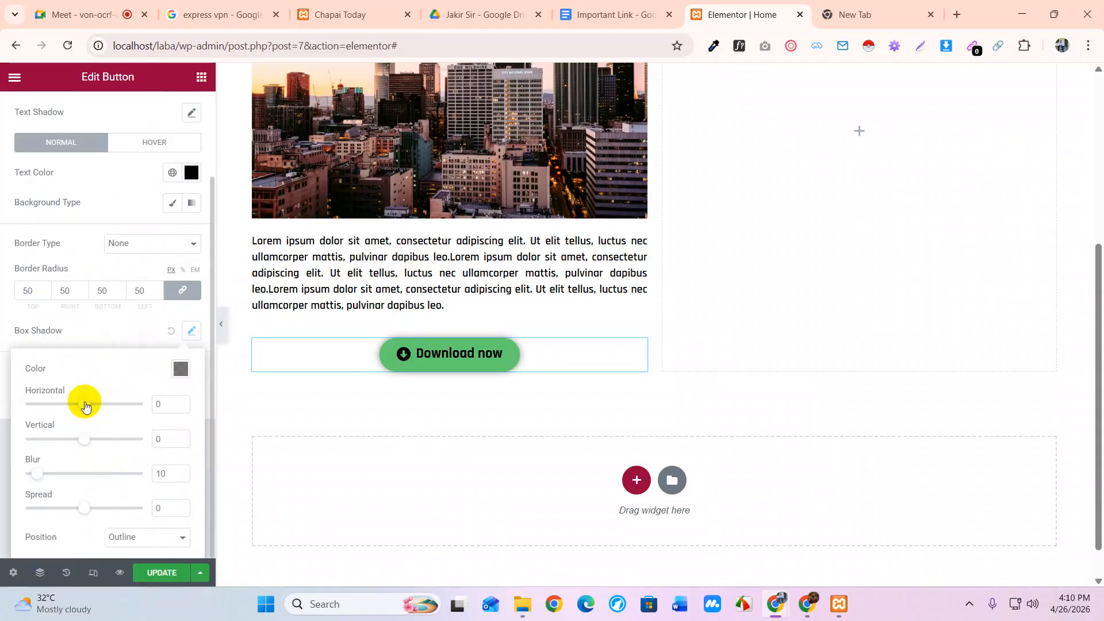
pyautogui.moveTo(86, 405); pyautogui.dragTo(95, 412)
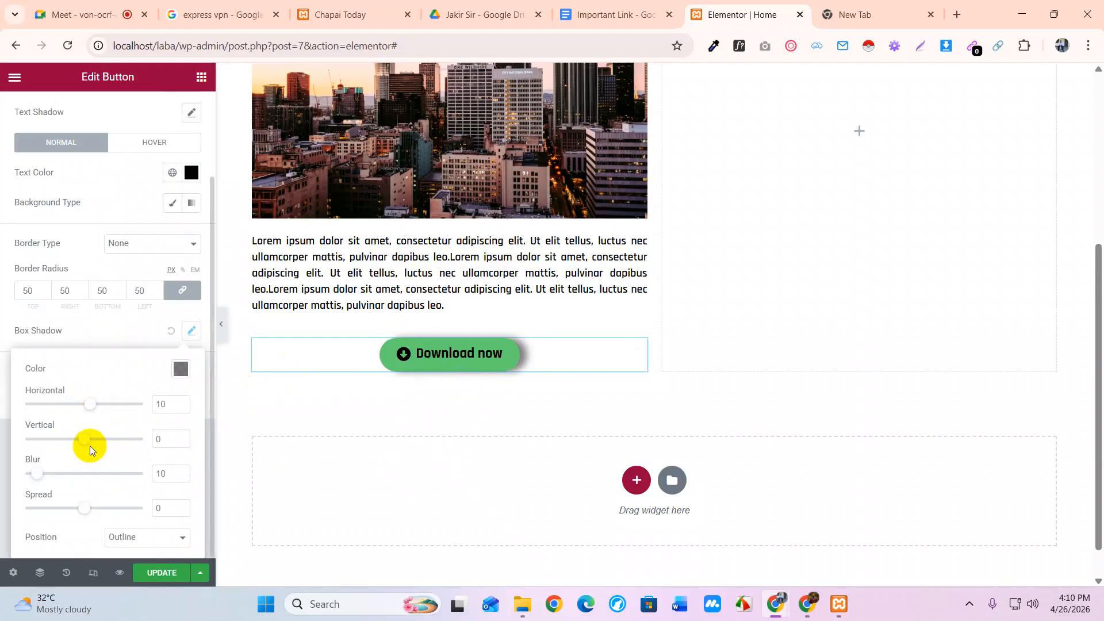
pyautogui.moveTo(89, 443); pyautogui.dragTo(91, 441)
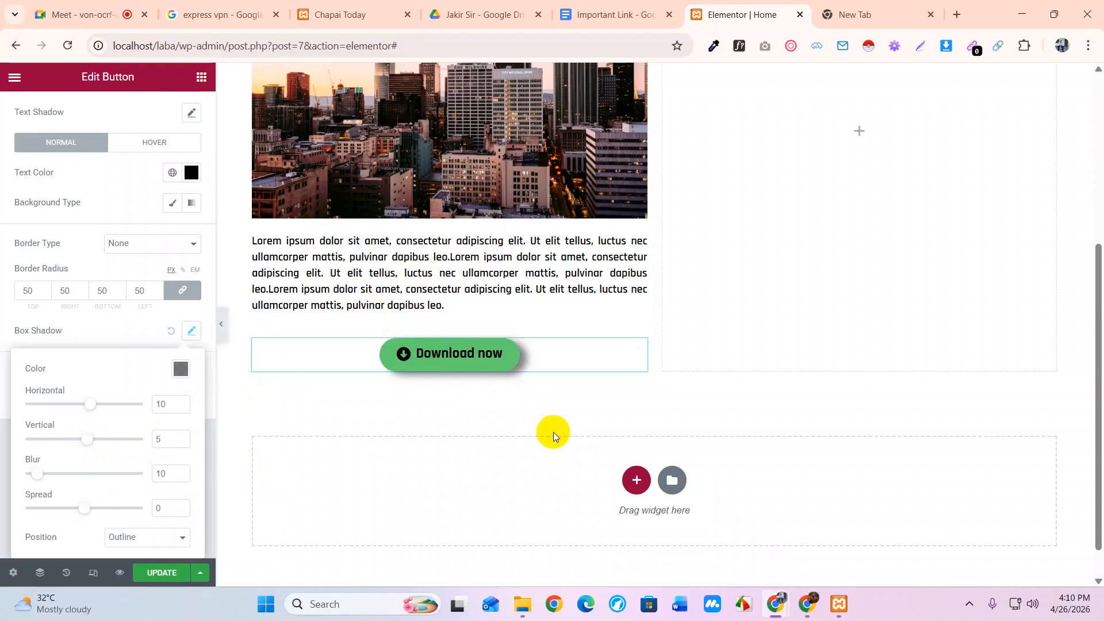
pyautogui.moveTo(38, 477); pyautogui.dragTo(1, 482)
pyautogui.click(1, 482)
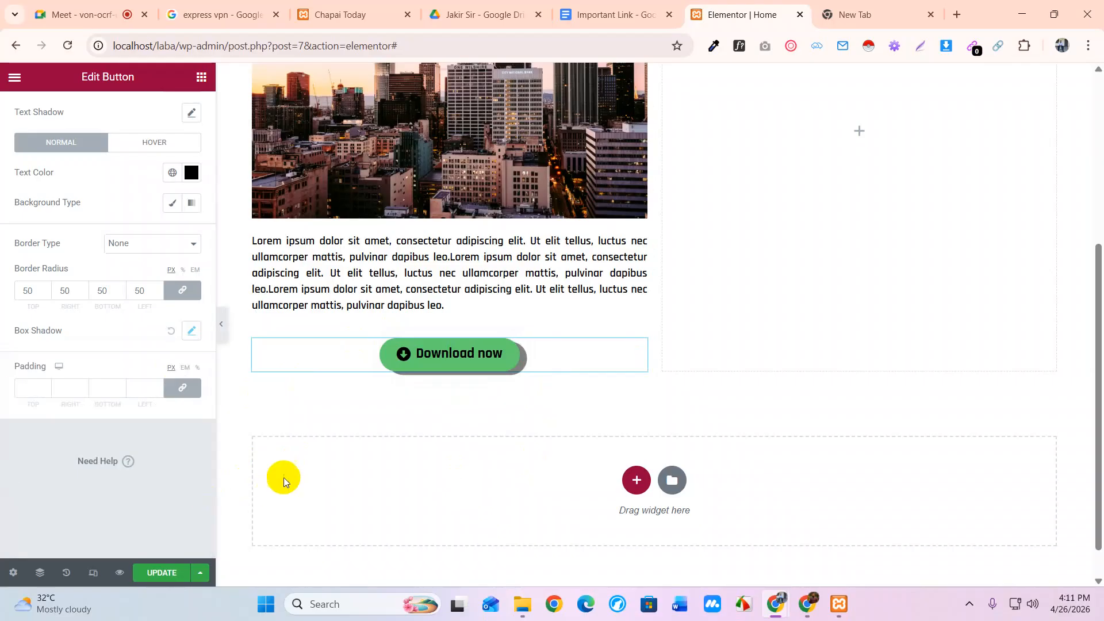
pyautogui.click(191, 331)
pyautogui.moveTo(27, 473); pyautogui.dragTo(41, 478)
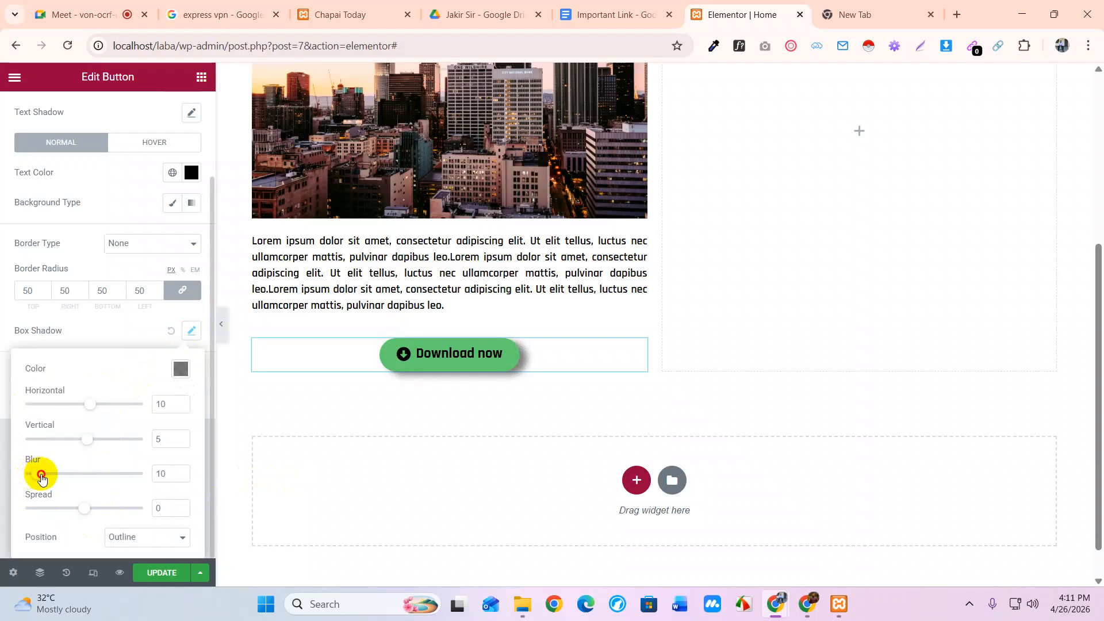
pyautogui.moveTo(42, 478); pyautogui.dragTo(42, 477)
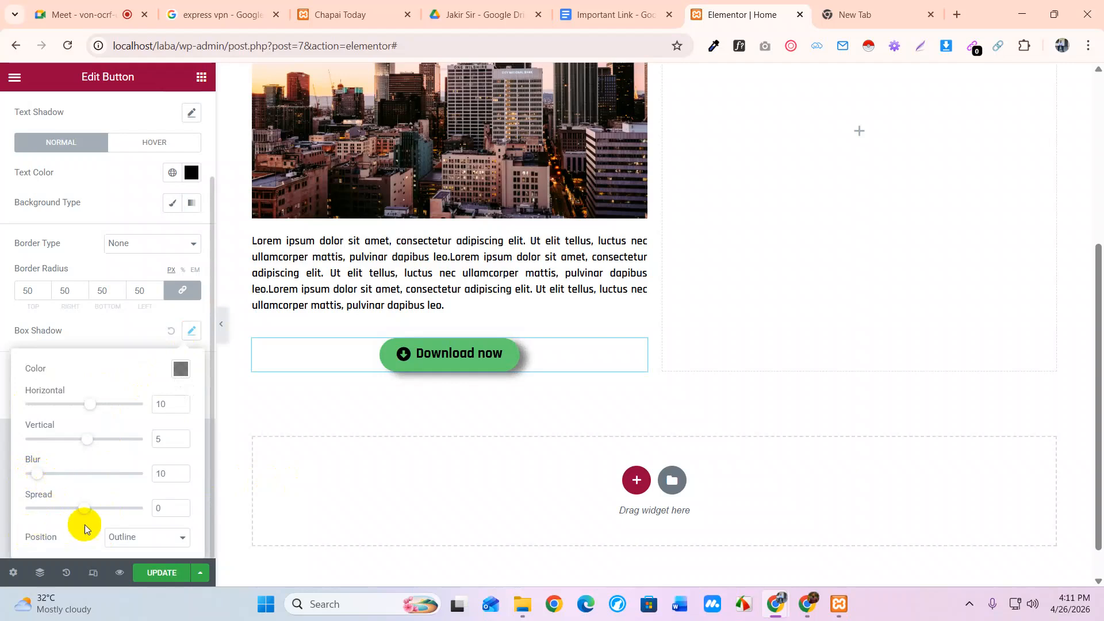
pyautogui.moveTo(78, 509); pyautogui.dragTo(87, 517)
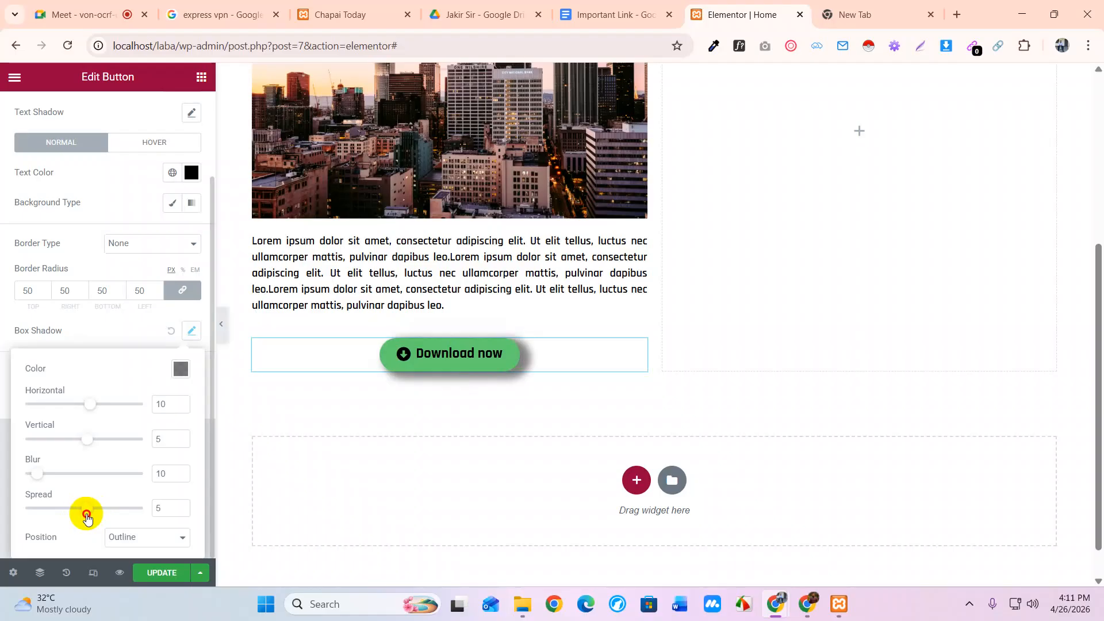
# Set the shadow colour to translucent green rgba(18,120,42,0.45)
pyautogui.click(180, 373)
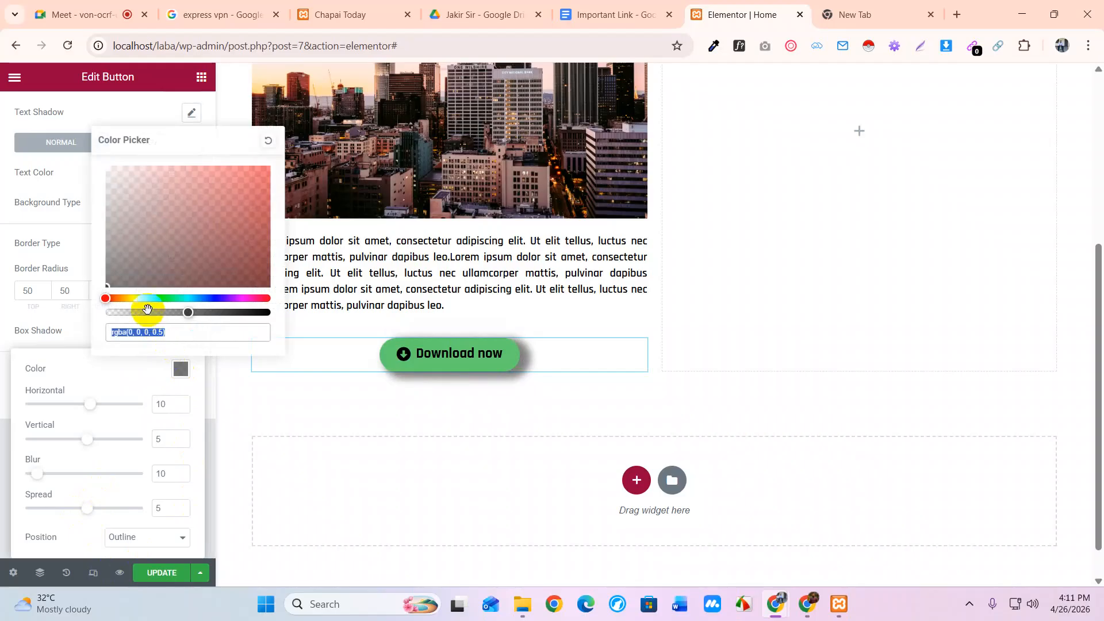
pyautogui.moveTo(124, 298)
pyautogui.mouseDown()
pyautogui.moveTo(96, 301)
pyautogui.moveTo(113, 299)
pyautogui.mouseUp()
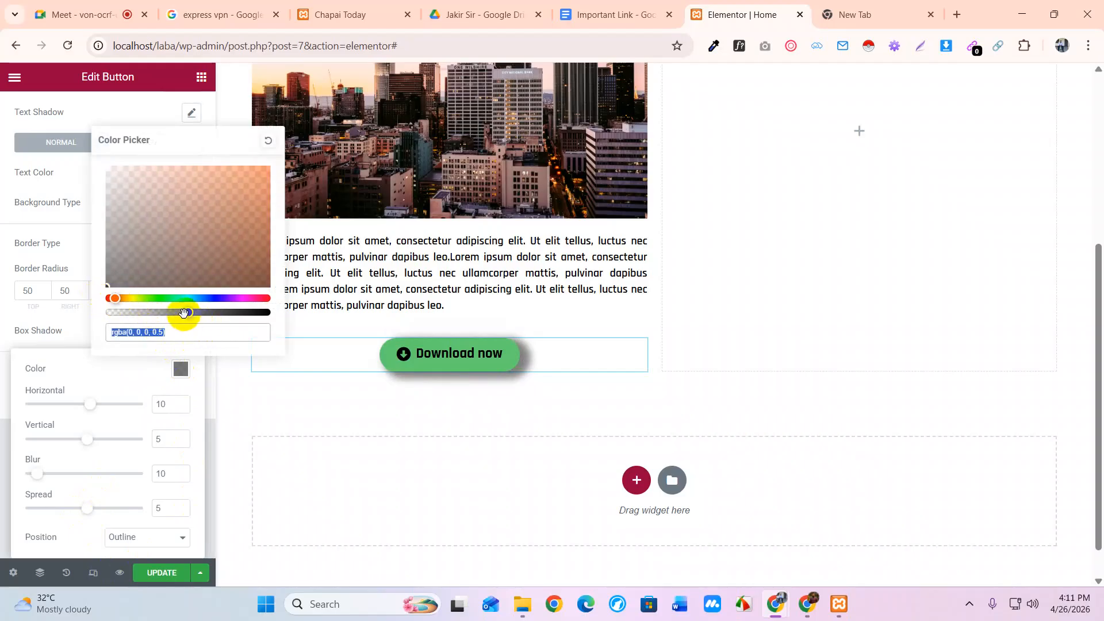
pyautogui.moveTo(189, 313)
pyautogui.mouseDown()
pyautogui.moveTo(264, 314)
pyautogui.moveTo(162, 325)
pyautogui.moveTo(180, 328)
pyautogui.mouseUp()
pyautogui.moveTo(125, 300); pyautogui.dragTo(216, 298)
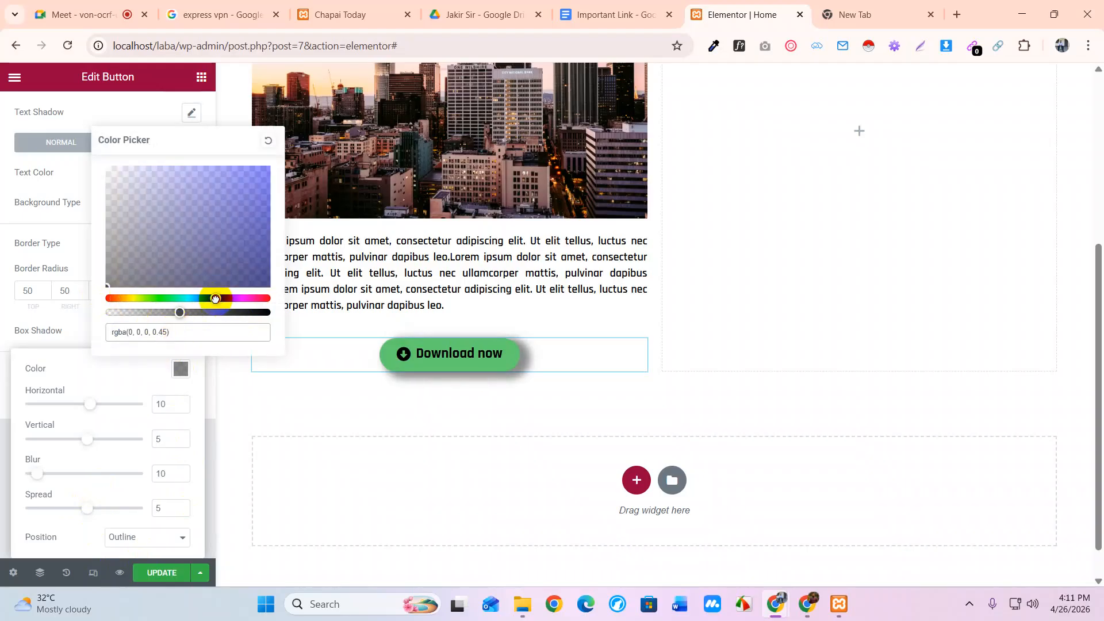
pyautogui.moveTo(230, 242)
pyautogui.mouseDown()
pyautogui.moveTo(253, 230)
pyautogui.moveTo(253, 254)
pyautogui.moveTo(262, 225)
pyautogui.moveTo(256, 257)
pyautogui.moveTo(245, 231)
pyautogui.mouseUp()
pyautogui.click(167, 298)
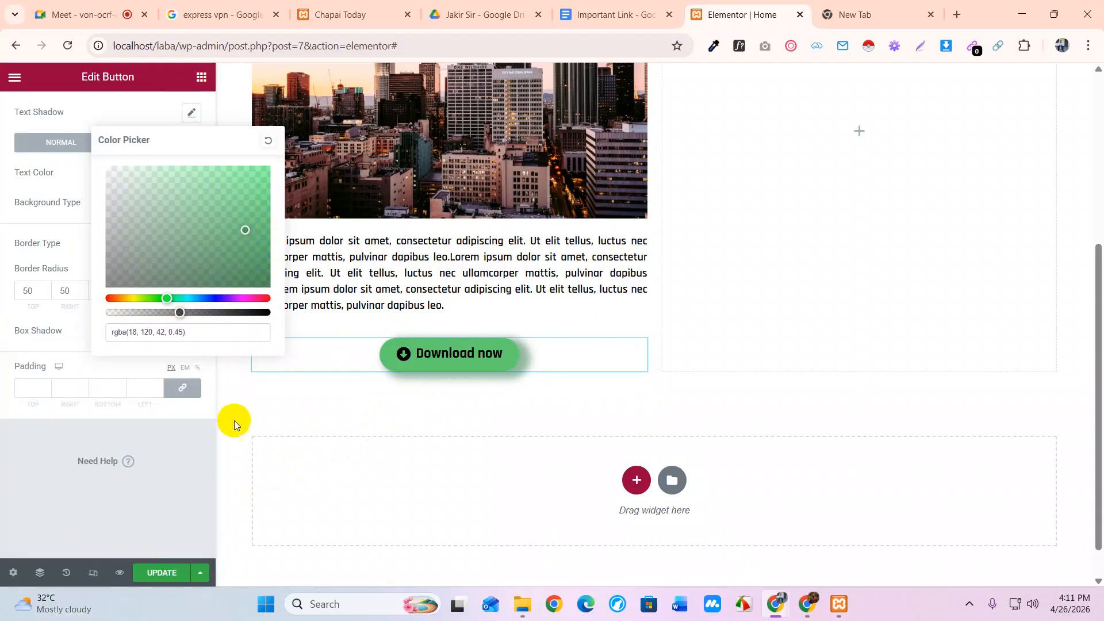
pyautogui.click(38, 335)
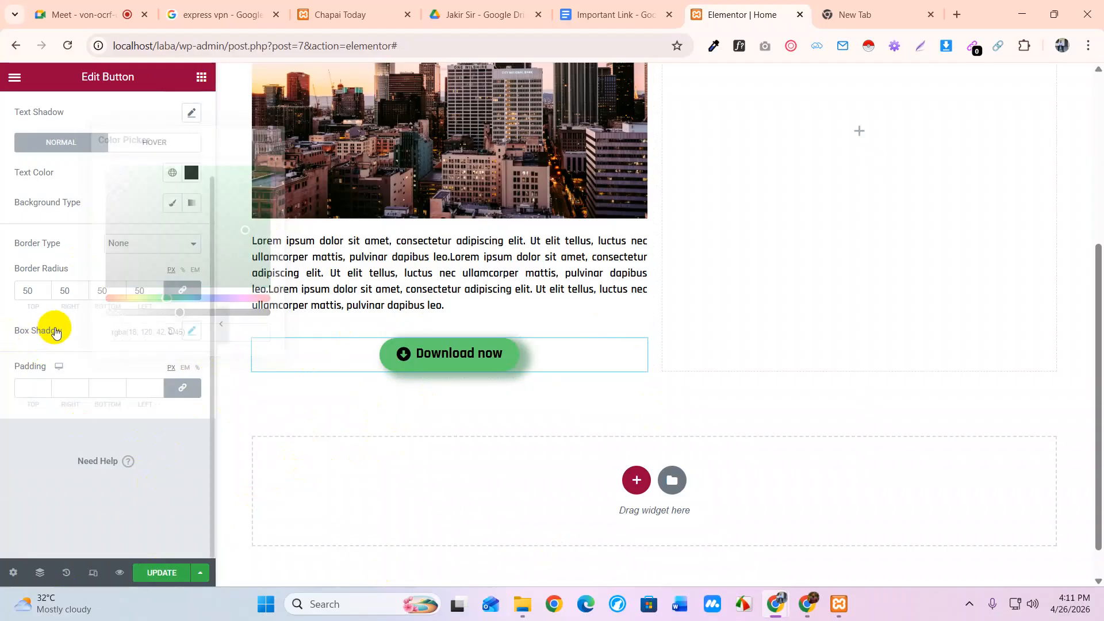
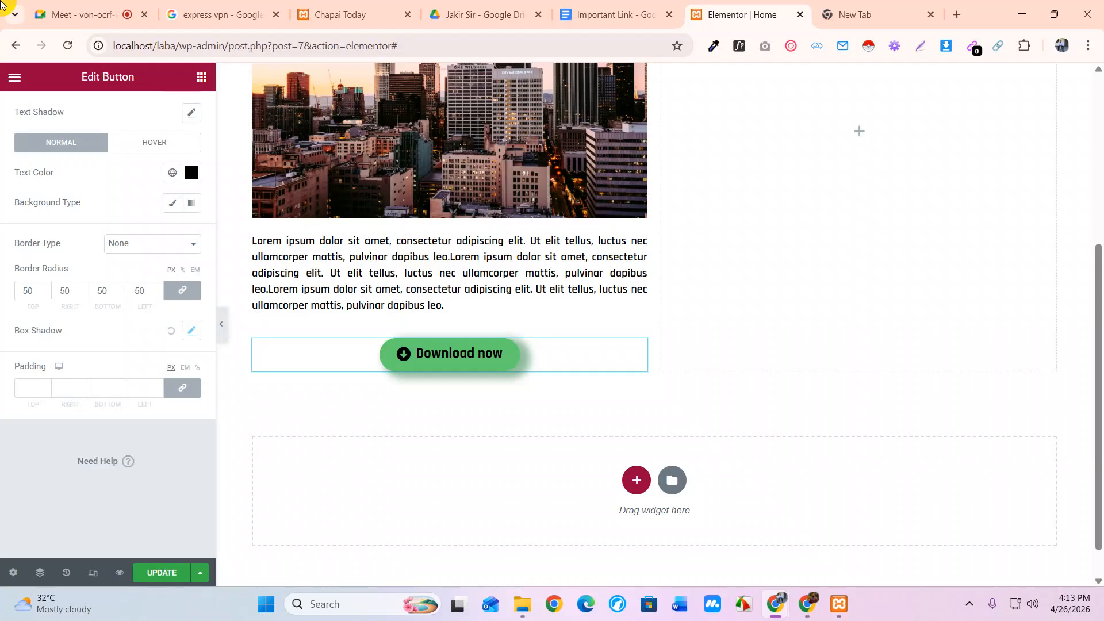
# Launch Paint from the Windows taskbar search
pyautogui.click(345, 602)
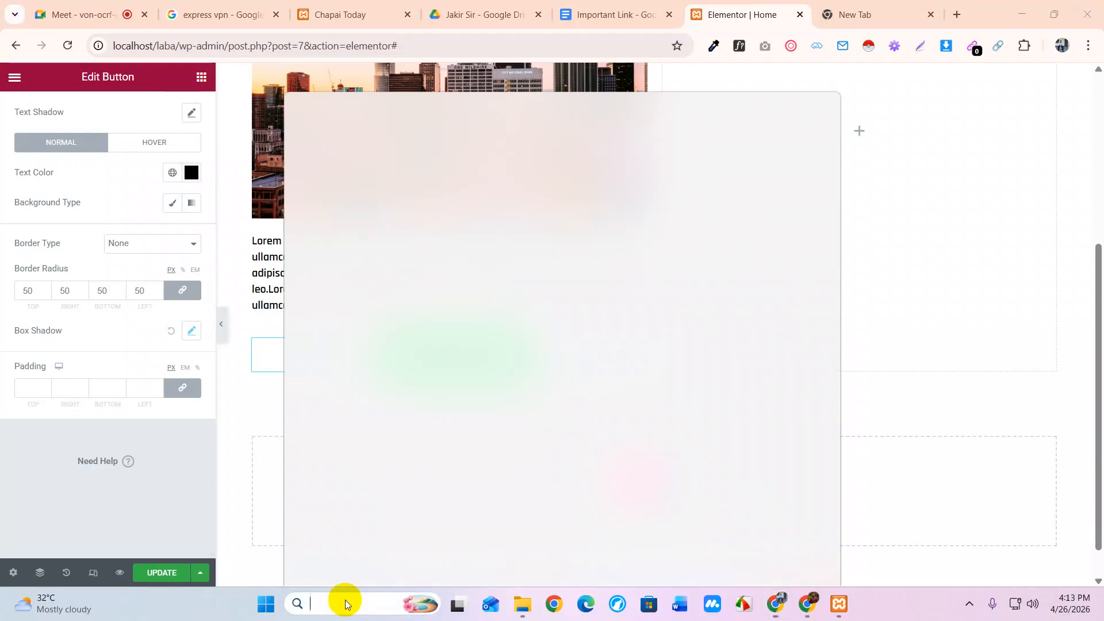
pyautogui.write('paint')
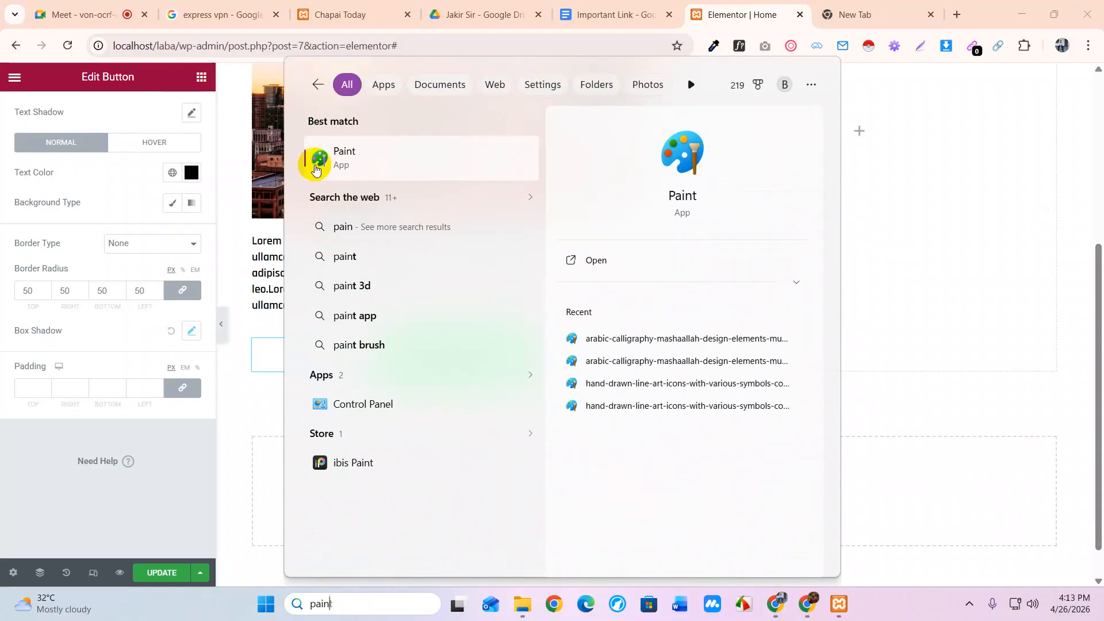
pyautogui.click(419, 158)
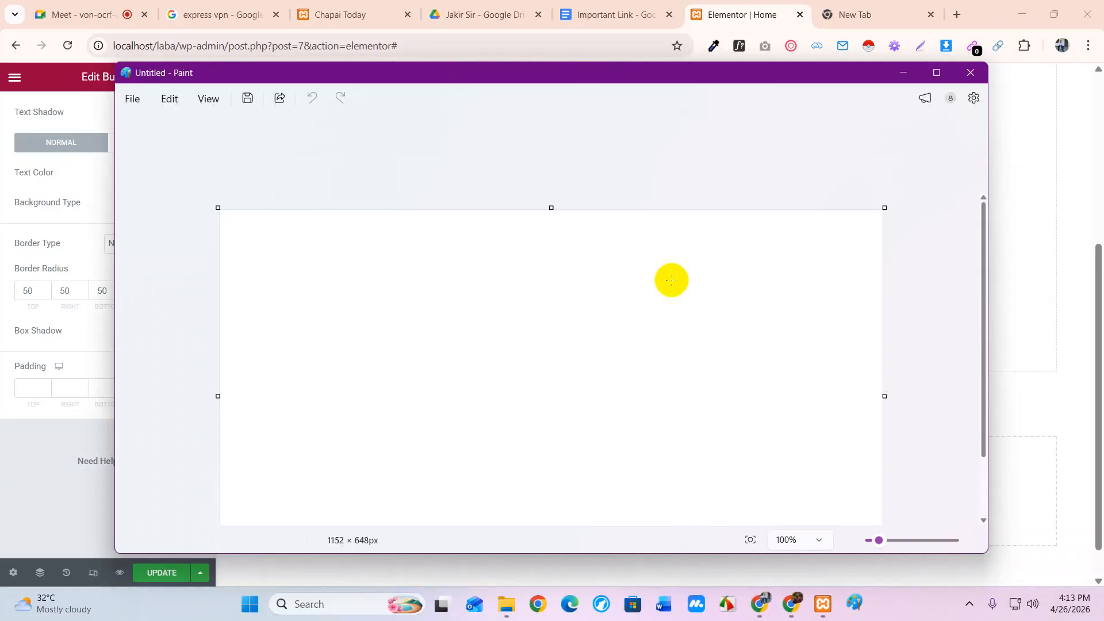
# Maximize Paint and draw a 475 × 355 px rectangle outline on the blank canvas
pyautogui.click(936, 72)
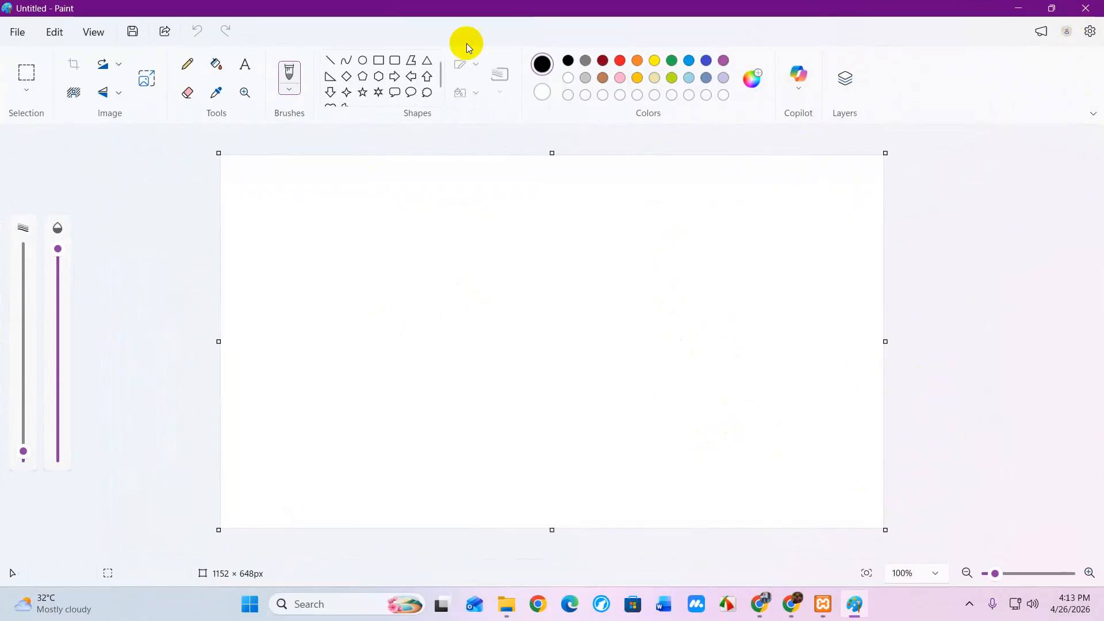
pyautogui.click(378, 61)
pyautogui.moveTo(319, 212); pyautogui.dragTo(593, 417)
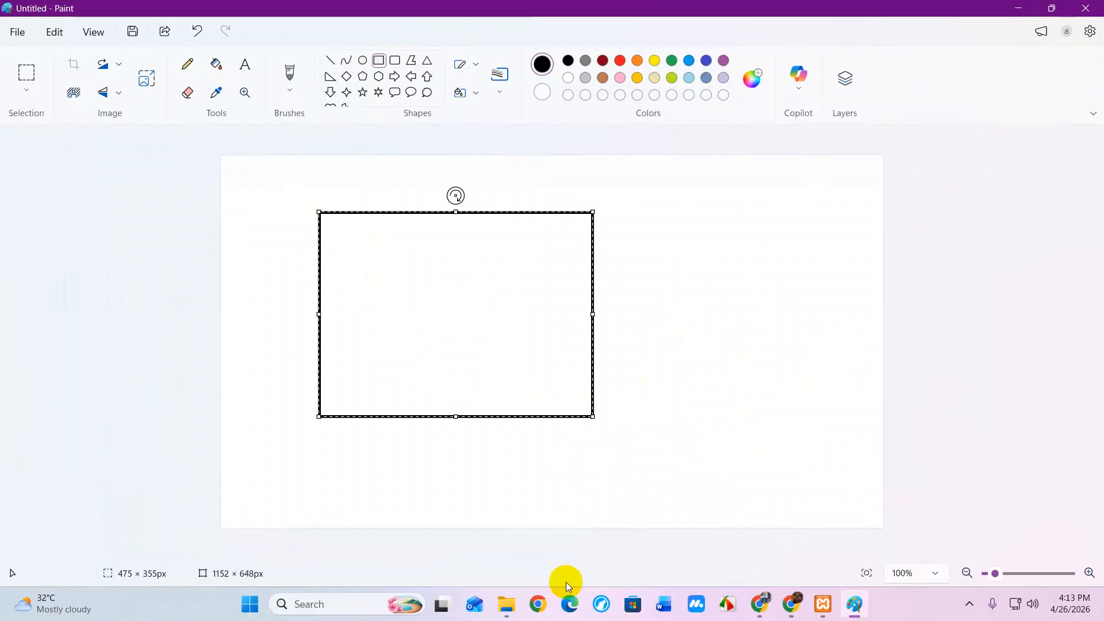
pyautogui.click(25, 71)
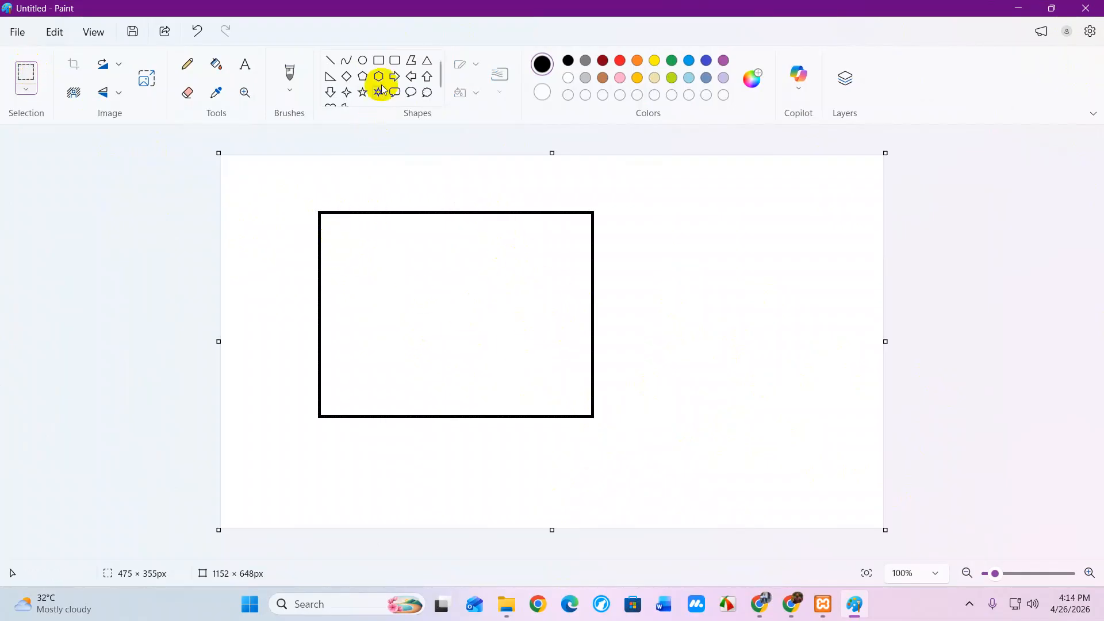
# Draw lines from the left, bottom and right canvas edges to the rectangle, plus a 177 × 138 px inner box
pyautogui.click(330, 60)
pyautogui.moveTo(221, 260); pyautogui.dragTo(321, 261)
pyautogui.click(455, 153)
pyautogui.moveTo(436, 523); pyautogui.dragTo(436, 419)
pyautogui.moveTo(880, 308); pyautogui.dragTo(604, 316)
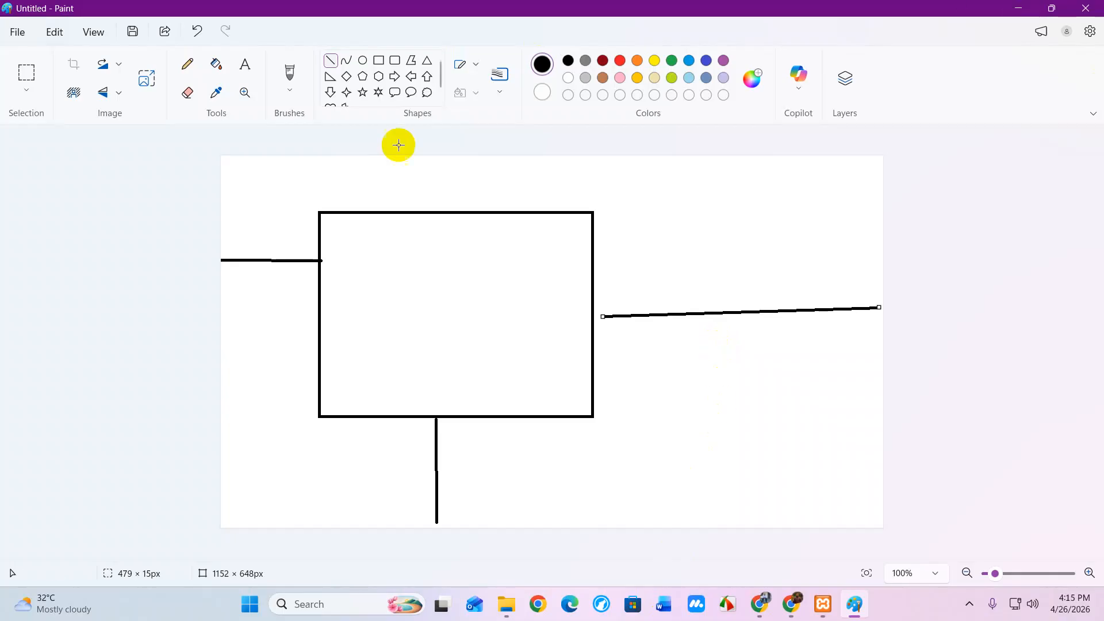
pyautogui.click(379, 60)
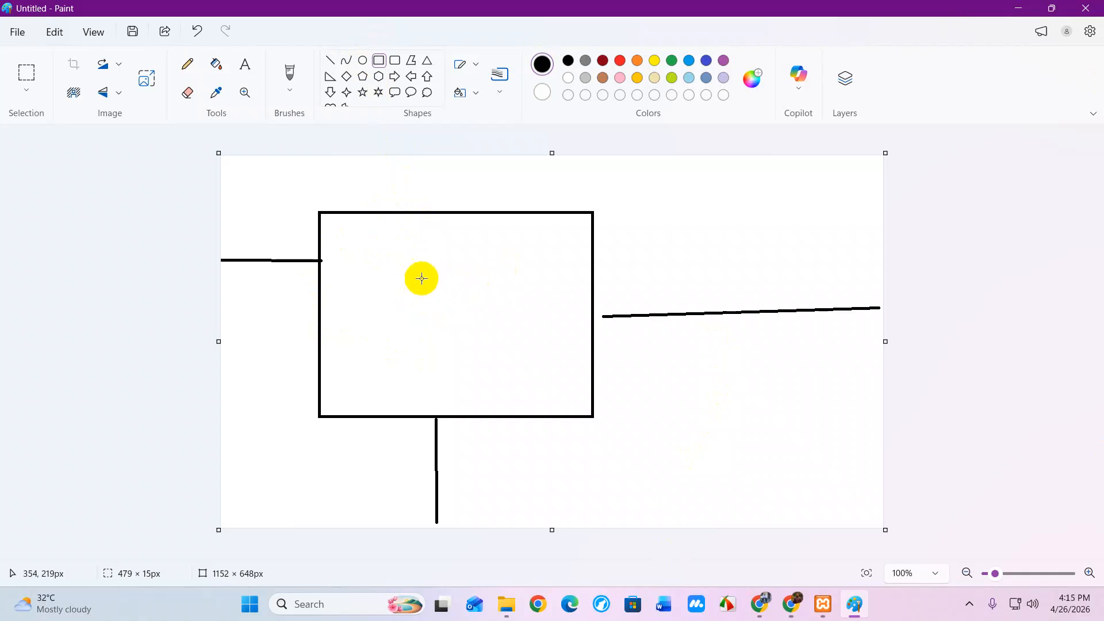
pyautogui.moveTo(399, 273); pyautogui.dragTo(494, 351)
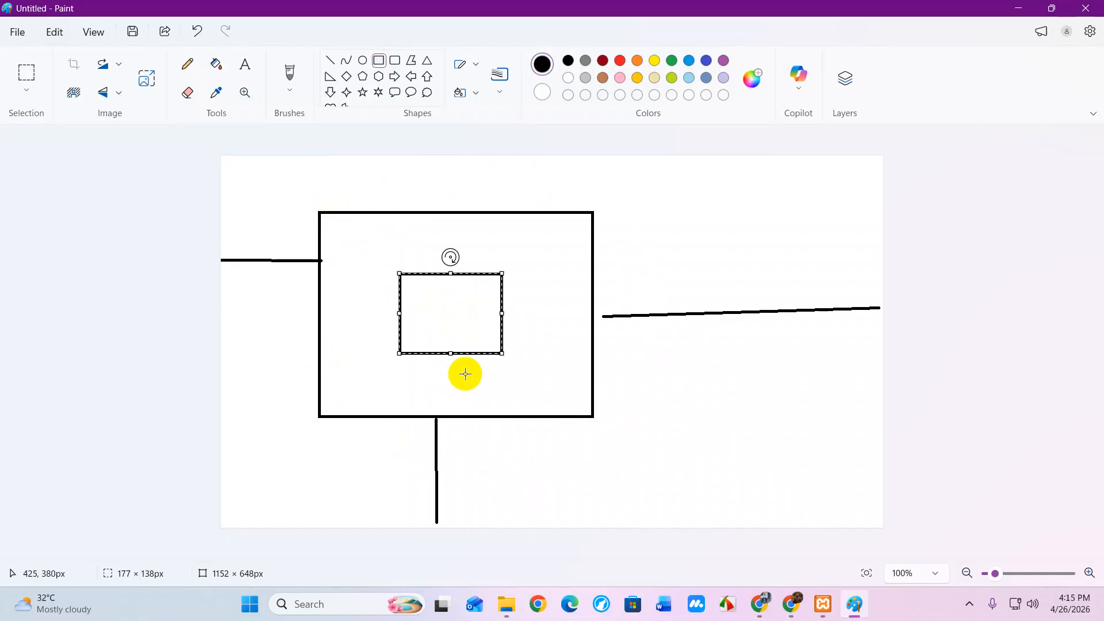
# Minimize Paint to return to the Elementor editor
pyautogui.click(1017, 8)
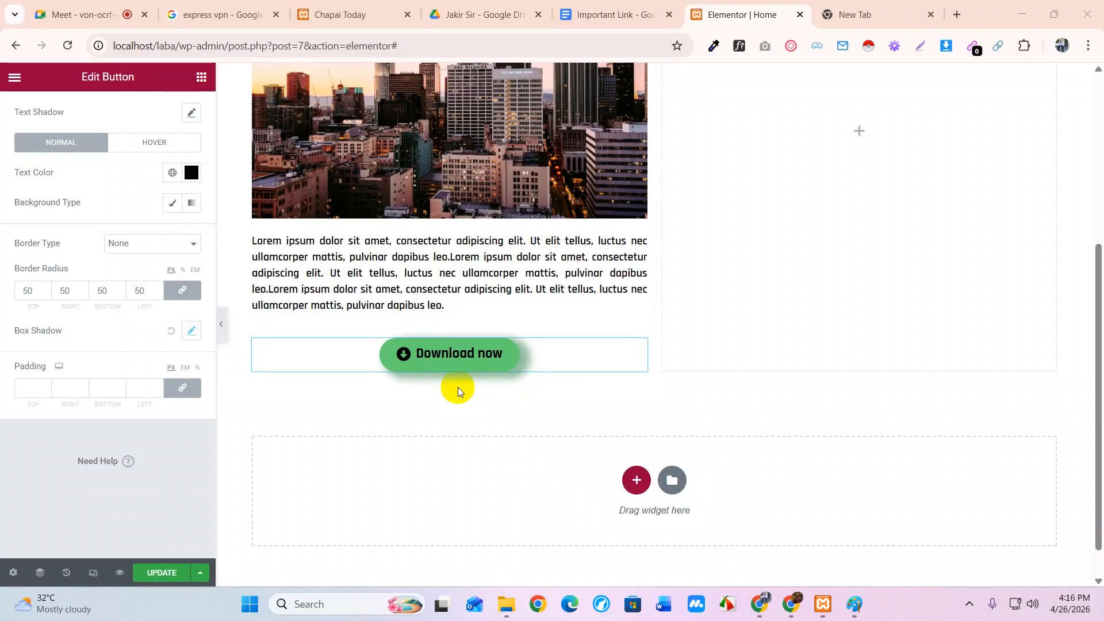
# Set the Download now button's padding to 0 and unlink the four padding values
pyautogui.click(33, 388)
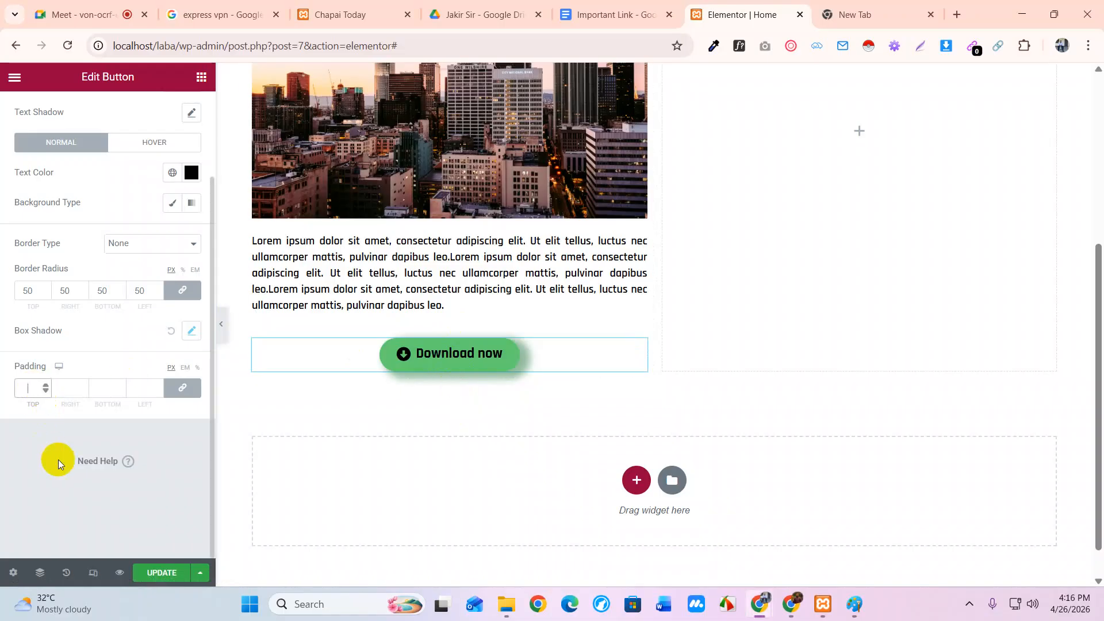
pyautogui.write('0')
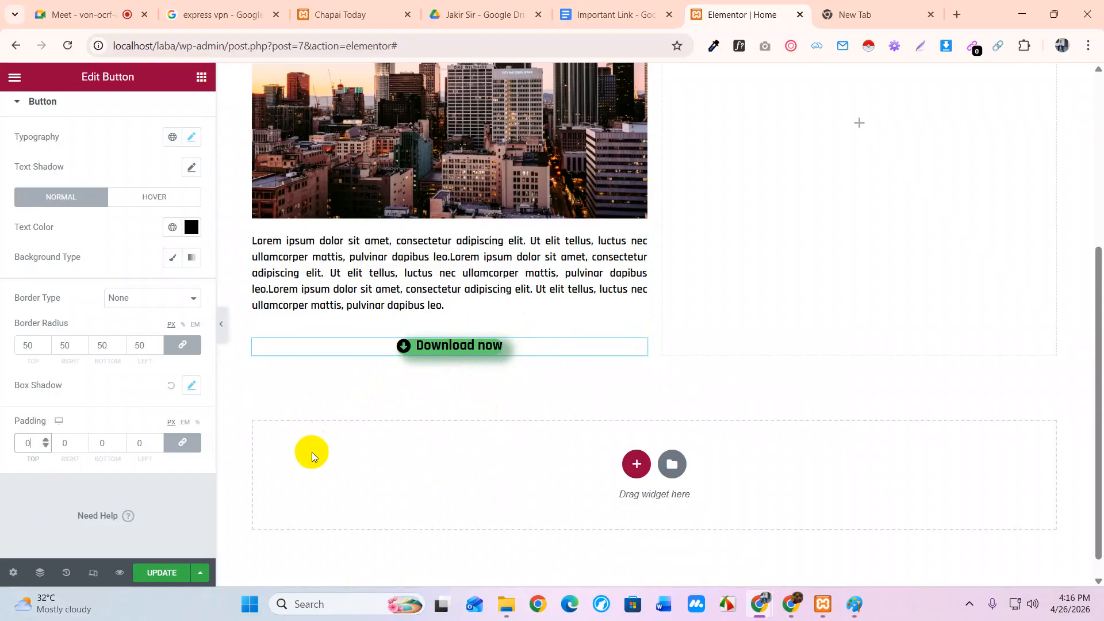
pyautogui.click(185, 448)
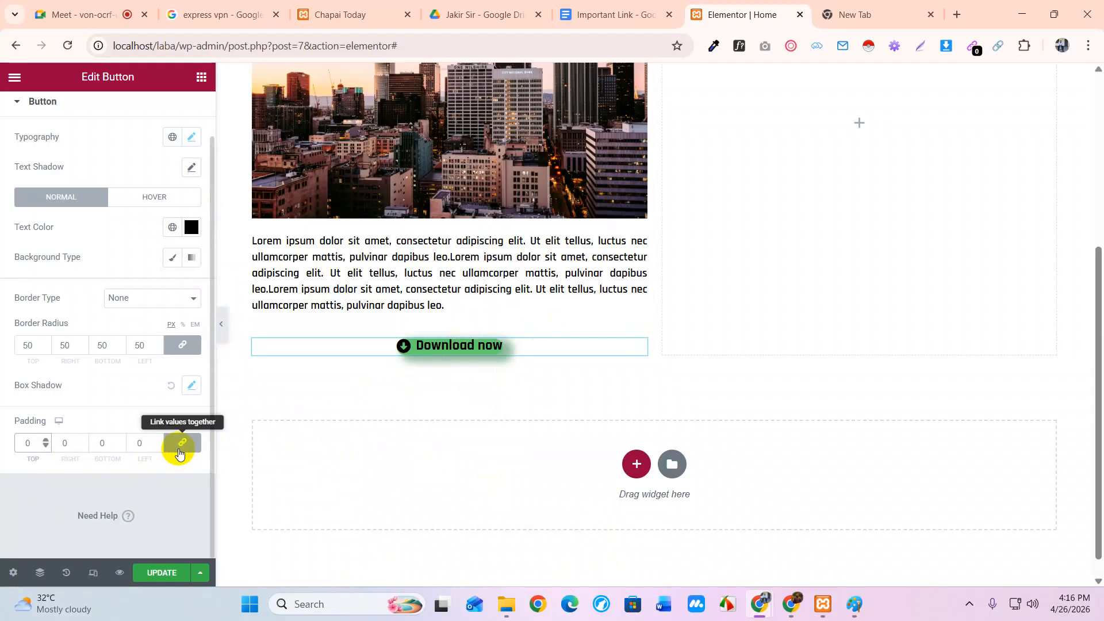
pyautogui.click(183, 444)
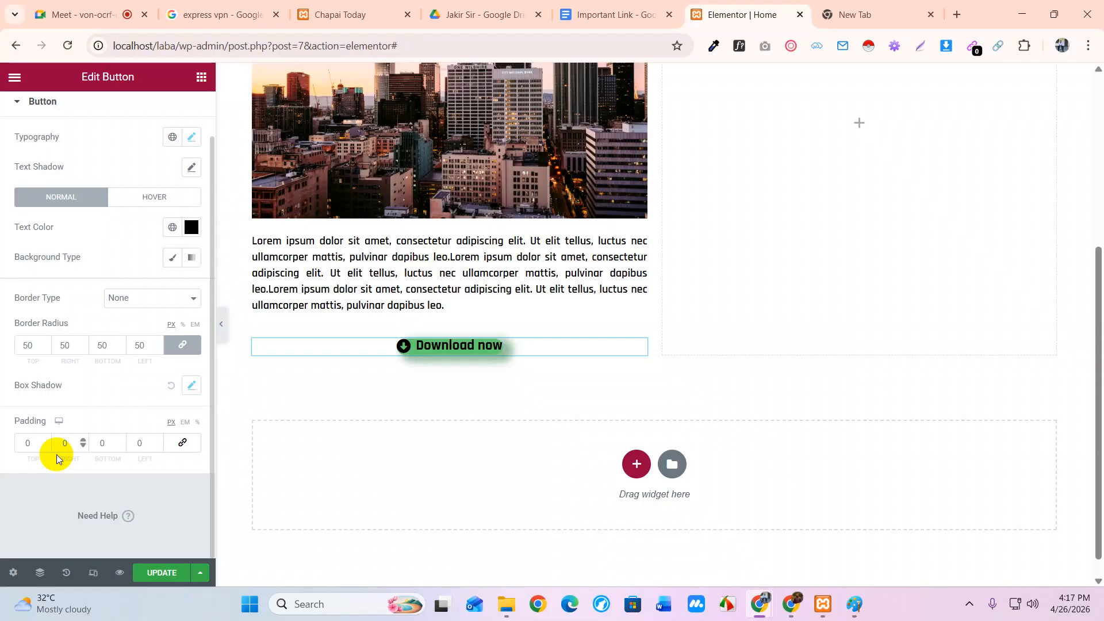
# Set the button padding to 25 top and bottom and 40 left and right
pyautogui.doubleClick(23, 443)
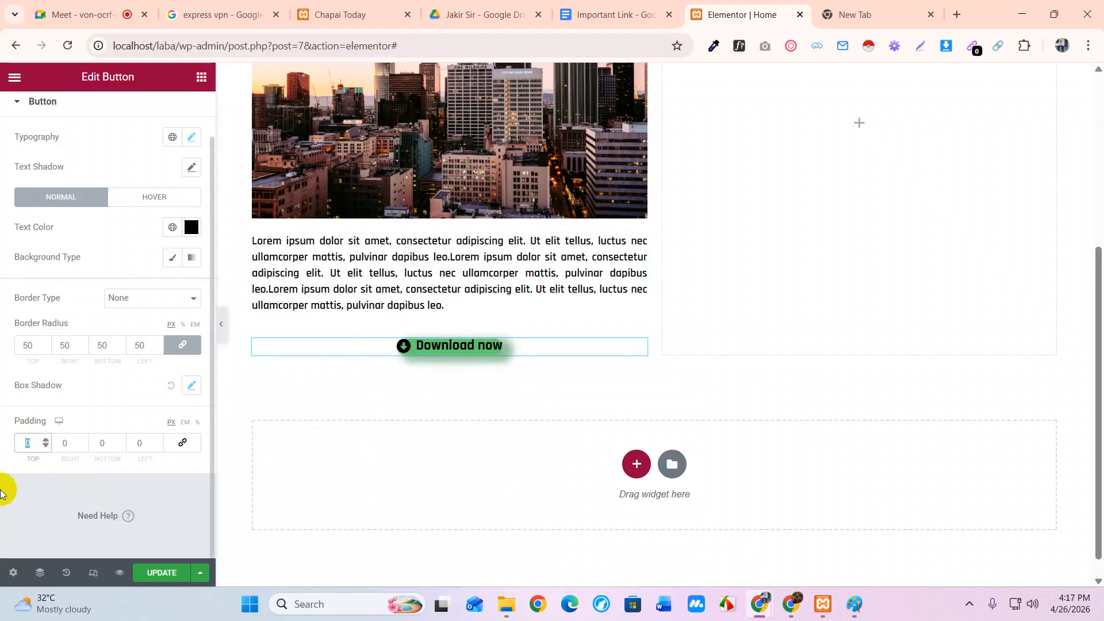
pyautogui.write('25')
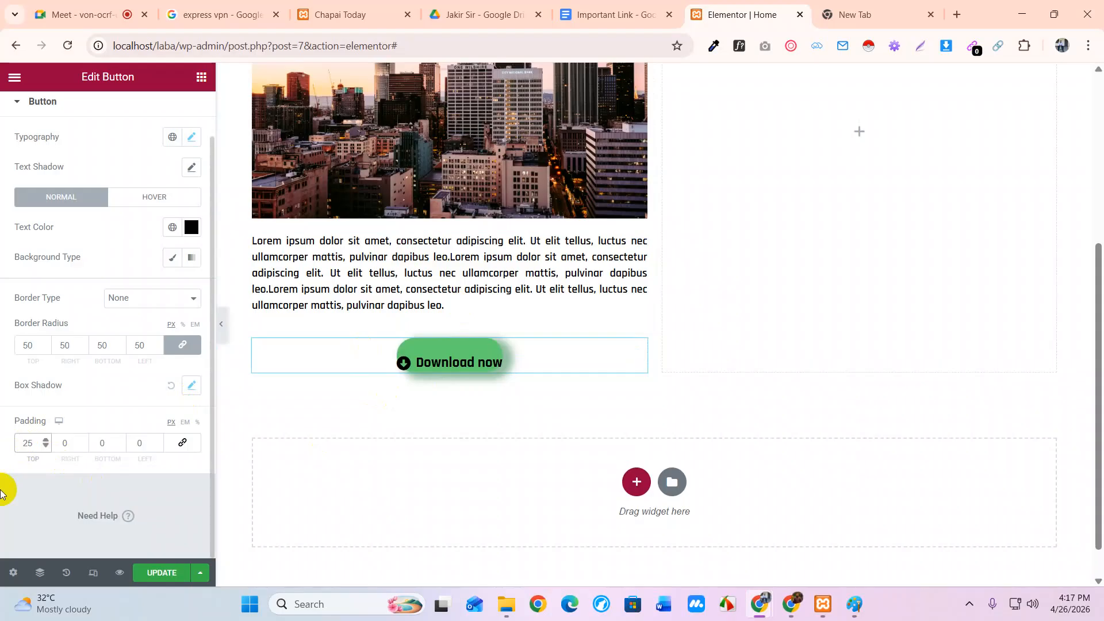
pyautogui.doubleClick(107, 443)
pyautogui.write('25')
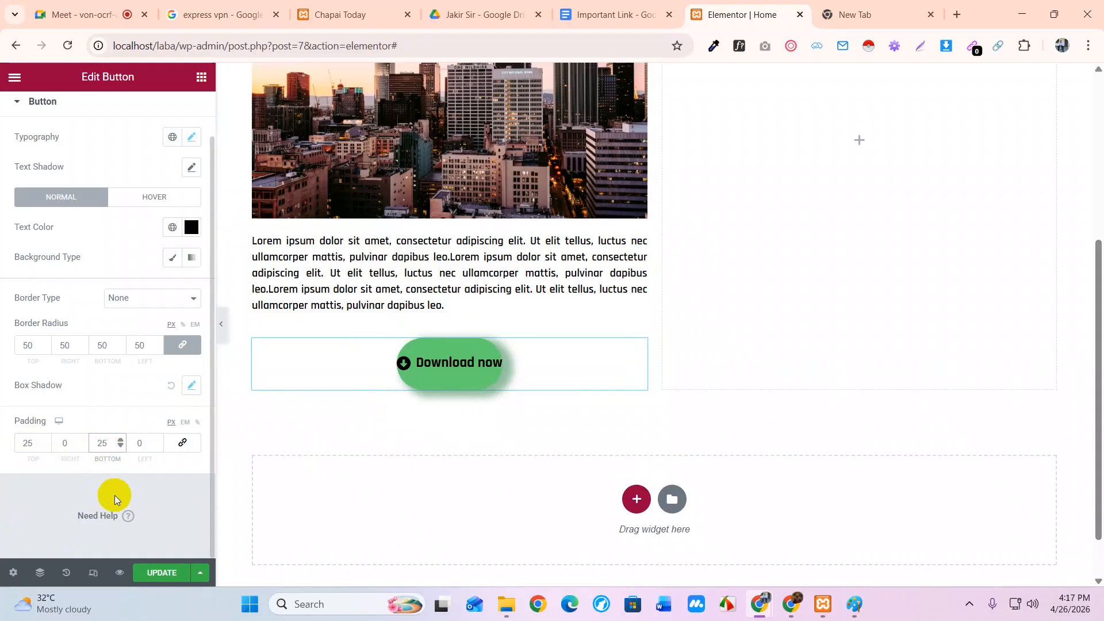
pyautogui.click(62, 443)
pyautogui.doubleClick(139, 443)
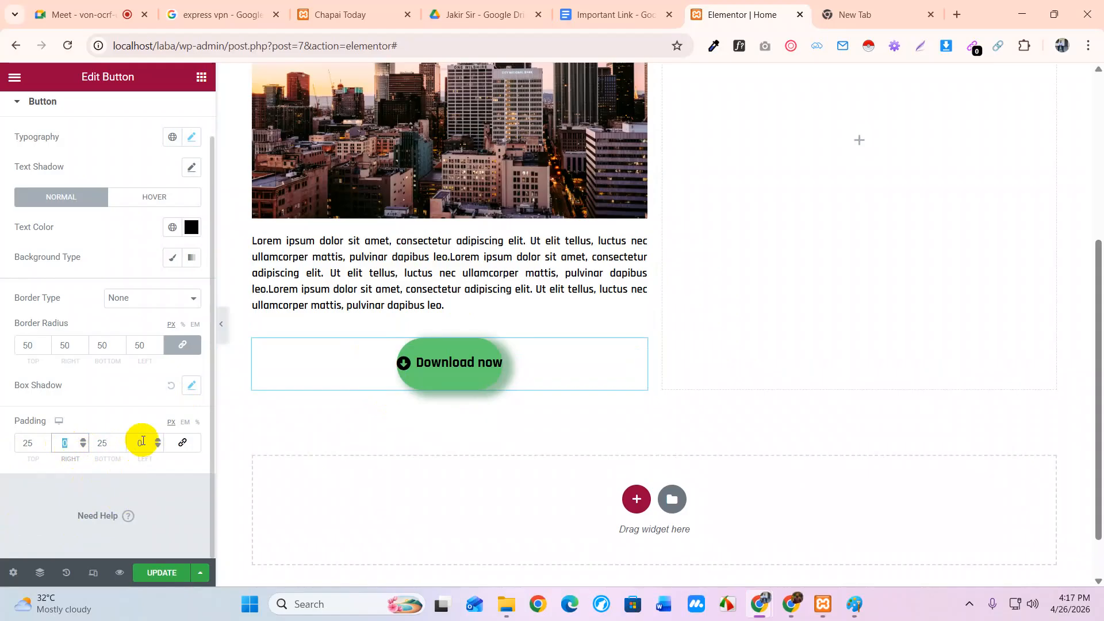
pyautogui.write('40')
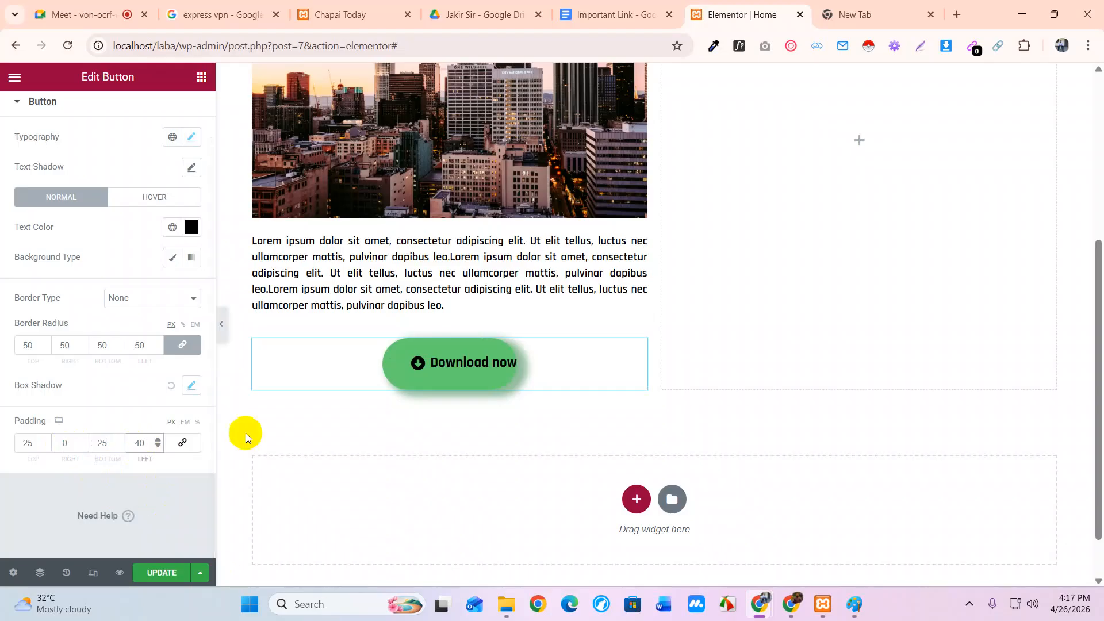
pyautogui.click(65, 443)
pyautogui.doubleClick(65, 443)
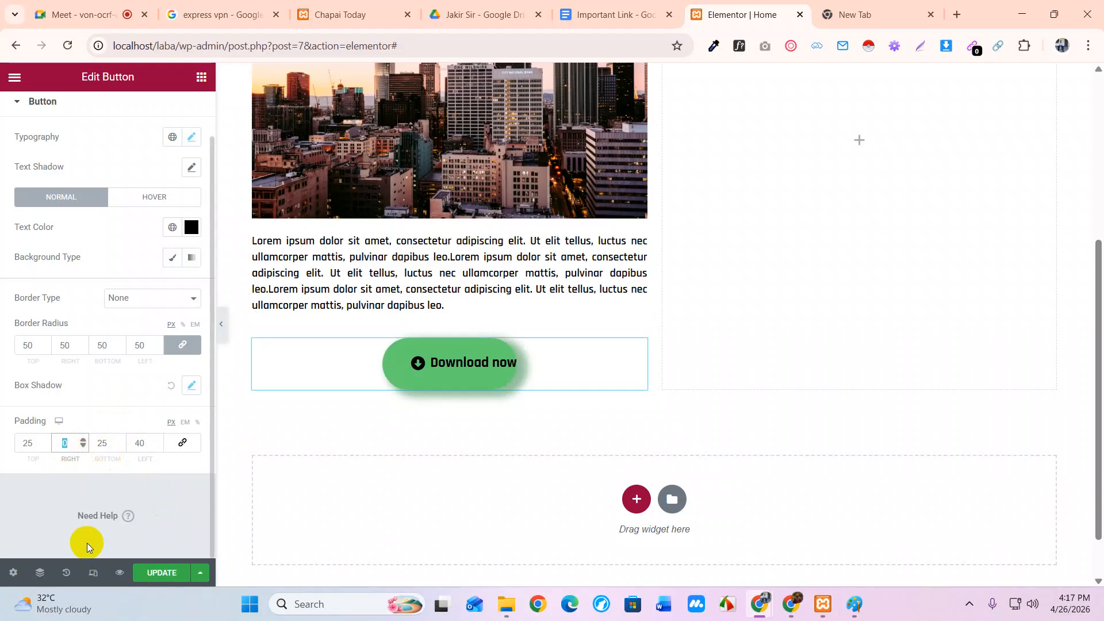
pyautogui.write('40')
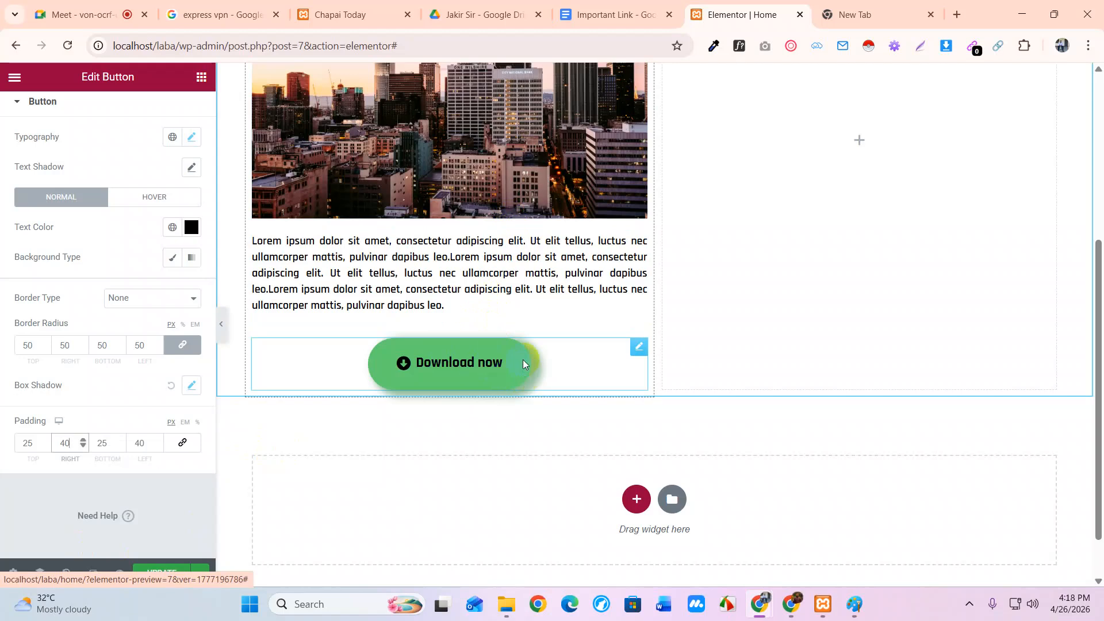
pyautogui.scroll(2, 119, 226)
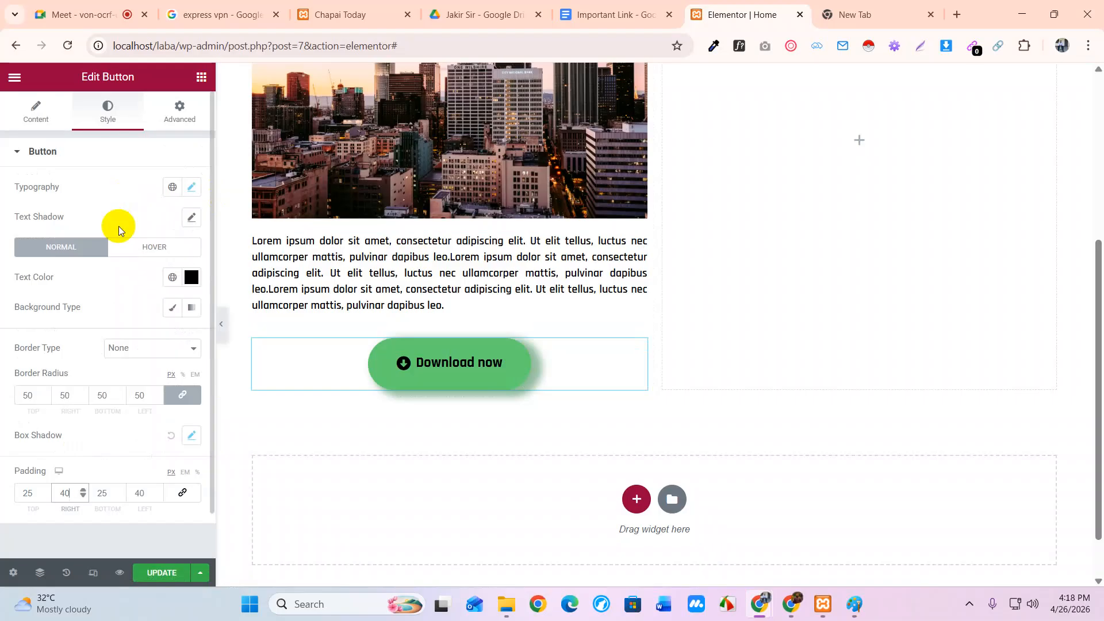
# On the Advanced tab, unlink Margin, test lowering the top margin, then reset it to 0
pyautogui.click(180, 114)
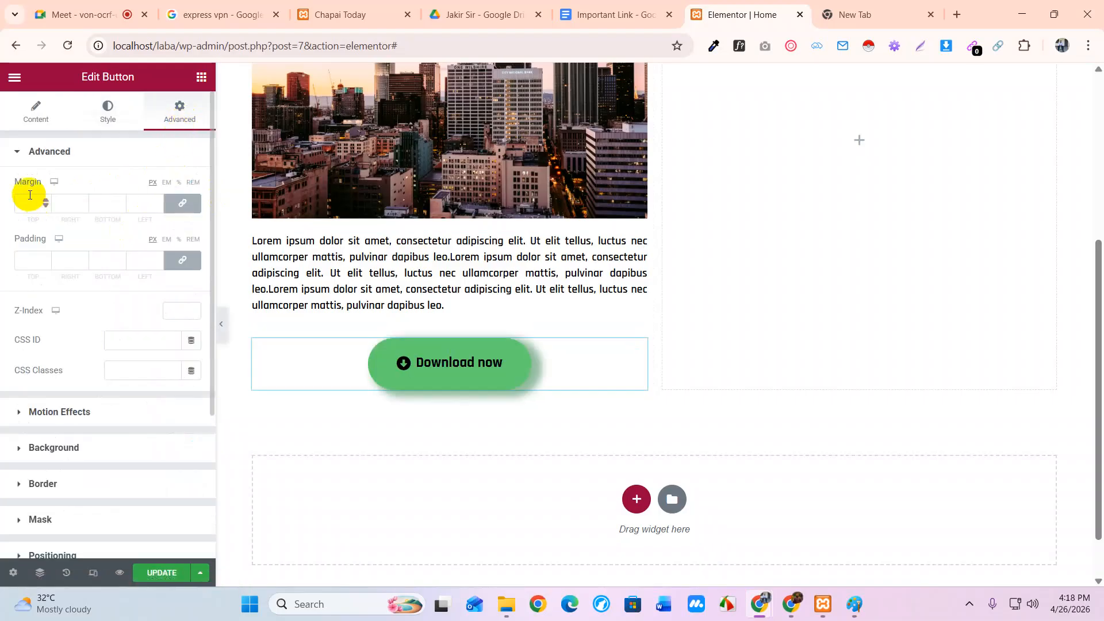
pyautogui.click(182, 203)
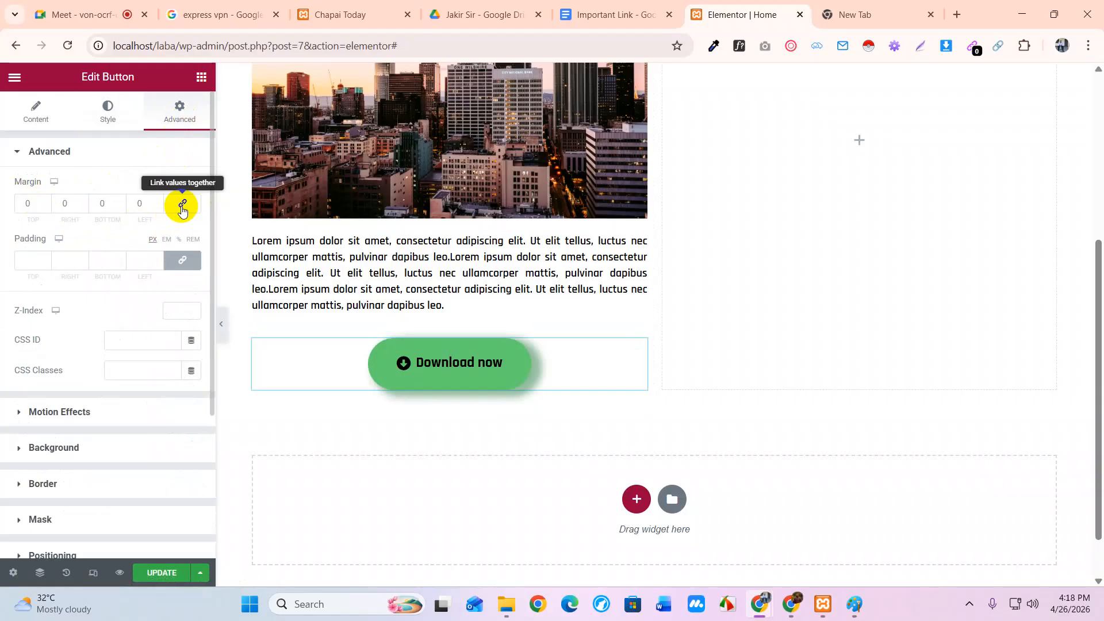
pyautogui.click(46, 206)
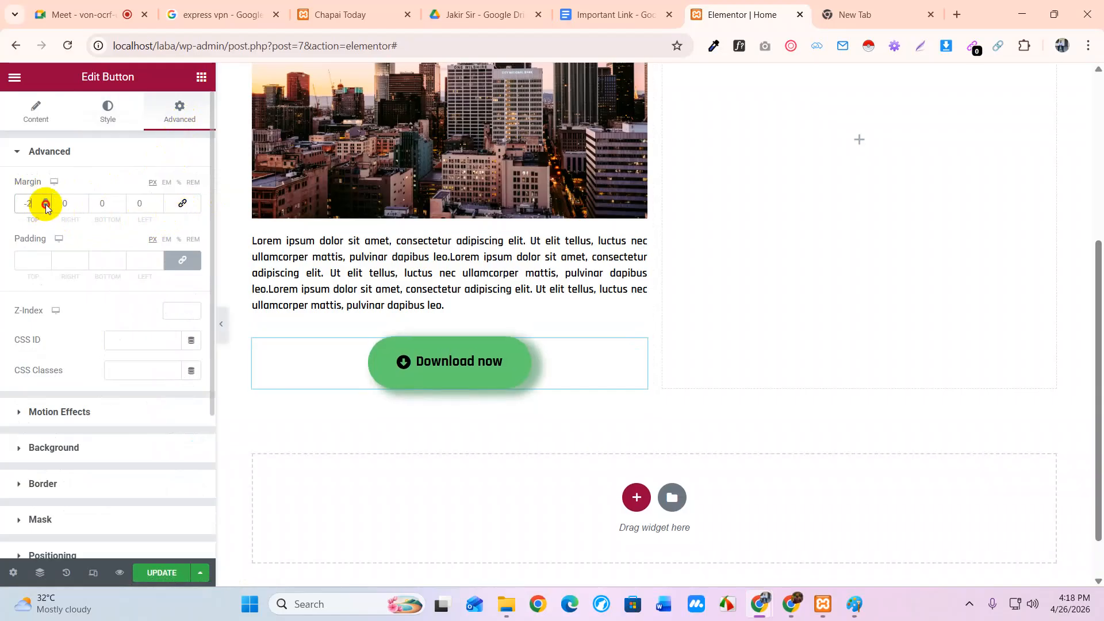
pyautogui.click(45, 207)
pyautogui.click(45, 206)
pyautogui.click(46, 206)
pyautogui.click(45, 207)
pyautogui.click(46, 206)
pyautogui.click(45, 206)
pyautogui.click(46, 207)
pyautogui.click(46, 207)
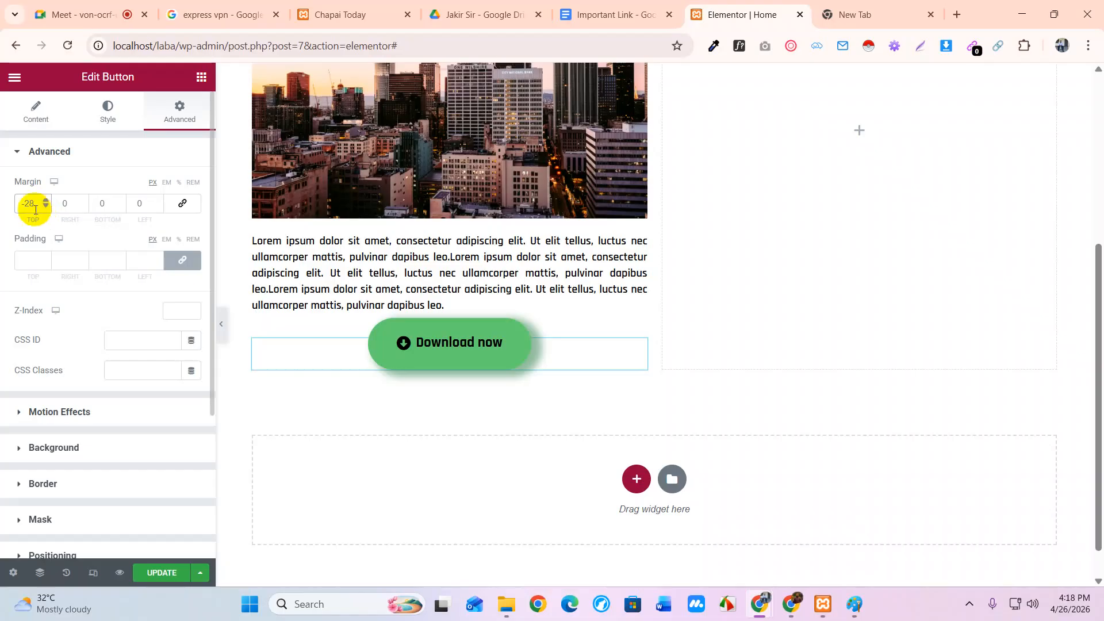
pyautogui.moveTo(34, 205); pyautogui.dragTo(13, 205)
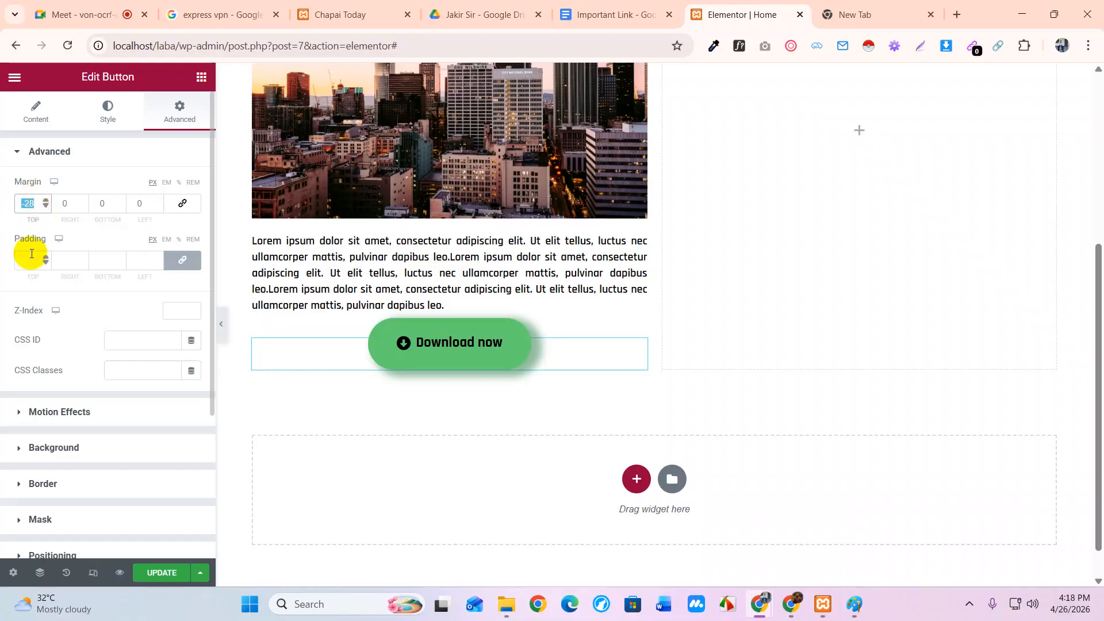
pyautogui.write('0')
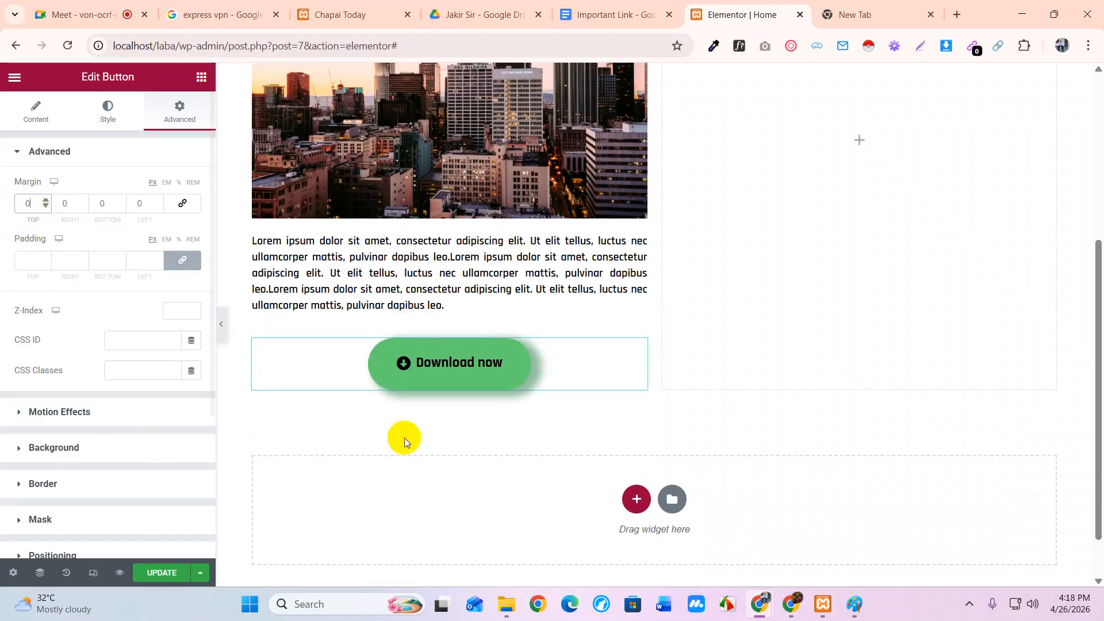
# Change the button padding to 15 top and bottom, 30 right and 26 left
pyautogui.click(126, 128)
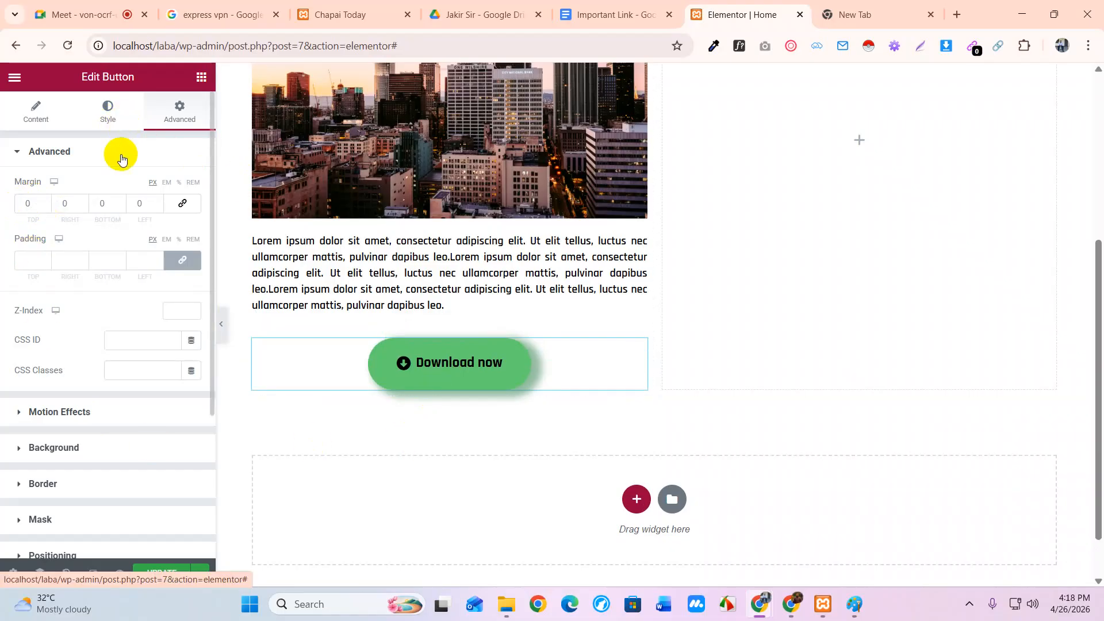
pyautogui.scroll(-1, 96, 502)
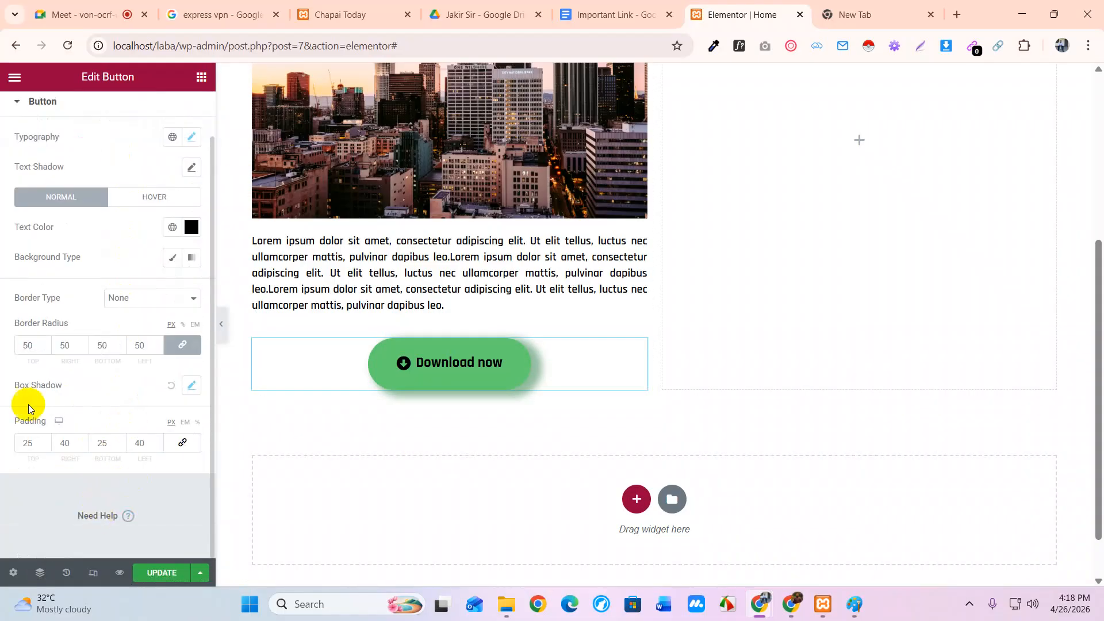
pyautogui.doubleClick(13, 443)
pyautogui.write('15')
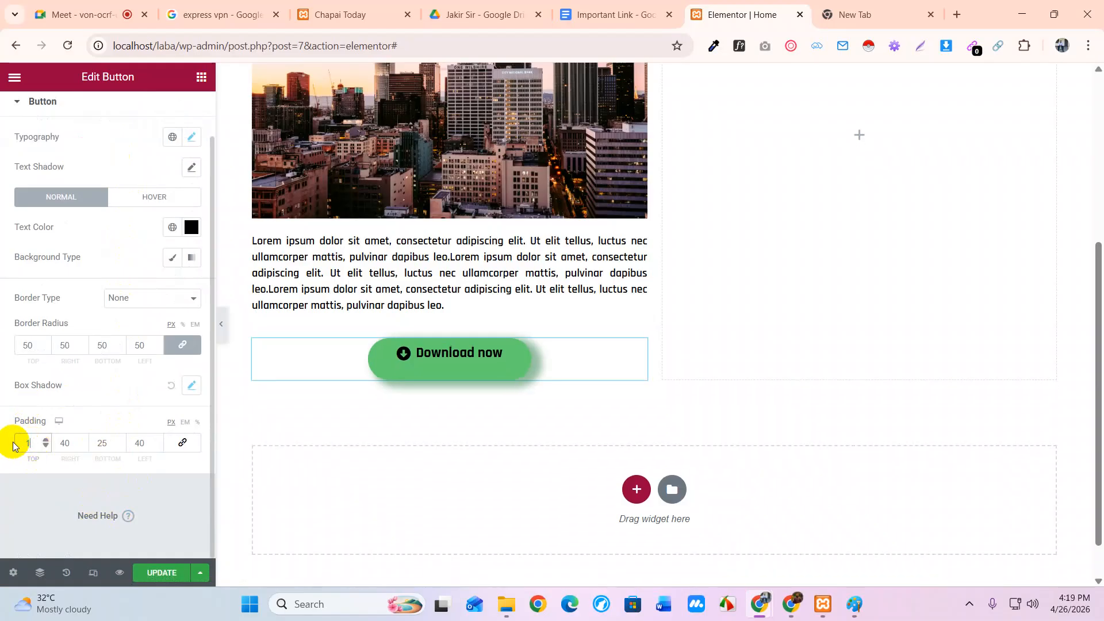
pyautogui.doubleClick(91, 443)
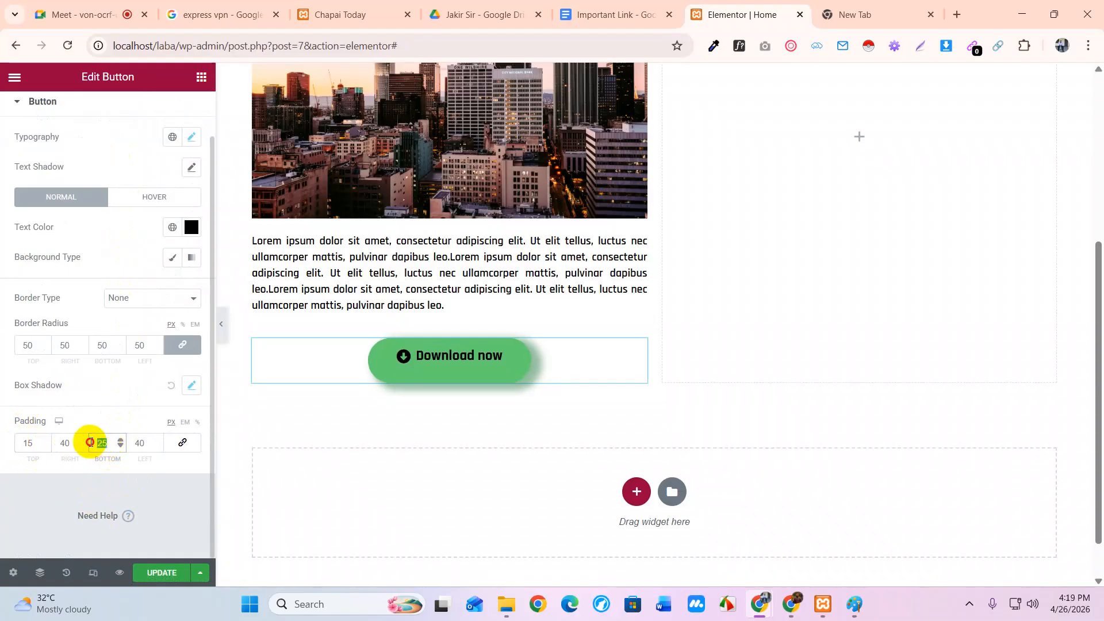
pyautogui.write('15')
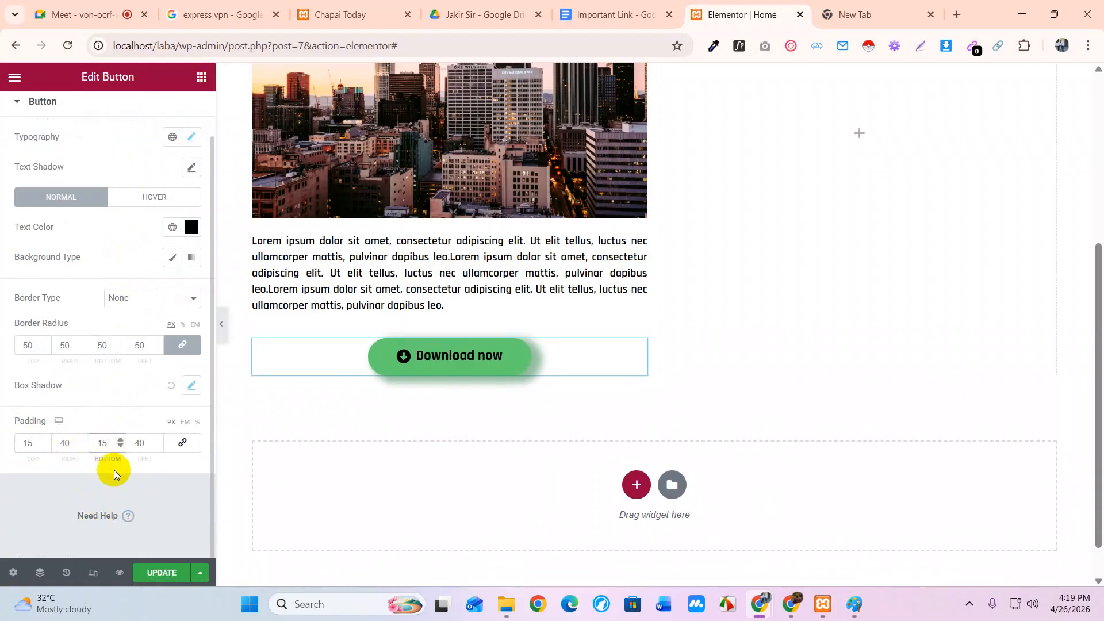
pyautogui.doubleClick(58, 443)
pyautogui.write('30')
pyautogui.click(147, 444)
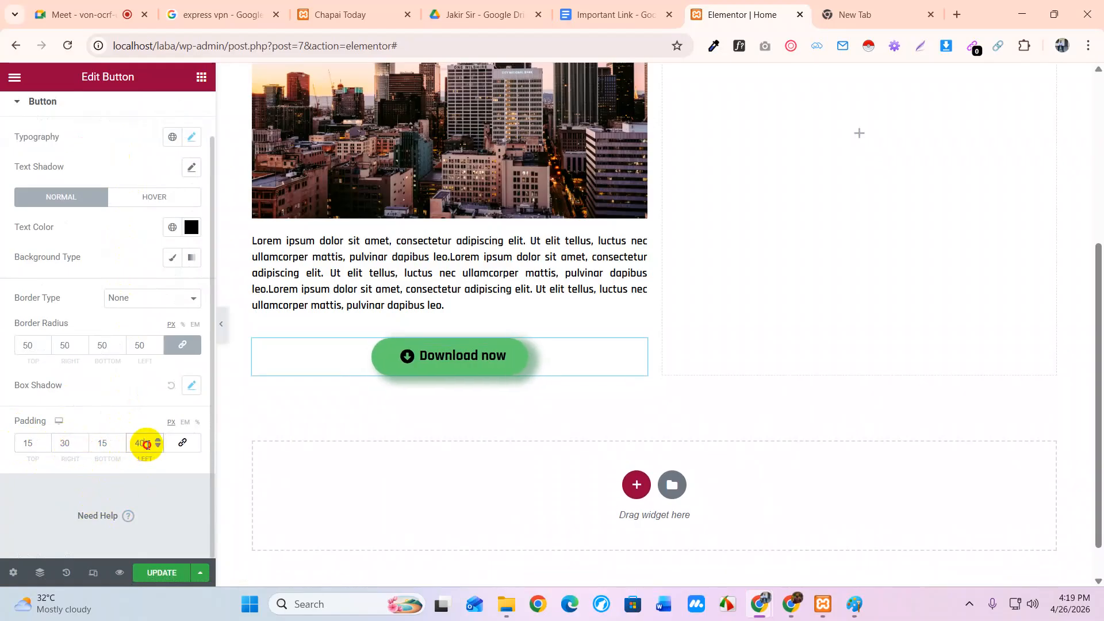
pyautogui.write('30')
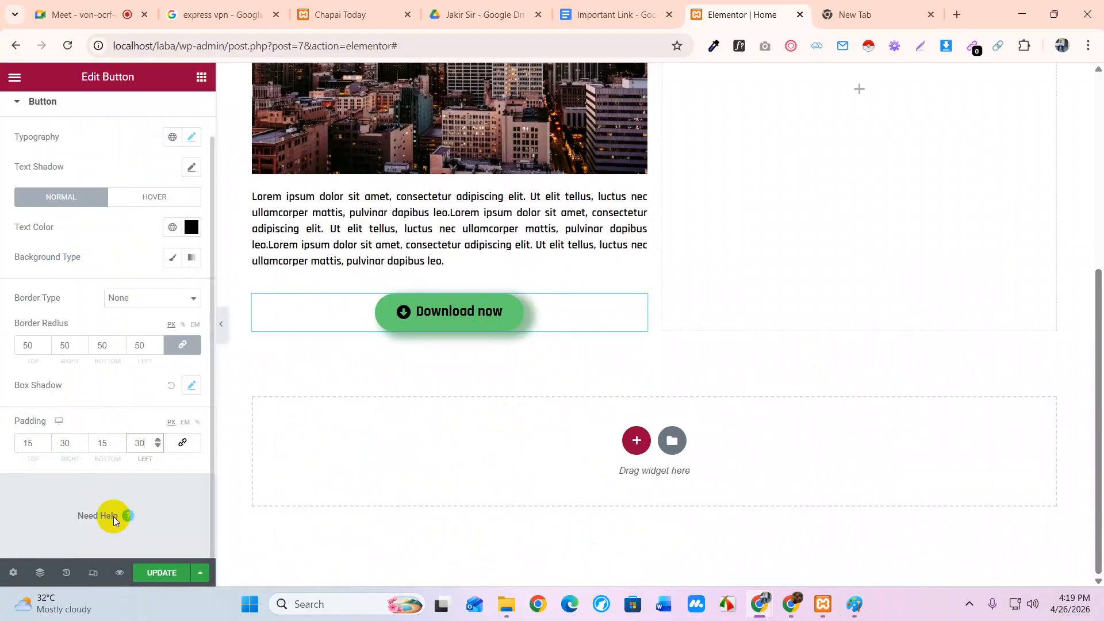
pyautogui.scroll(-5, 139, 437)
pyautogui.scroll(2, 139, 436)
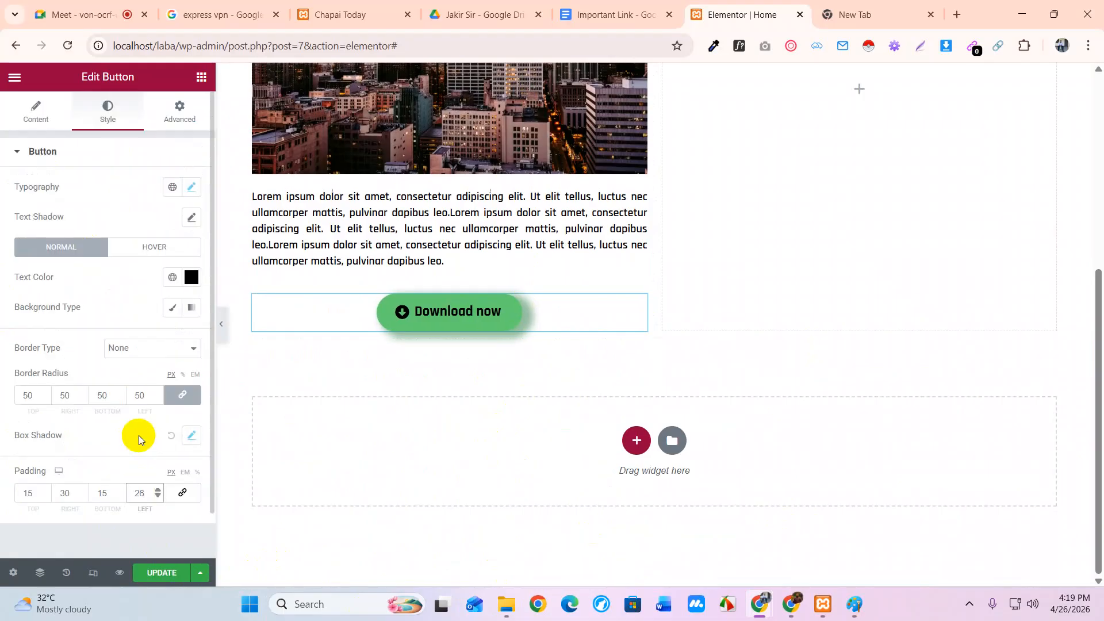
pyautogui.click(46, 127)
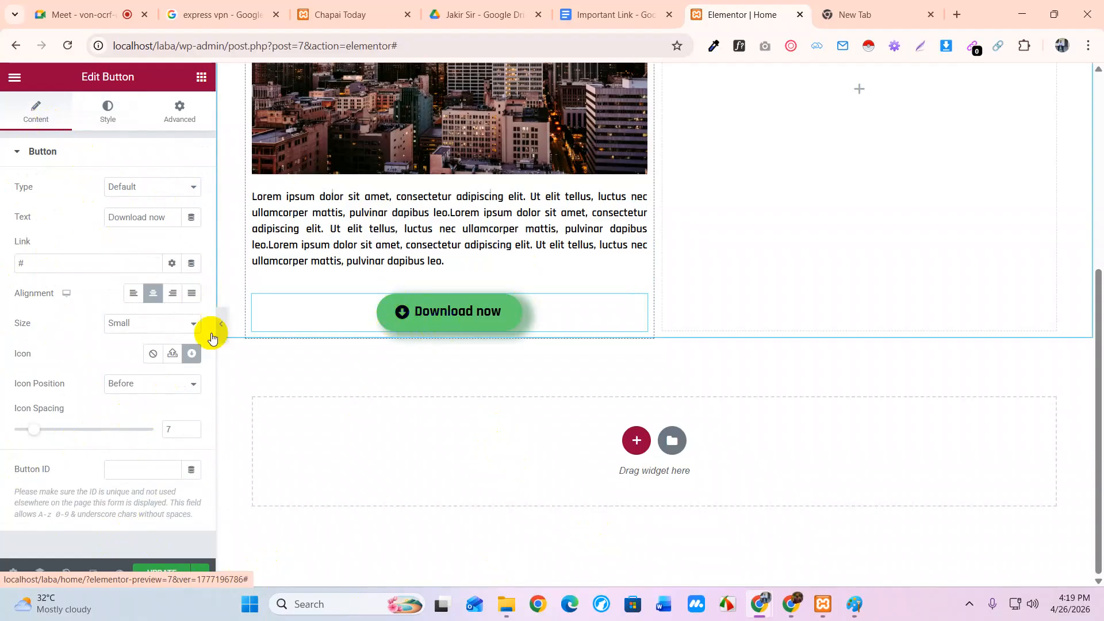
# Give the button a Classic background in pale green #B4D2B1
pyautogui.click(108, 112)
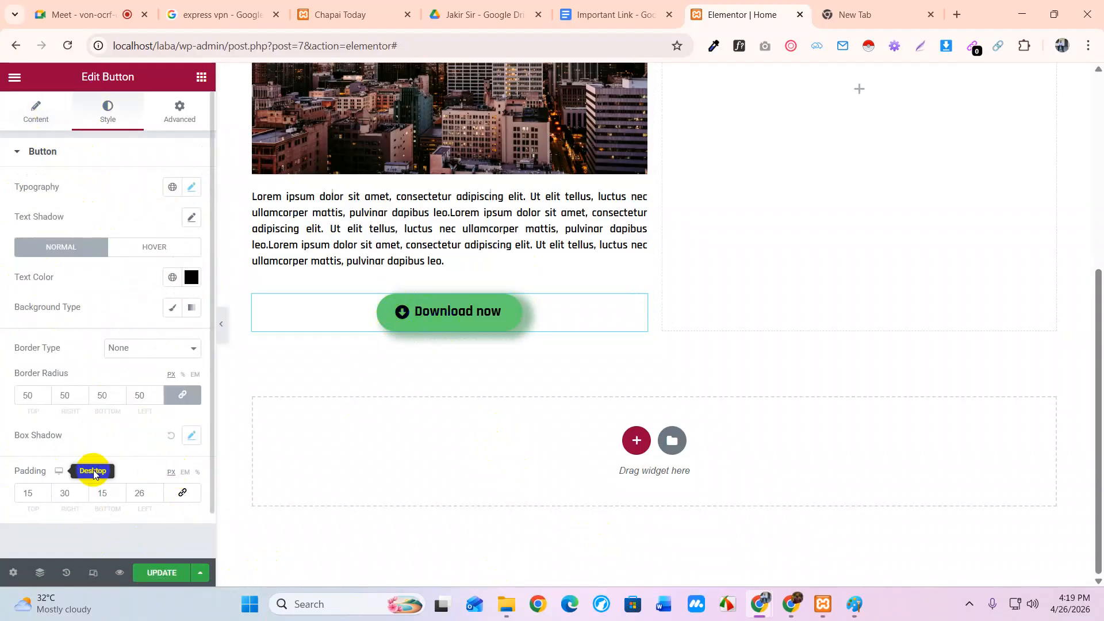
pyautogui.click(172, 309)
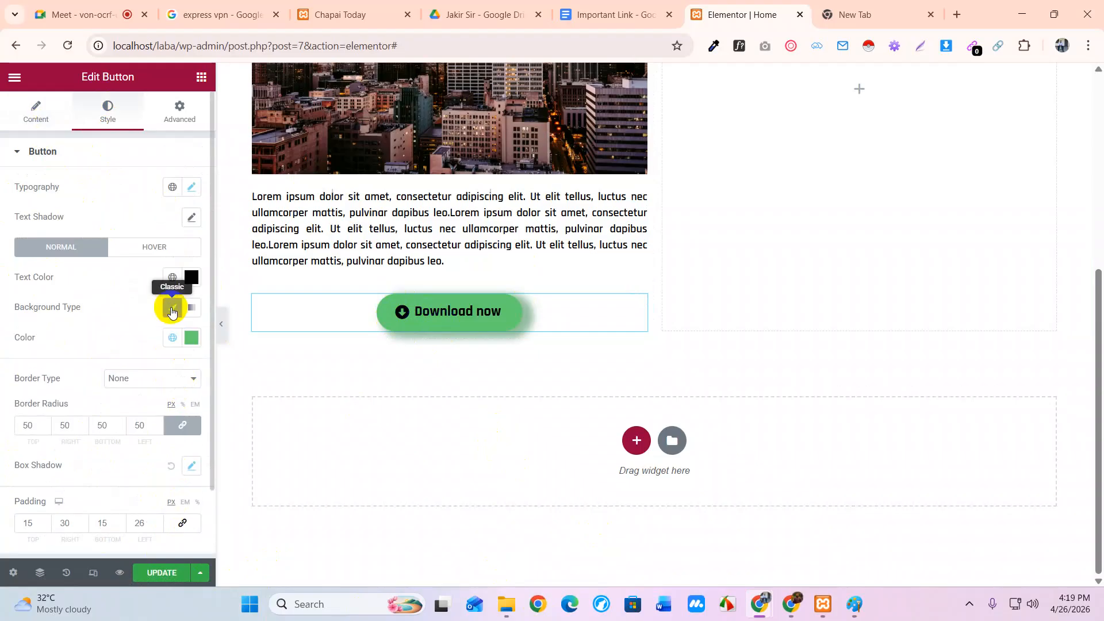
pyautogui.click(192, 339)
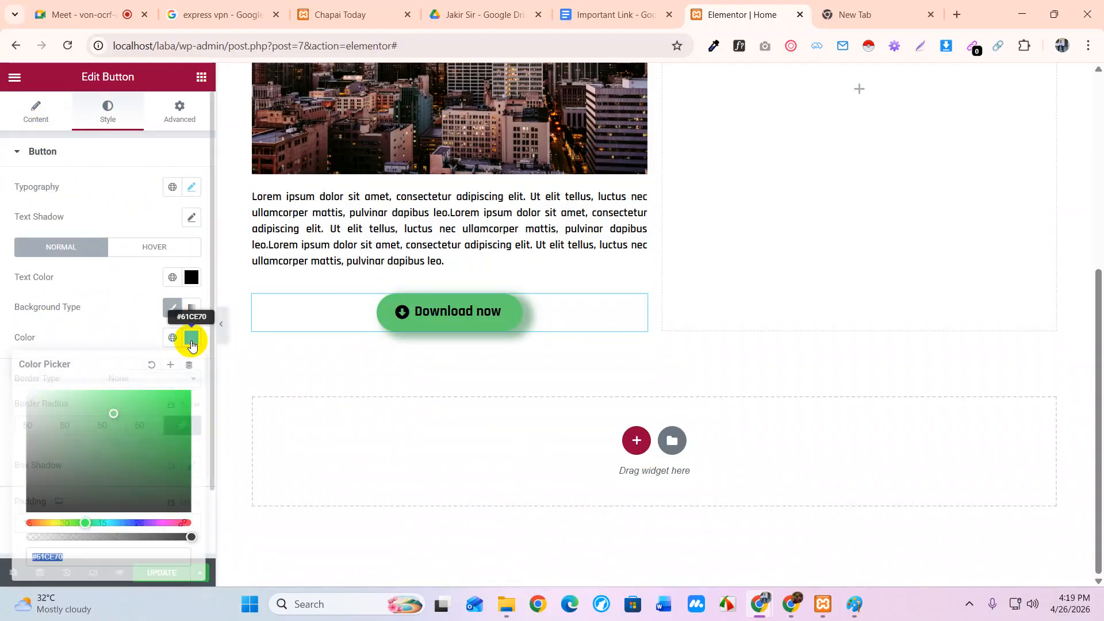
pyautogui.click(33, 523)
pyautogui.moveTo(94, 452); pyautogui.dragTo(184, 409)
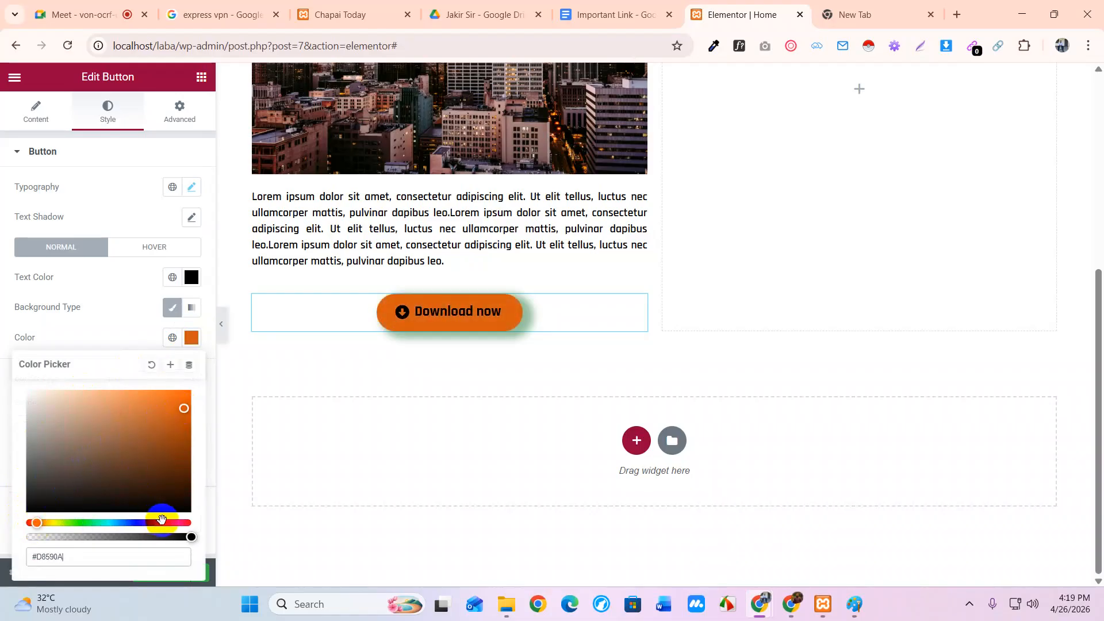
pyautogui.moveTo(161, 522); pyautogui.dragTo(178, 523)
pyautogui.moveTo(180, 445); pyautogui.dragTo(90, 397)
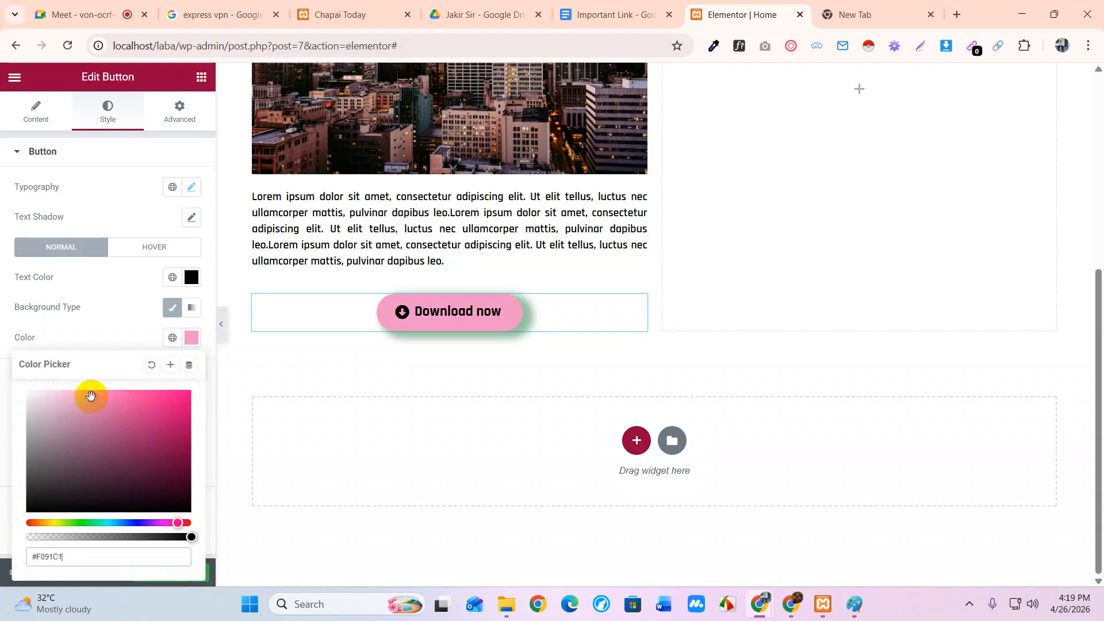
pyautogui.click(79, 523)
pyautogui.moveTo(133, 434); pyautogui.dragTo(52, 411)
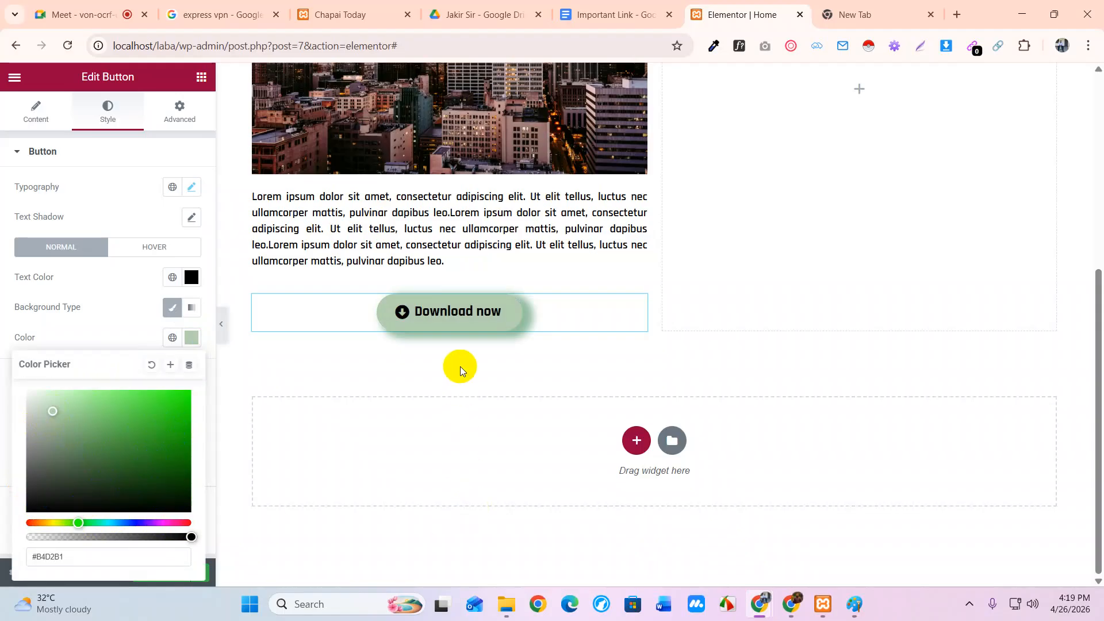
pyautogui.scroll(6, 460, 378)
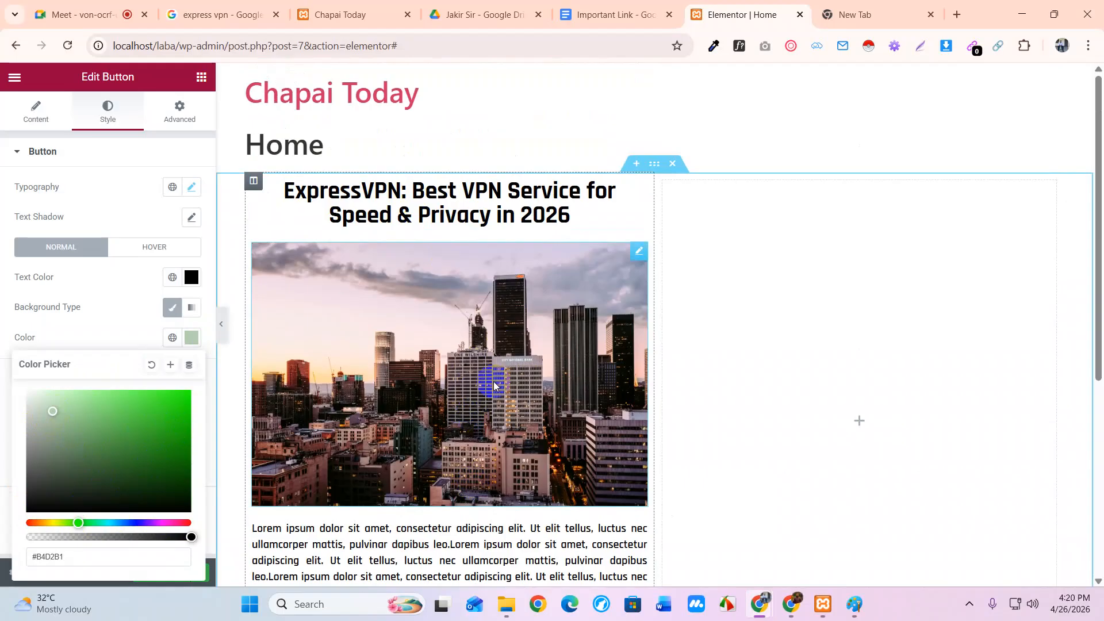
pyautogui.scroll(-5, 439, 342)
pyautogui.scroll(5, 439, 349)
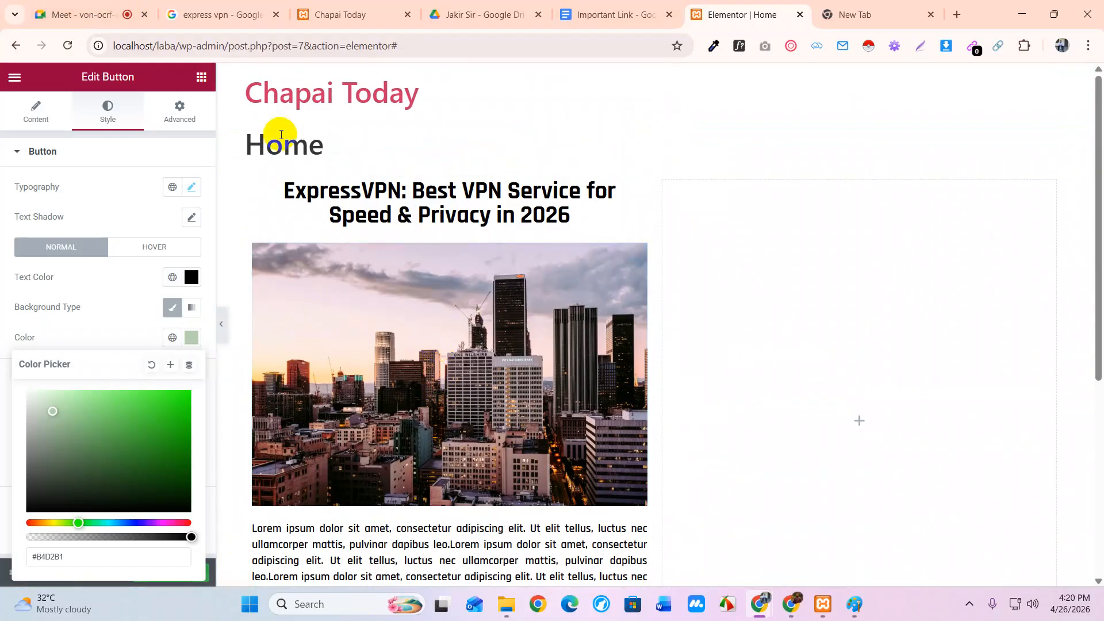
# Browse the widget list and check the live site tab before returning to the editor
pyautogui.click(200, 77)
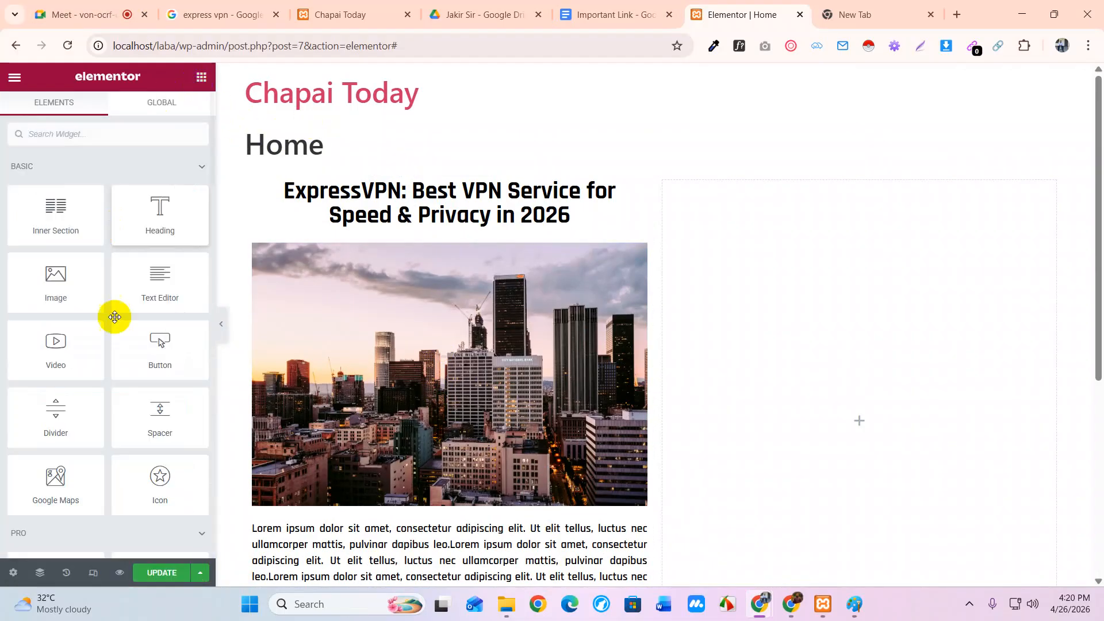
pyautogui.scroll(-1, 153, 353)
pyautogui.scroll(-4, 152, 353)
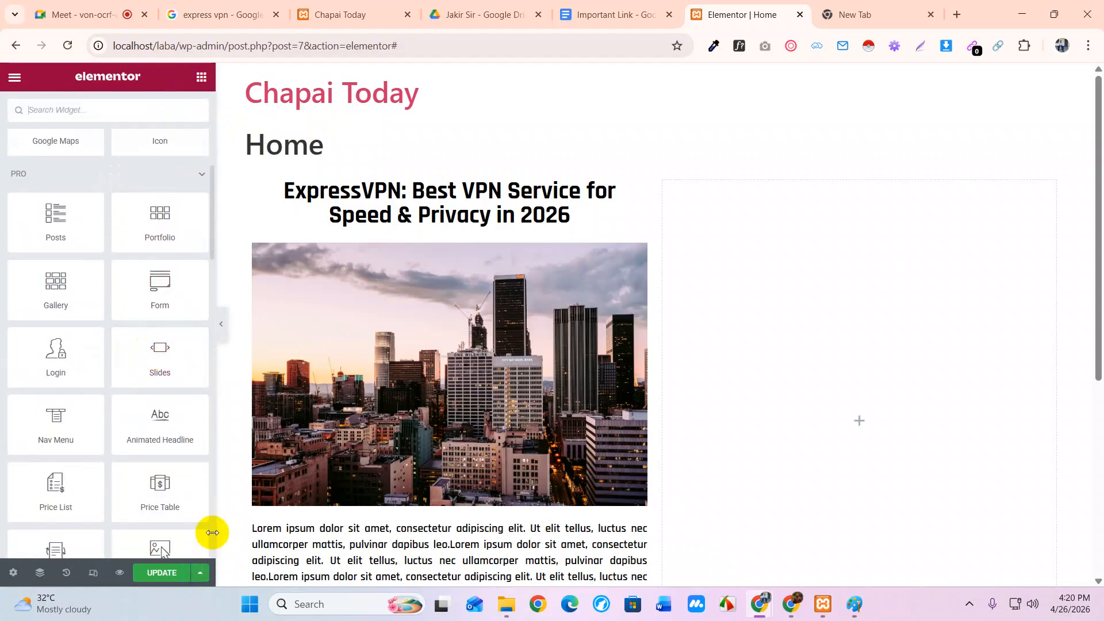
pyautogui.scroll(5, 107, 439)
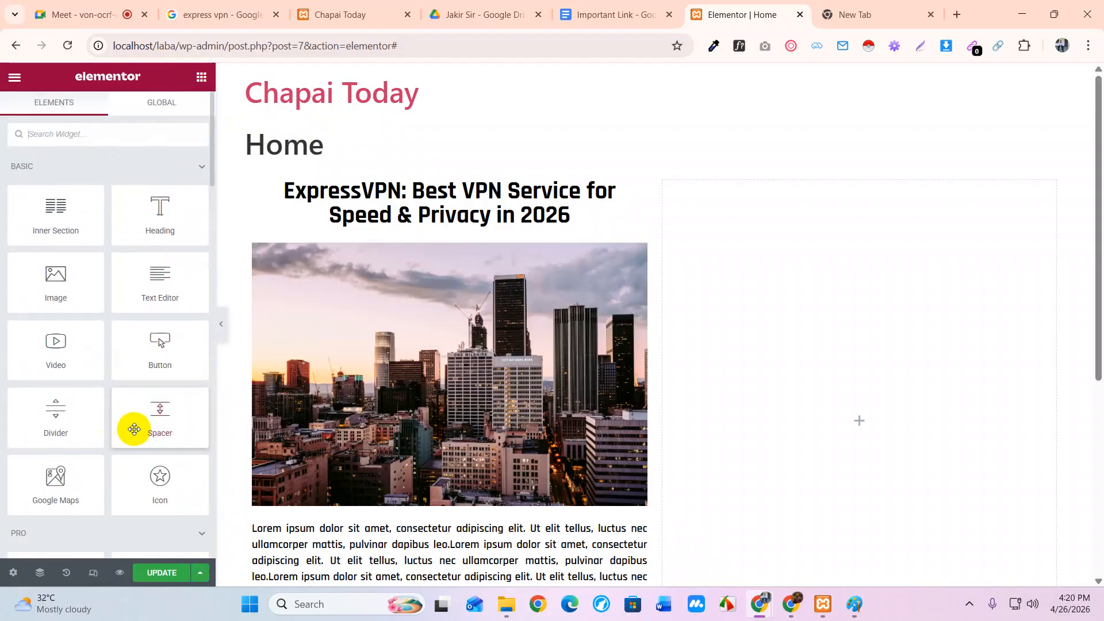
pyautogui.scroll(-3, 77, 431)
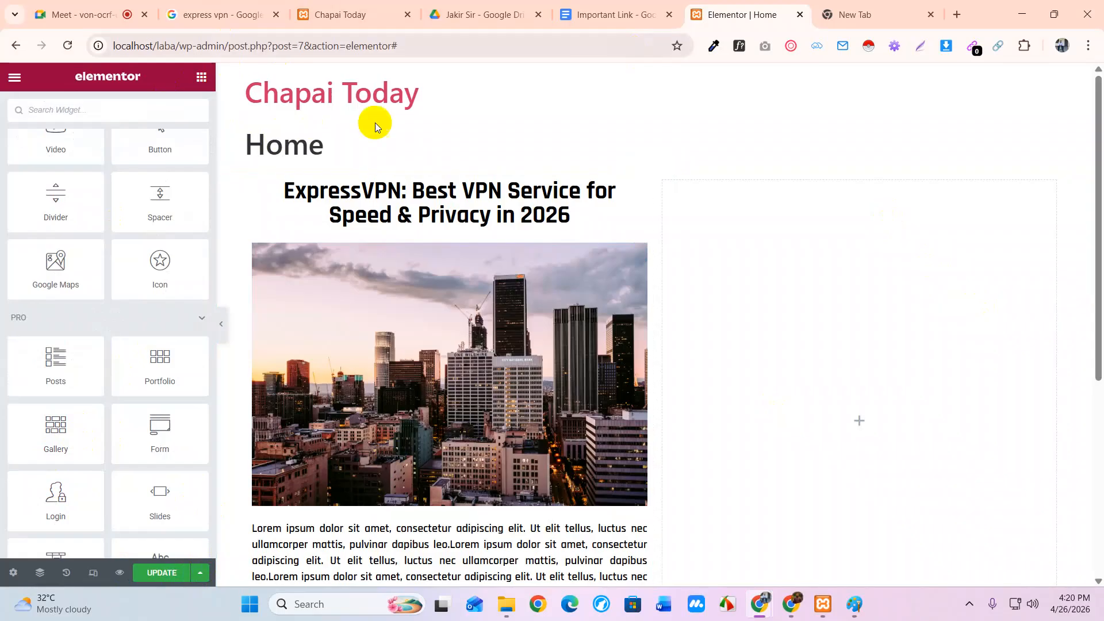
pyautogui.click(351, 14)
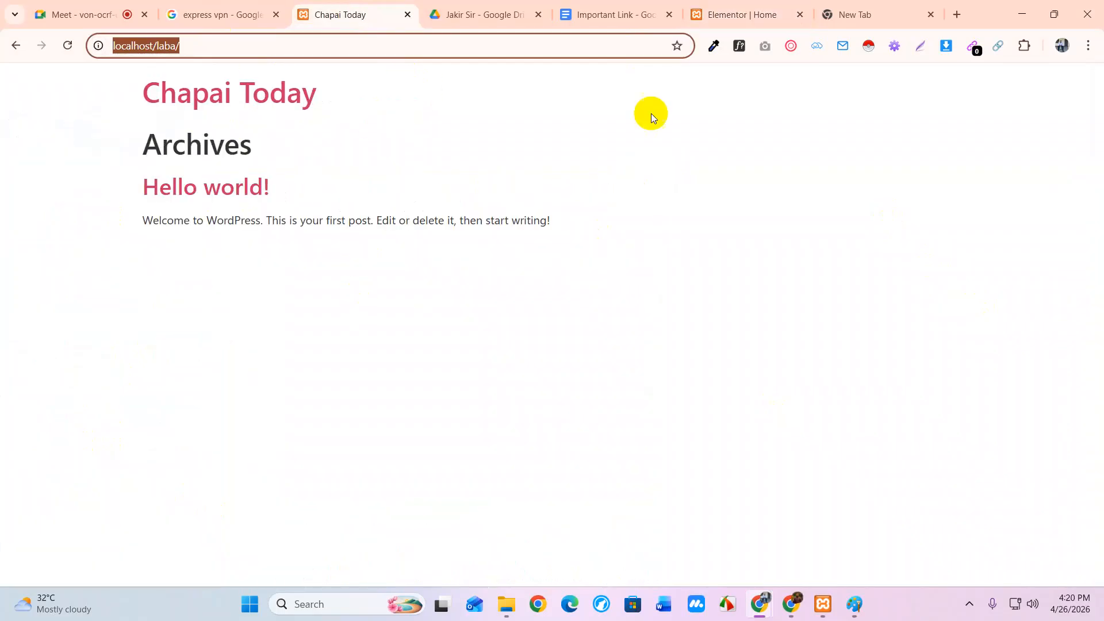
pyautogui.click(740, 11)
pyautogui.scroll(5, 104, 274)
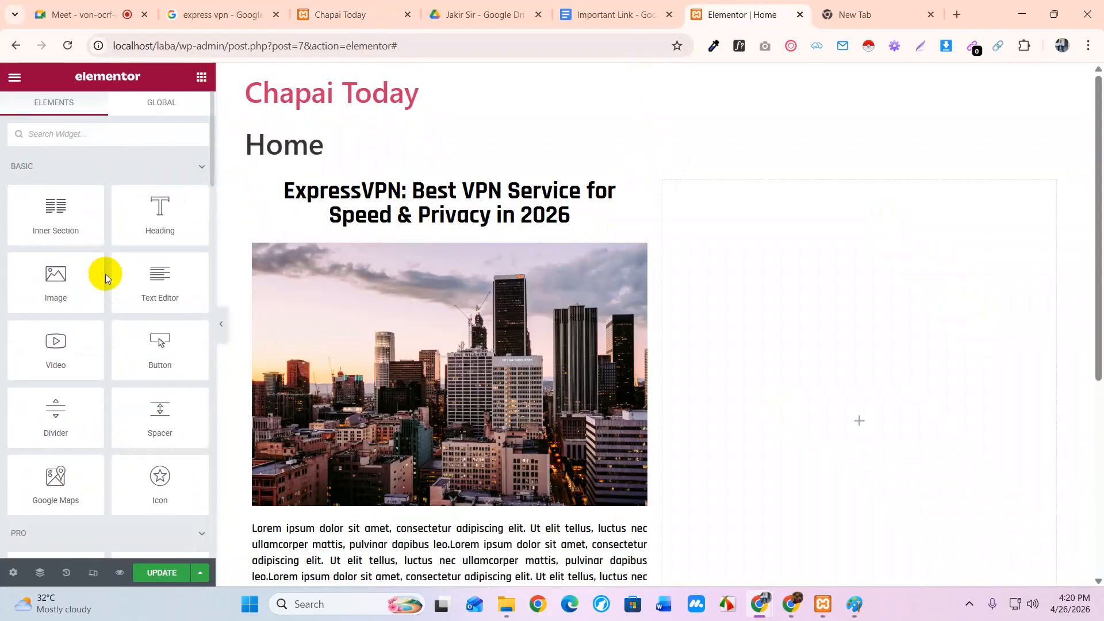
# Open the dashboard in a new tab and start a new blank page, dismissing the Elementor notice
pyautogui.click(14, 81)
pyautogui.rightClick(86, 327)
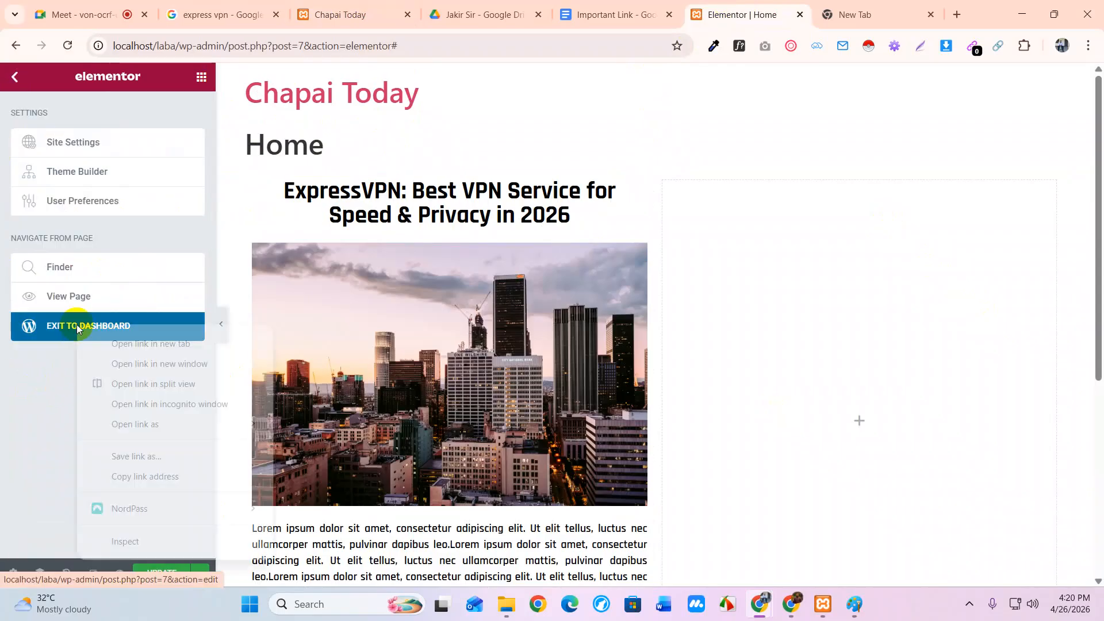
pyautogui.click(140, 341)
pyautogui.click(14, 78)
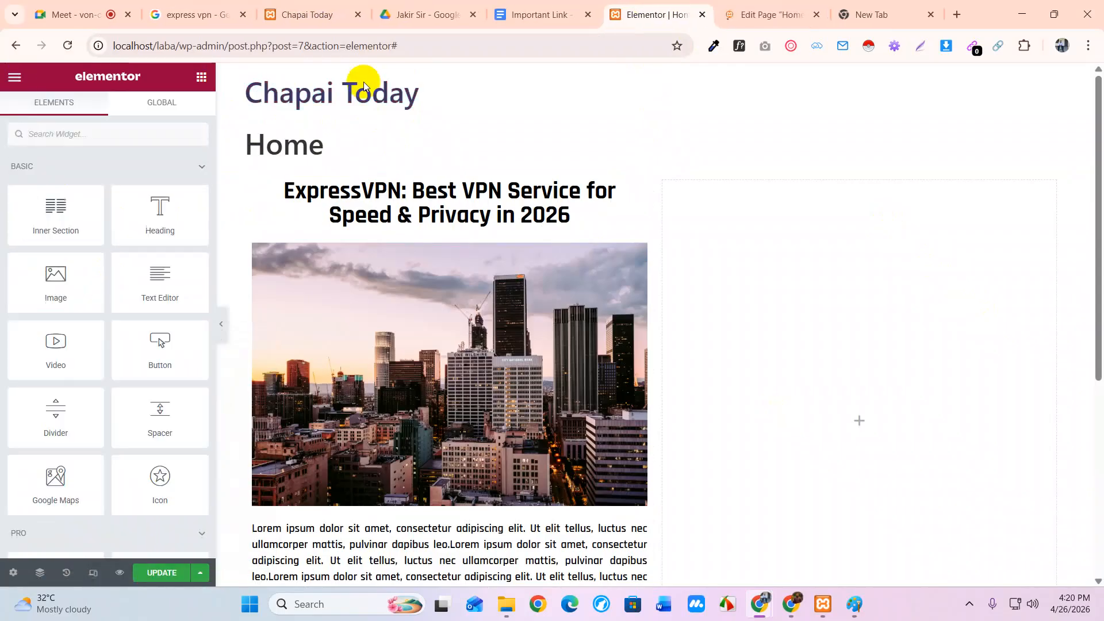
pyautogui.click(765, 15)
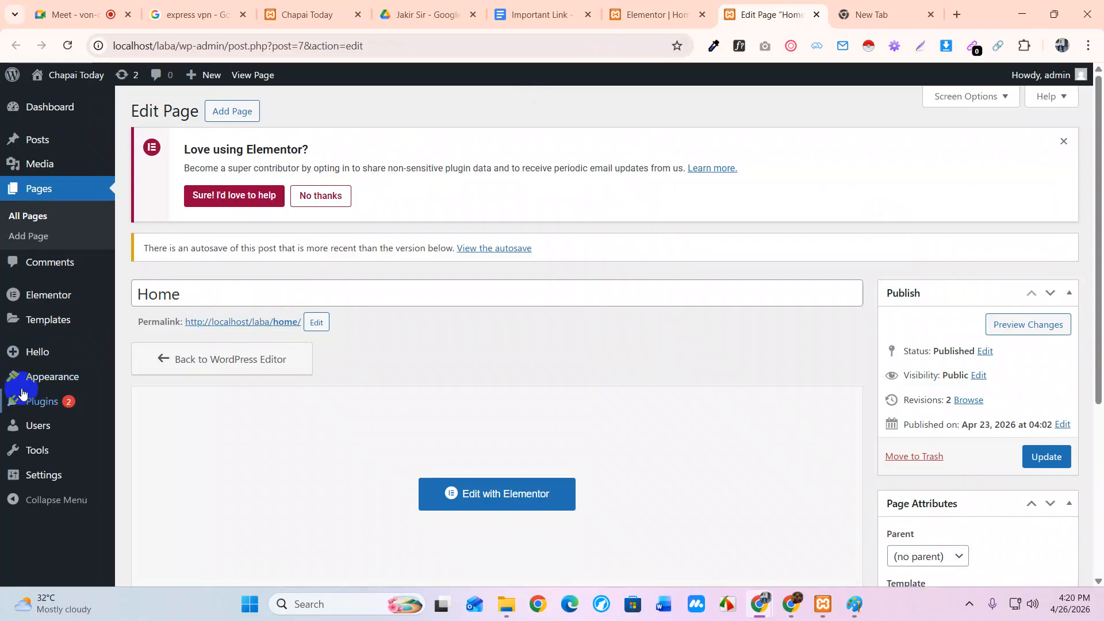
pyautogui.click(35, 237)
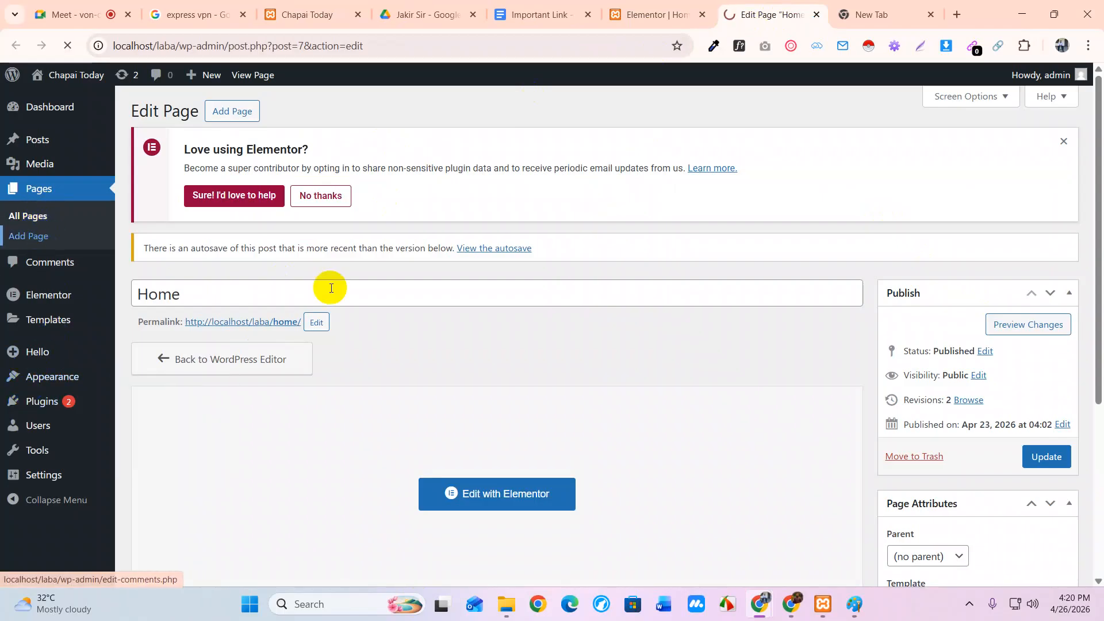
pyautogui.click(1064, 142)
# Title the new page 'Home' and publish it, giving permalink home-2
pyautogui.click(457, 387)
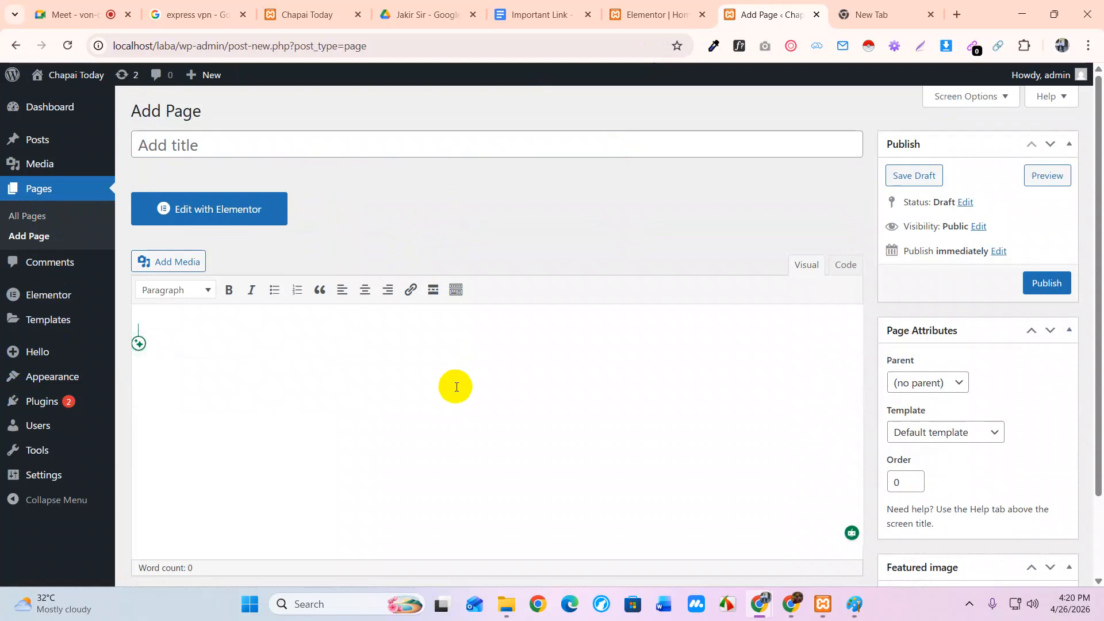
pyautogui.click(203, 151)
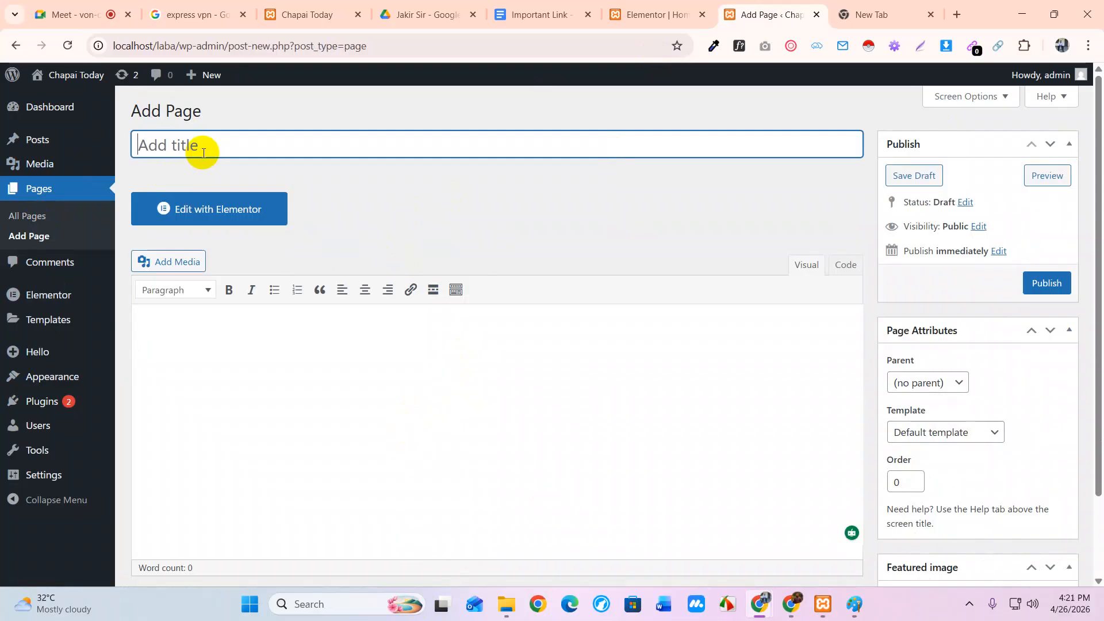
pyautogui.write('Home')
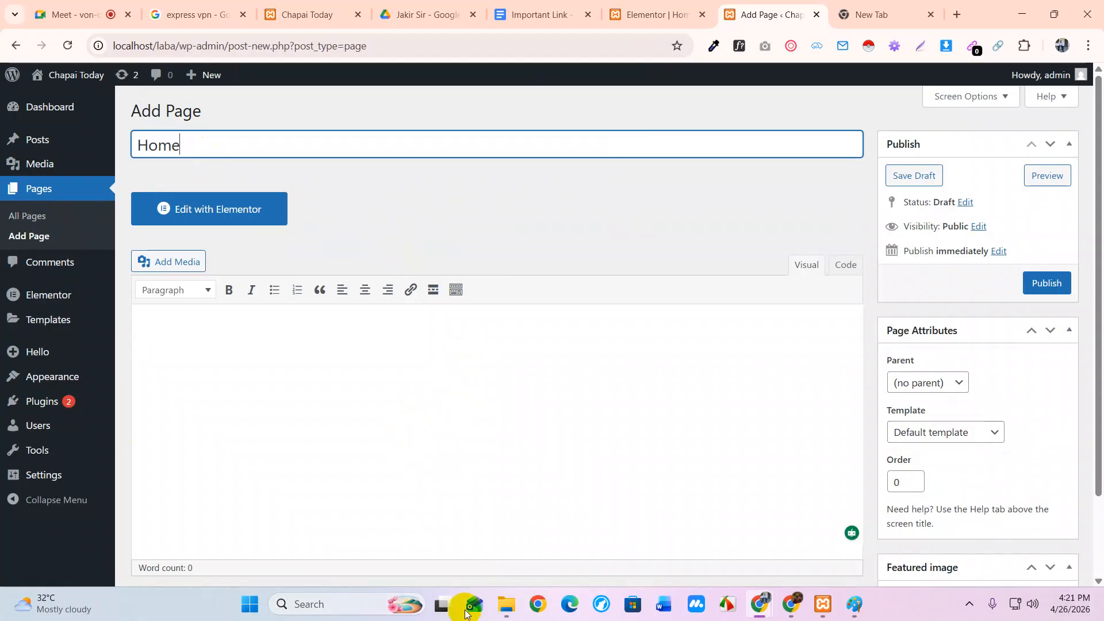
pyautogui.click(1047, 284)
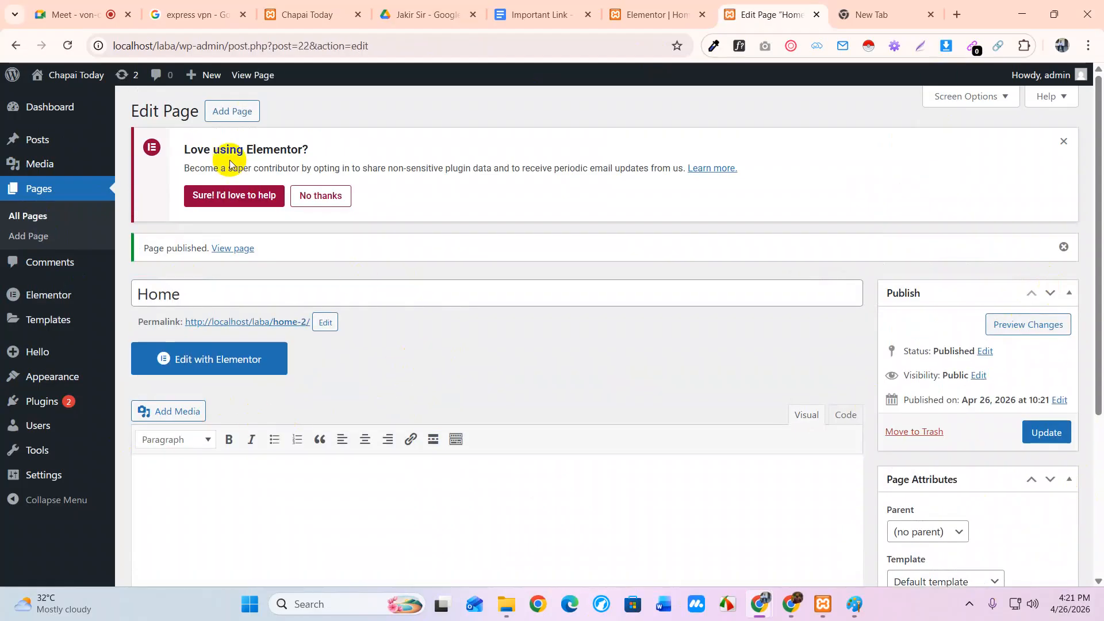
# Open three new-page tabs, then publish an 'About' page and close its tab
pyautogui.middleClick(224, 113)
pyautogui.middleClick(224, 113)
pyautogui.middleClick(224, 112)
pyautogui.middleClick(224, 113)
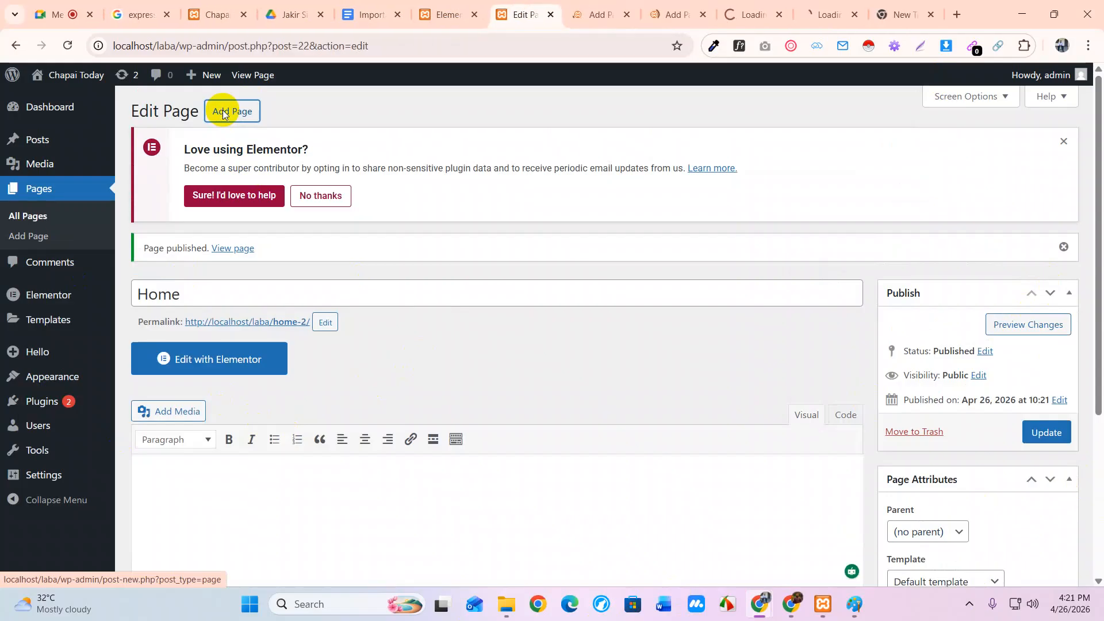
pyautogui.click(597, 15)
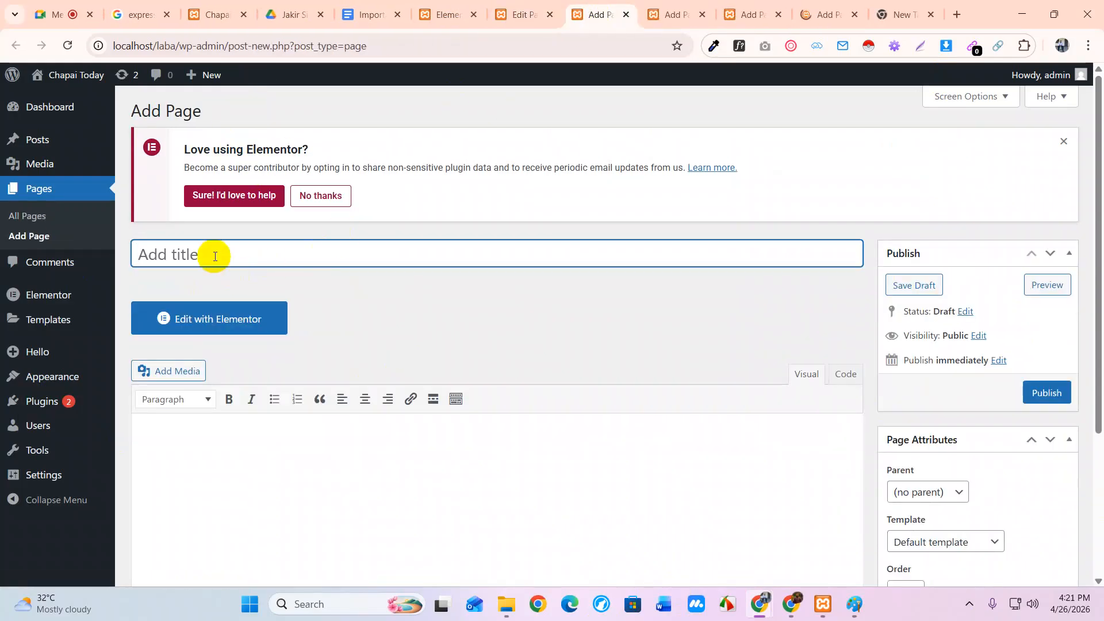
pyautogui.write('About')
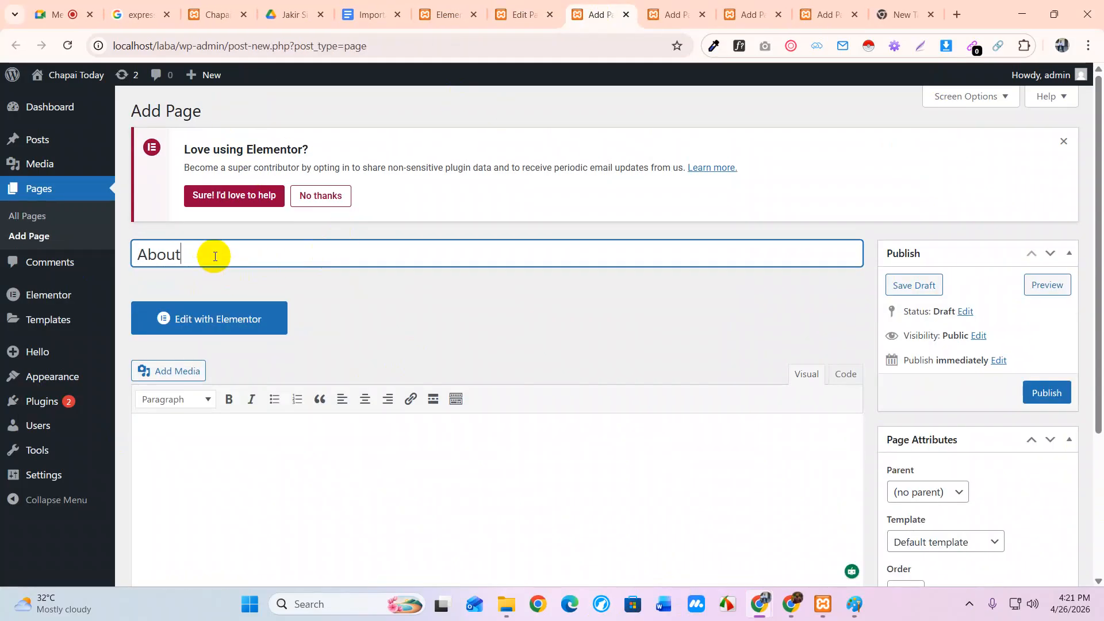
pyautogui.click(1047, 392)
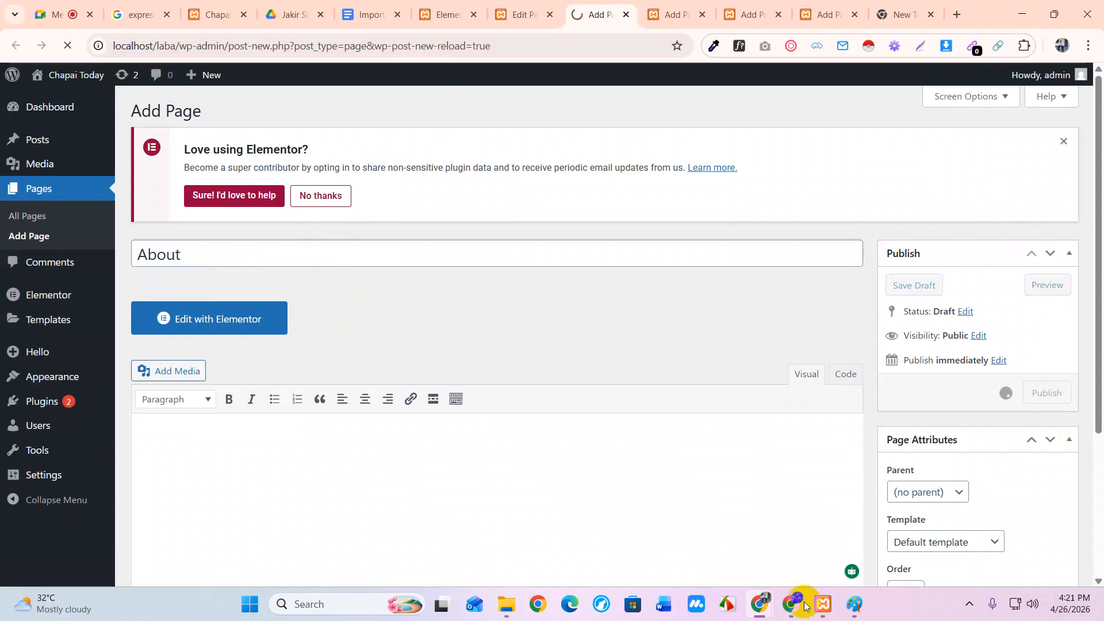
pyautogui.click(625, 15)
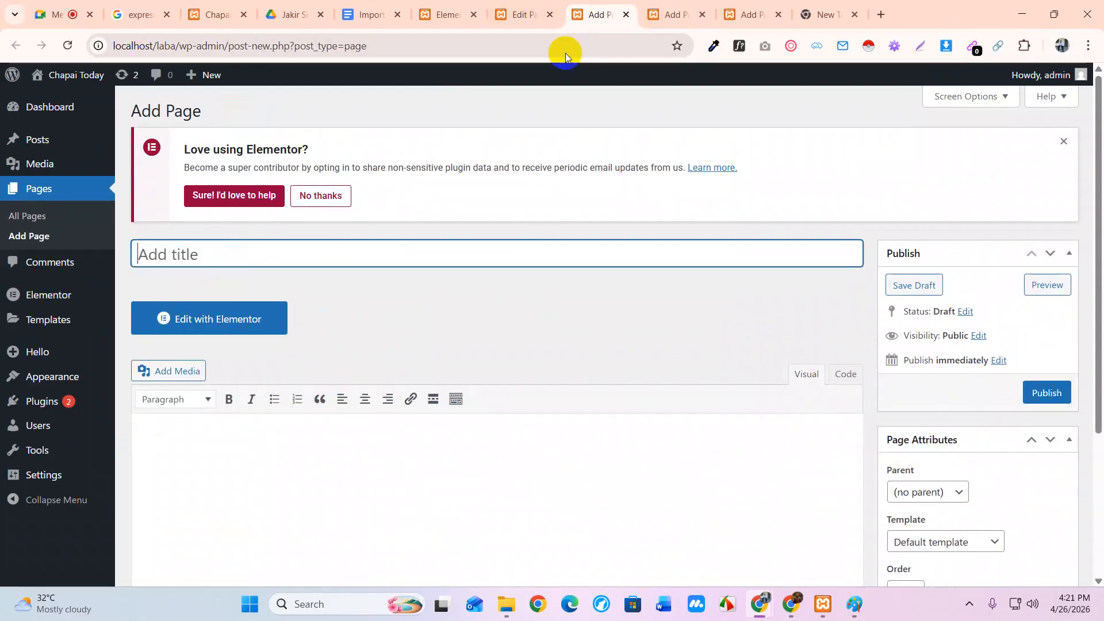
# Dismiss the Elementor notice, then publish a 'Services' page and close its tab
pyautogui.click(1064, 141)
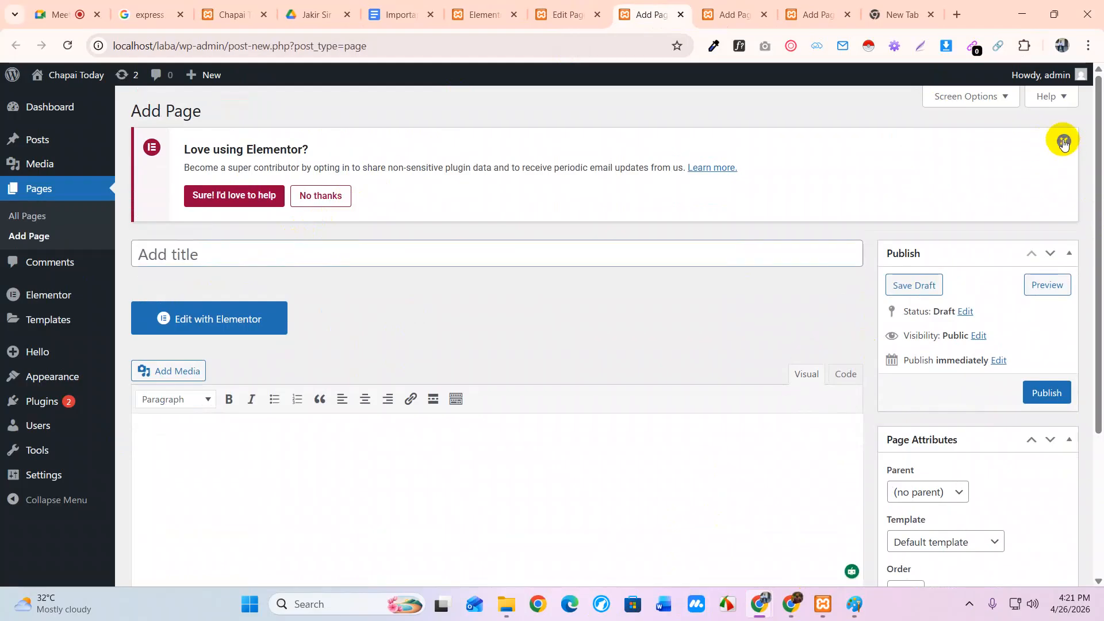
pyautogui.click(321, 148)
pyautogui.write('Services')
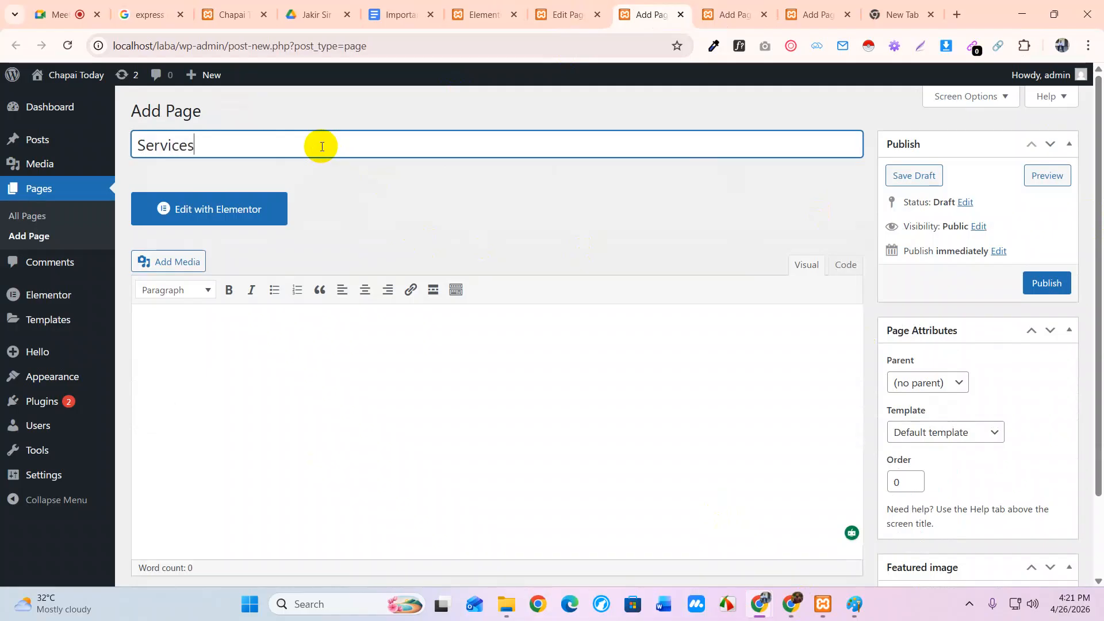
pyautogui.click(1042, 282)
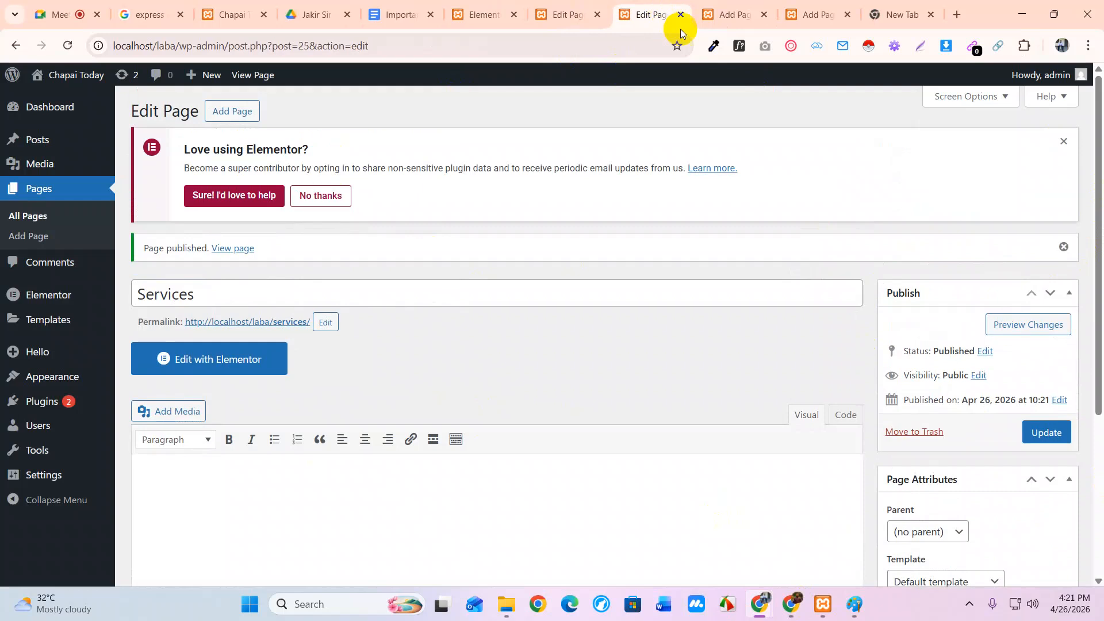
pyautogui.click(680, 21)
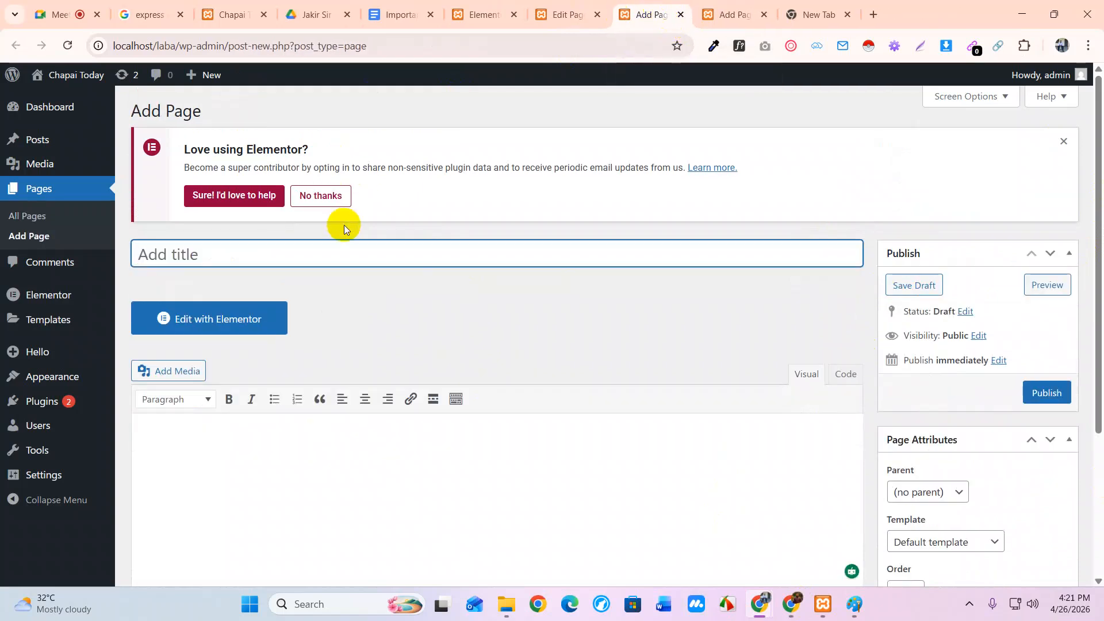
# Publish the 'Portfolio' and 'Contact' pages, closing each tab afterwards
pyautogui.write('Portfolio')
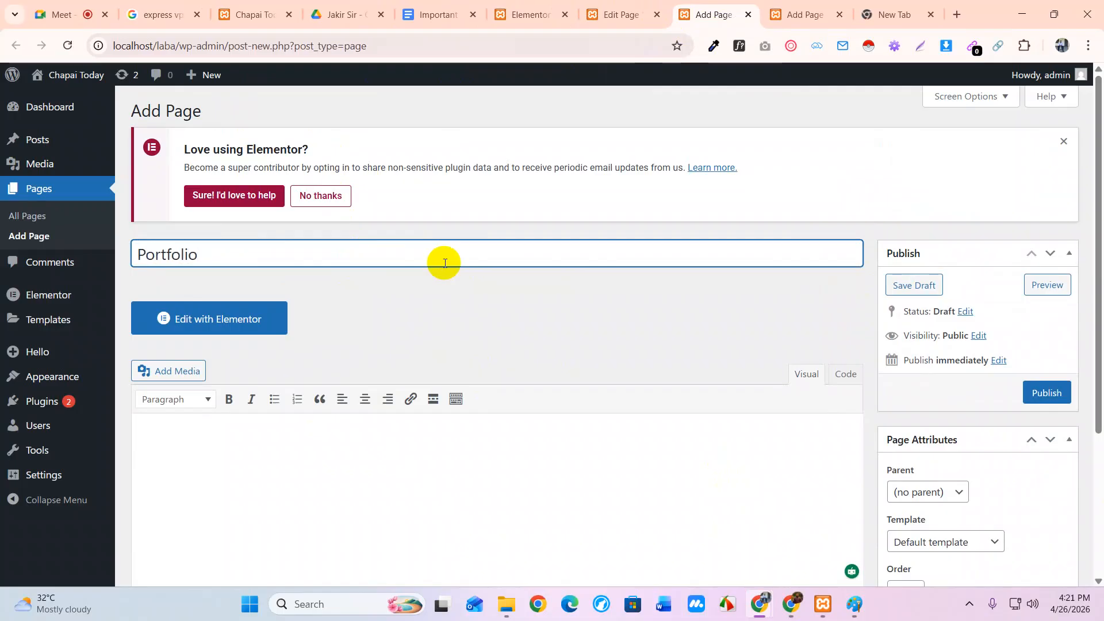
pyautogui.click(1045, 393)
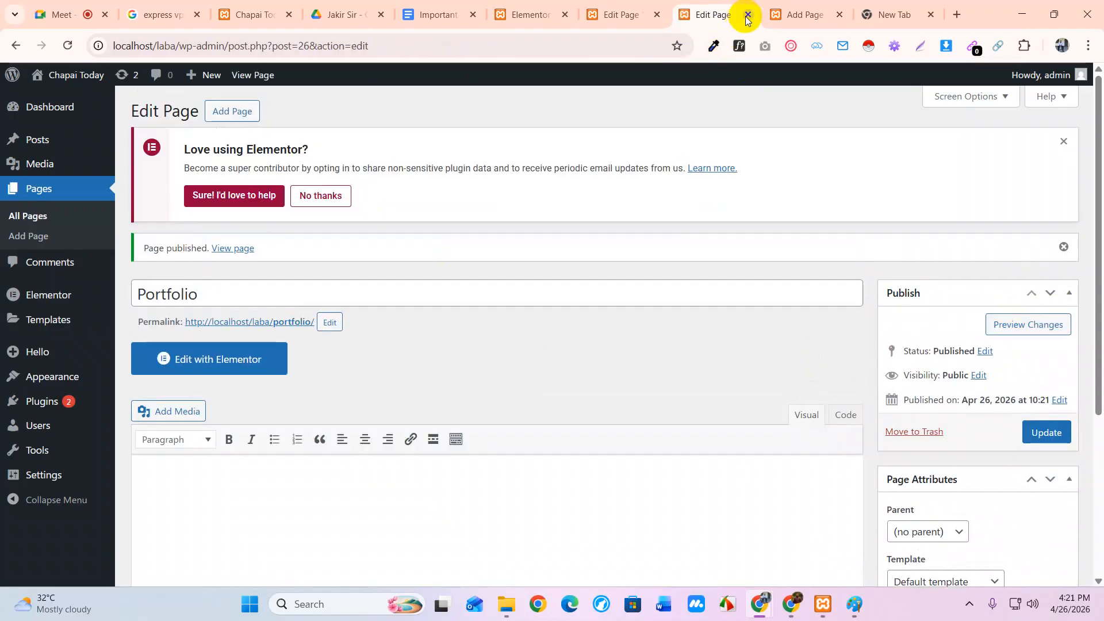
pyautogui.click(748, 14)
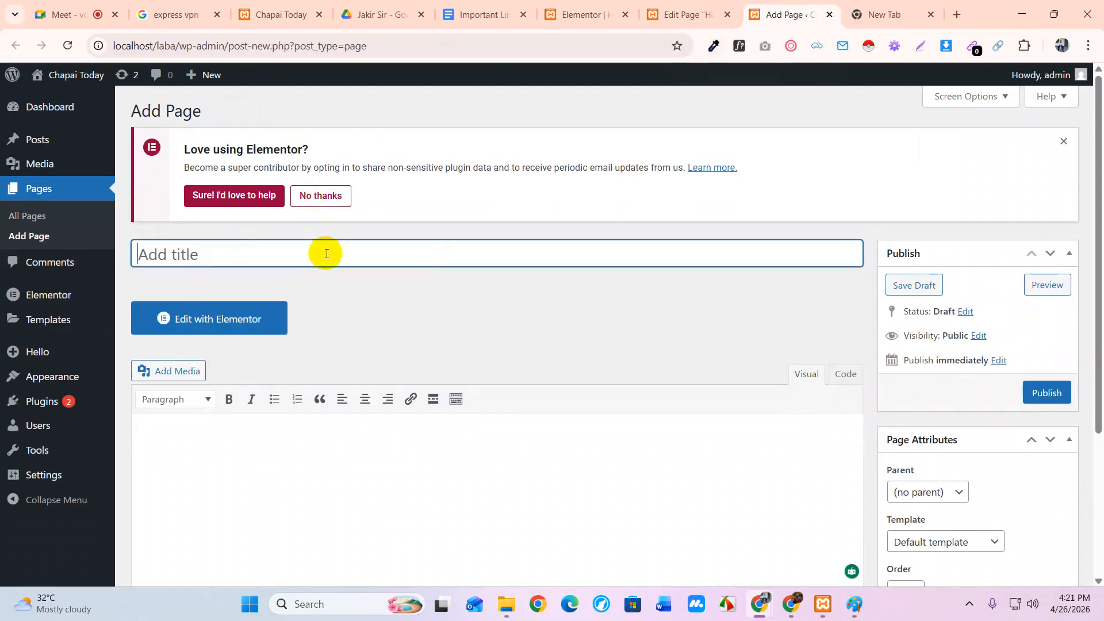
pyautogui.write('Contact')
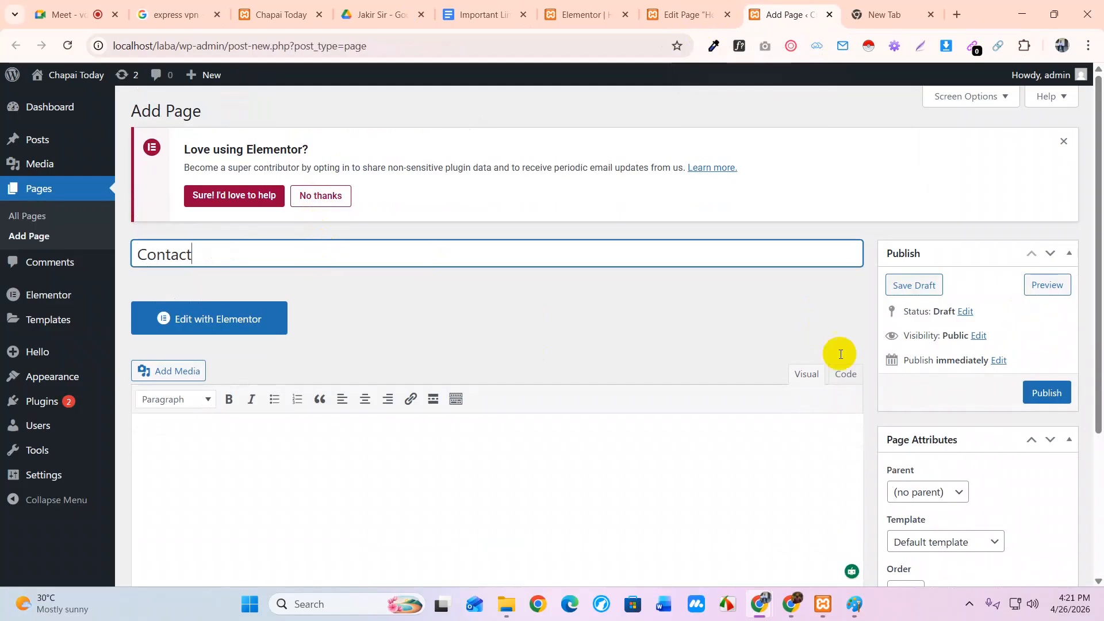
pyautogui.click(1046, 394)
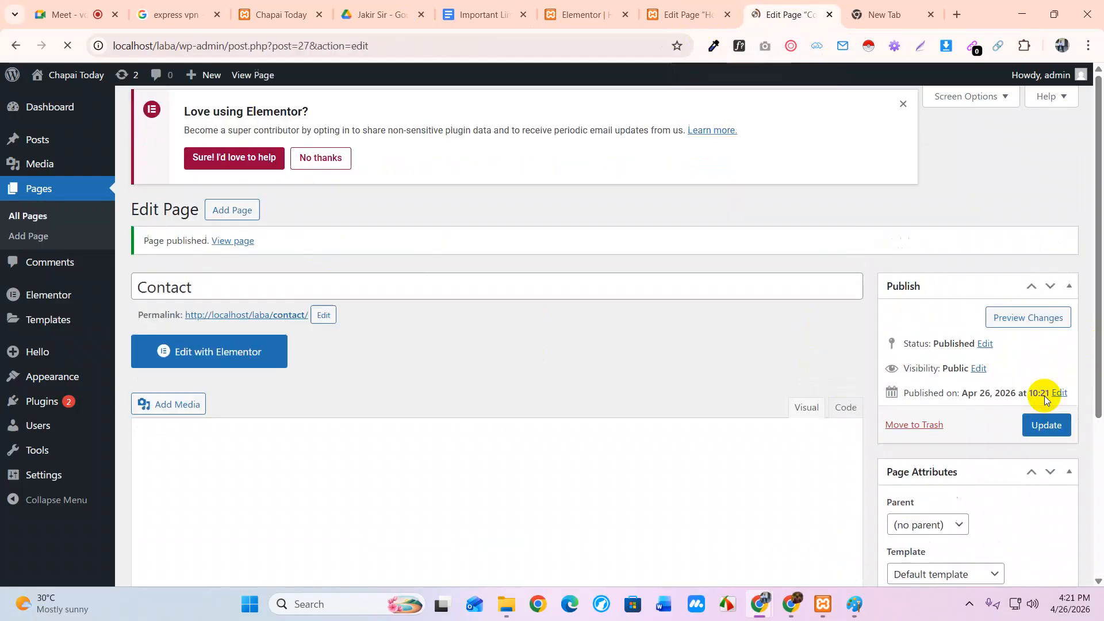
pyautogui.click(828, 16)
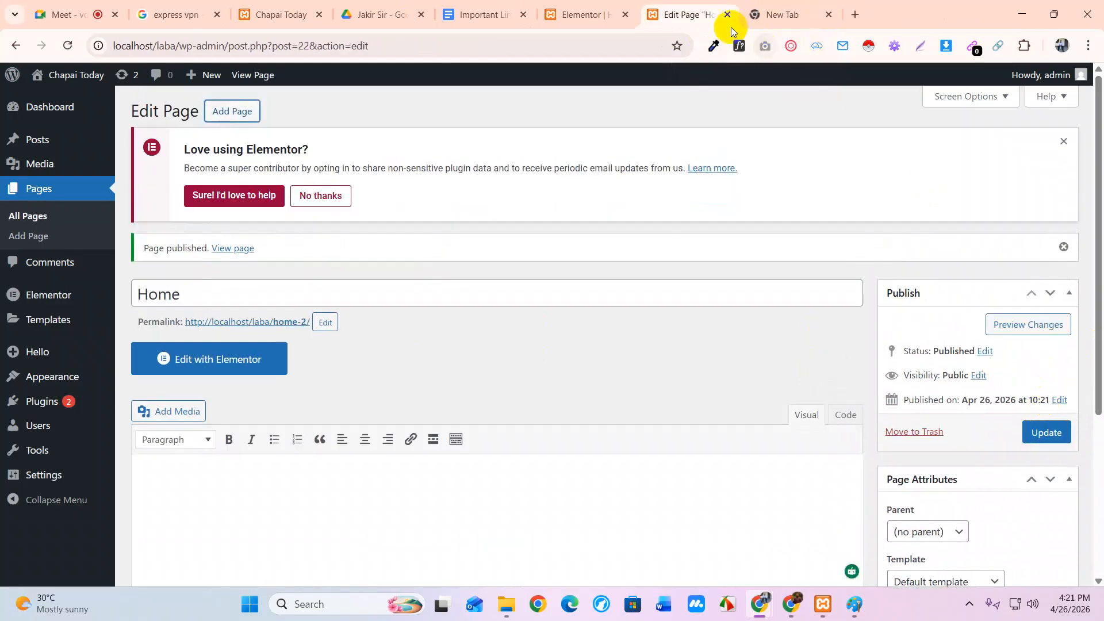
# Review All Pages to confirm About, Contact, Home, Portfolio and Services are published
pyautogui.click(35, 216)
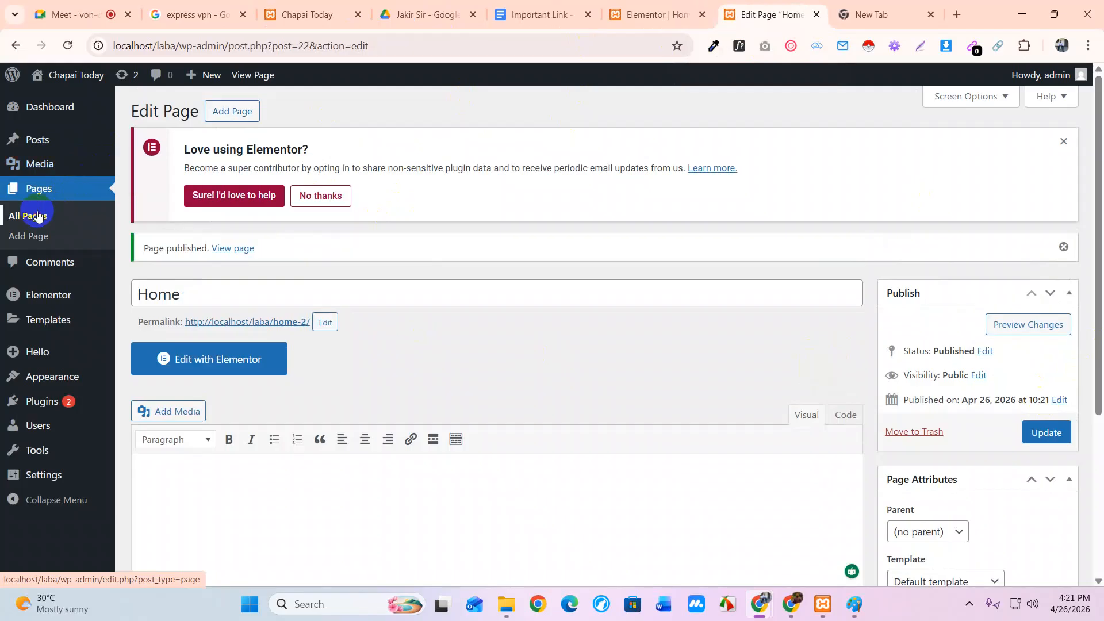
pyautogui.scroll(-4, 584, 379)
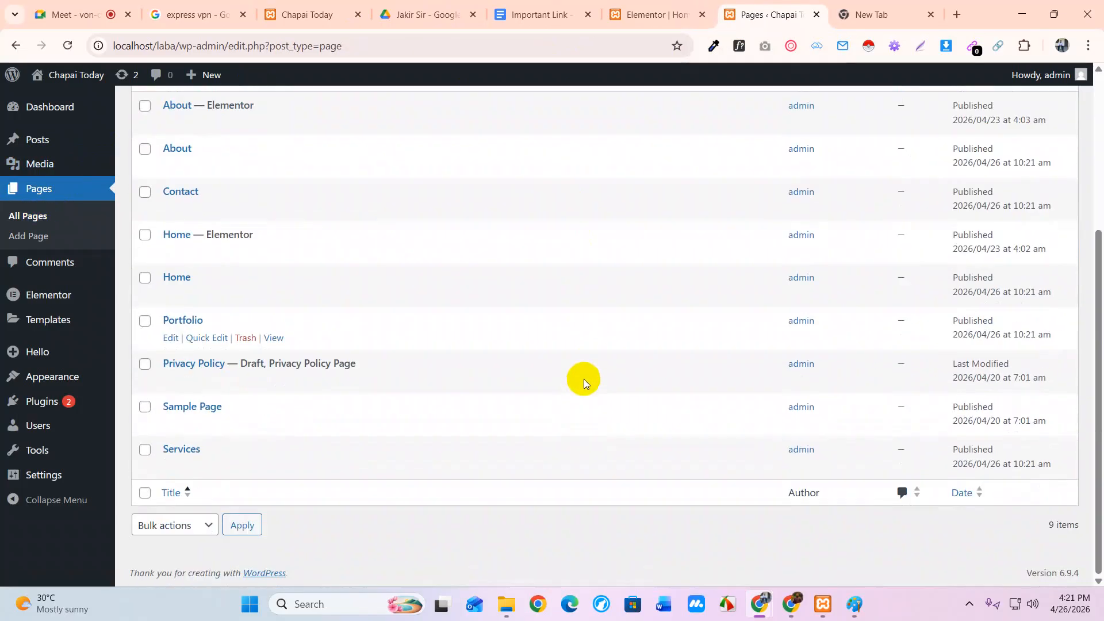
pyautogui.scroll(3, 584, 380)
pyautogui.scroll(-3, 584, 383)
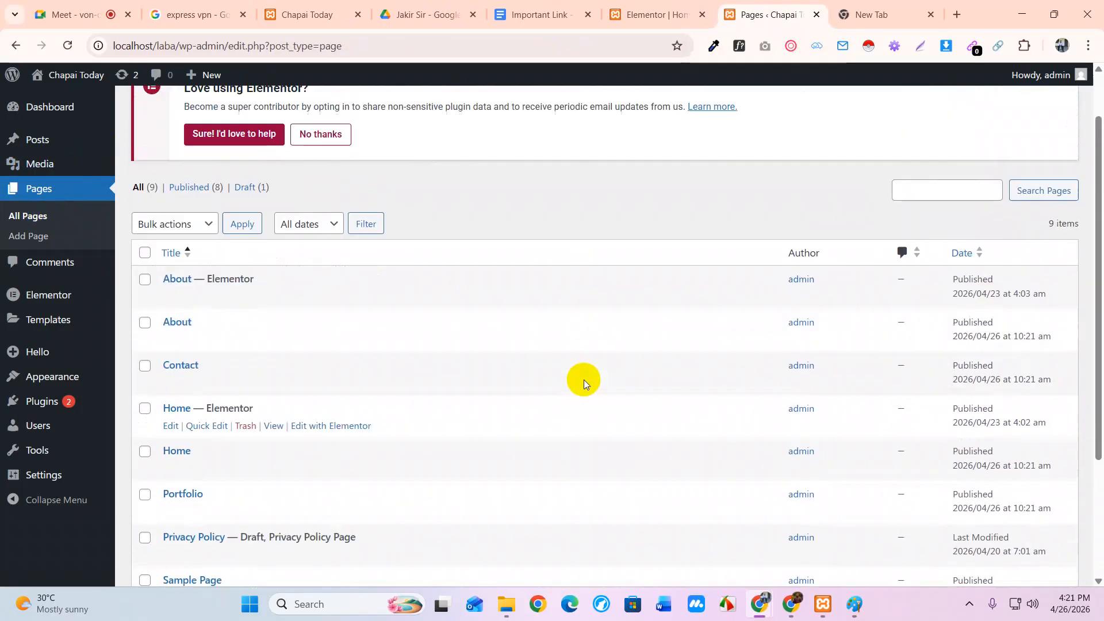
pyautogui.scroll(5, 584, 380)
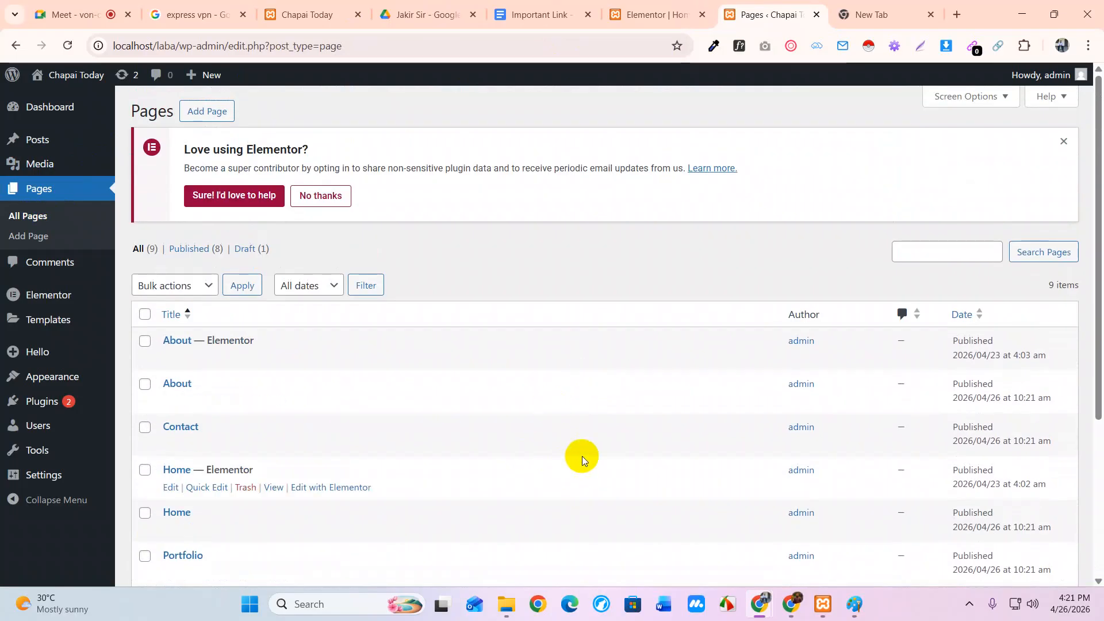
pyautogui.click(62, 378)
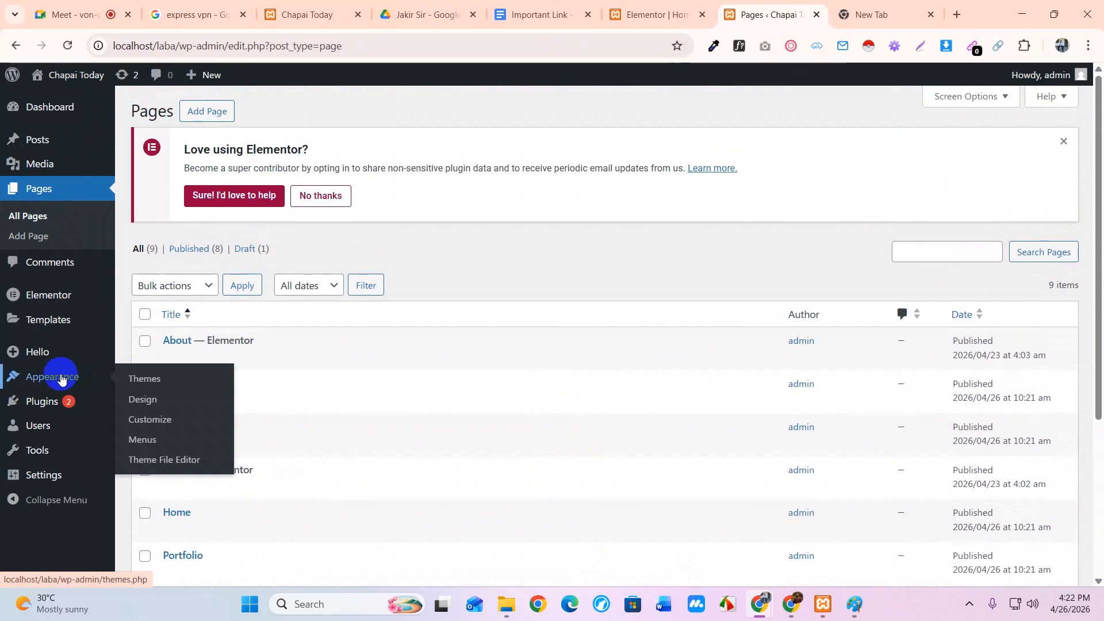
# In Appearance > Menus, create 'Main Menu' with the Header location ticked
pyautogui.click(147, 439)
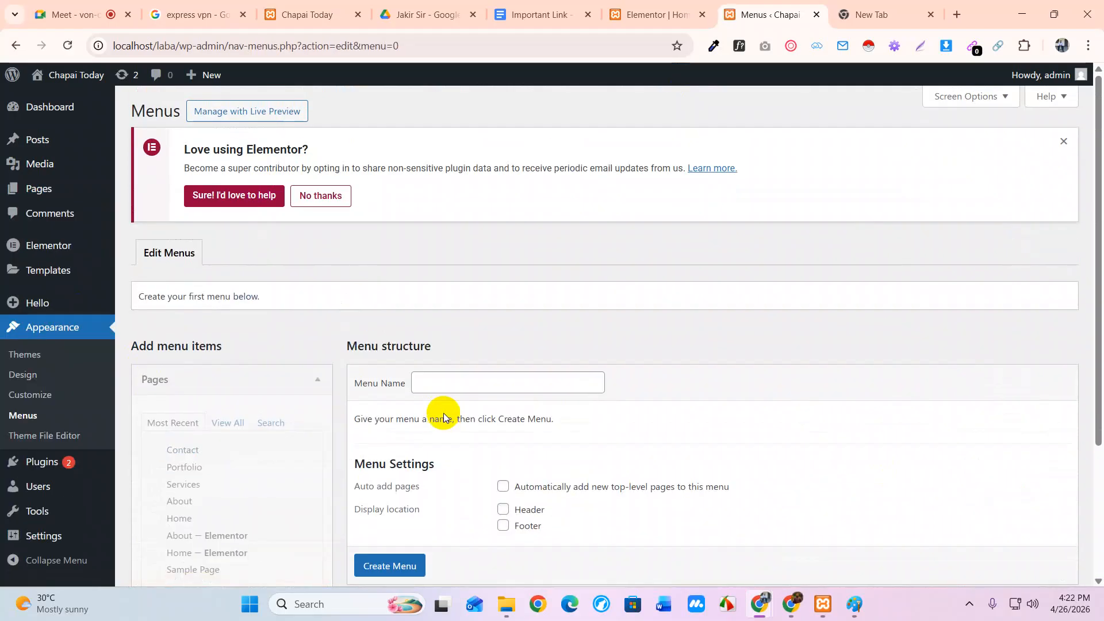
pyautogui.scroll(-3, 444, 413)
pyautogui.click(441, 236)
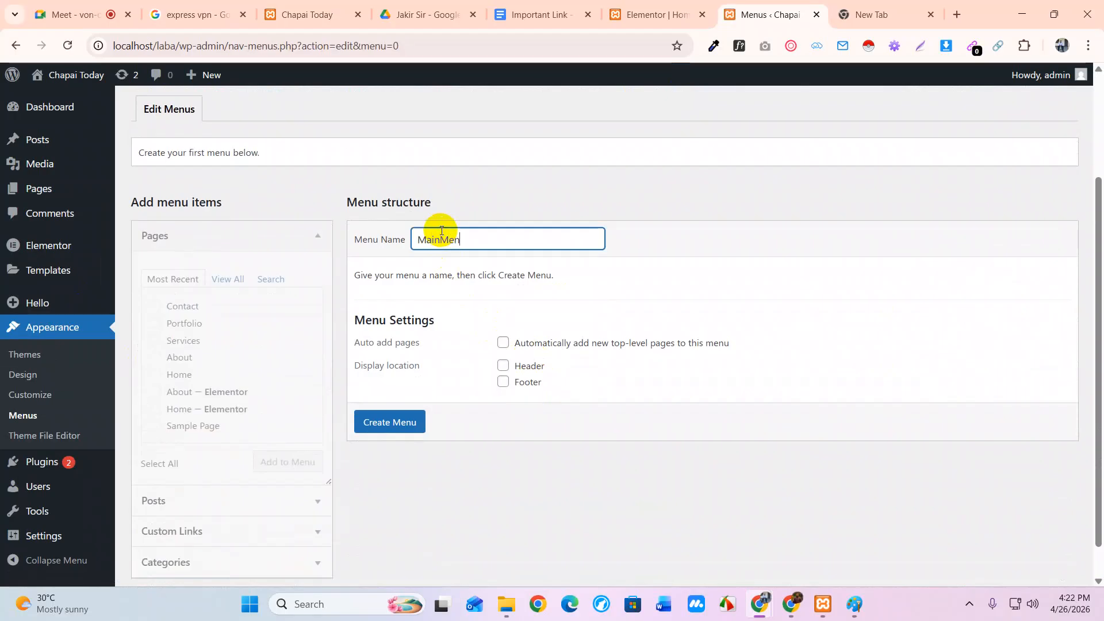
pyautogui.click(439, 240)
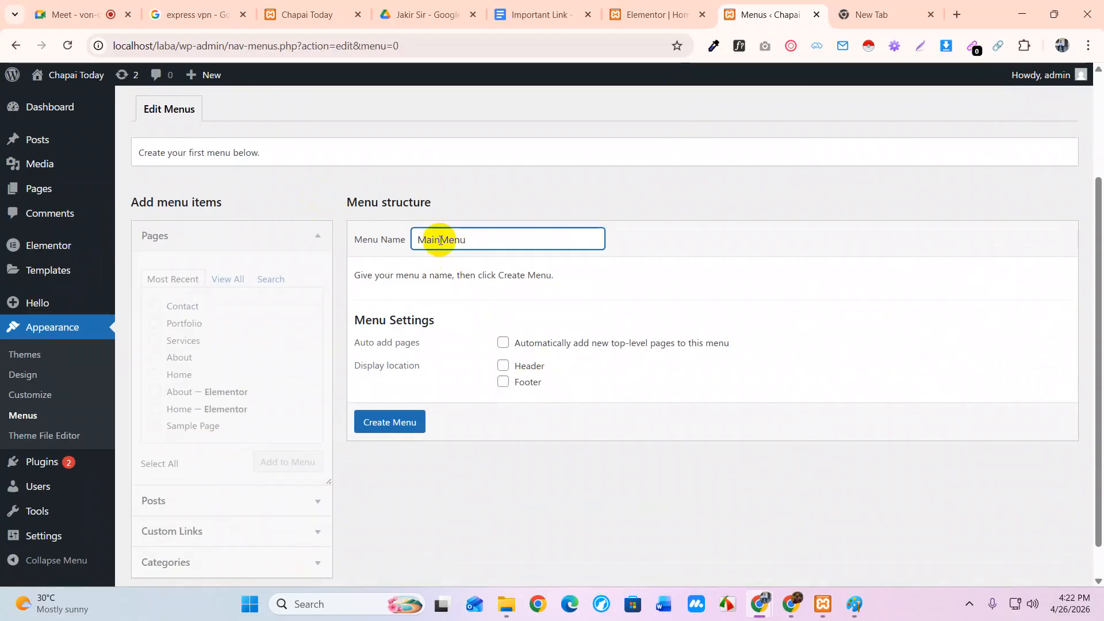
pyautogui.click(504, 366)
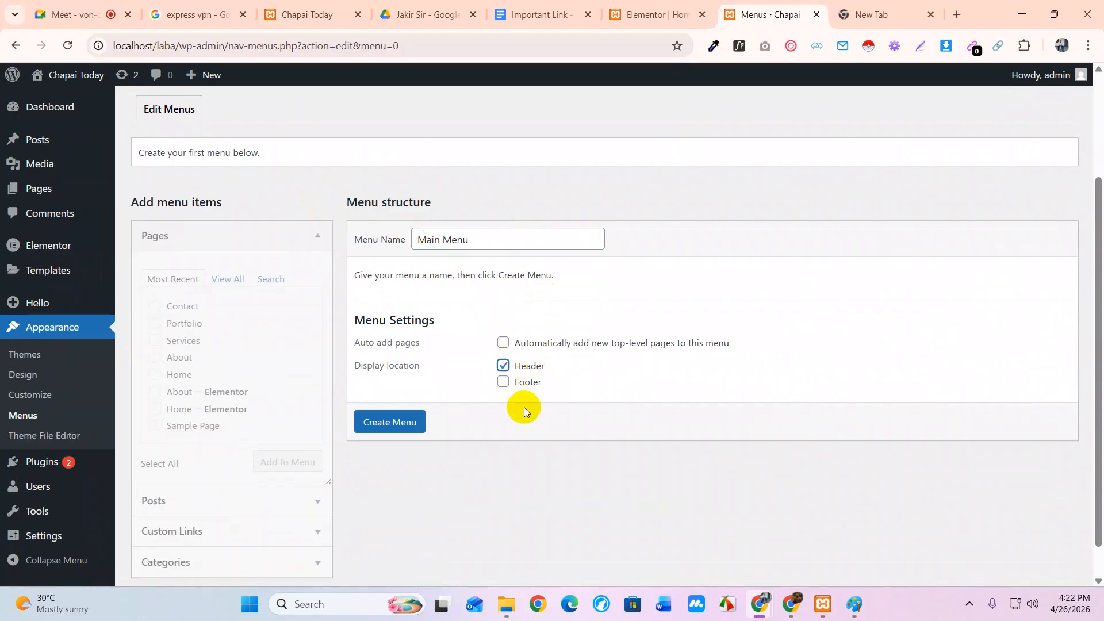
pyautogui.click(383, 430)
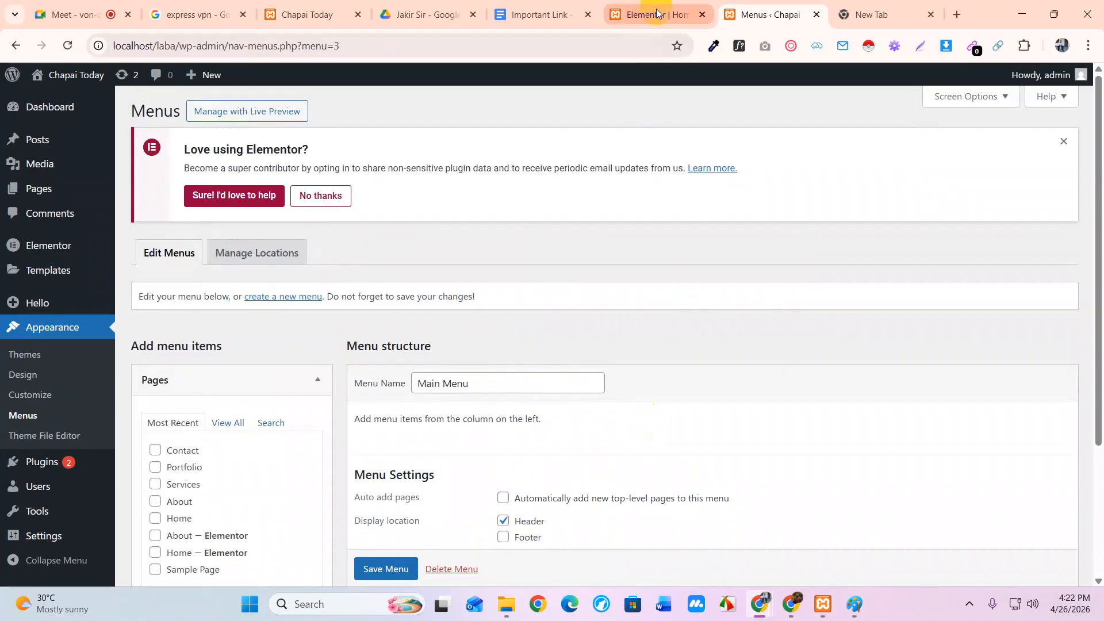
# Check the live front page via Visit Site, then return to the Home page's Elementor tab
pyautogui.moveTo(66, 74)
pyautogui.click(40, 101)
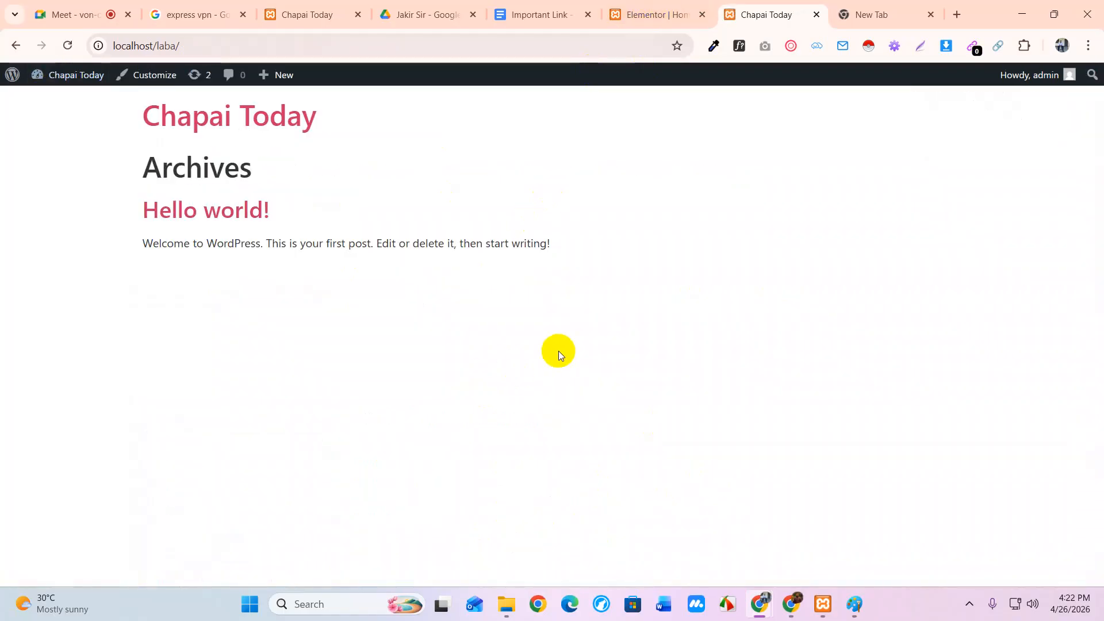
pyautogui.moveTo(564, 323); pyautogui.dragTo(99, 128)
pyautogui.click(594, 140)
pyautogui.click(656, 14)
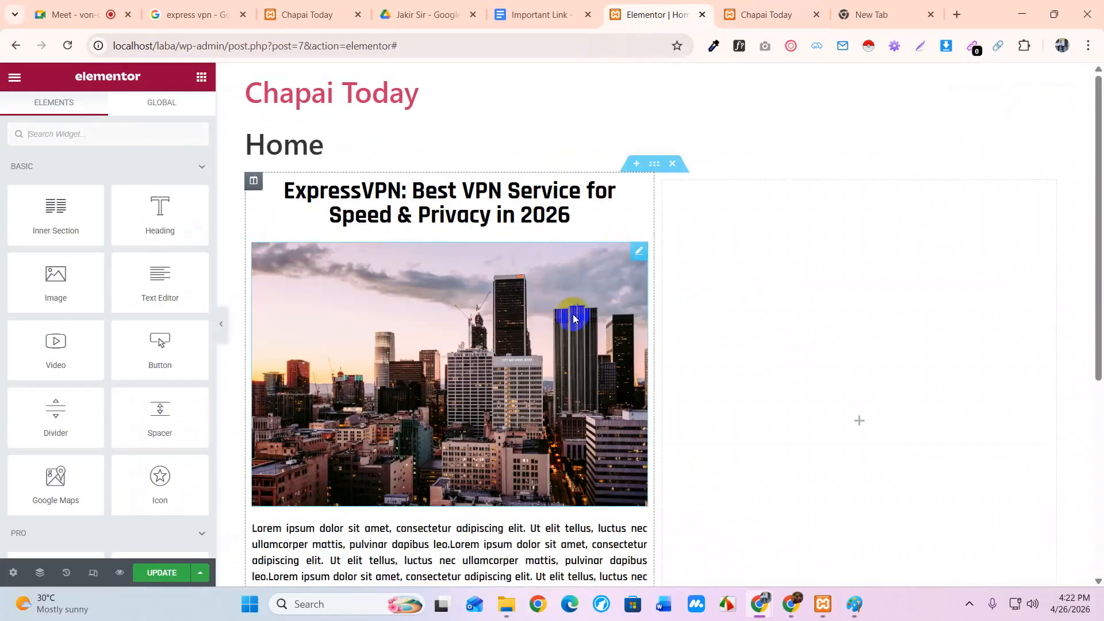
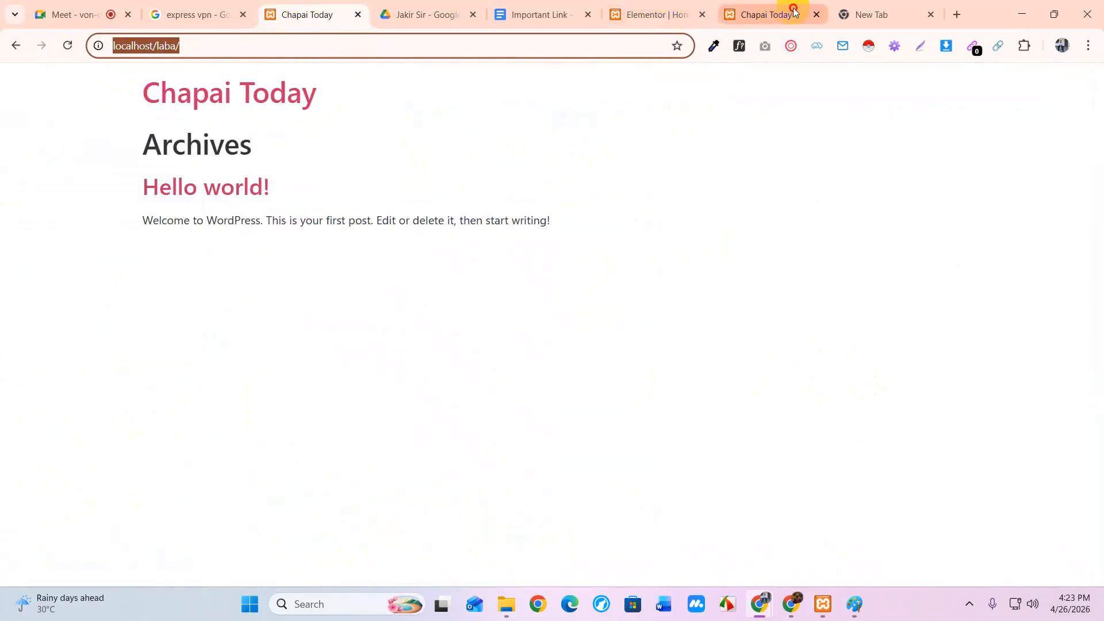
# Switch to the Chapai Today tab, showing the Archives heading and the Hello world! post
pyautogui.click(791, 14)
# Add Contact, Portfolio, Services, About — Elementor and Home — Elementor pages to the Main Menu
pyautogui.moveTo(75, 85)
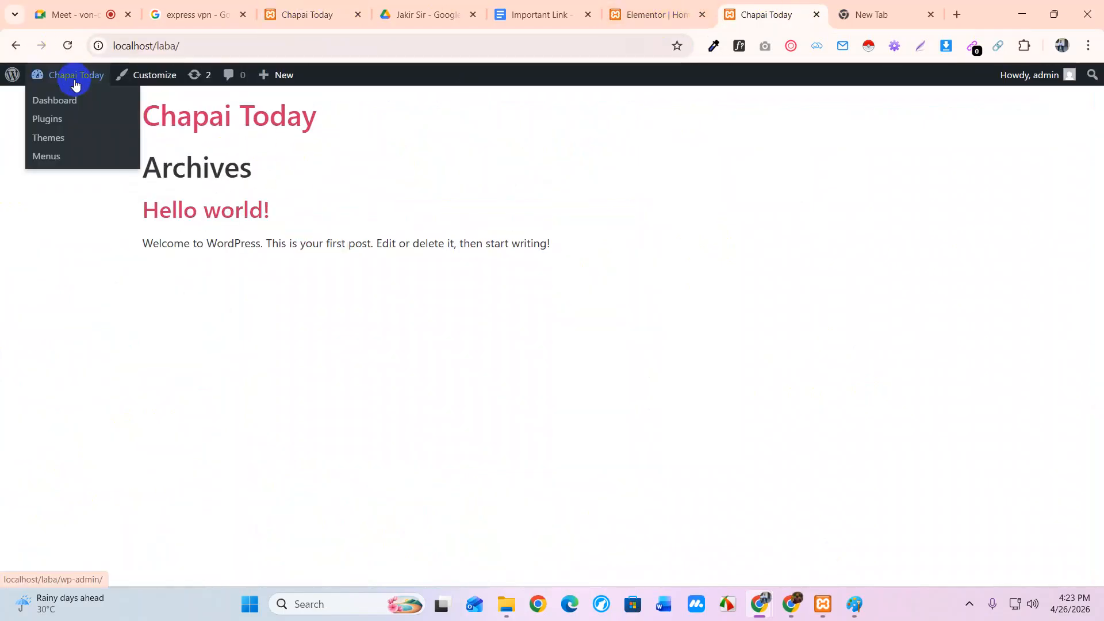
pyautogui.click(48, 138)
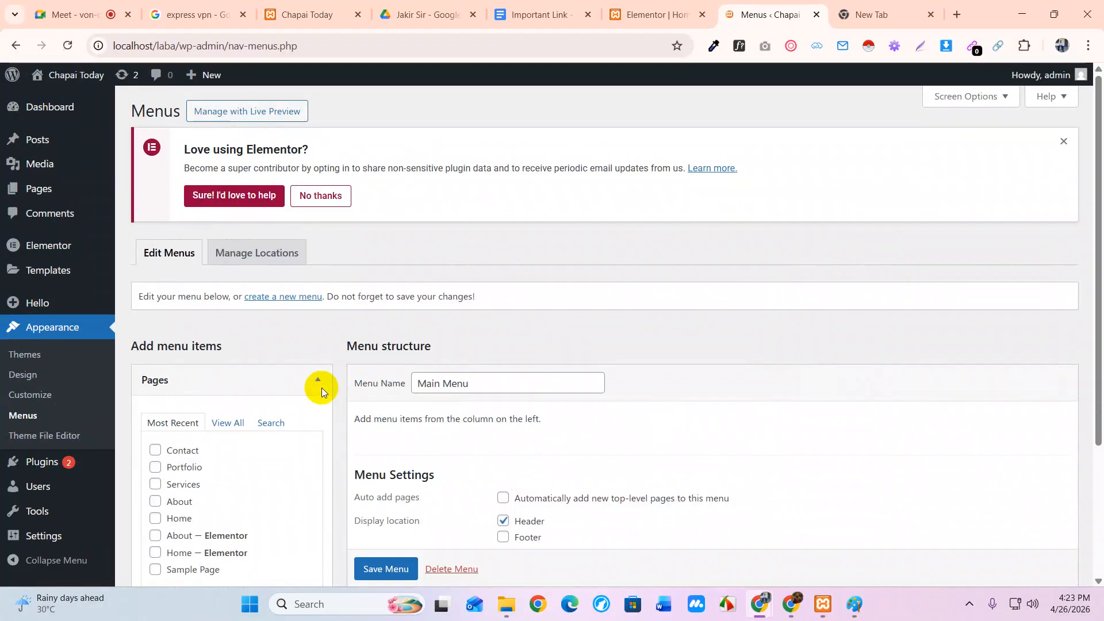
pyautogui.scroll(-3, 607, 365)
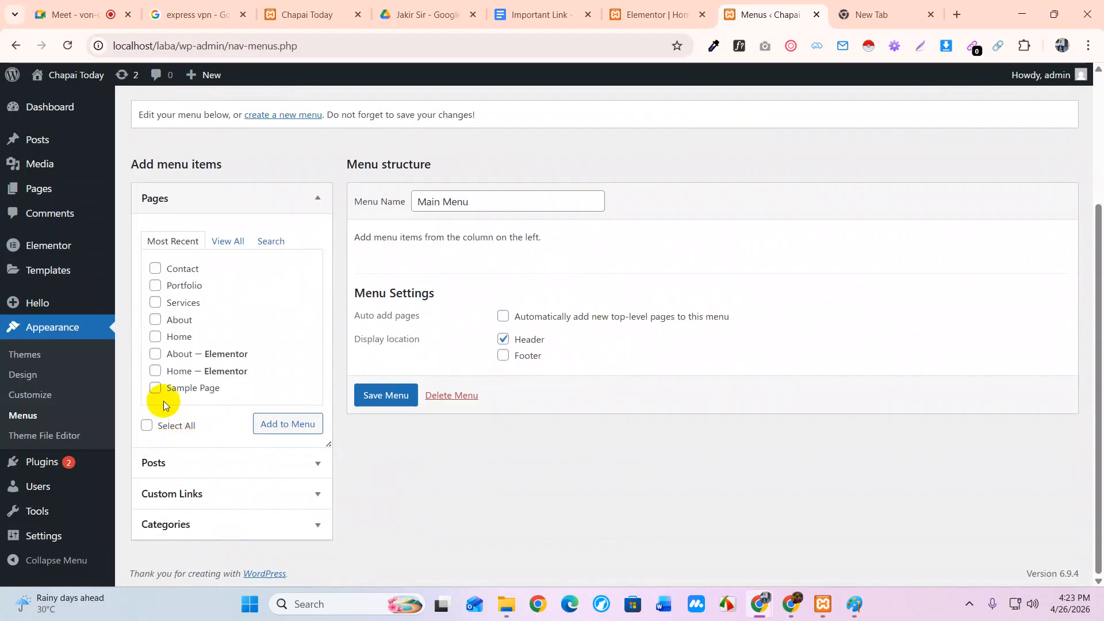
pyautogui.click(157, 271)
pyautogui.click(156, 286)
pyautogui.click(156, 304)
pyautogui.click(156, 321)
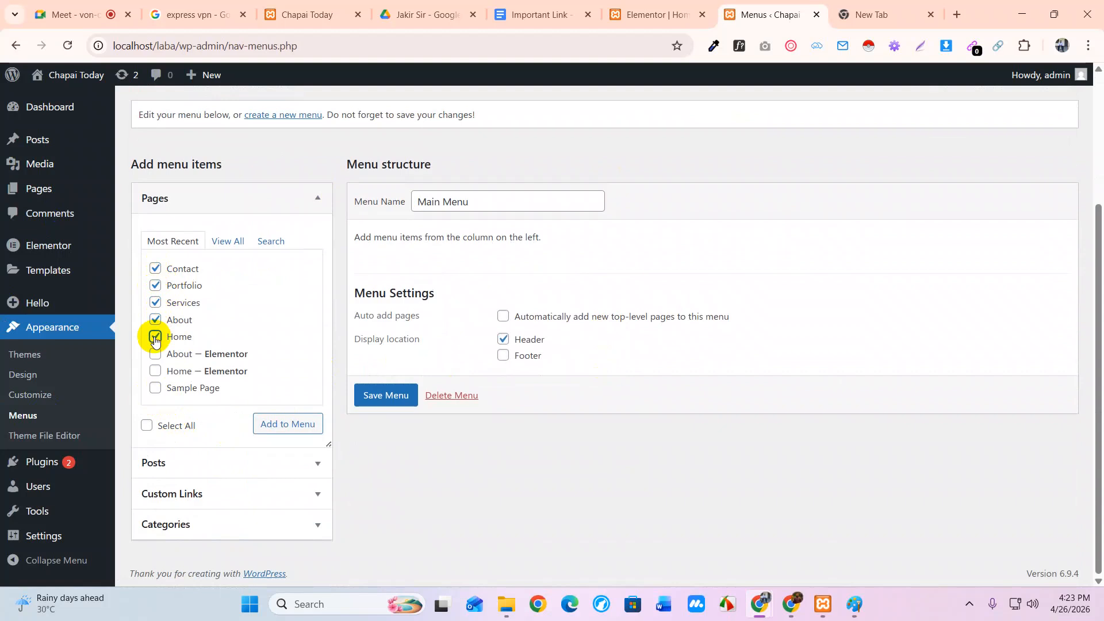
pyautogui.click(155, 371)
pyautogui.click(155, 354)
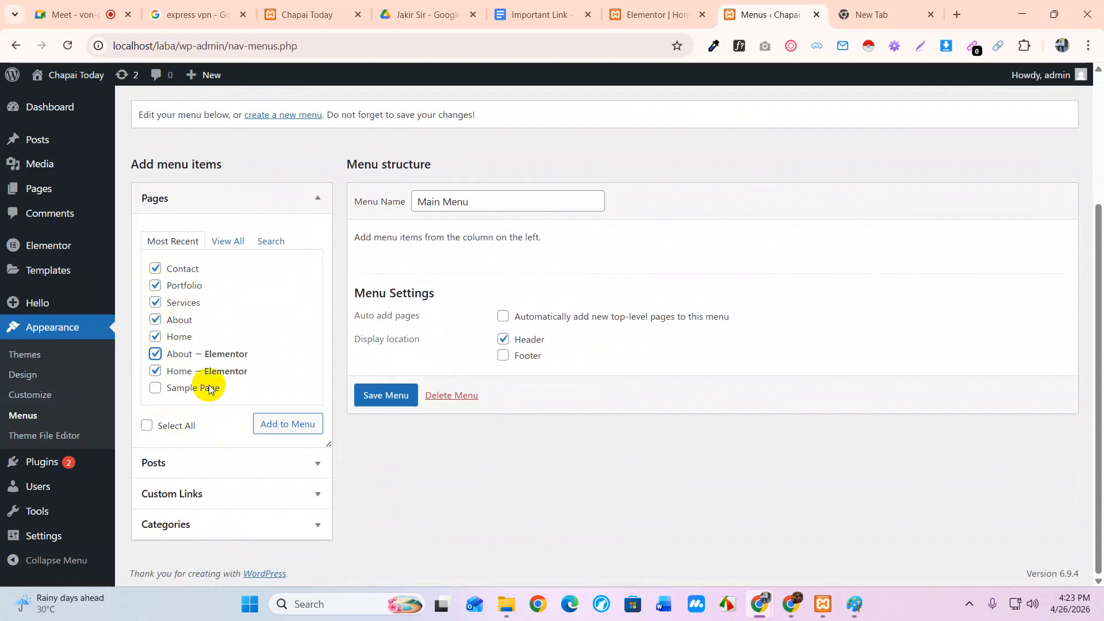
pyautogui.click(155, 337)
pyautogui.click(155, 320)
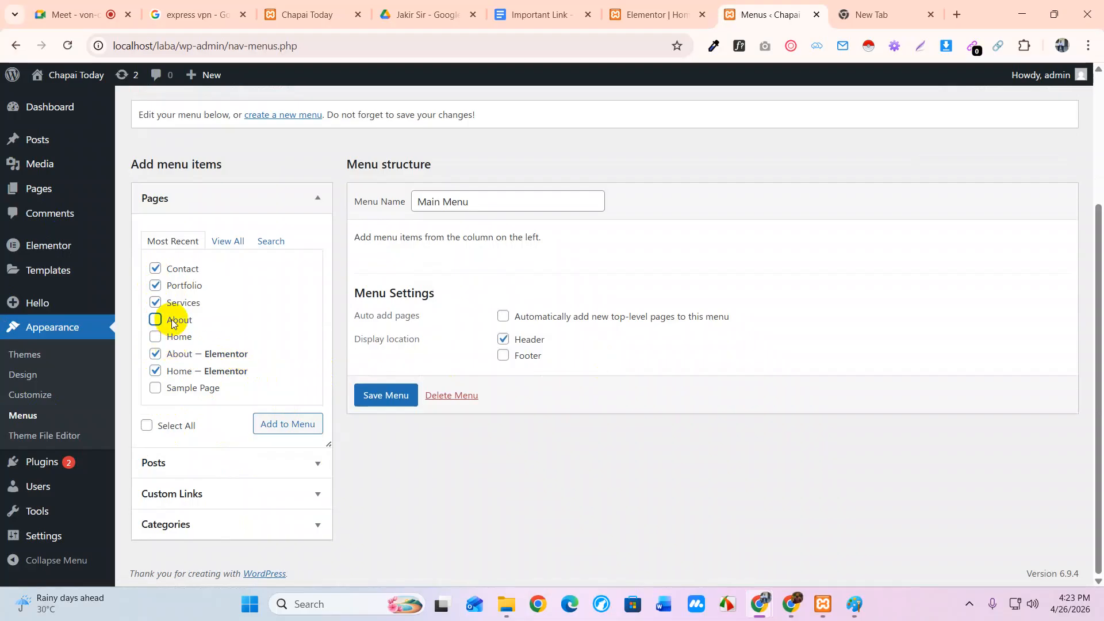
pyautogui.click(288, 424)
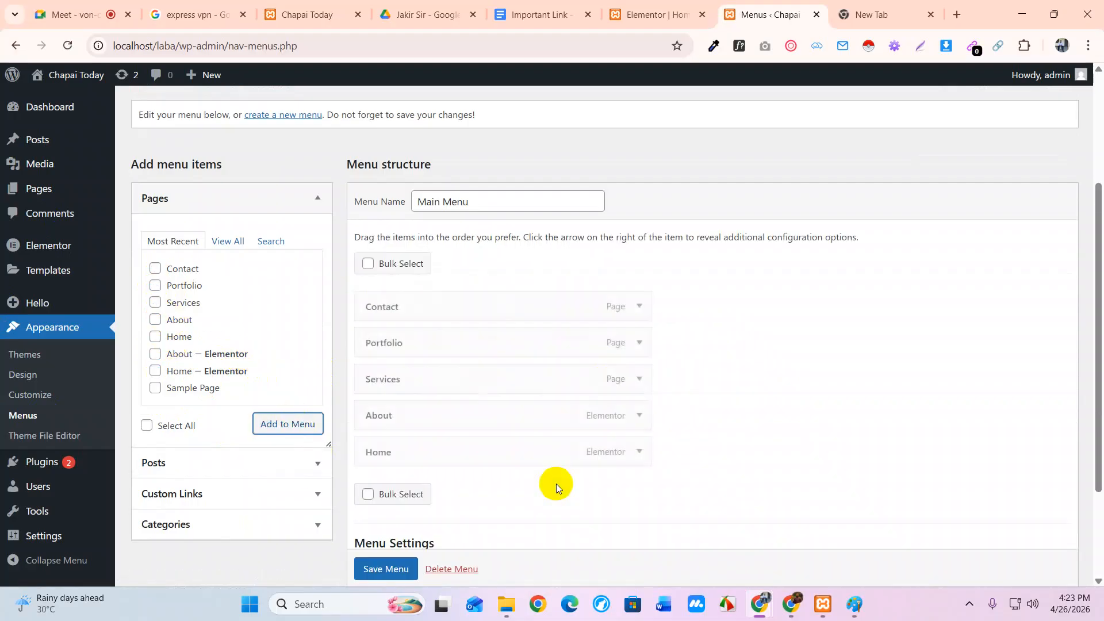
# Drag Home to the top and About second, then save the Main Menu
pyautogui.moveTo(471, 438); pyautogui.dragTo(483, 295)
pyautogui.moveTo(460, 450); pyautogui.dragTo(479, 437)
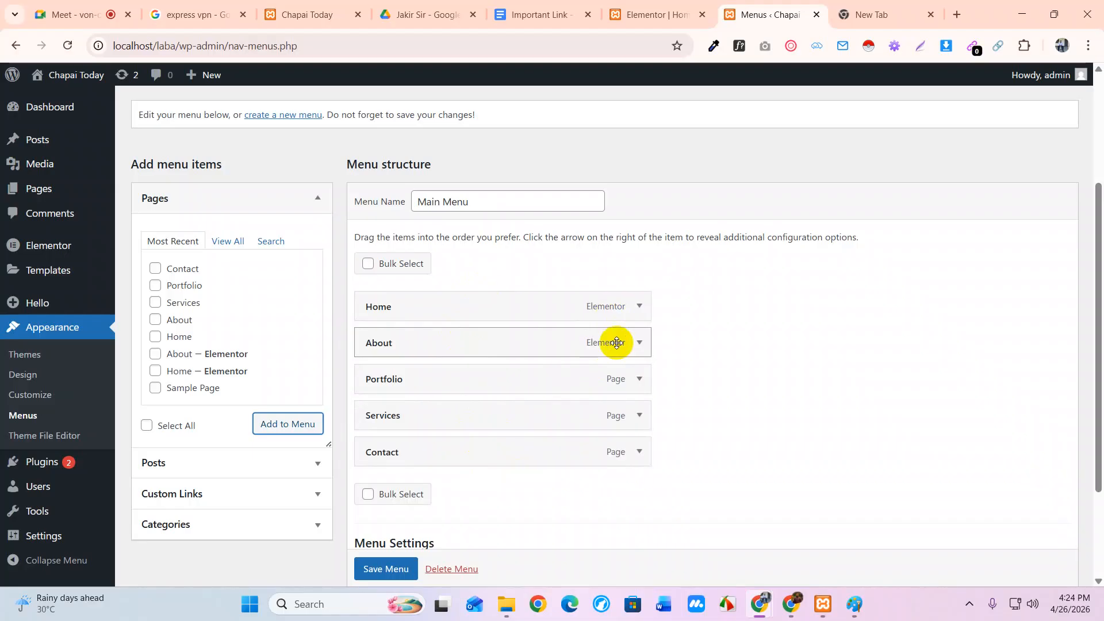
pyautogui.scroll(-3, 616, 343)
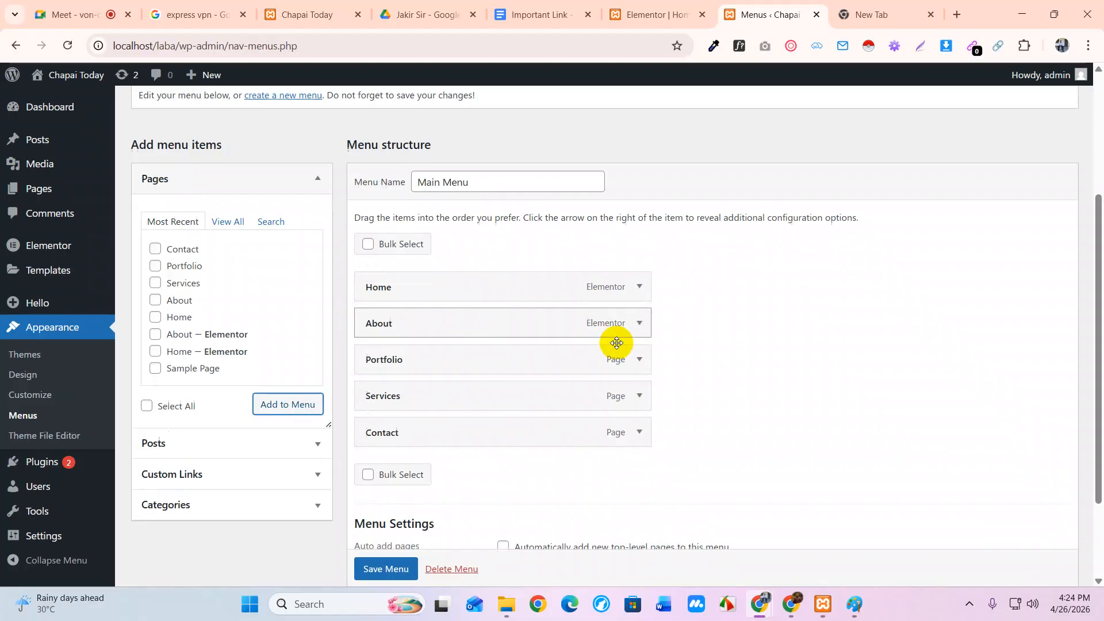
pyautogui.click(393, 507)
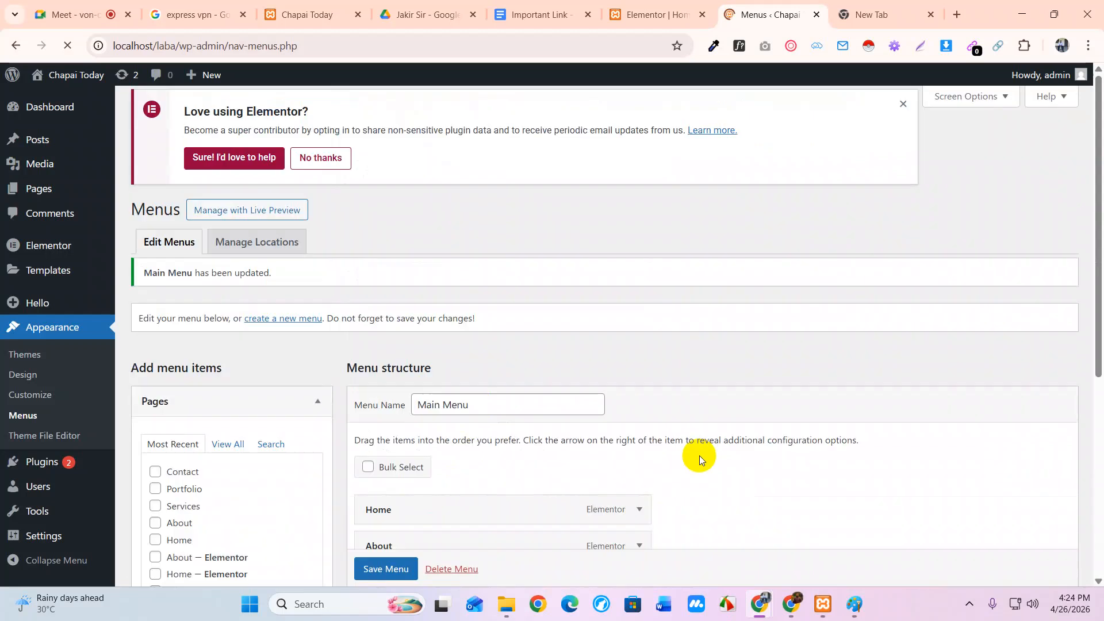
pyautogui.click(679, 16)
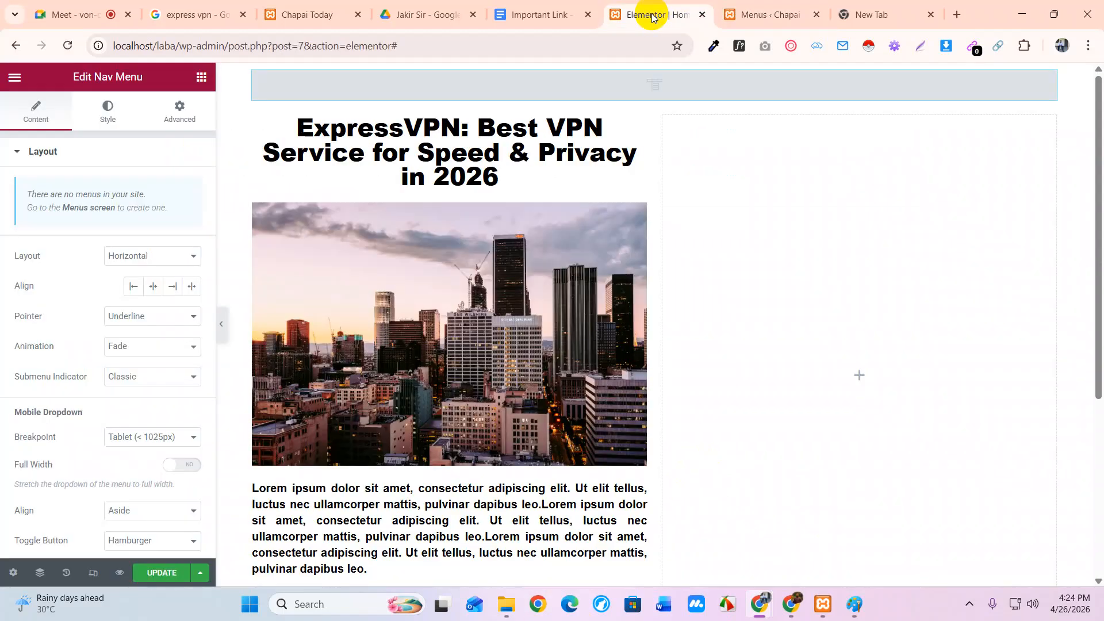
# Reload the live front page to check the header links Home, About, Portfolio, Services, Contact
pyautogui.click(779, 15)
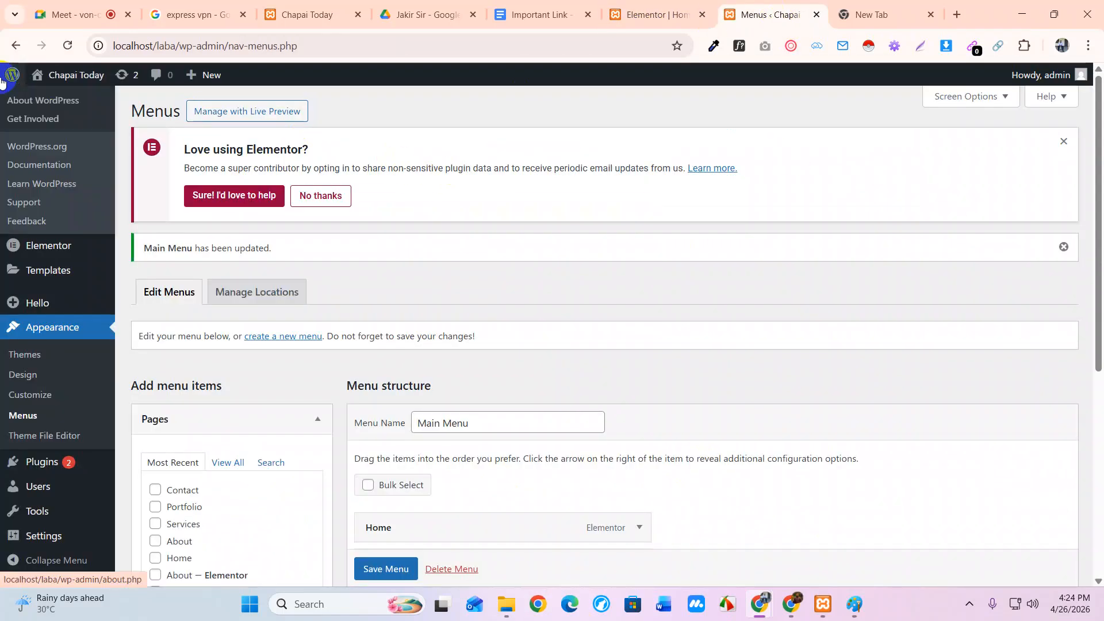
pyautogui.click(320, 196)
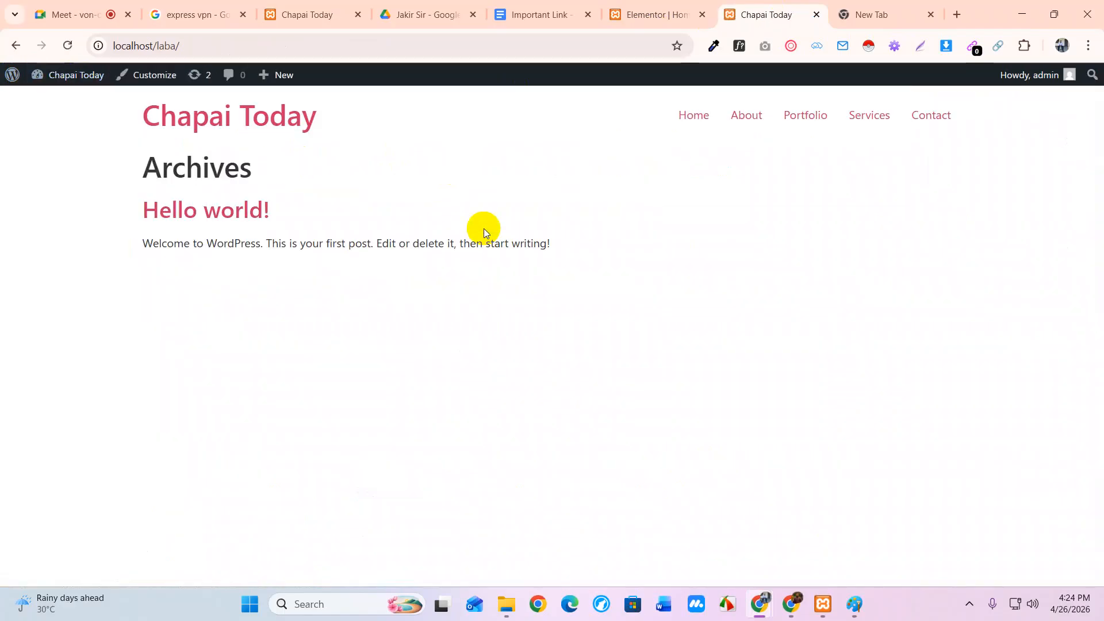
pyautogui.moveTo(997, 120); pyautogui.dragTo(621, 135)
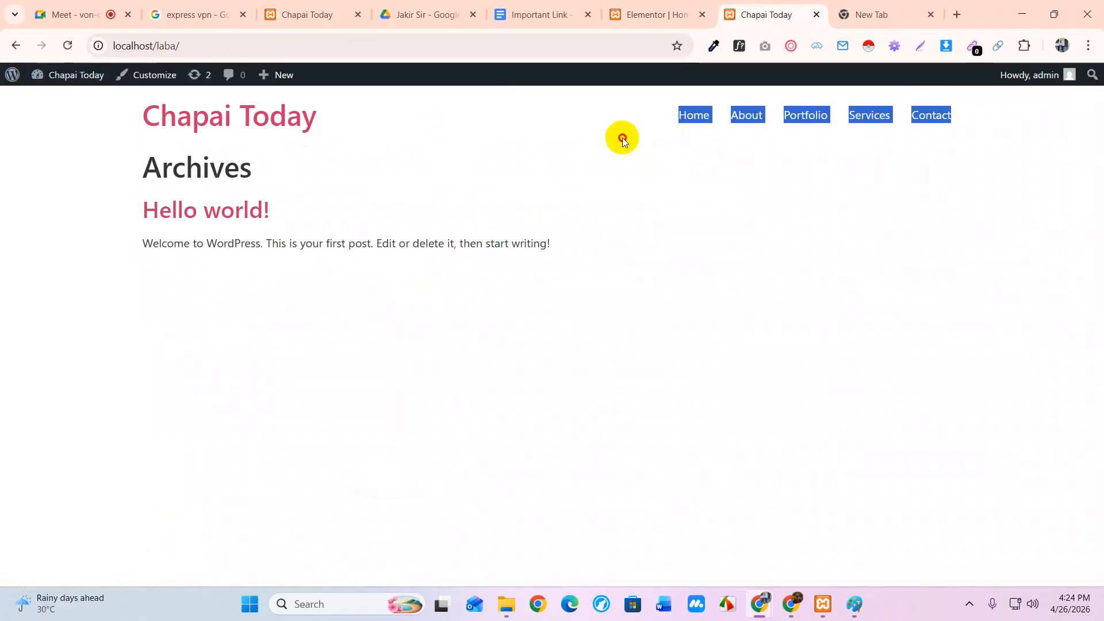
pyautogui.click(646, 217)
pyautogui.click(650, 15)
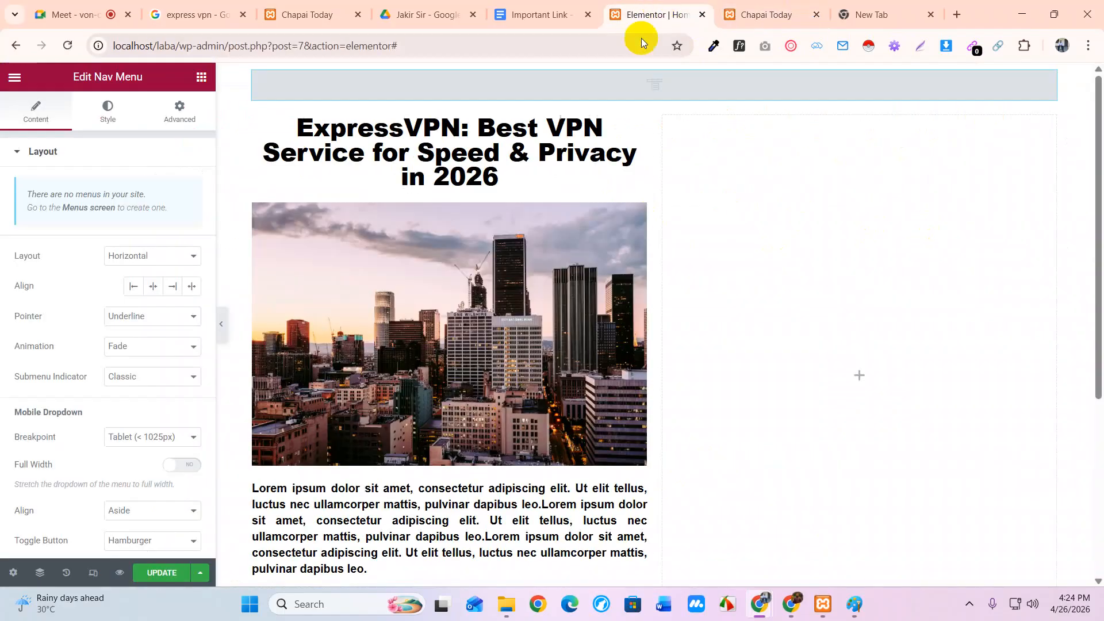
pyautogui.scroll(-5, 536, 409)
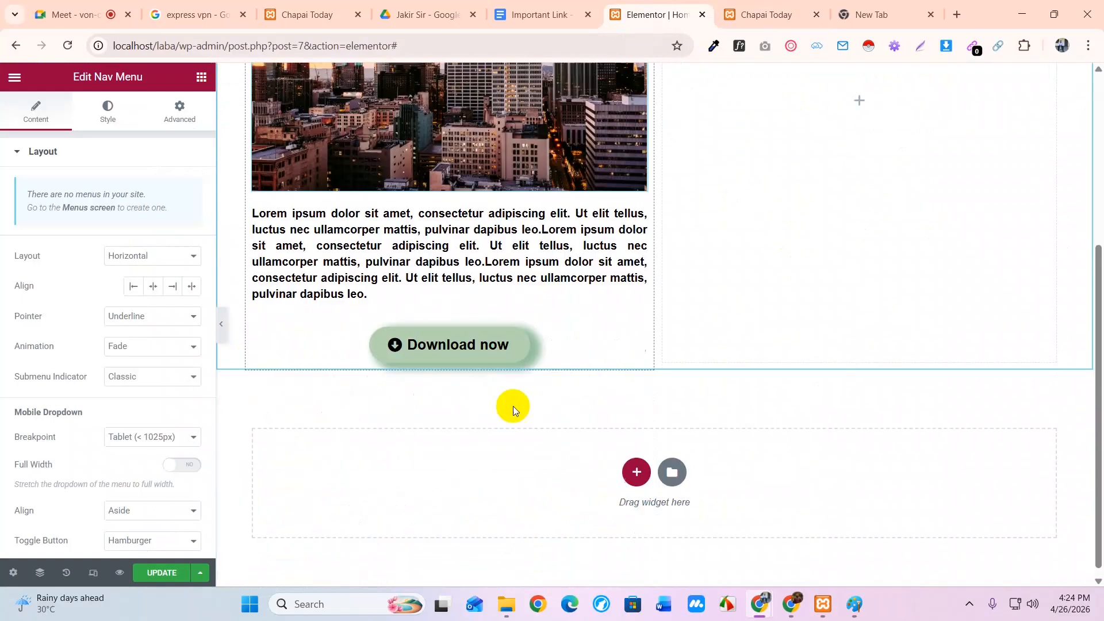
# Update the Elementor page and delete the empty Nav Menu widget
pyautogui.click(155, 572)
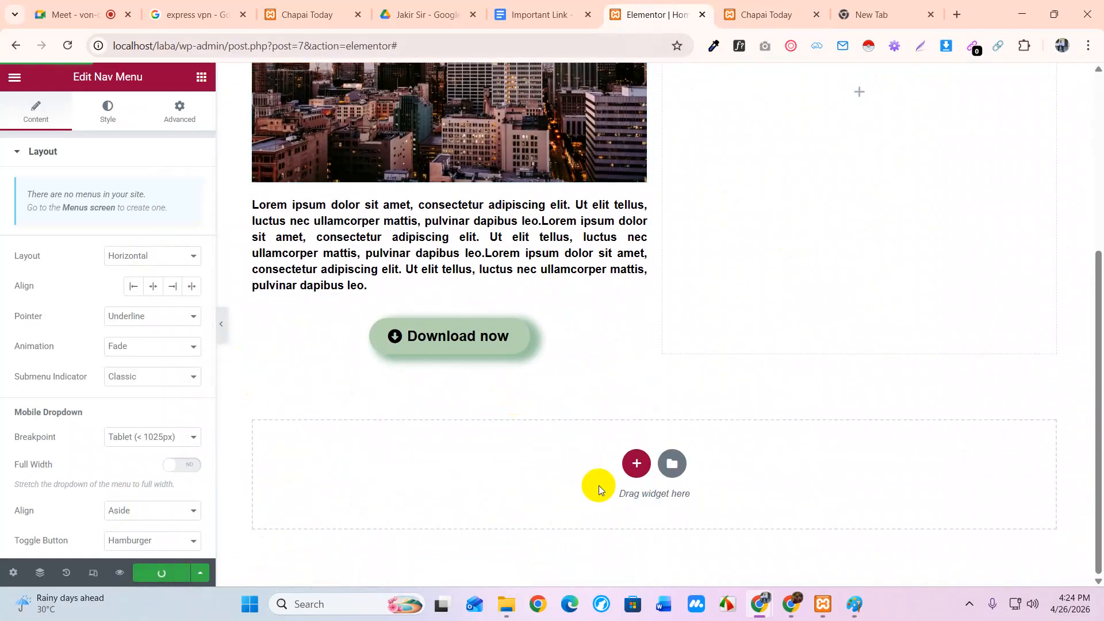
pyautogui.scroll(5, 654, 395)
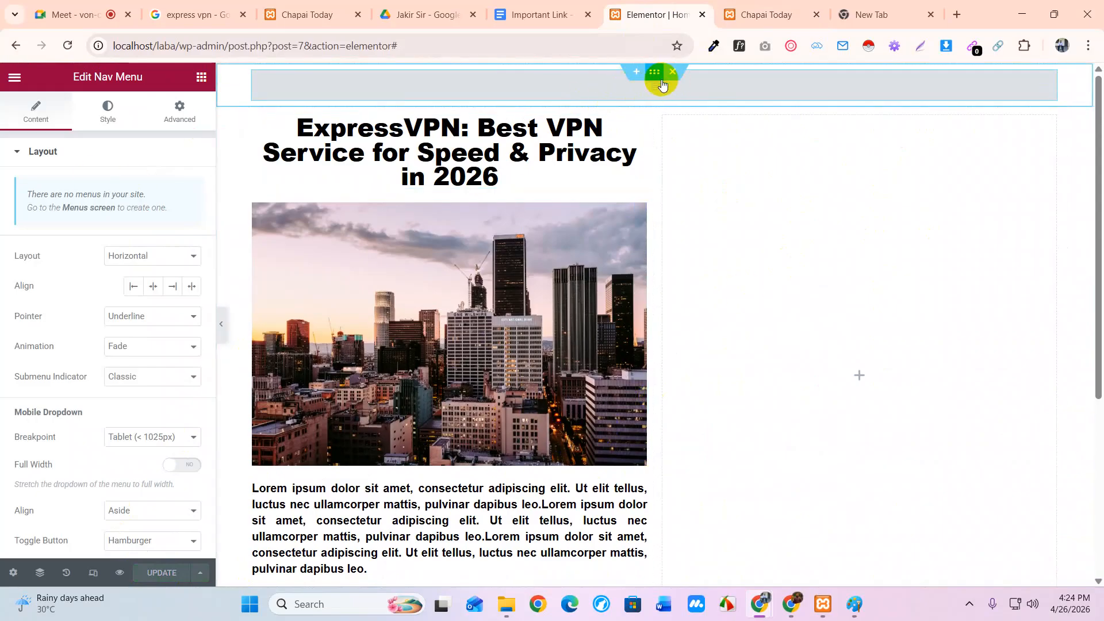
pyautogui.rightClick(1052, 85)
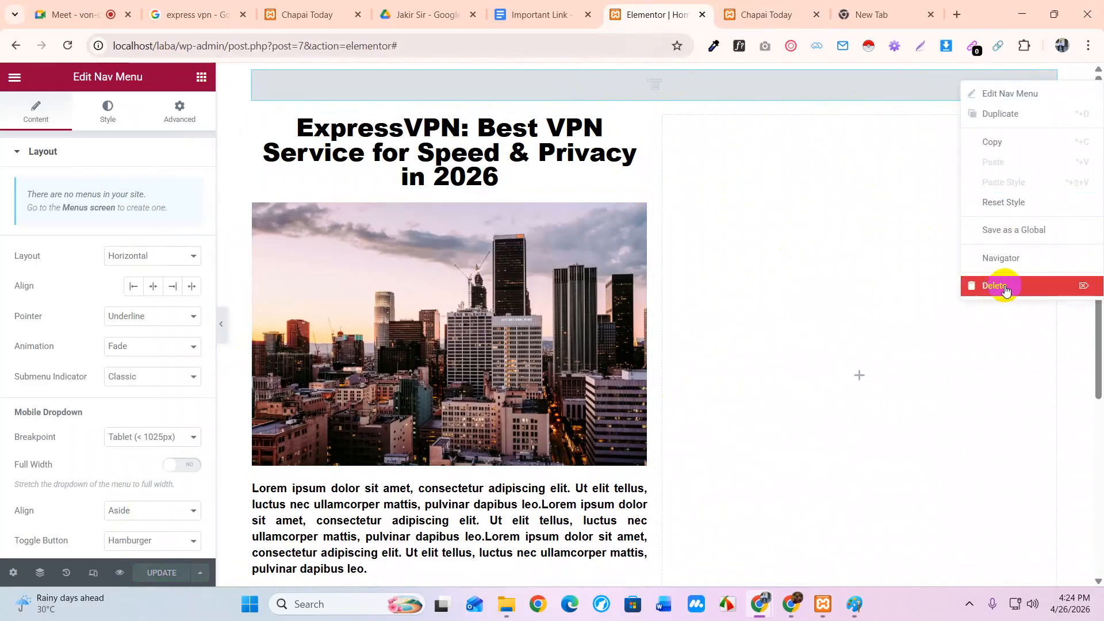
pyautogui.click(1005, 287)
# Drag a new Nav Menu widget from the PRO widgets to the top of the page
pyautogui.scroll(-4, 143, 451)
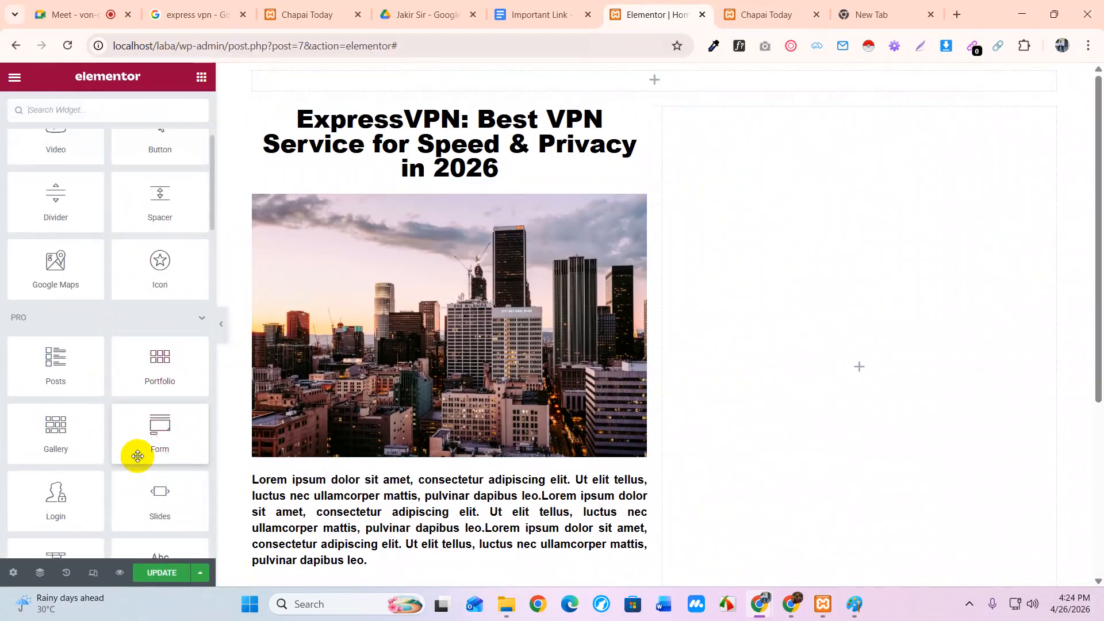
pyautogui.scroll(-2, 78, 517)
pyautogui.moveTo(54, 501); pyautogui.dragTo(648, 82)
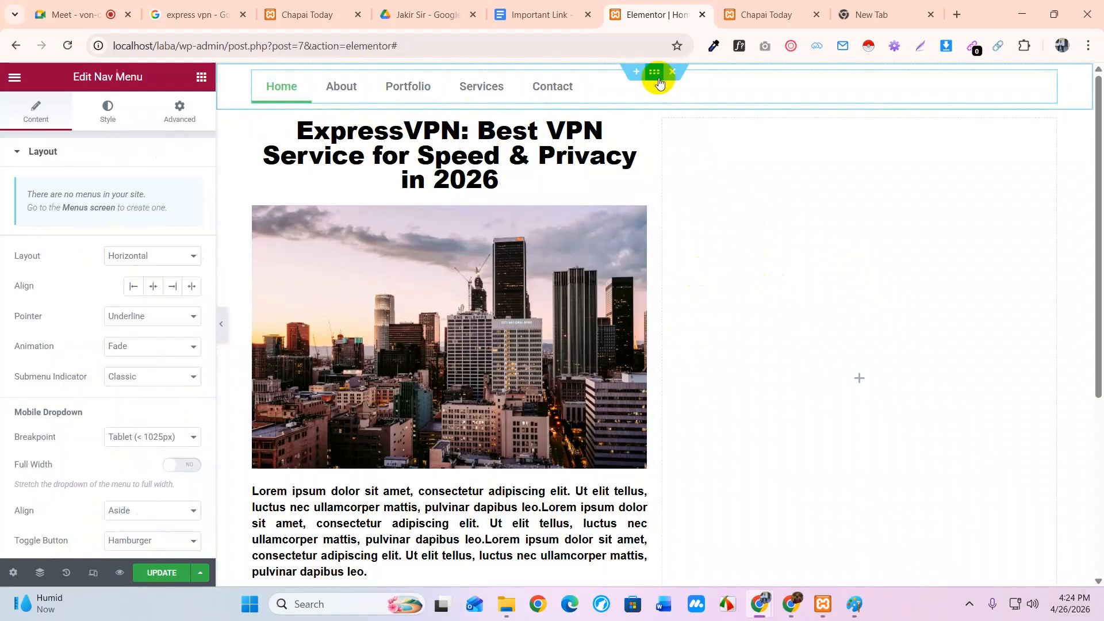
# Give the header section a classic solid background colour in its Style settings
pyautogui.click(654, 74)
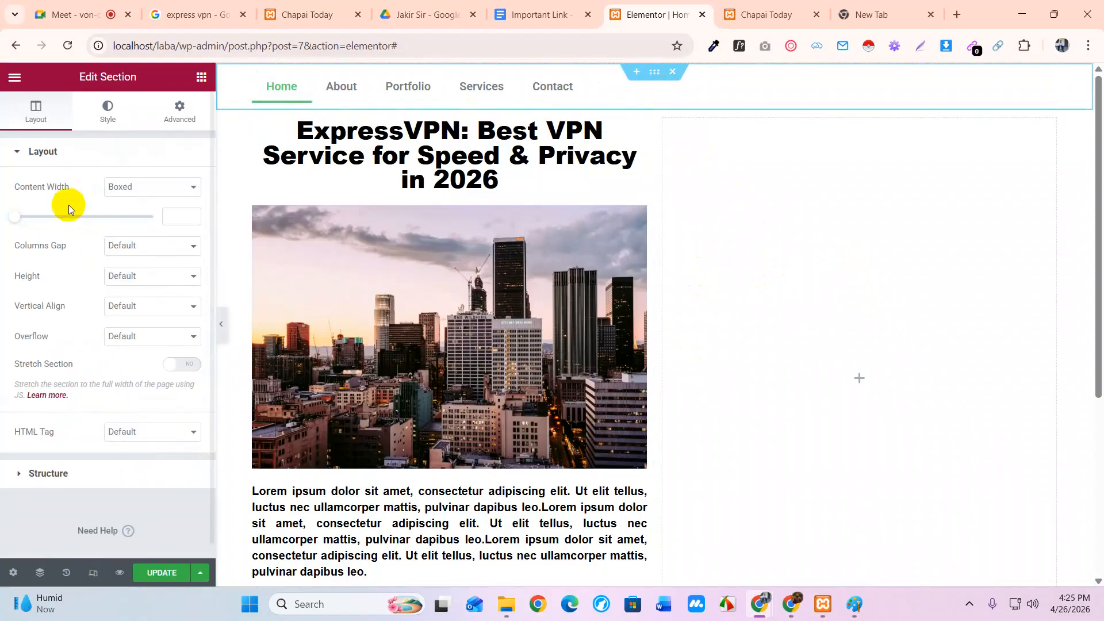
pyautogui.click(108, 112)
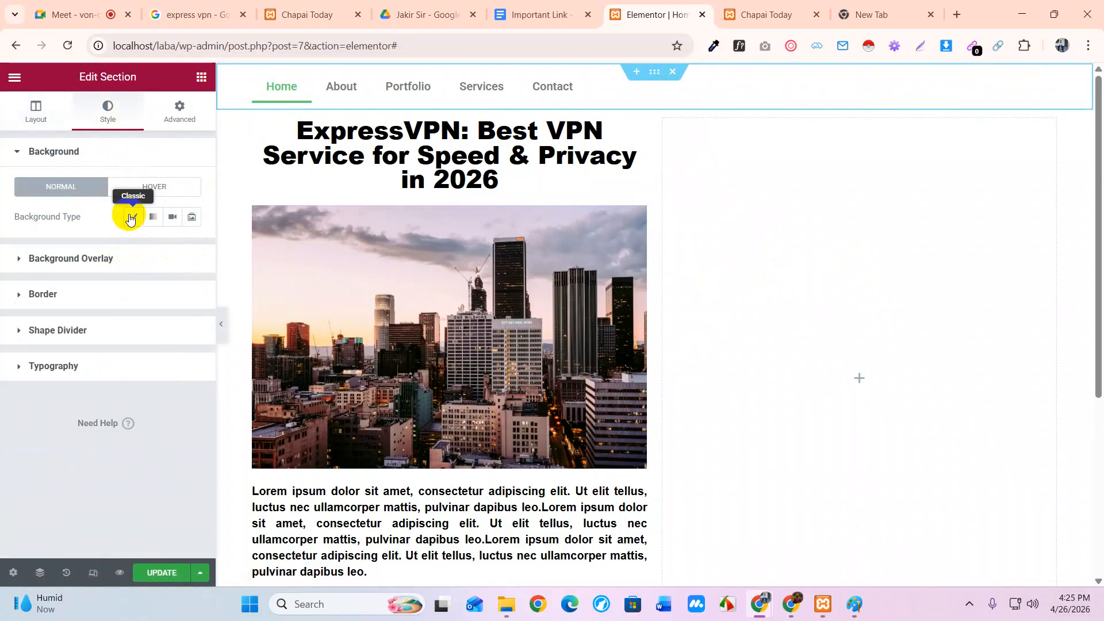
pyautogui.click(133, 217)
pyautogui.click(190, 249)
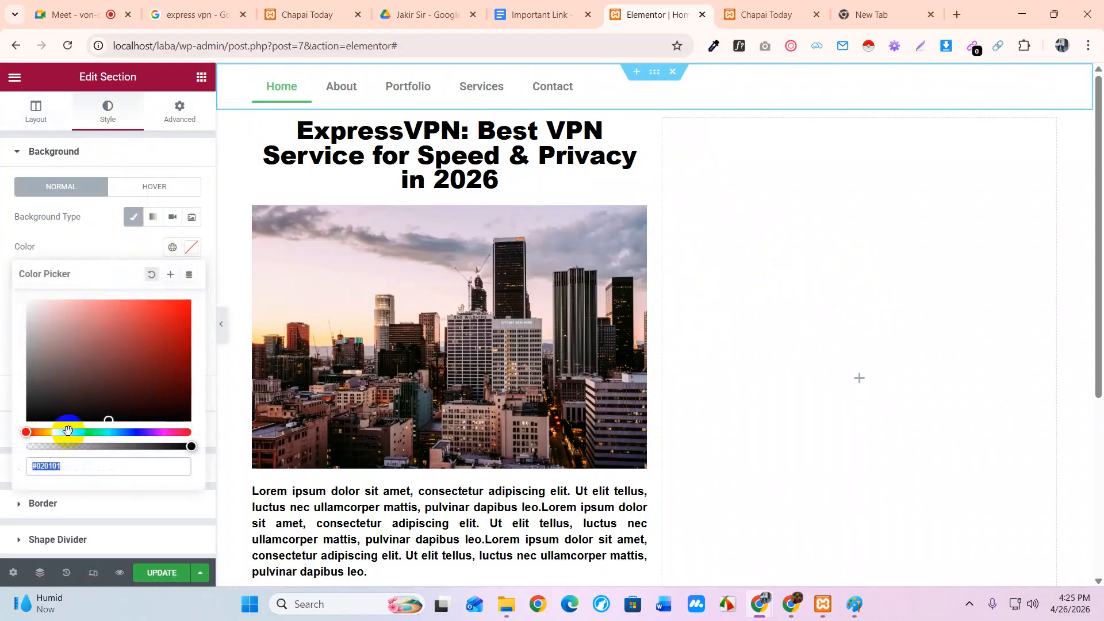
# Pick dark navy blue #053753 for the header background after trying grey, purple and olive
pyautogui.click(129, 432)
pyautogui.moveTo(129, 335)
pyautogui.mouseDown()
pyautogui.moveTo(174, 372)
pyautogui.moveTo(183, 427)
pyautogui.moveTo(143, 329)
pyautogui.moveTo(81, 316)
pyautogui.moveTo(50, 363)
pyautogui.moveTo(70, 320)
pyautogui.mouseUp()
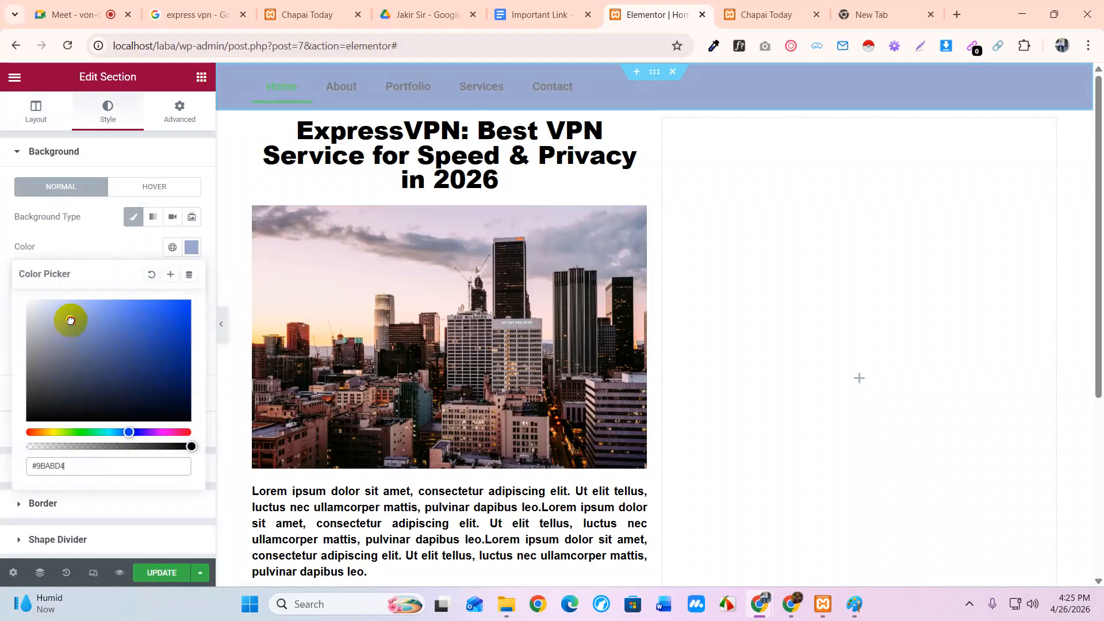
pyautogui.moveTo(70, 320); pyautogui.dragTo(31, 394)
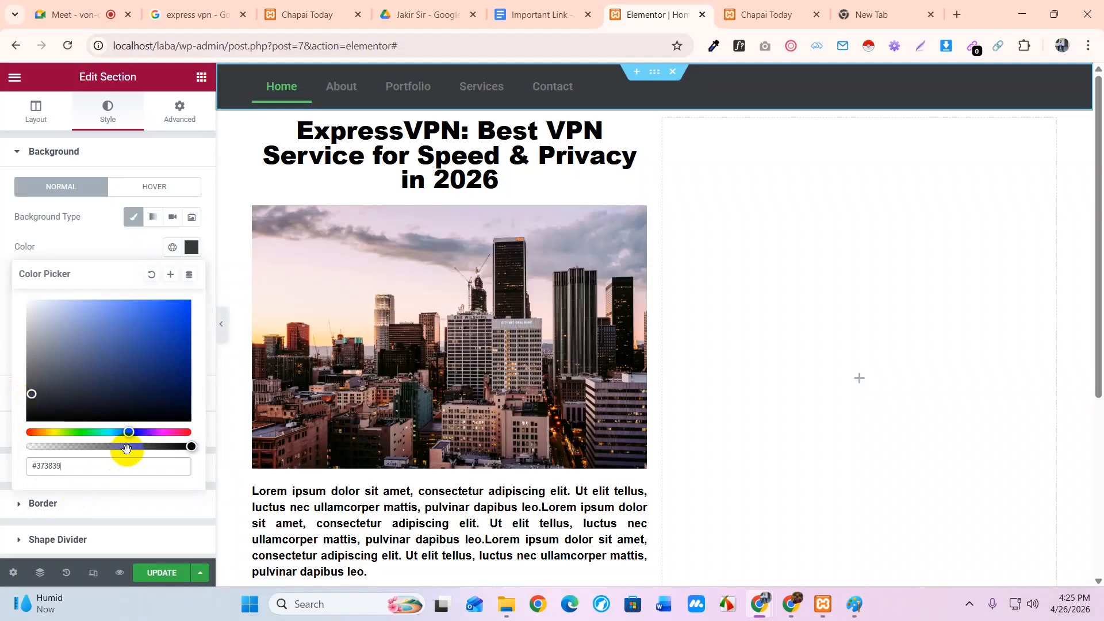
pyautogui.click(149, 432)
pyautogui.click(185, 351)
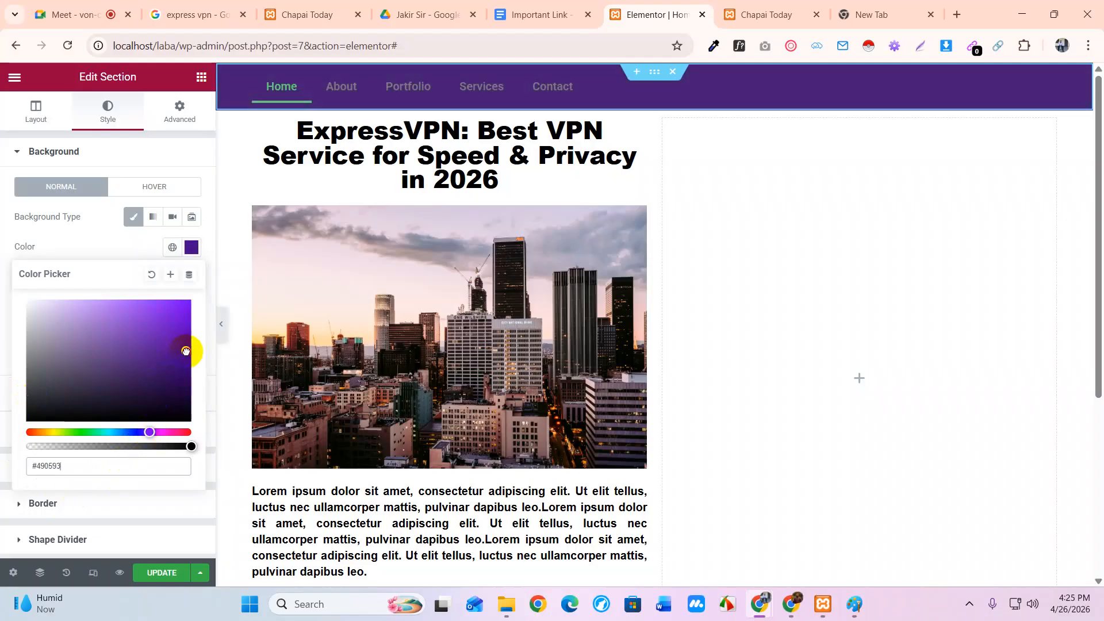
pyautogui.click(118, 344)
pyautogui.moveTo(118, 345)
pyautogui.mouseDown()
pyautogui.moveTo(180, 363)
pyautogui.moveTo(200, 389)
pyautogui.mouseUp()
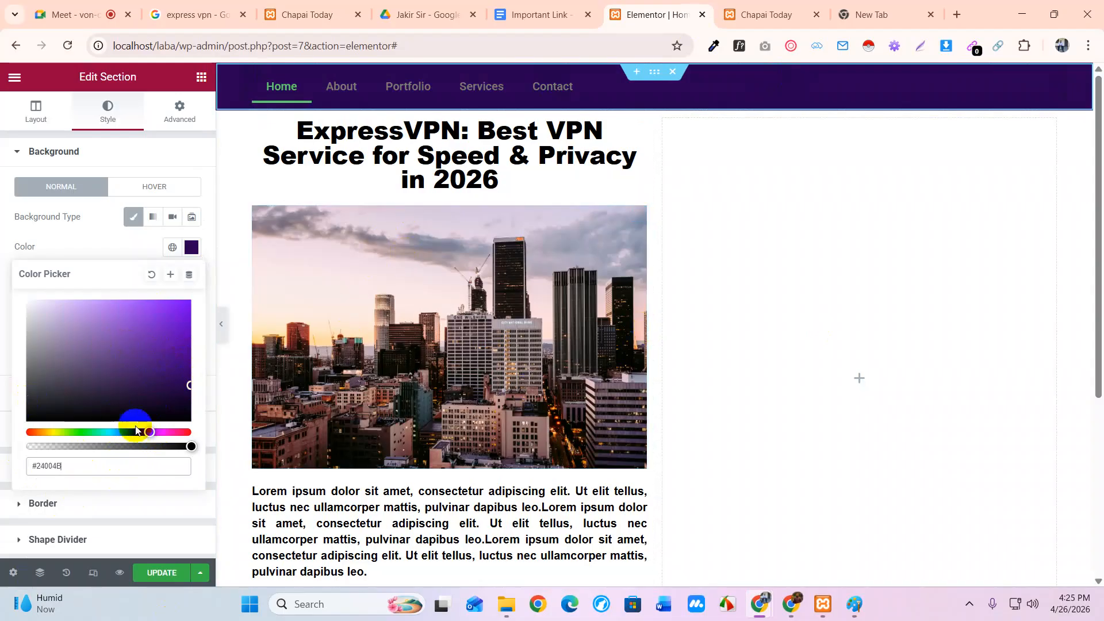
pyautogui.click(61, 433)
pyautogui.moveTo(166, 335); pyautogui.dragTo(182, 342)
pyautogui.moveTo(57, 441); pyautogui.dragTo(118, 434)
pyautogui.moveTo(170, 340); pyautogui.dragTo(181, 382)
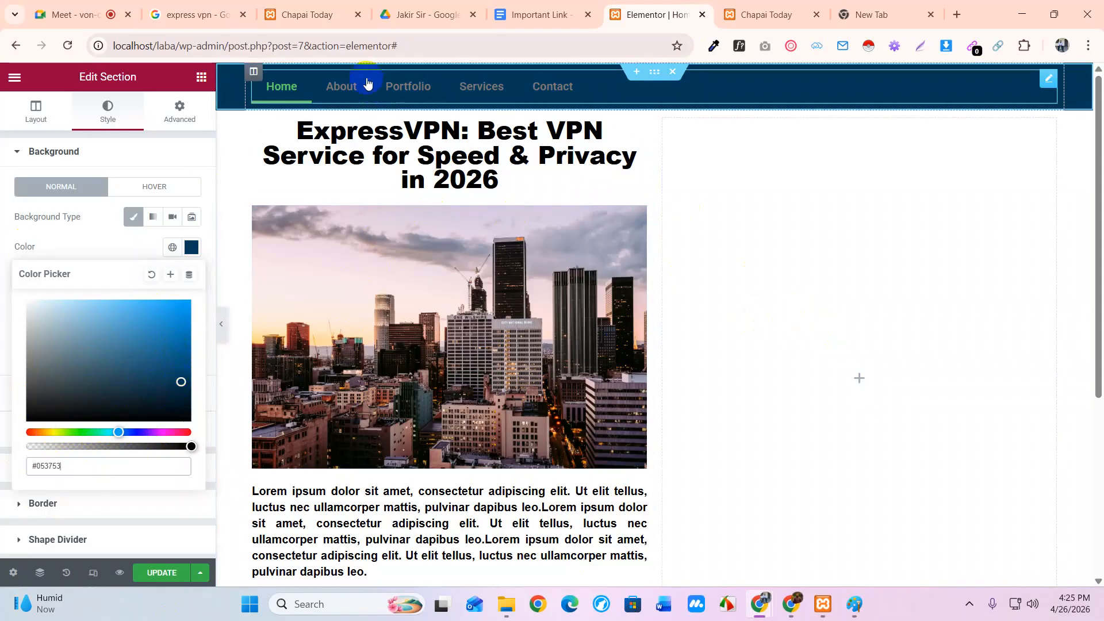
# Centre the nav menu items, set Pointer to None, and keep the Horizontal layout
pyautogui.click(351, 88)
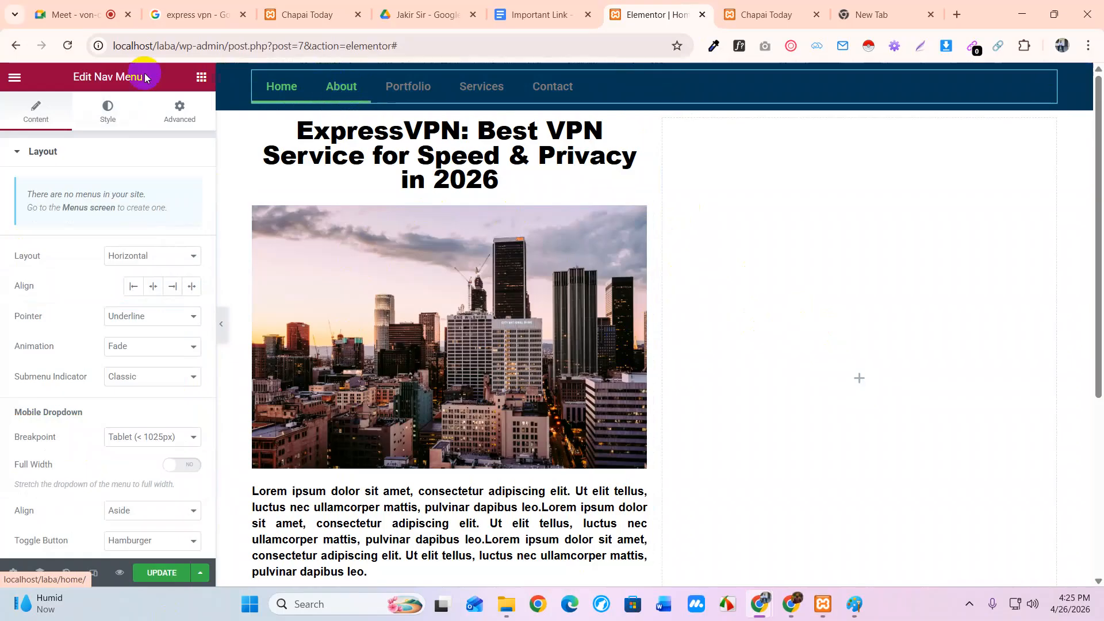
pyautogui.click(152, 285)
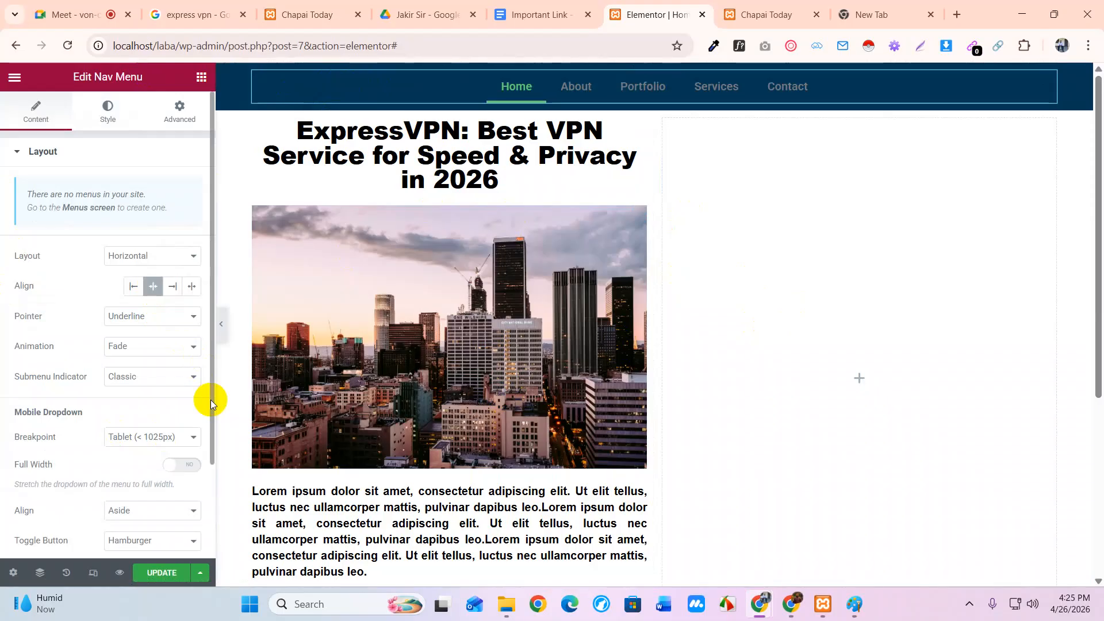
pyautogui.click(134, 317)
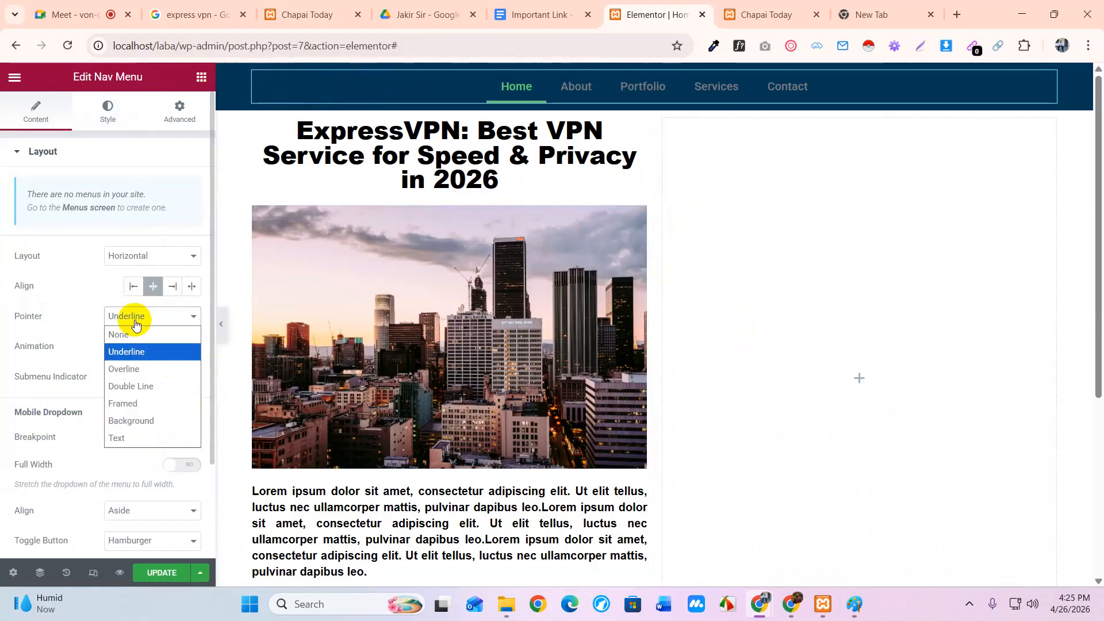
pyautogui.click(128, 337)
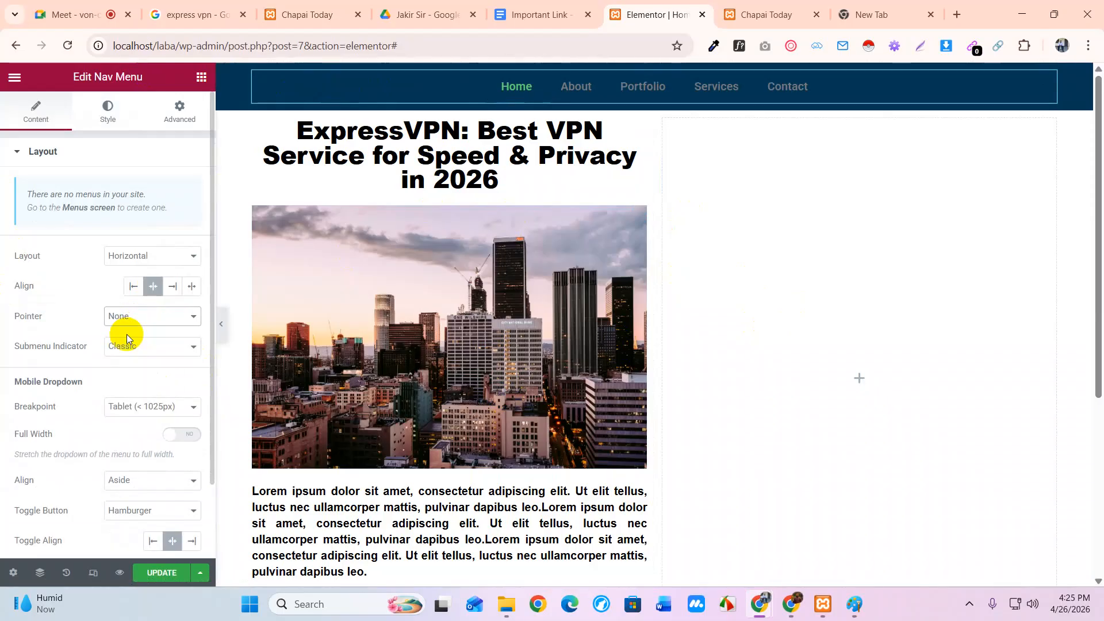
pyautogui.click(128, 255)
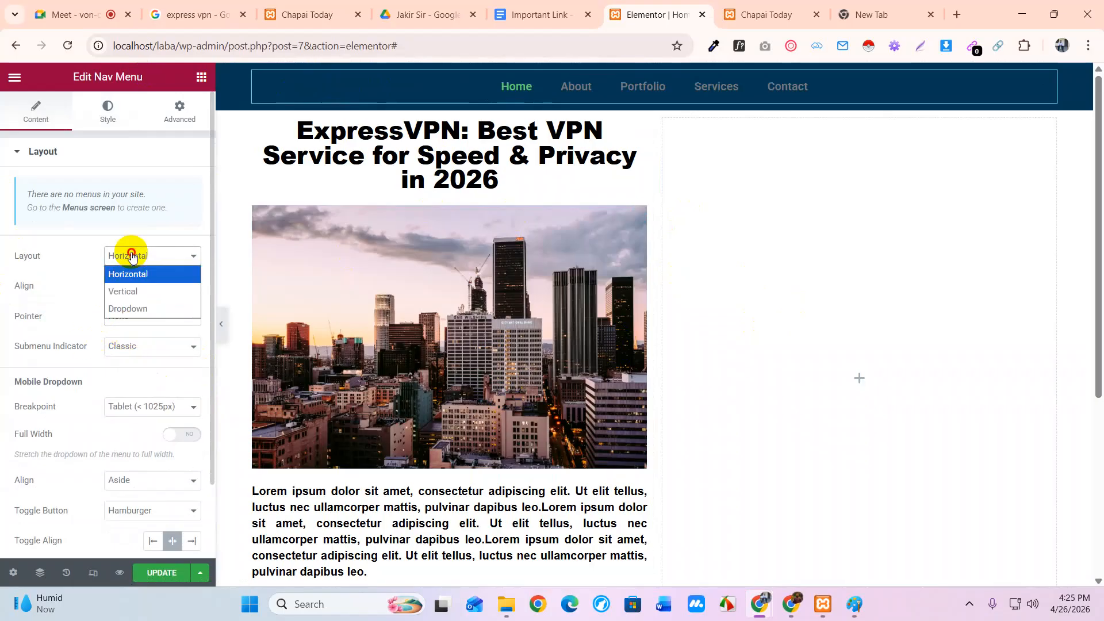
pyautogui.click(131, 292)
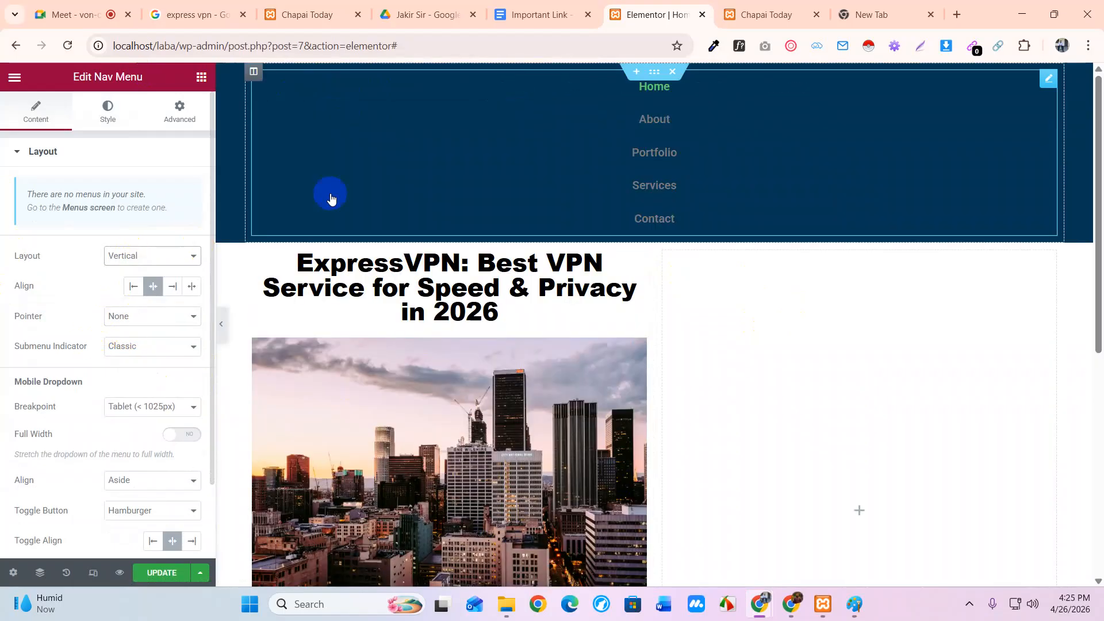
pyautogui.click(130, 255)
pyautogui.click(131, 276)
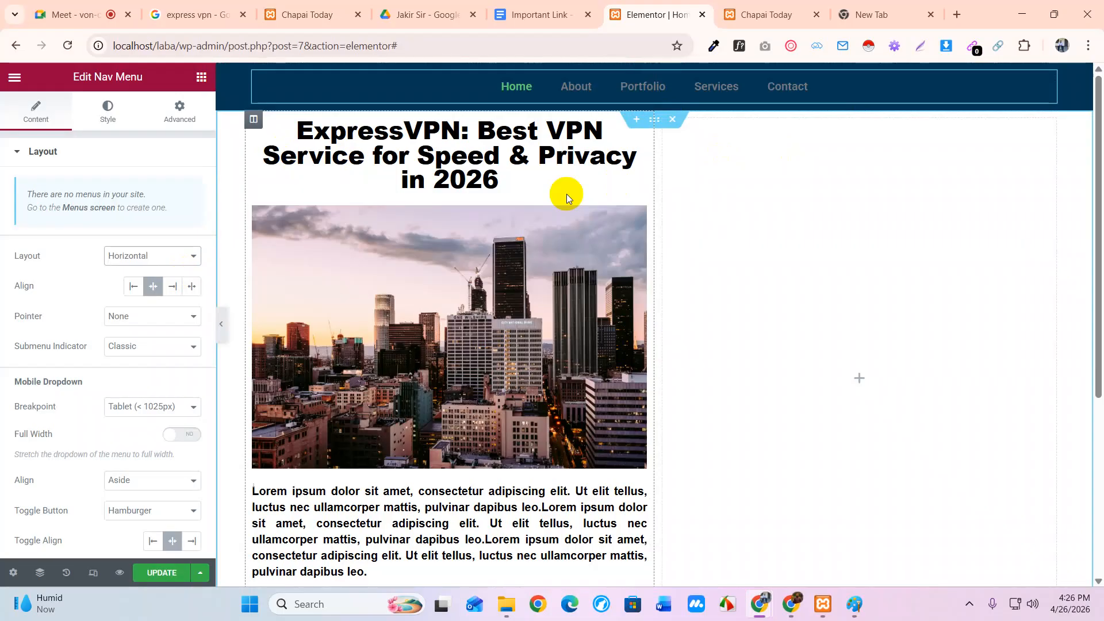
pyautogui.scroll(-1, 535, 328)
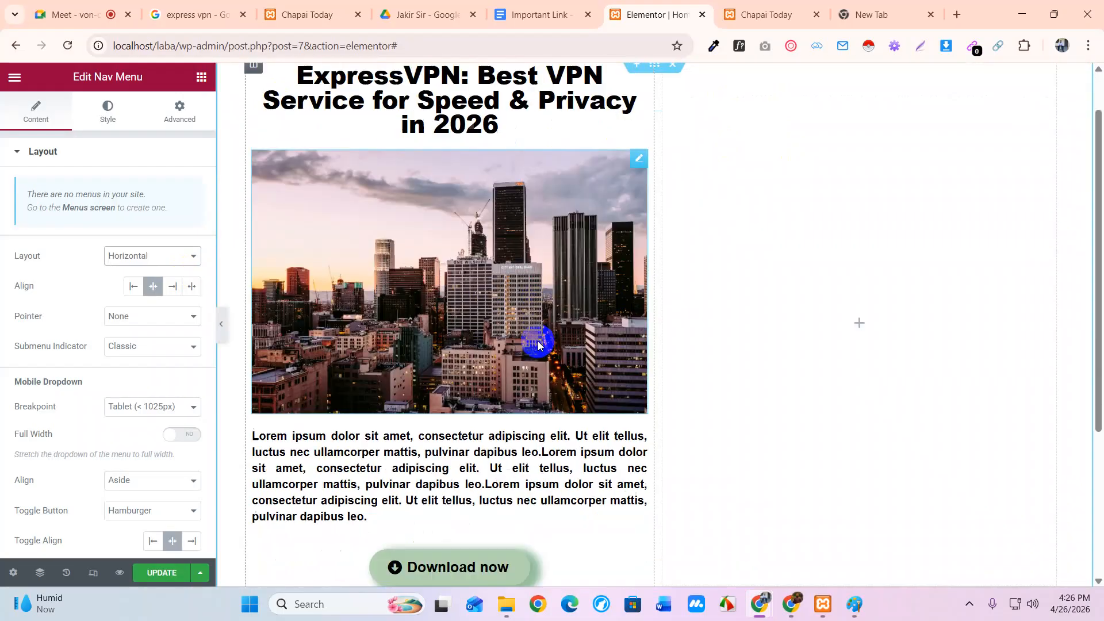
pyautogui.scroll(1, 531, 319)
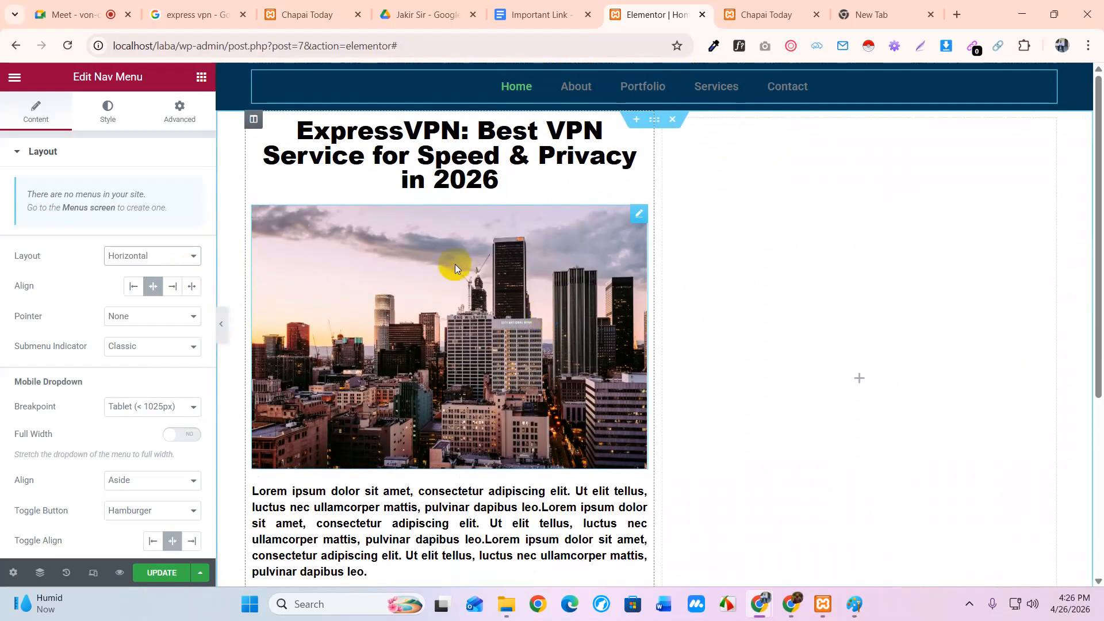
# Set the nav menu typography font family to Rajdhani by searching 'raj'
pyautogui.click(108, 118)
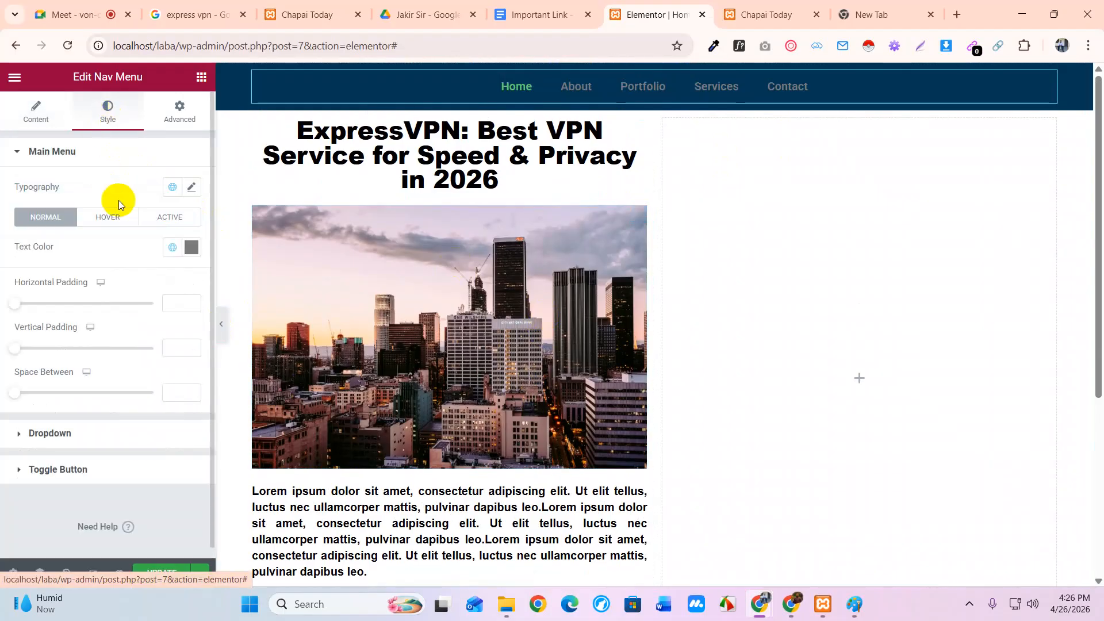
pyautogui.click(193, 189)
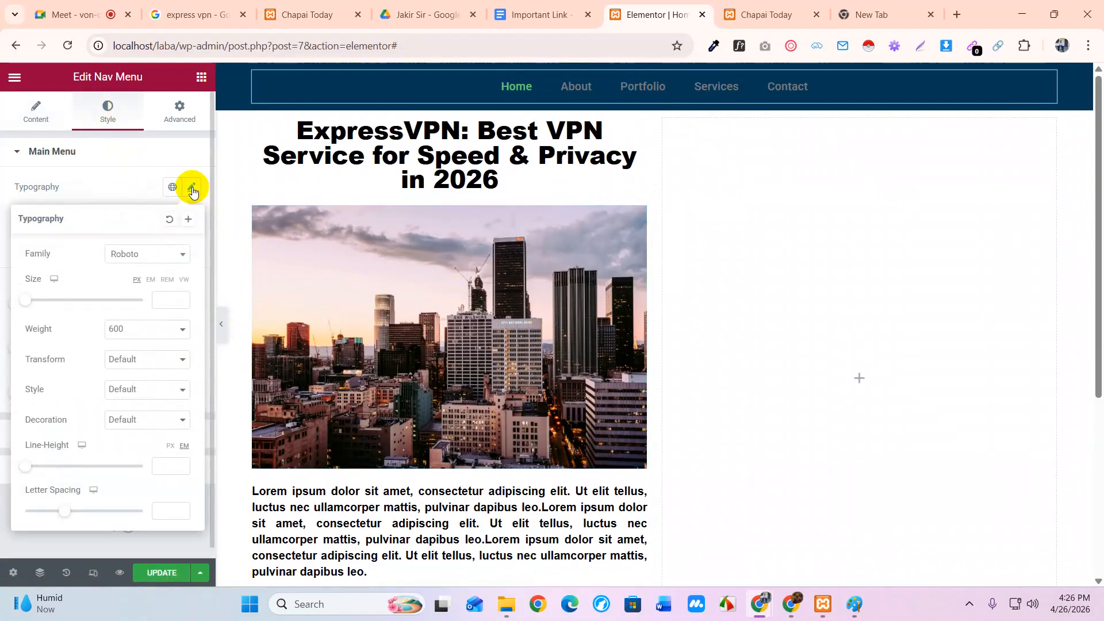
pyautogui.click(168, 255)
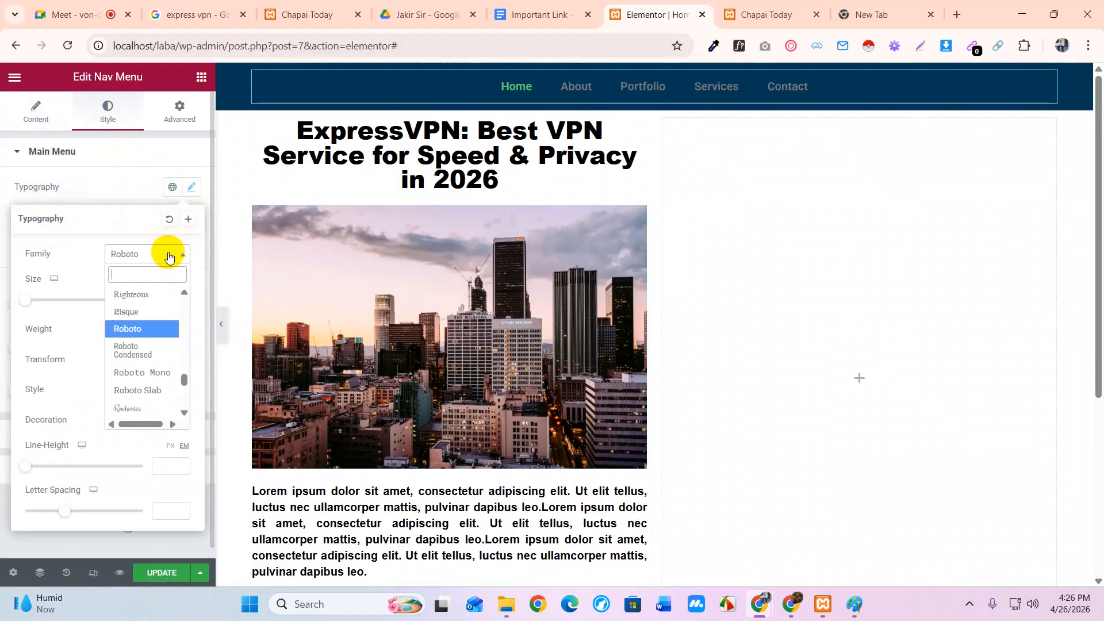
pyautogui.write('raj')
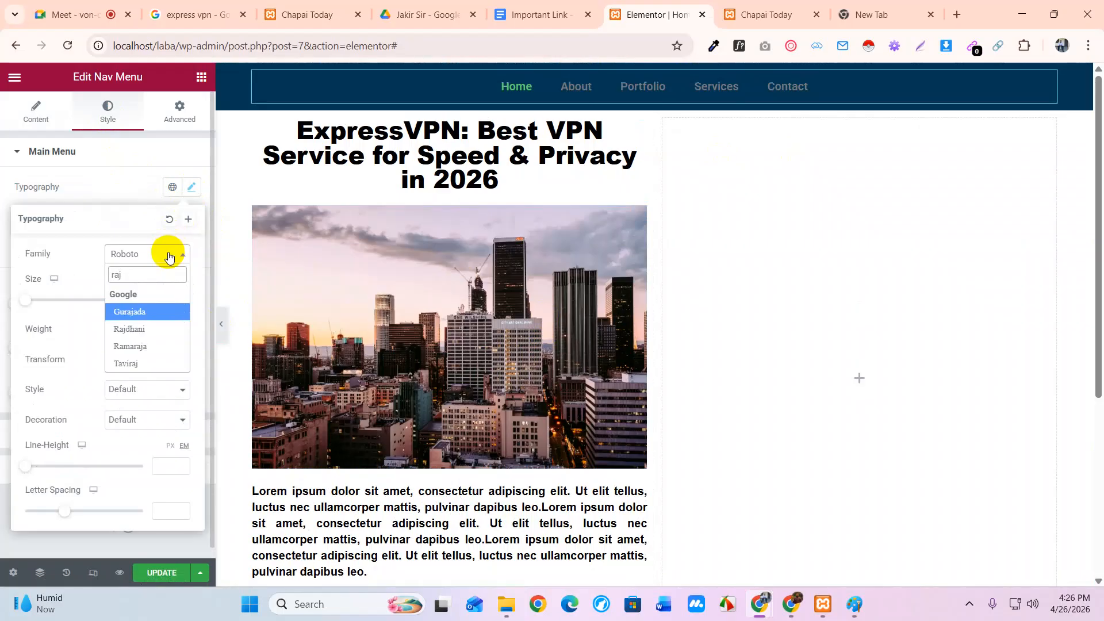
pyautogui.click(145, 328)
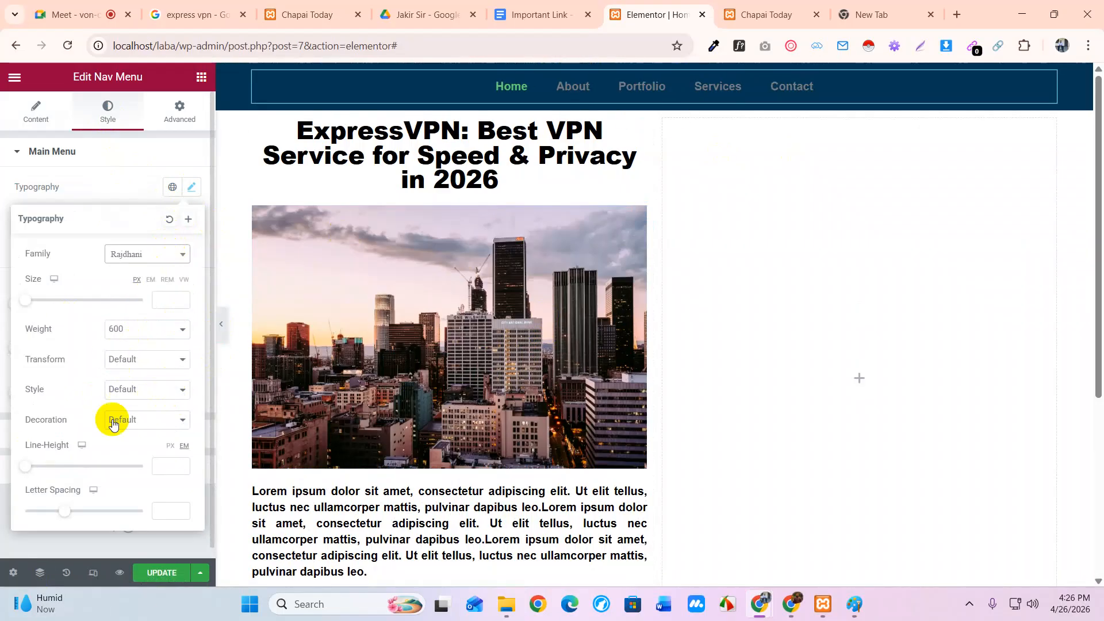
pyautogui.click(137, 254)
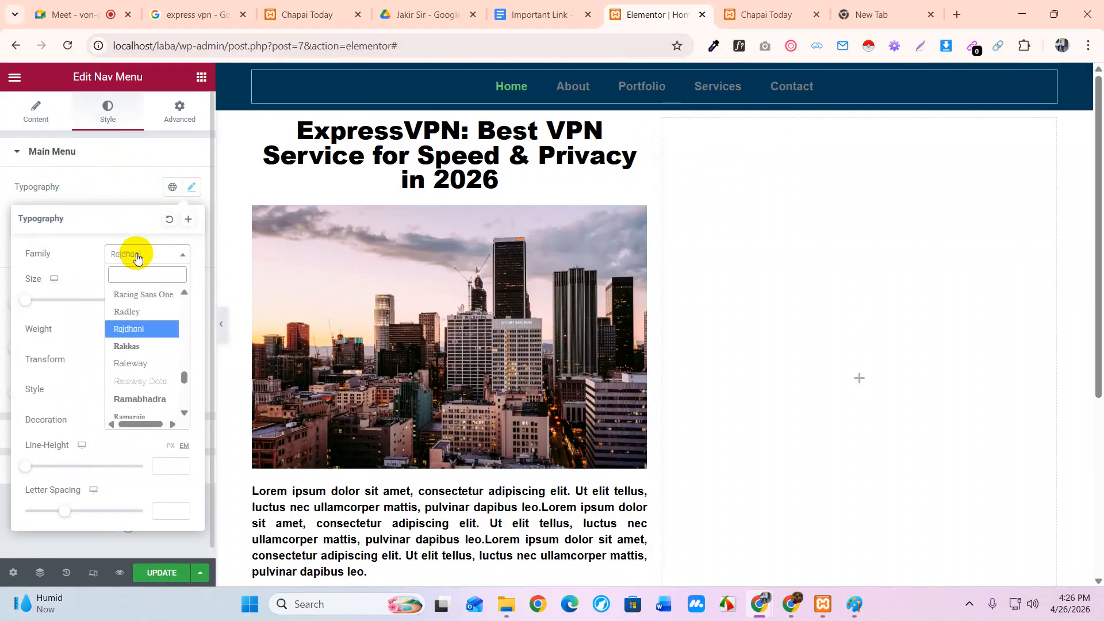
pyautogui.click(133, 329)
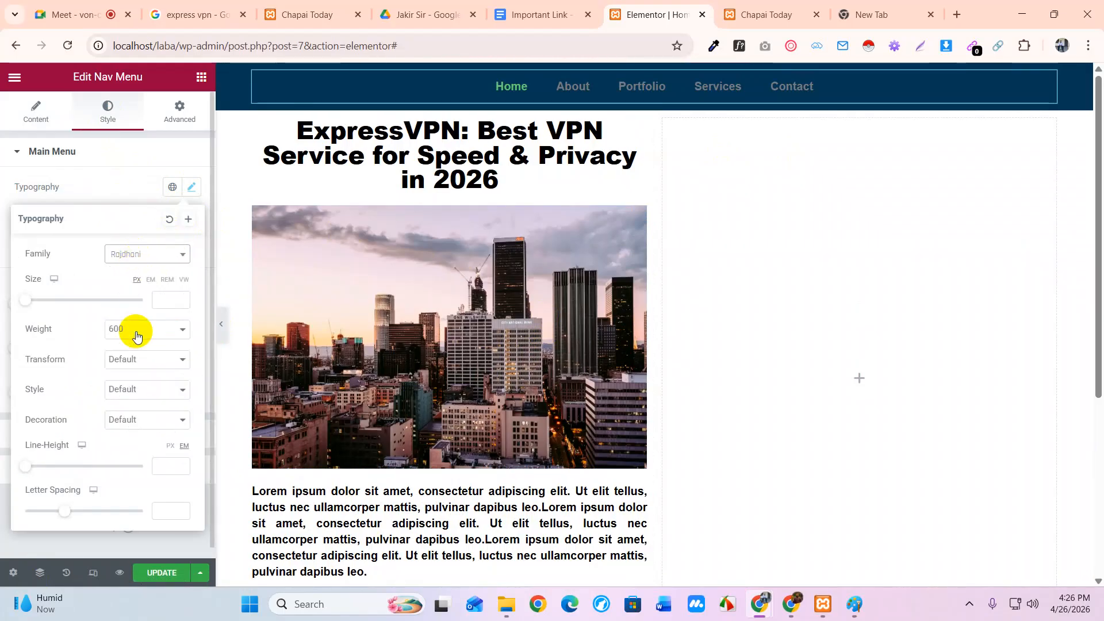
pyautogui.click(563, 93)
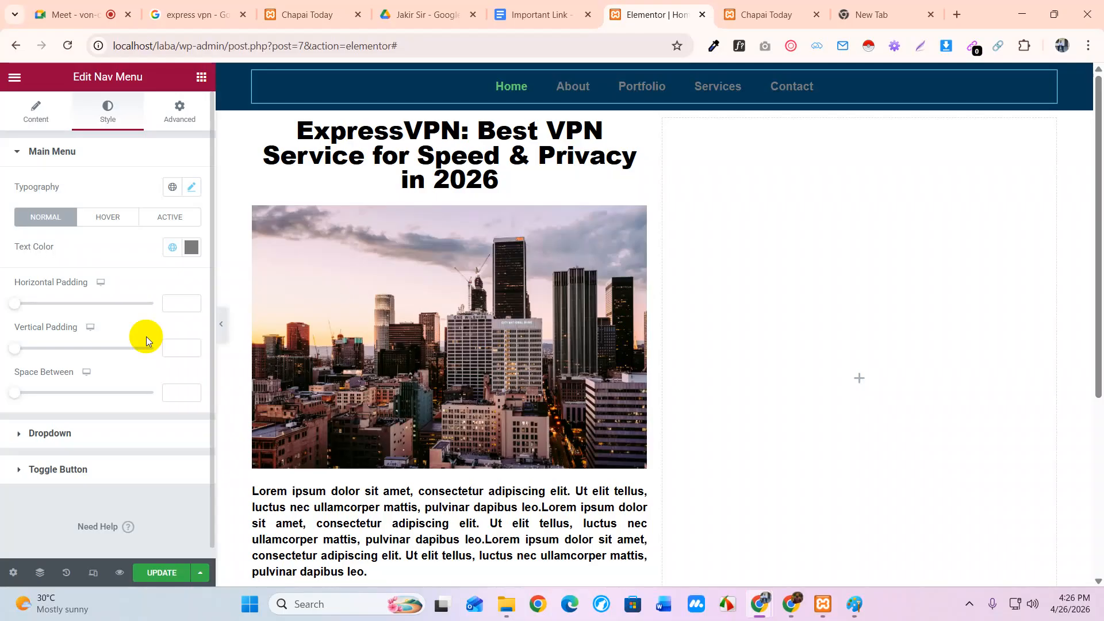
# Make the nav menu text white and uppercase
pyautogui.click(192, 249)
pyautogui.moveTo(83, 390); pyautogui.dragTo(5, 291)
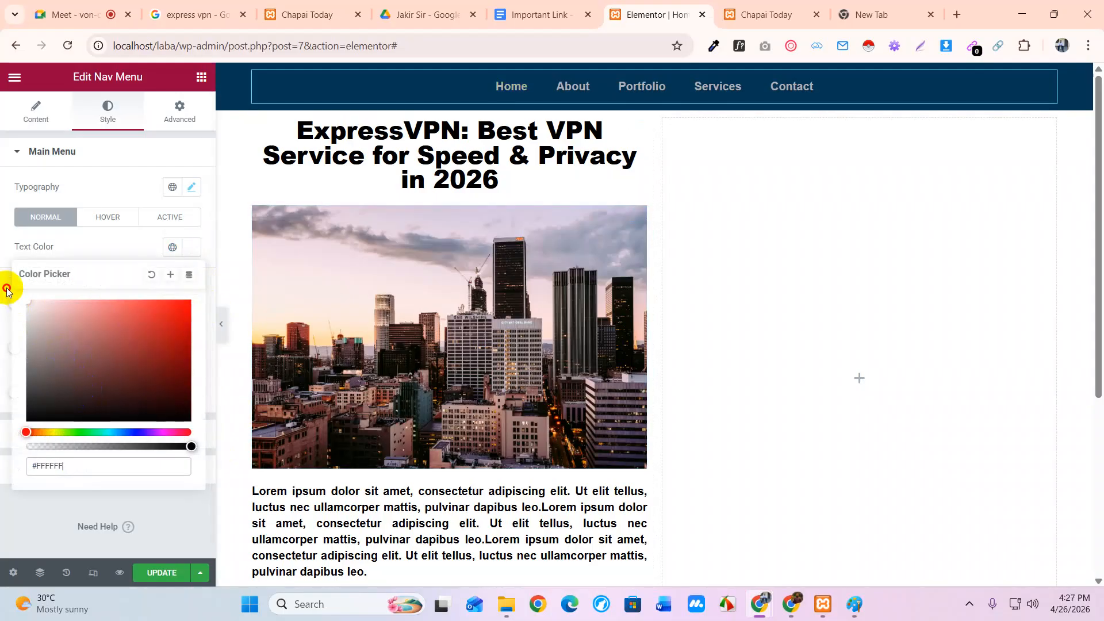
pyautogui.click(197, 246)
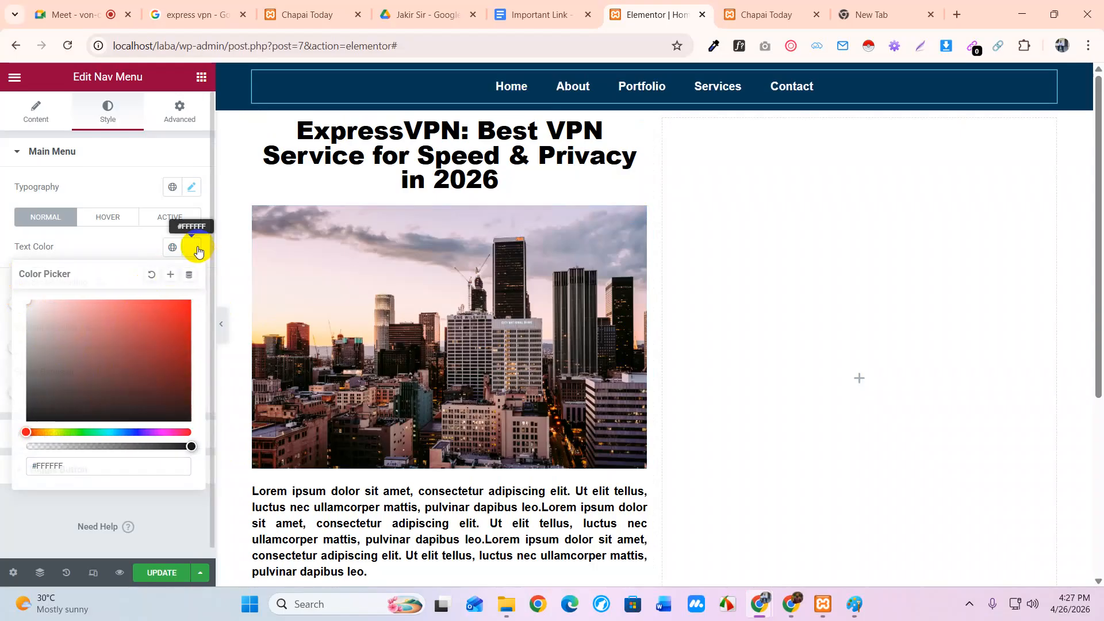
pyautogui.click(194, 185)
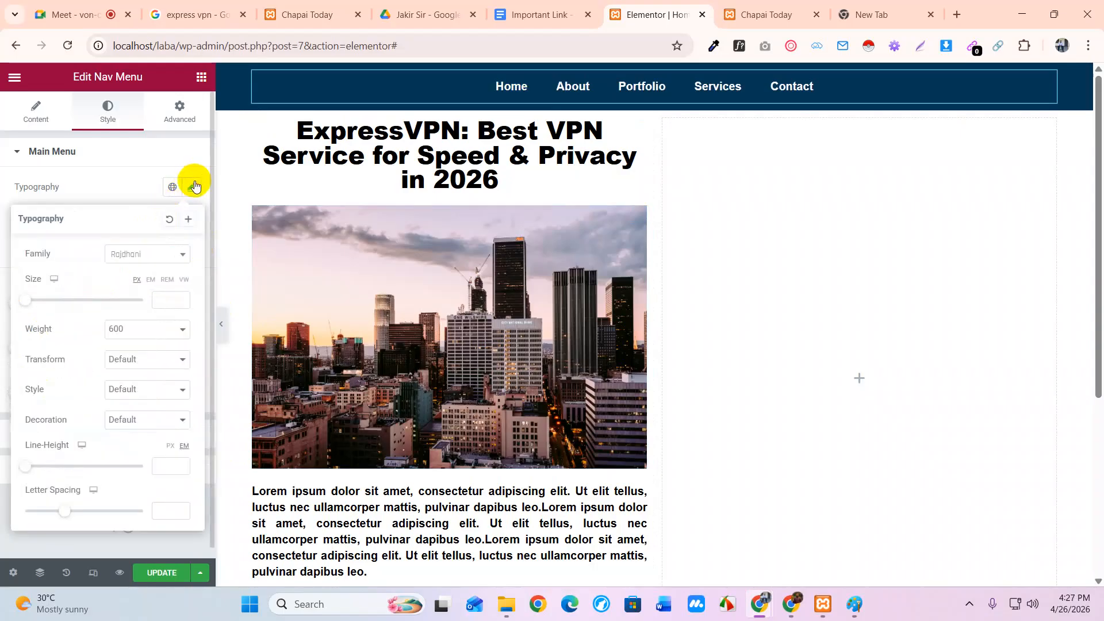
pyautogui.click(138, 360)
pyautogui.click(134, 397)
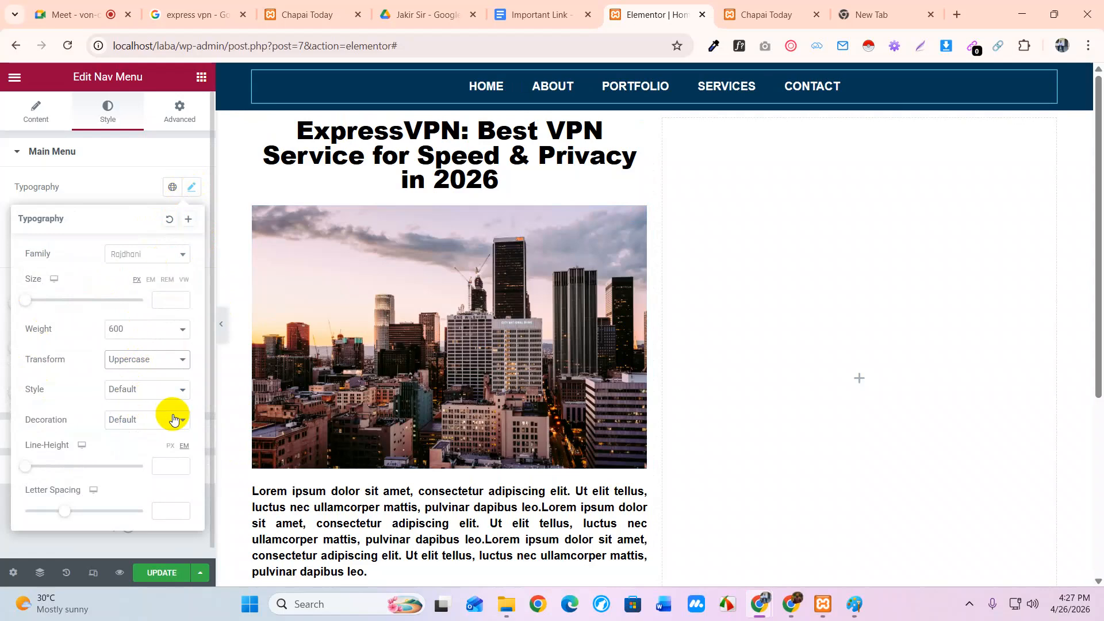
# Settle the menu font on Rajdhani after briefly trying Raleway
pyautogui.click(165, 258)
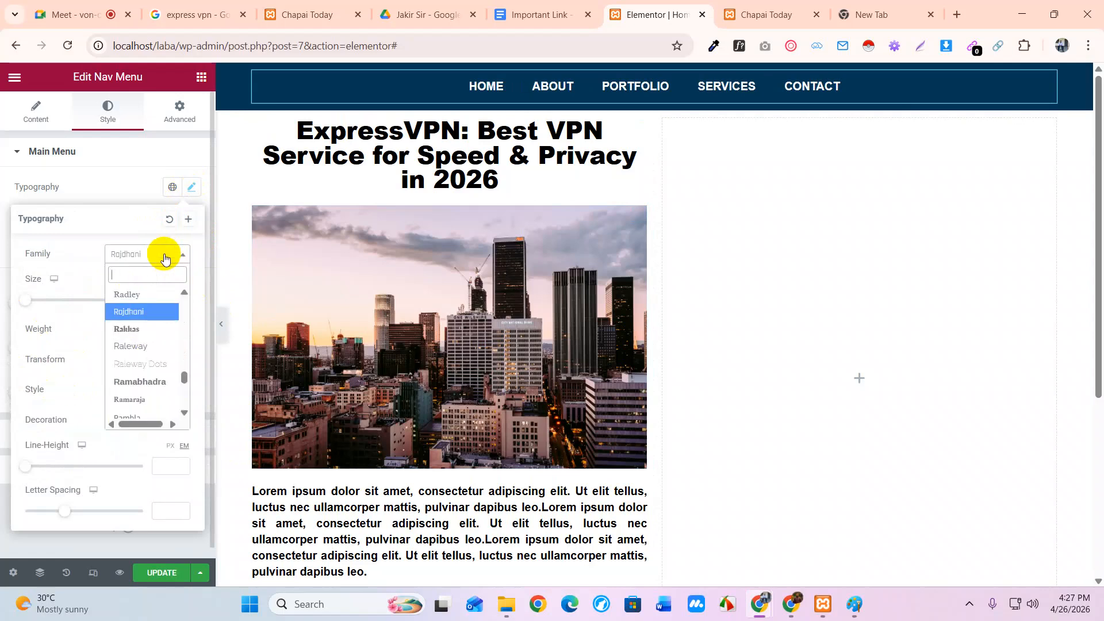
pyautogui.click(140, 313)
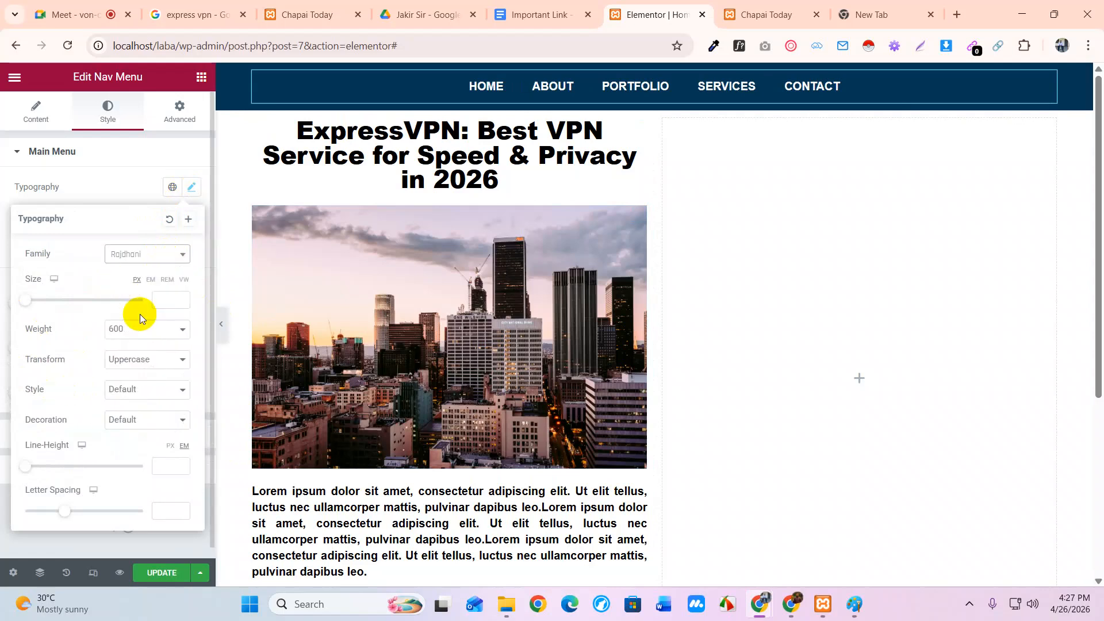
pyautogui.click(165, 254)
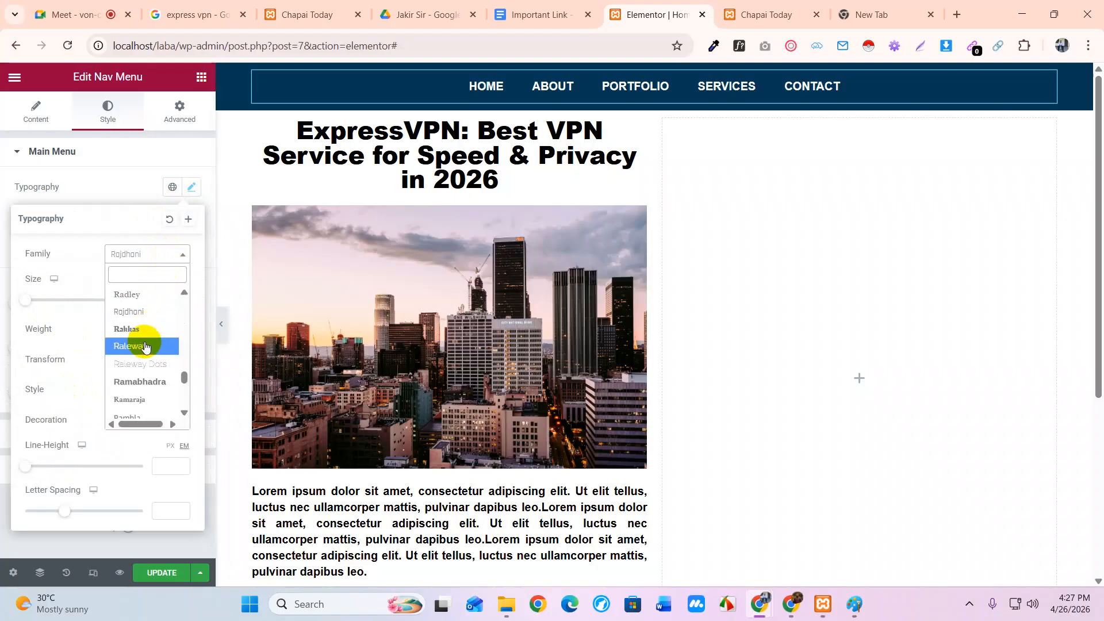
pyautogui.click(145, 343)
pyautogui.click(146, 248)
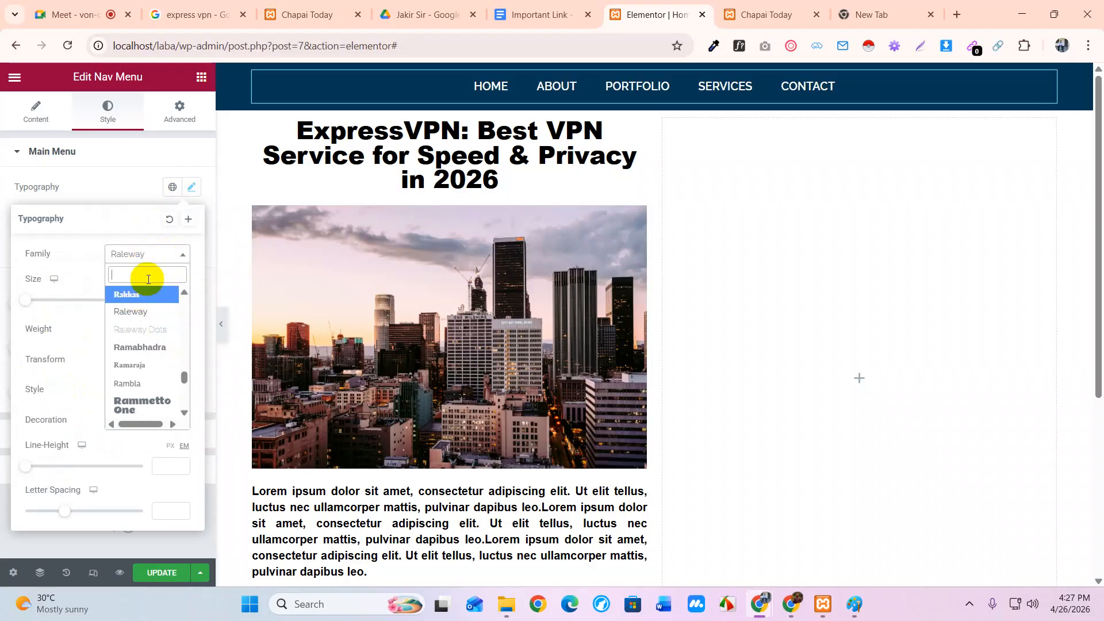
pyautogui.write('raj')
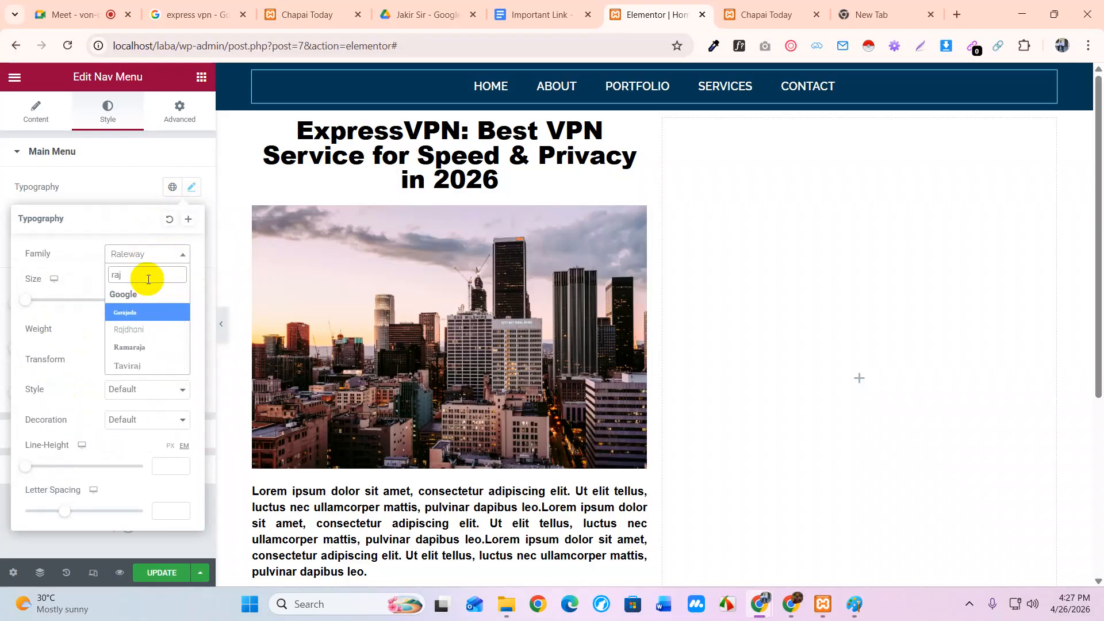
pyautogui.click(149, 329)
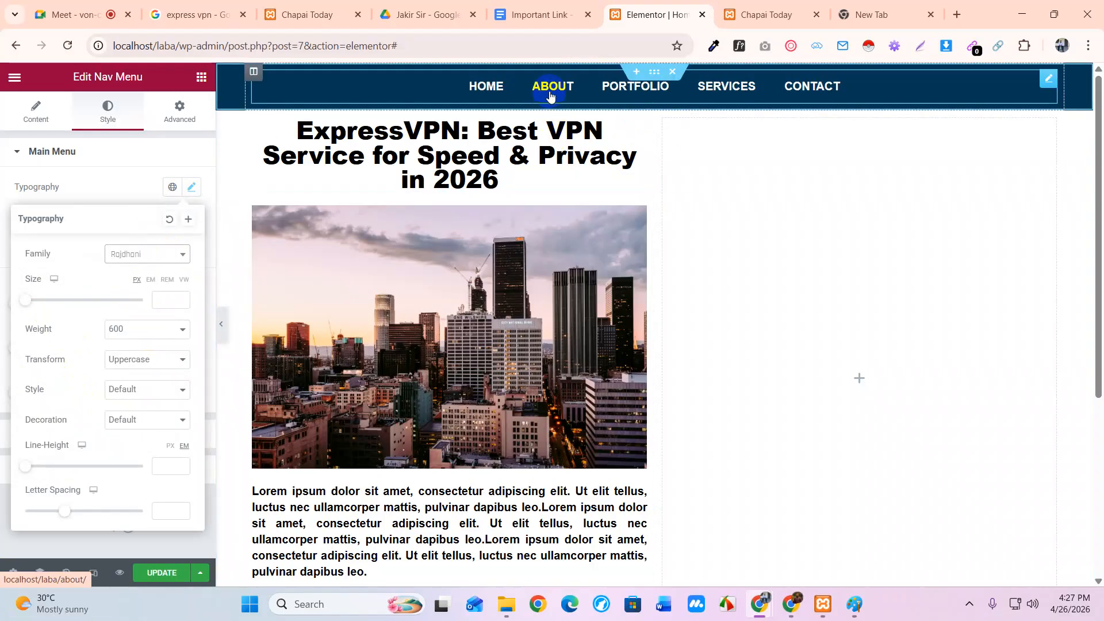
pyautogui.click(148, 150)
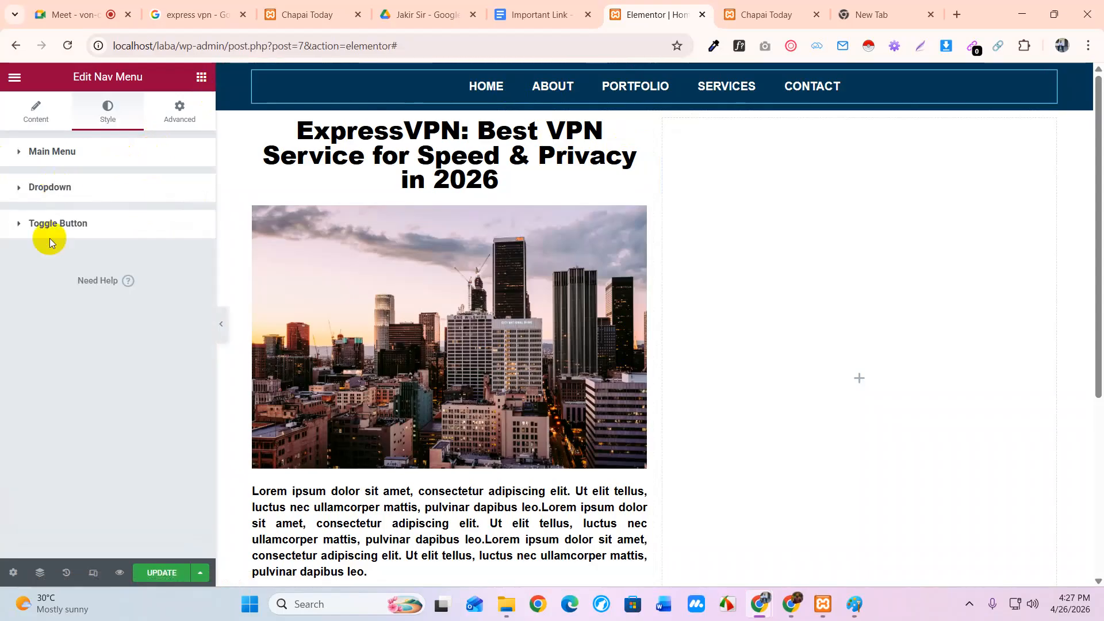
# Try nav menu font sizes 20 and 18 with weight 400
pyautogui.click(91, 154)
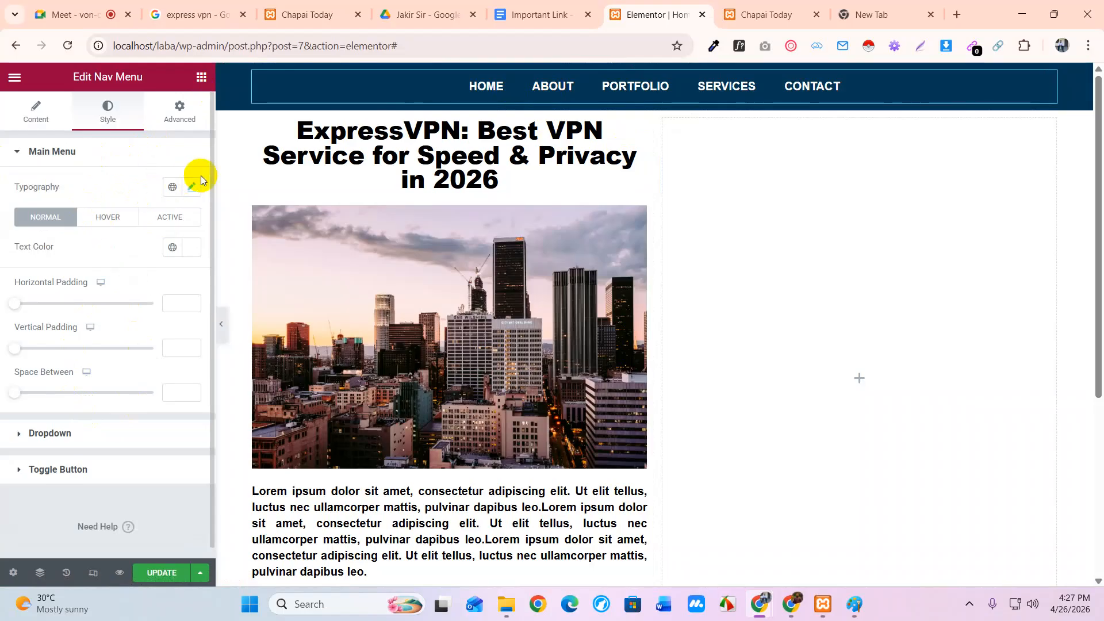
pyautogui.click(191, 187)
pyautogui.click(163, 300)
pyautogui.write('20')
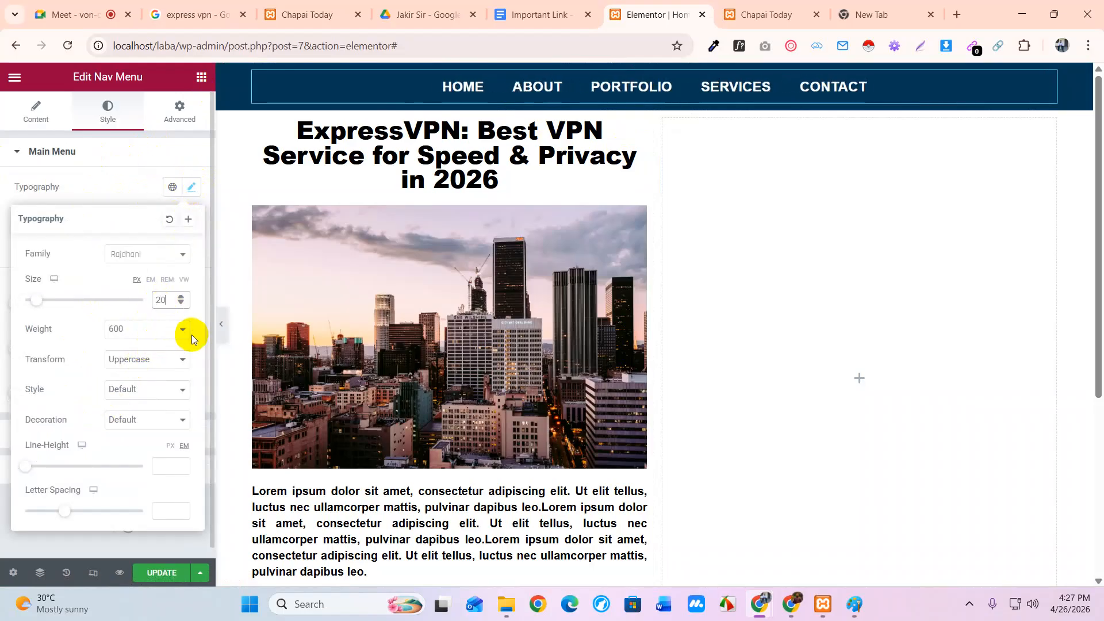
pyautogui.moveTo(165, 301); pyautogui.dragTo(151, 301)
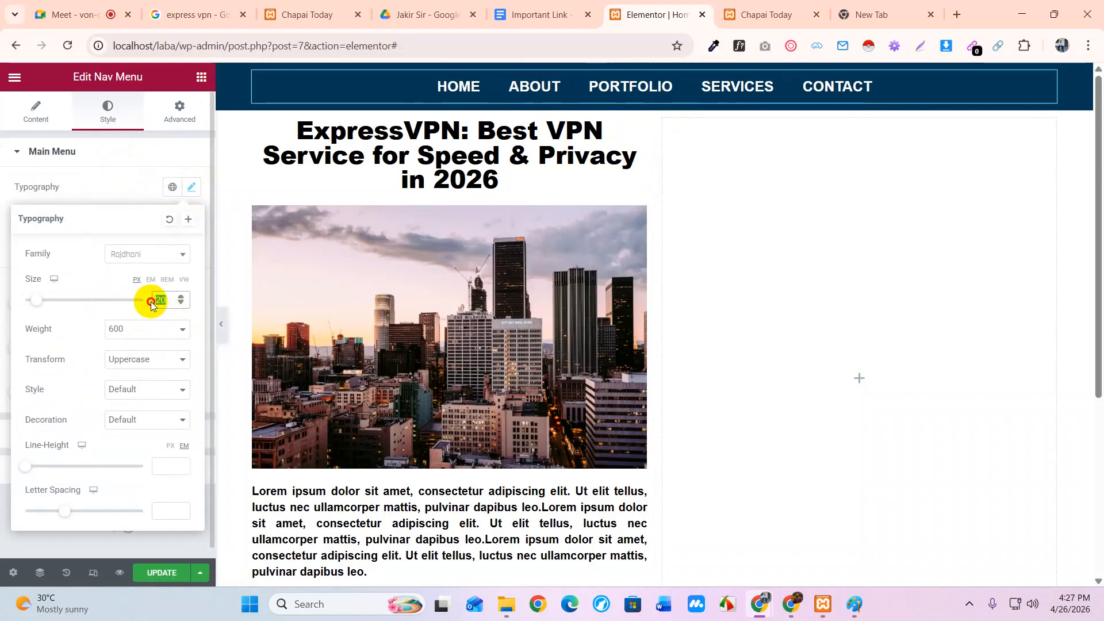
pyautogui.write('18')
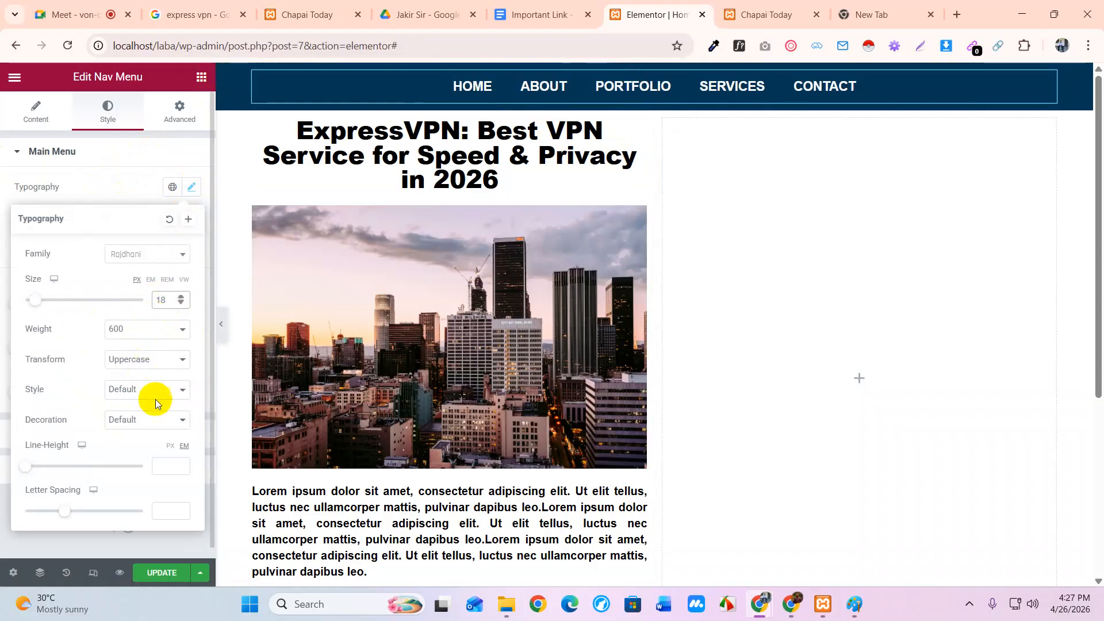
pyautogui.click(143, 334)
pyautogui.click(125, 399)
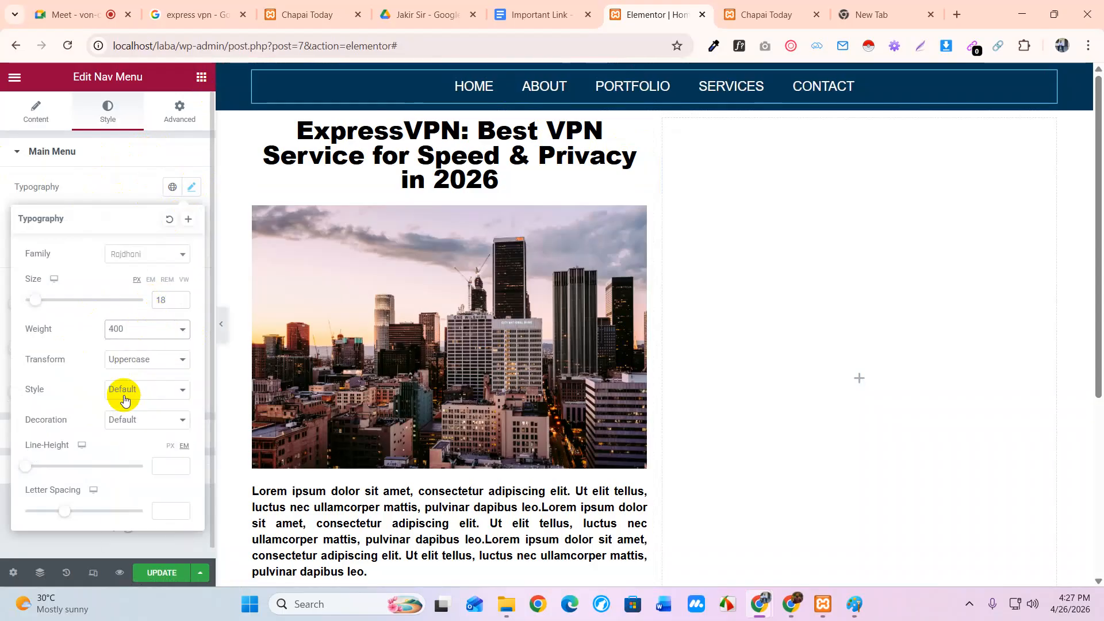
# Reduce the menu font size to 16, restore weight 600, and update the page
pyautogui.click(166, 301)
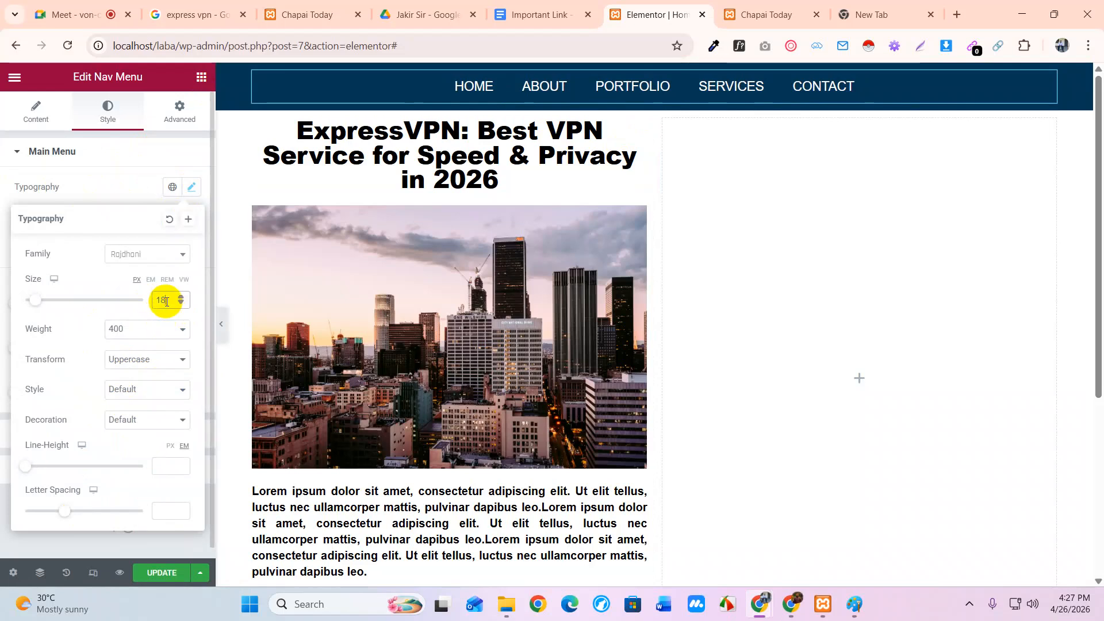
pyautogui.click(178, 301)
pyautogui.click(177, 301)
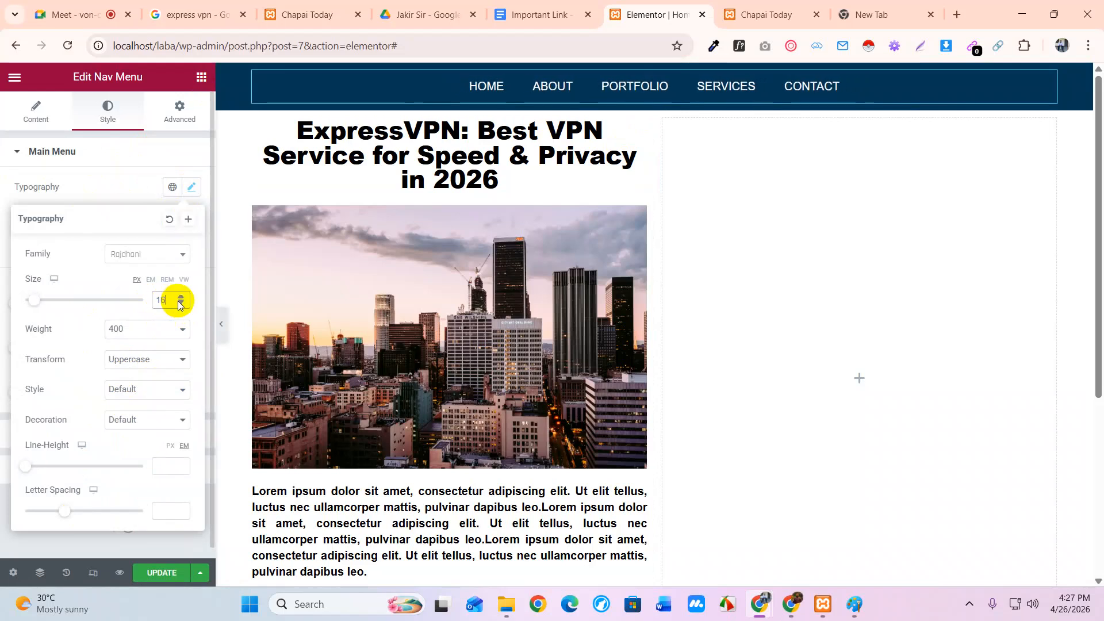
pyautogui.click(135, 329)
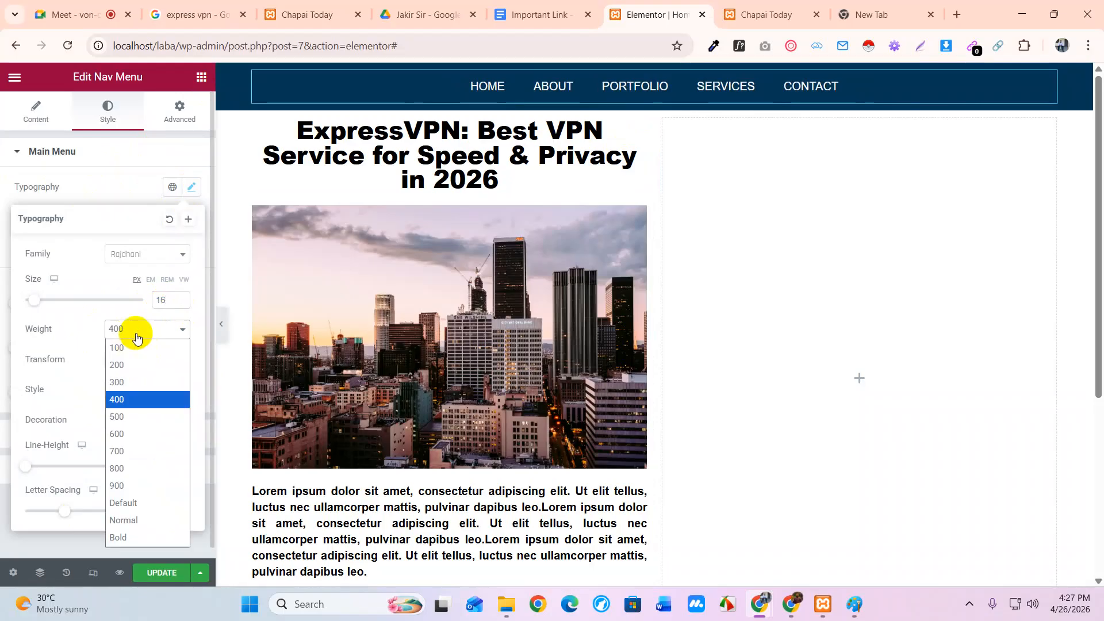
pyautogui.click(131, 434)
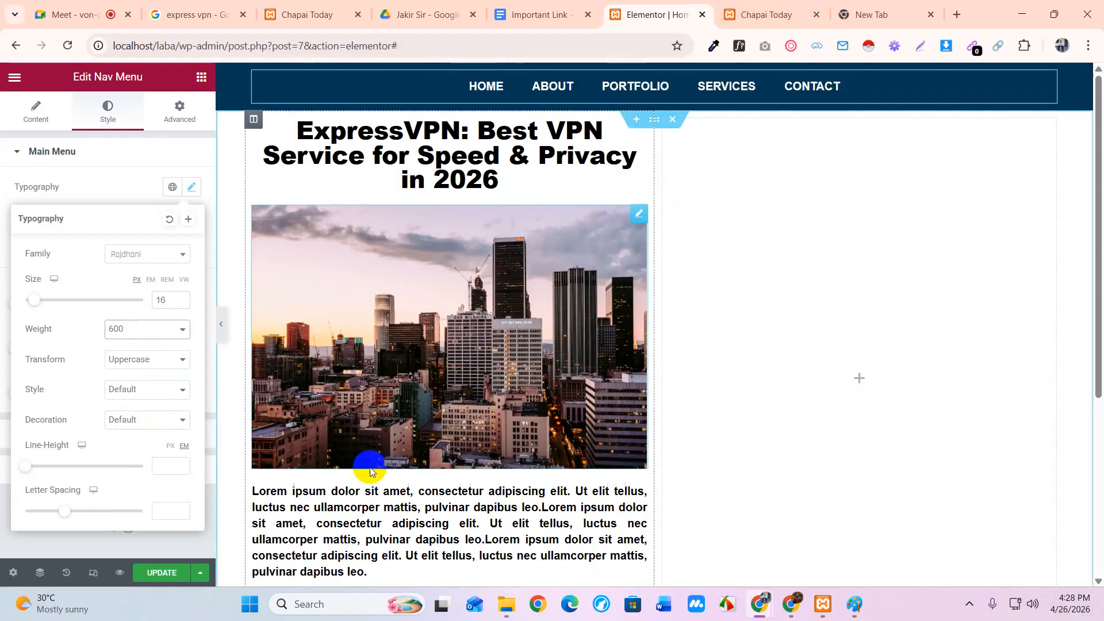
pyautogui.click(166, 574)
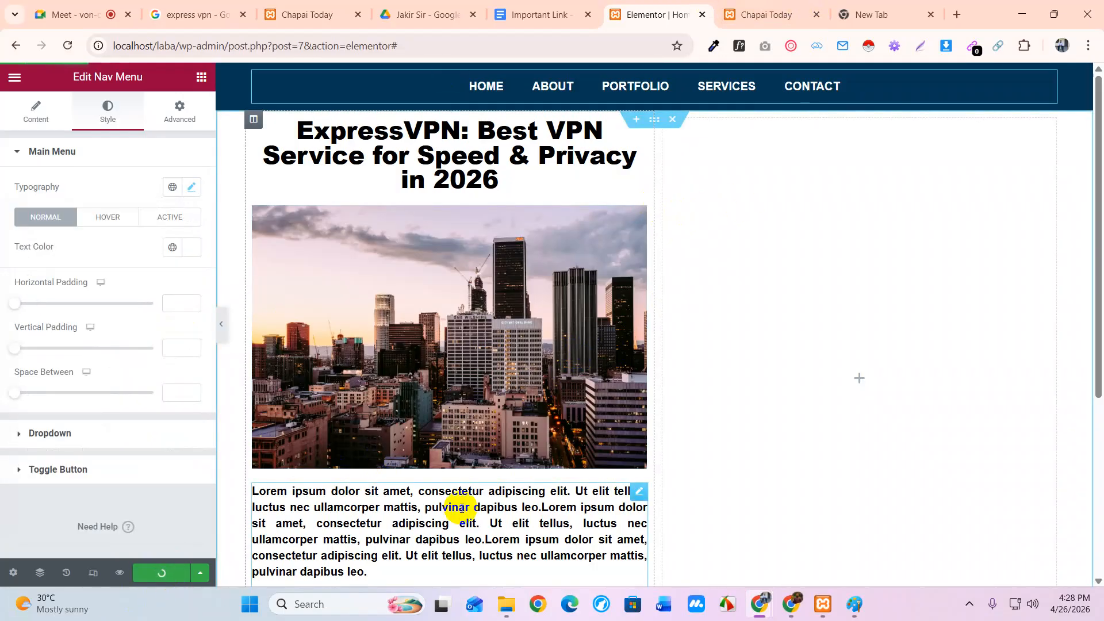
# Try the Dropdown layout for the nav menu and look at its style options
pyautogui.click(32, 111)
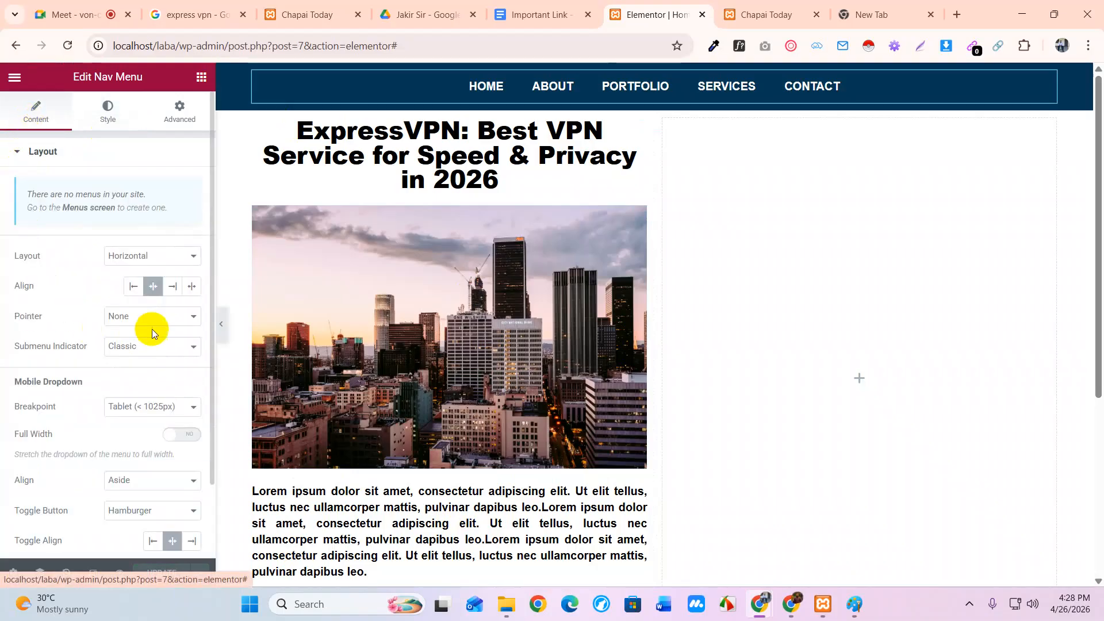
pyautogui.click(175, 257)
pyautogui.click(154, 306)
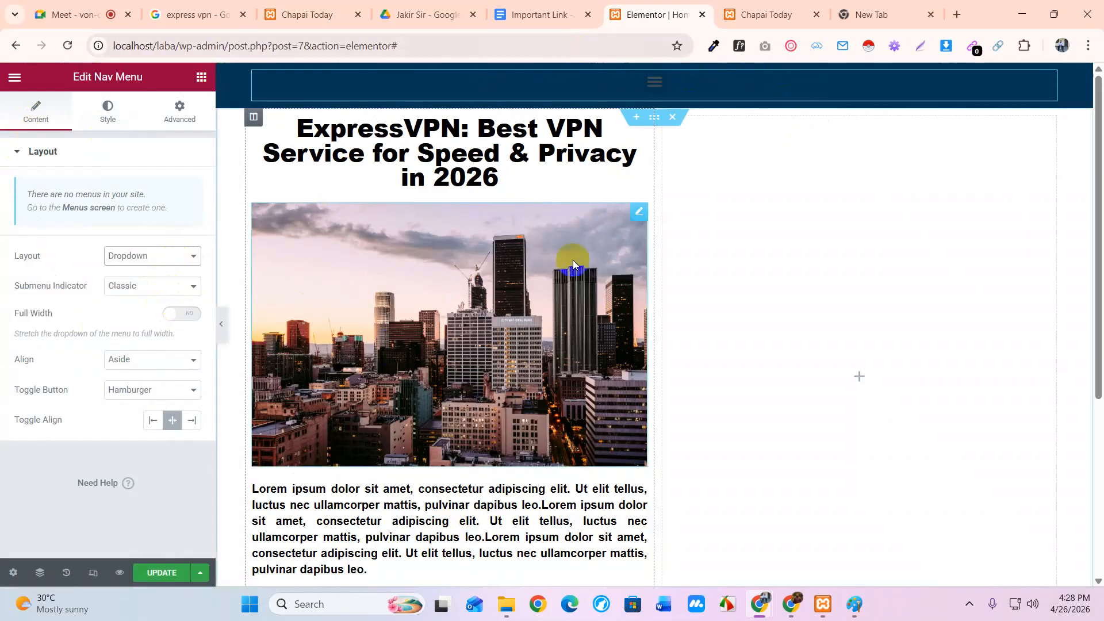
pyautogui.click(108, 122)
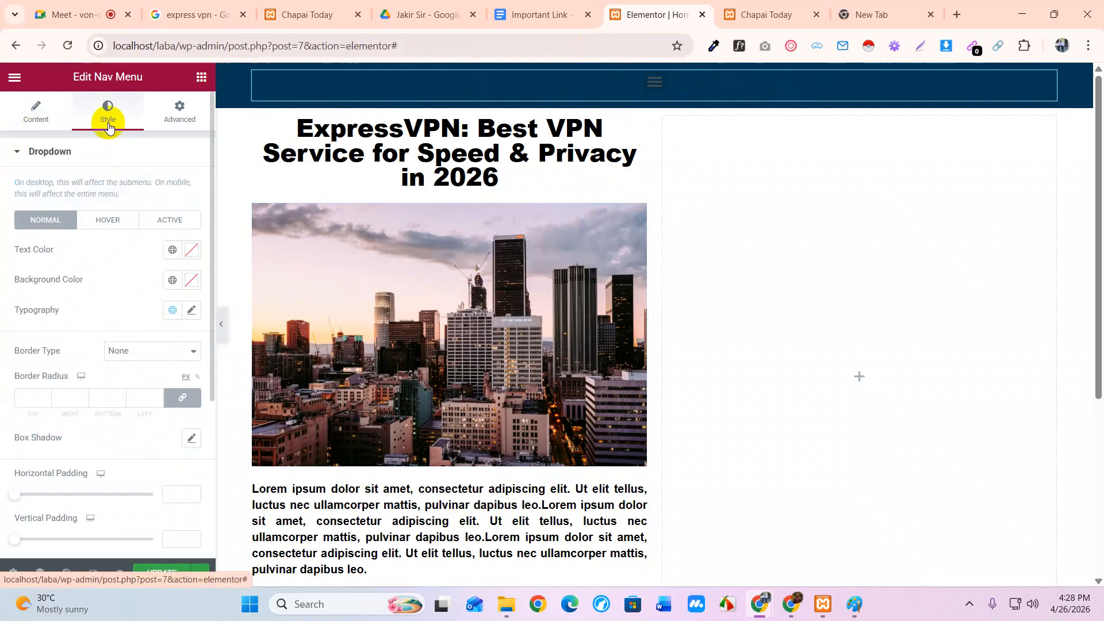
# Set the nav menu layout back to Horizontal, update the page, and switch to the live site tab
pyautogui.click(43, 118)
pyautogui.click(151, 262)
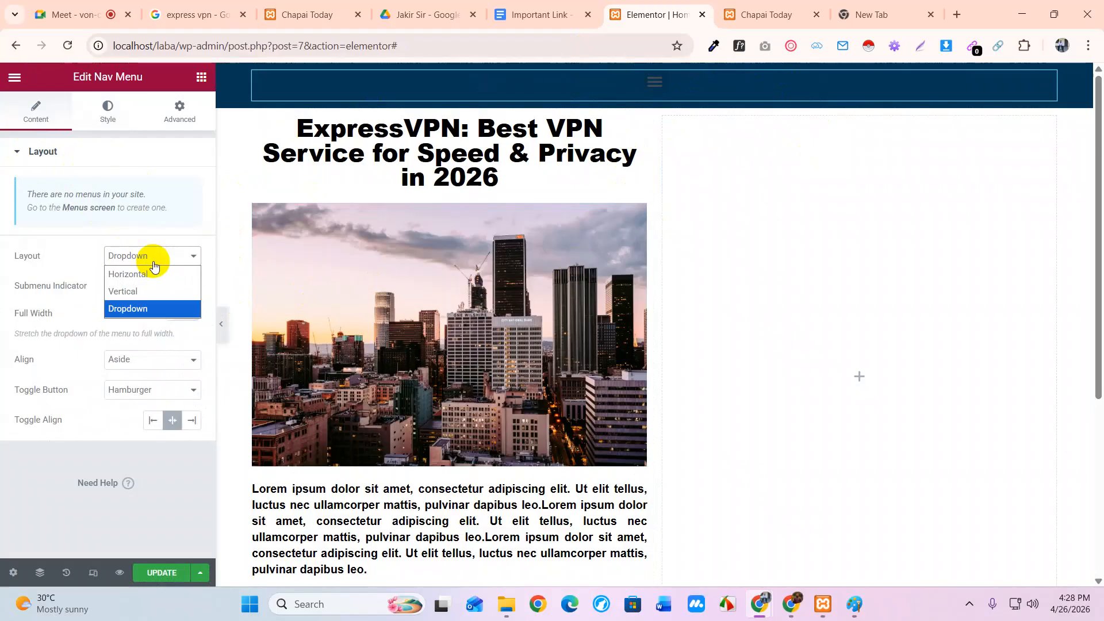
pyautogui.click(151, 274)
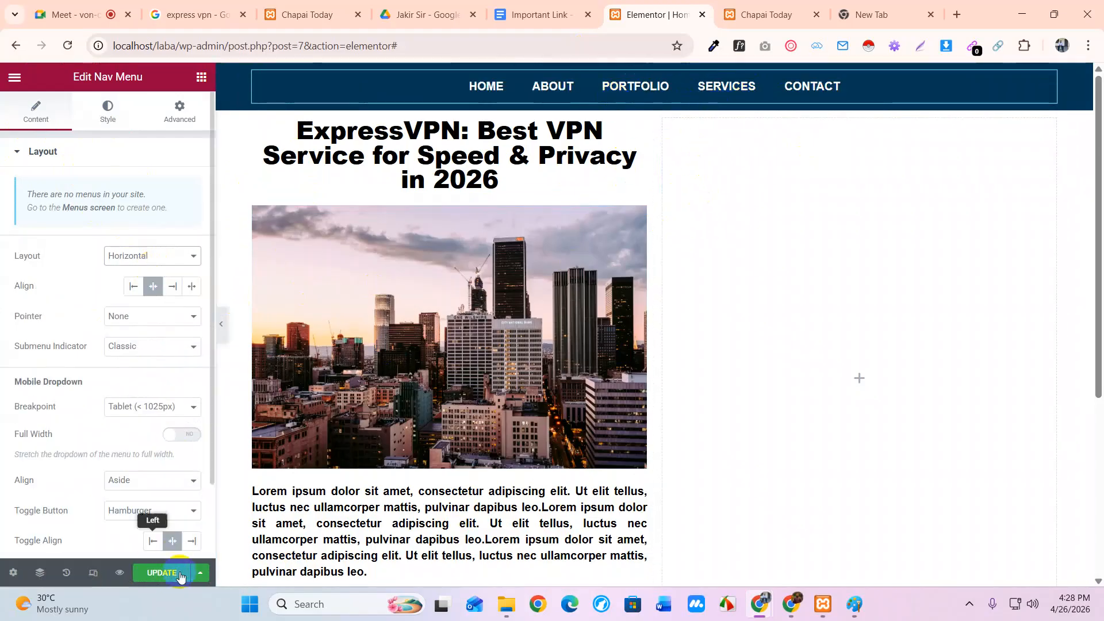
pyautogui.click(163, 574)
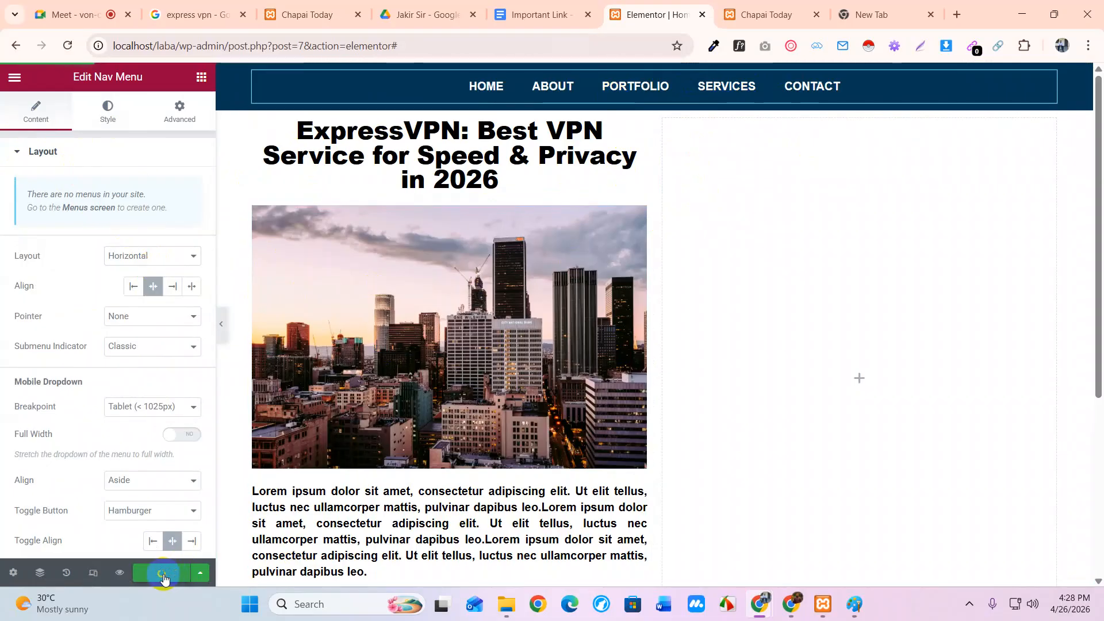
pyautogui.click(765, 14)
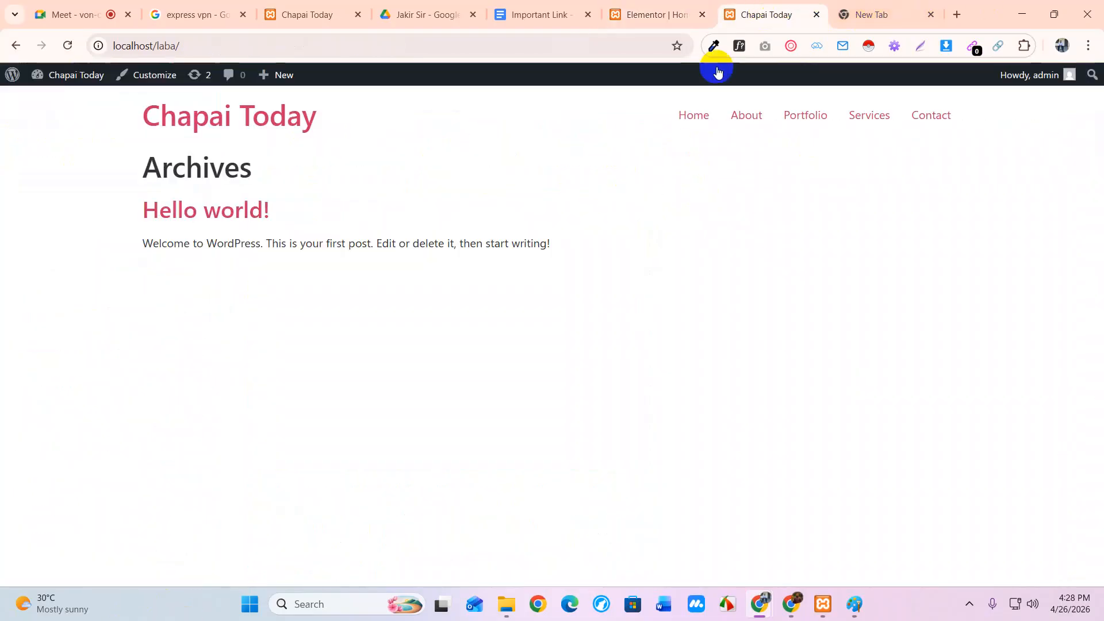
# Reload the live site, view its Home page, then go to the admin Dashboard
pyautogui.rightClick(472, 169)
pyautogui.click(506, 225)
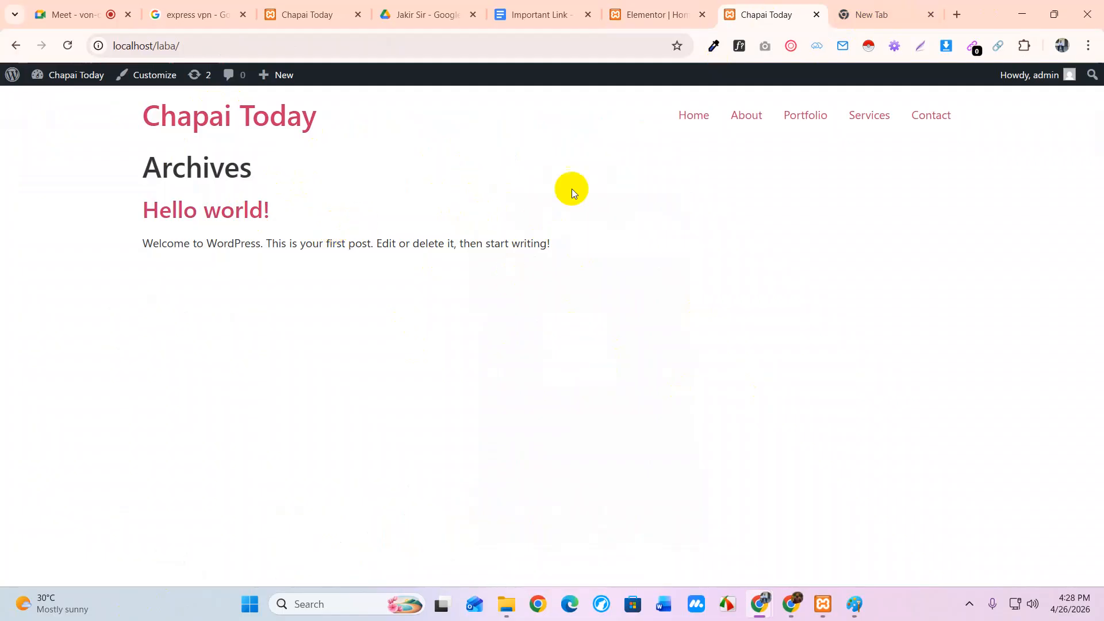
pyautogui.click(690, 119)
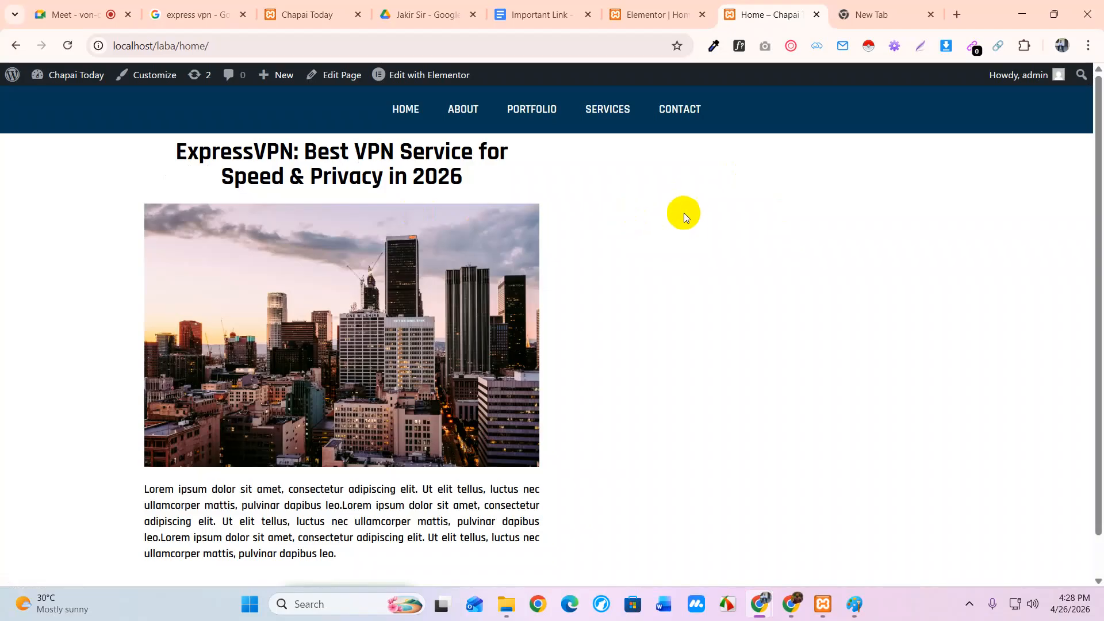
pyautogui.click(660, 14)
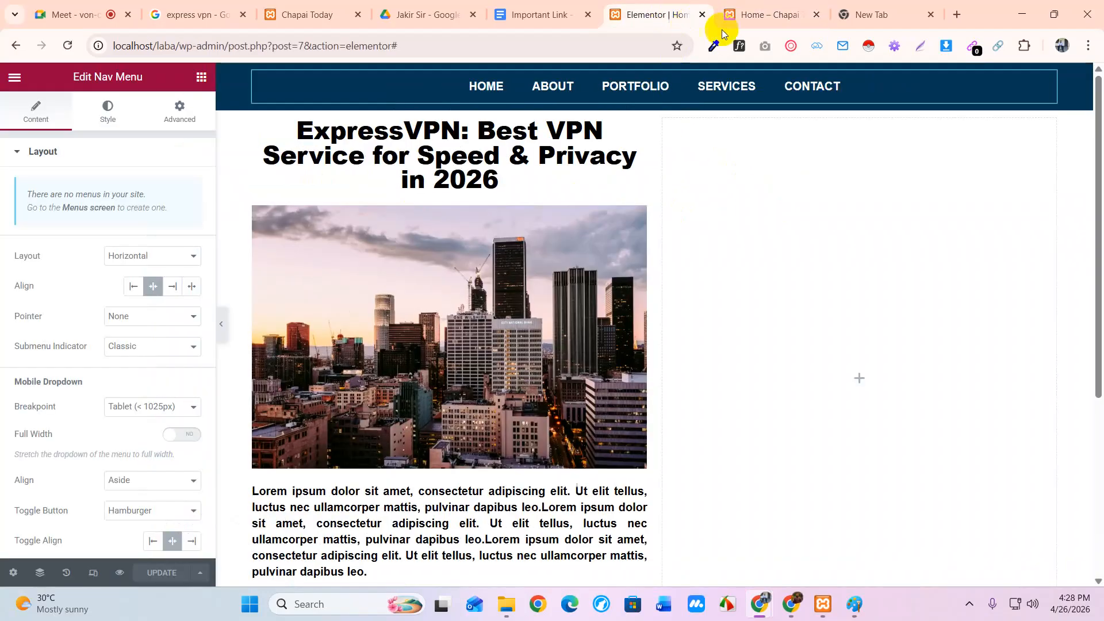
pyautogui.click(771, 14)
pyautogui.moveTo(80, 81)
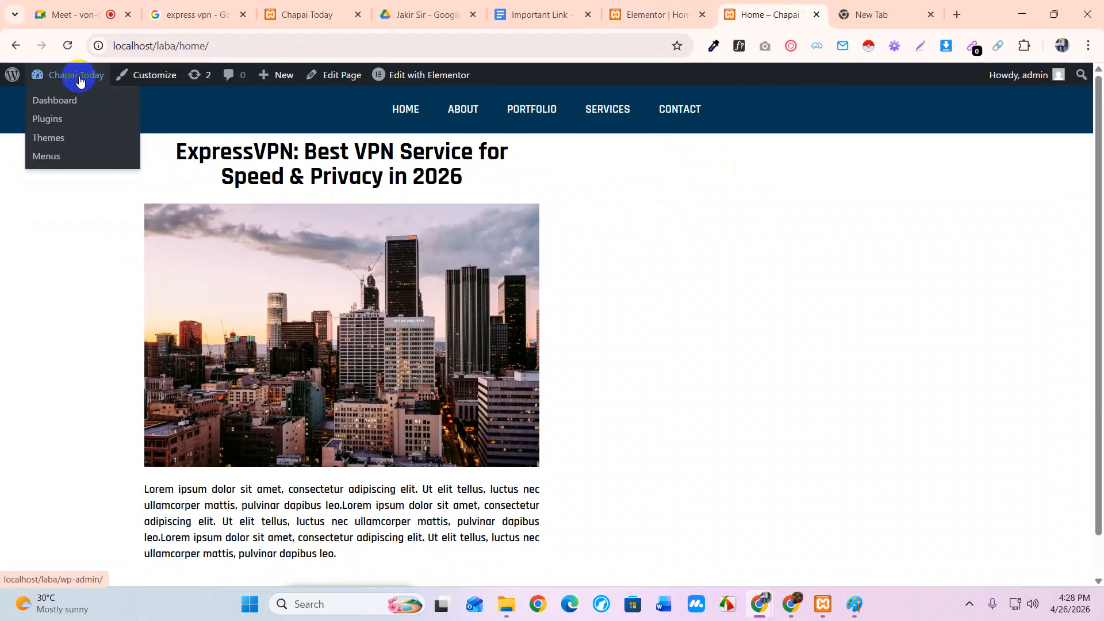
pyautogui.click(68, 101)
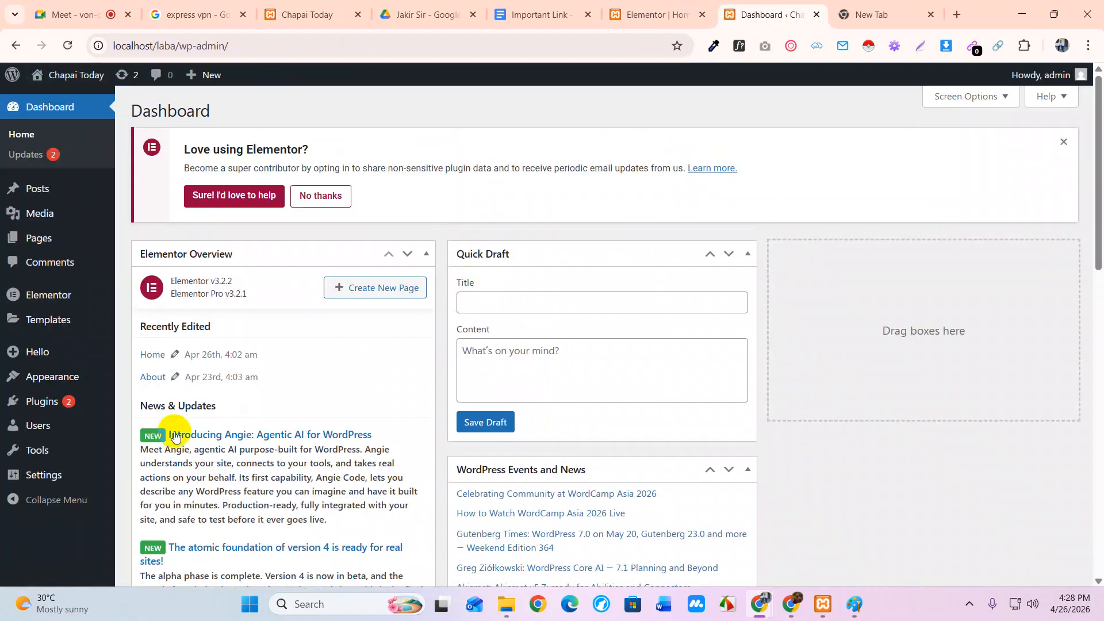
# In Reading settings, make the homepage a static page showing Home, with no posts page
pyautogui.moveTo(55, 488)
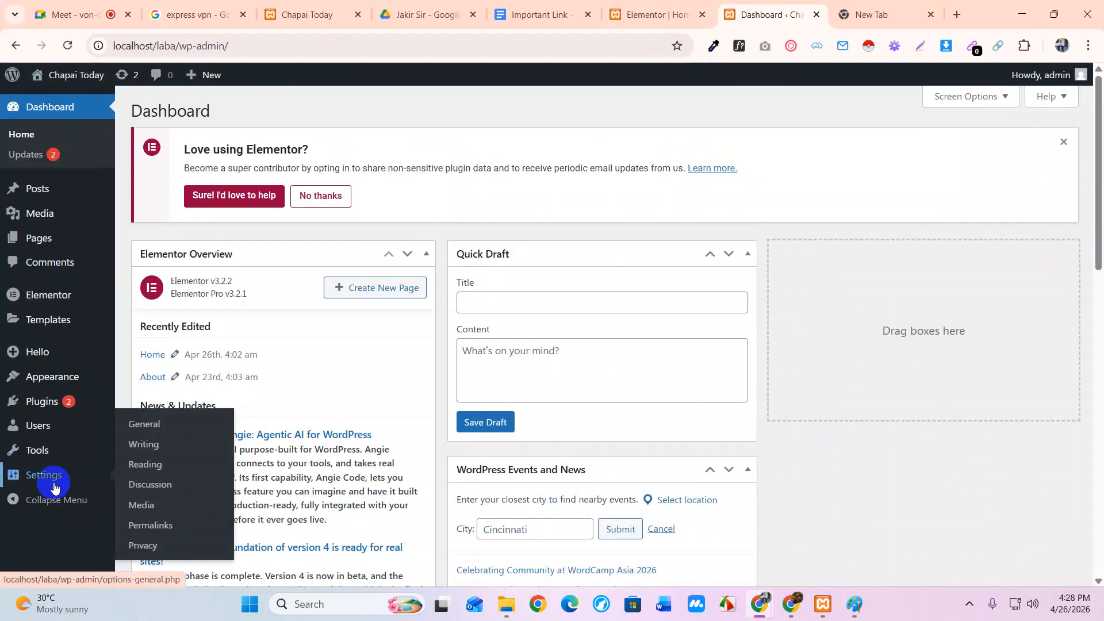
pyautogui.click(145, 464)
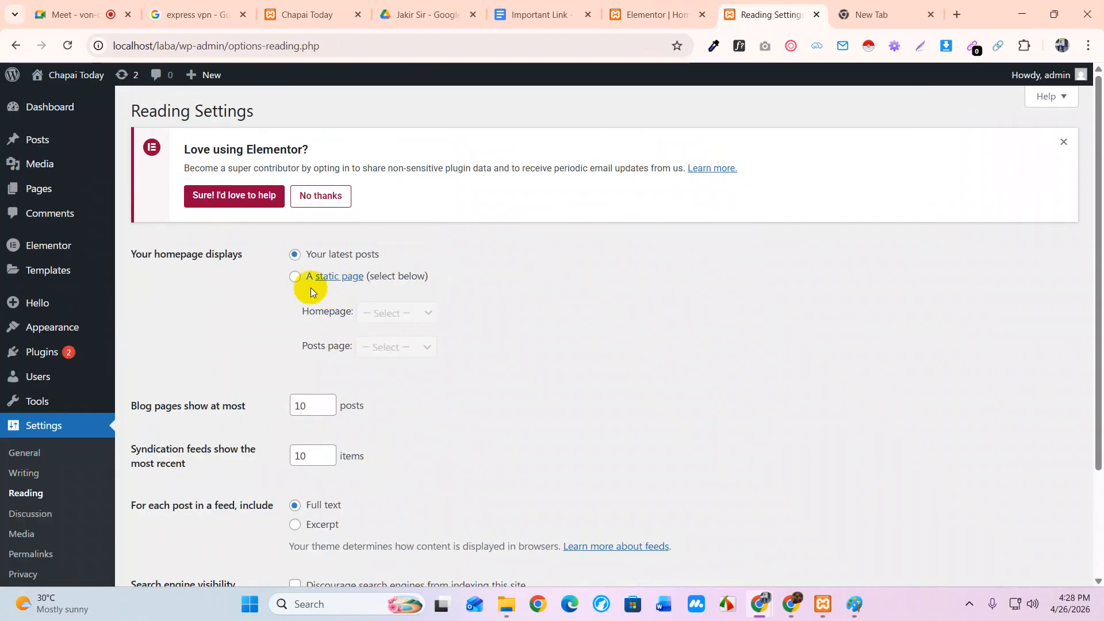
pyautogui.click(297, 277)
pyautogui.click(381, 313)
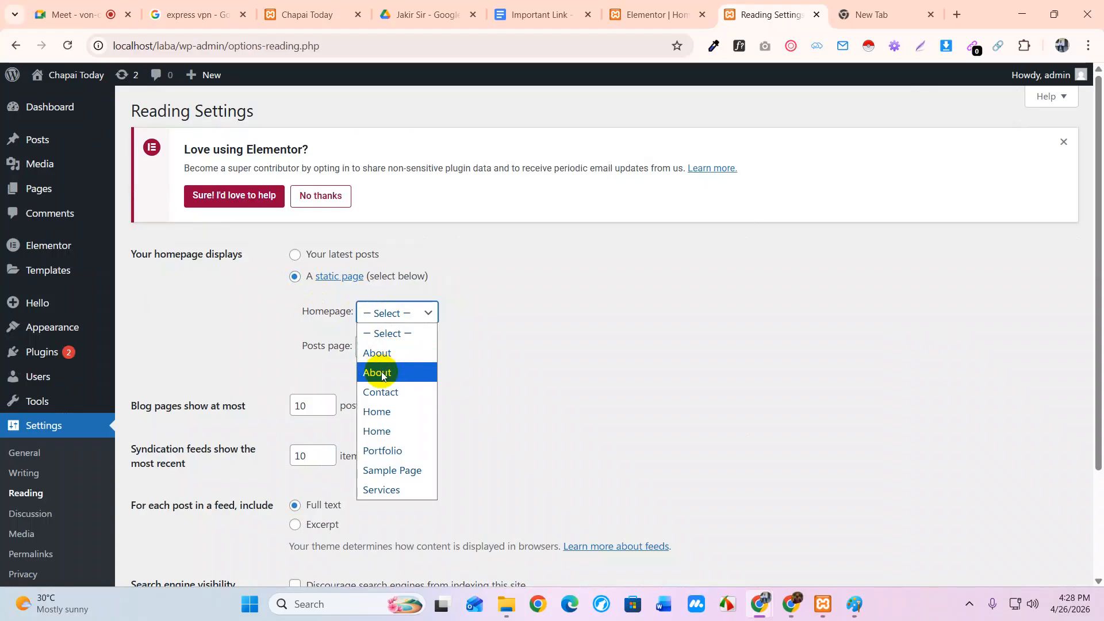
pyautogui.click(380, 432)
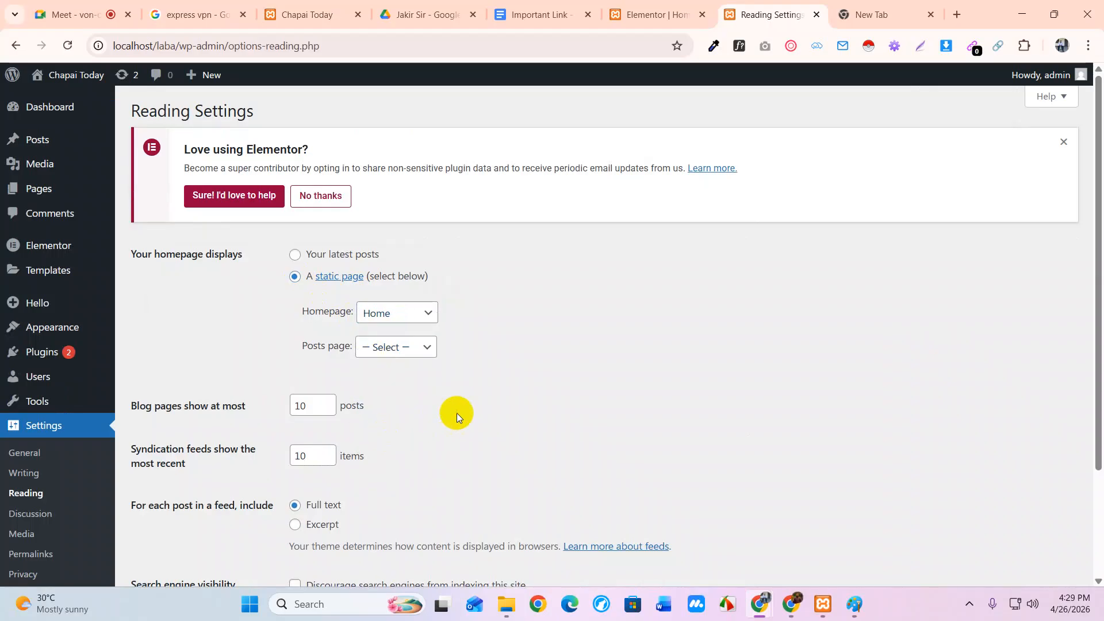
pyautogui.click(418, 360)
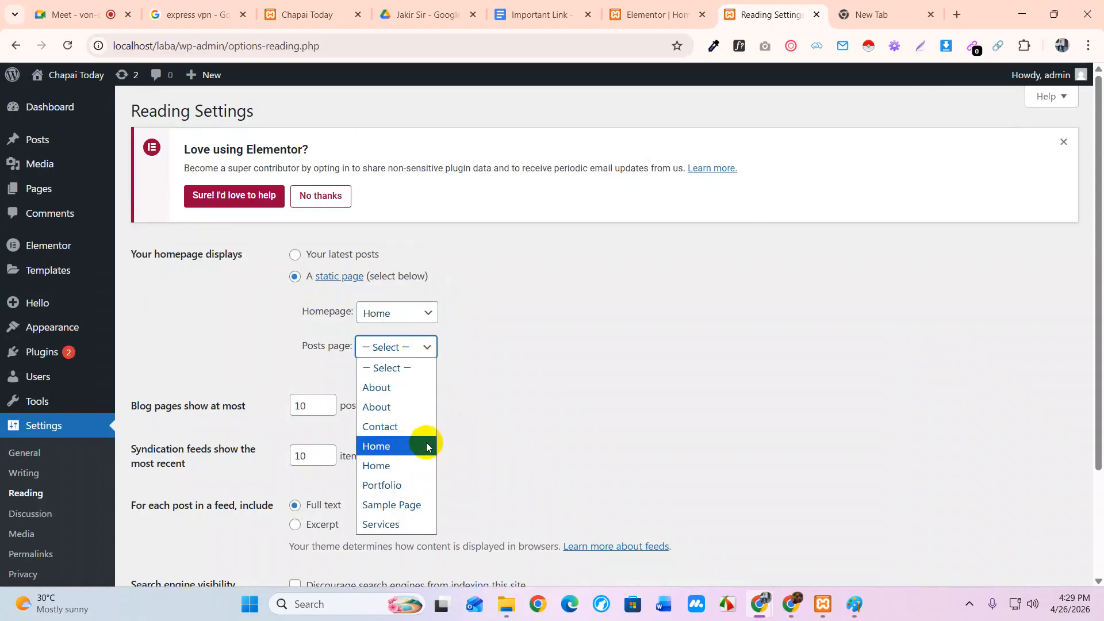
pyautogui.click(415, 322)
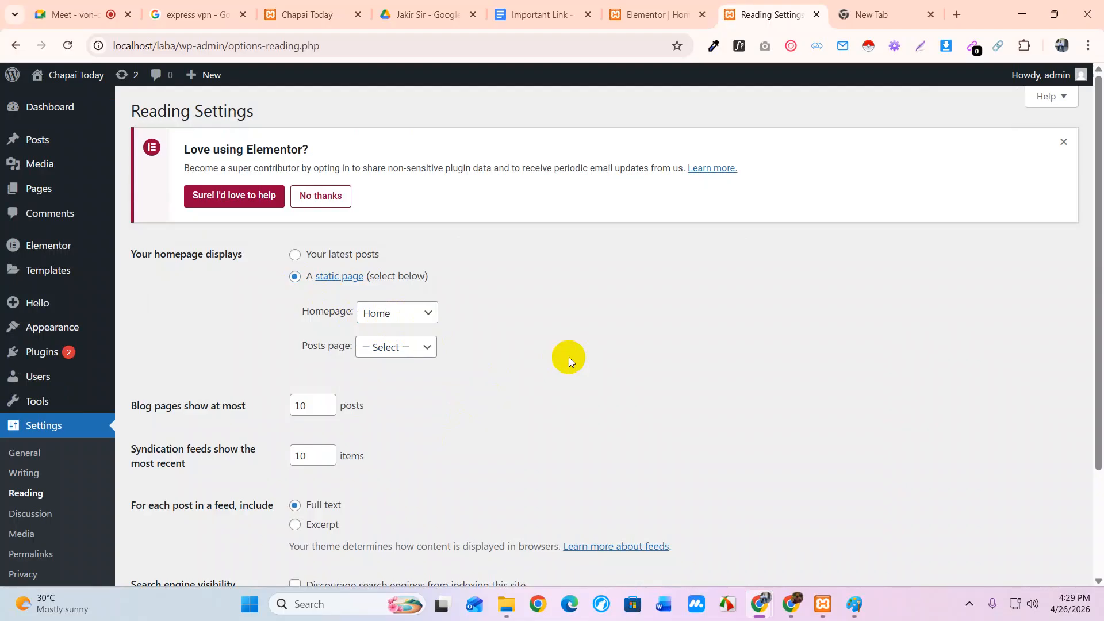
# Save the reading settings and compare the live front page with the Elementor editor
pyautogui.scroll(-3, 402, 332)
pyautogui.click(153, 515)
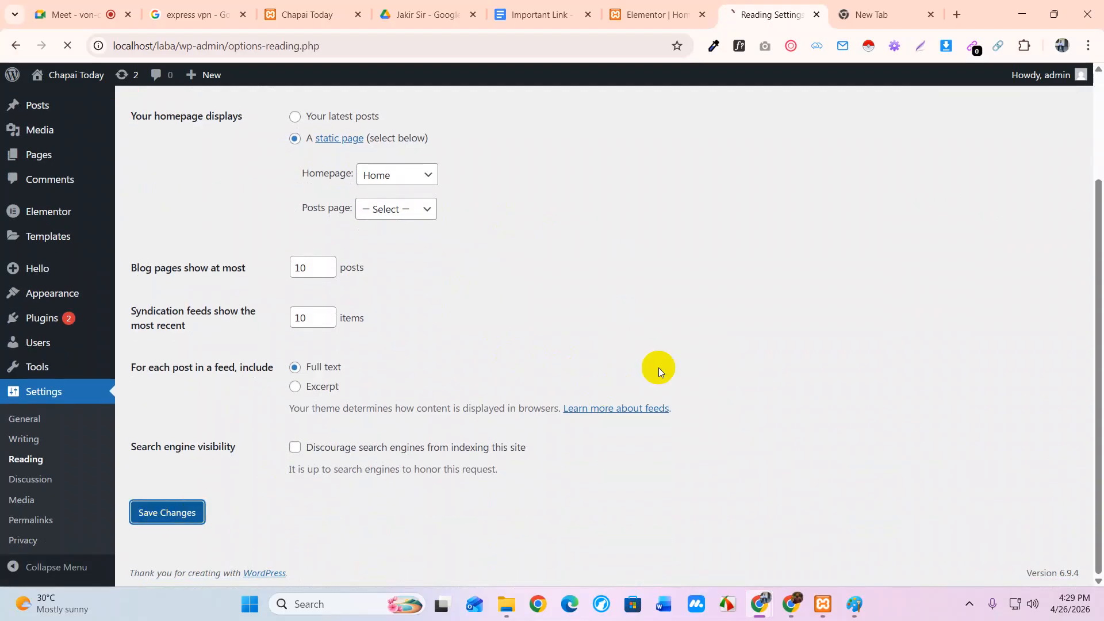
pyautogui.click(640, 7)
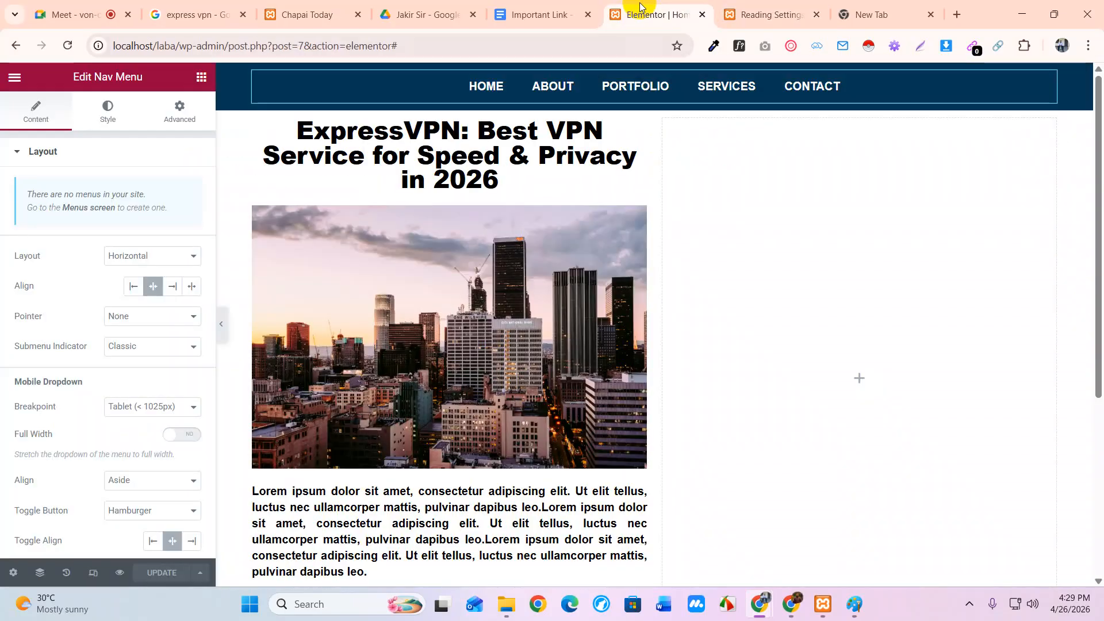
pyautogui.click(771, 17)
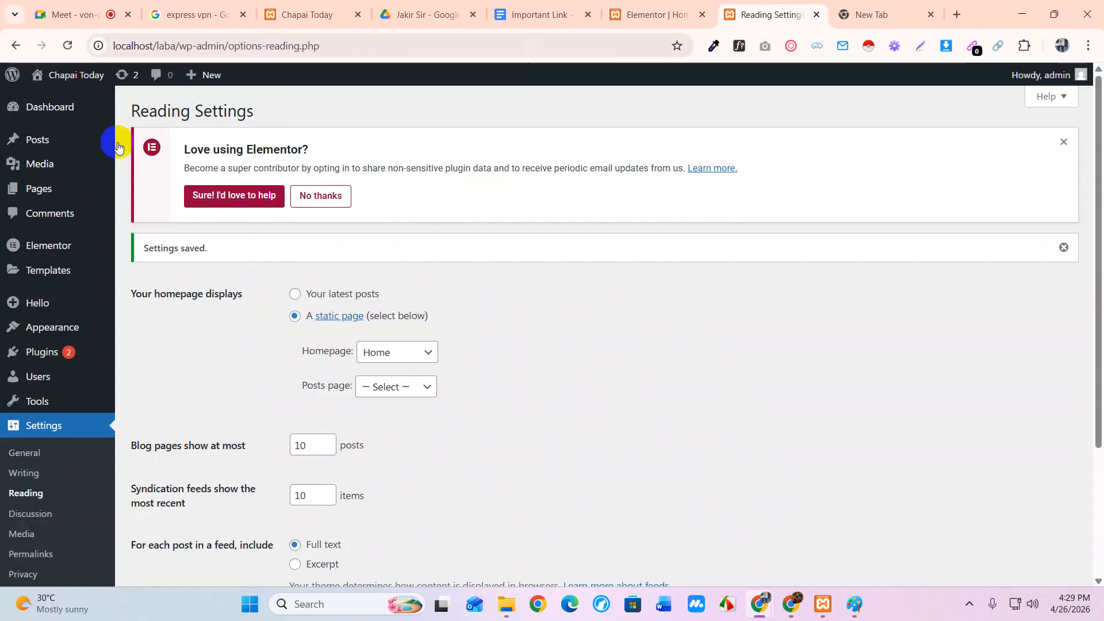
pyautogui.click(69, 79)
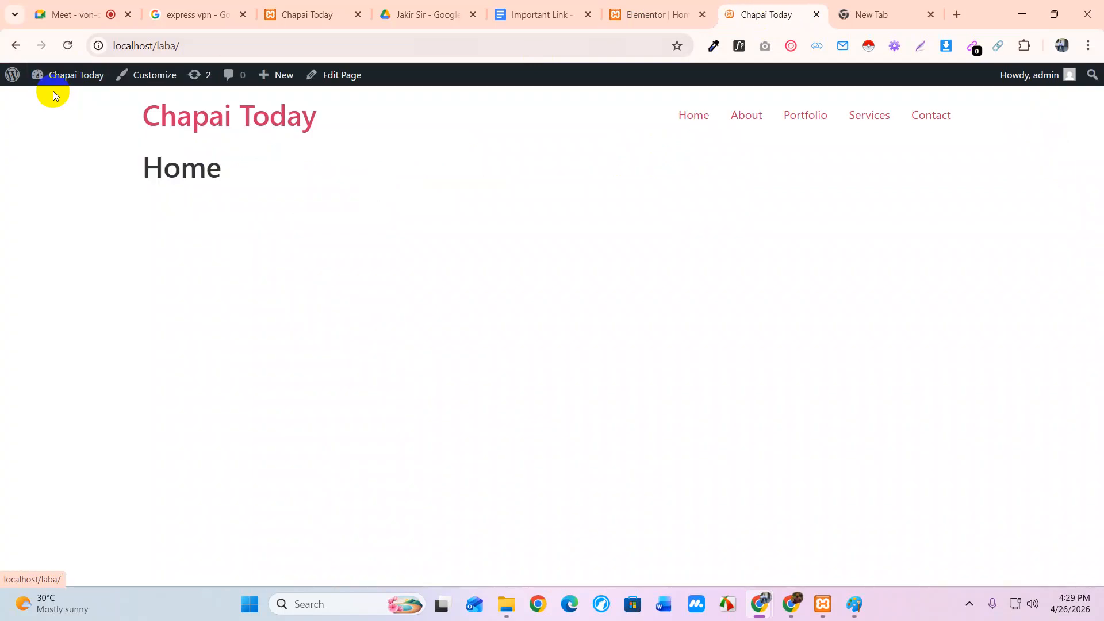
pyautogui.click(654, 14)
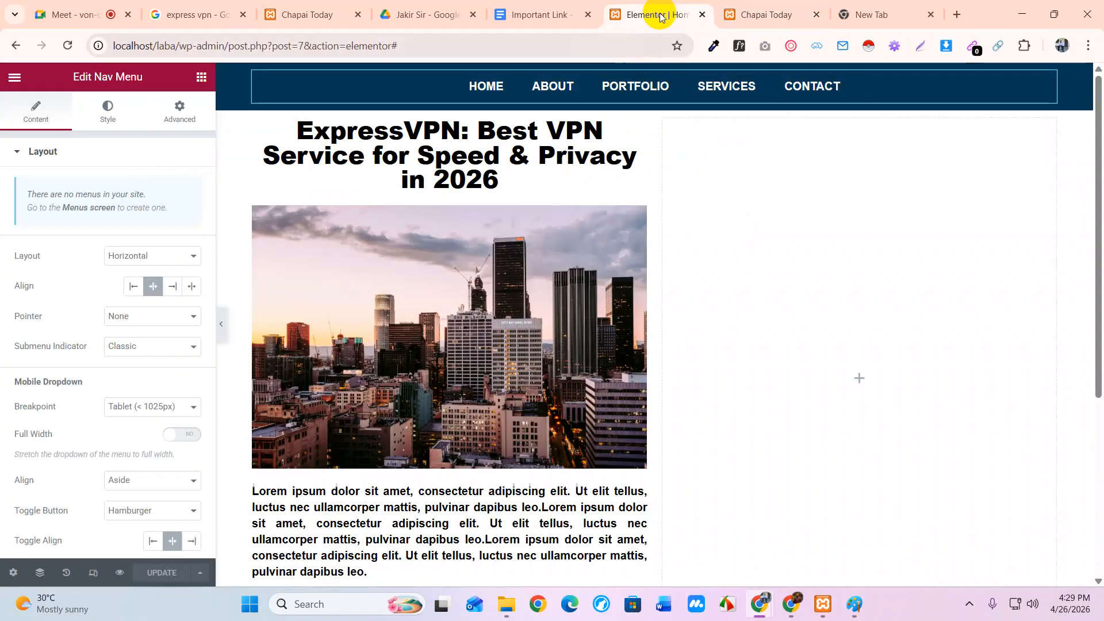
pyautogui.click(736, 17)
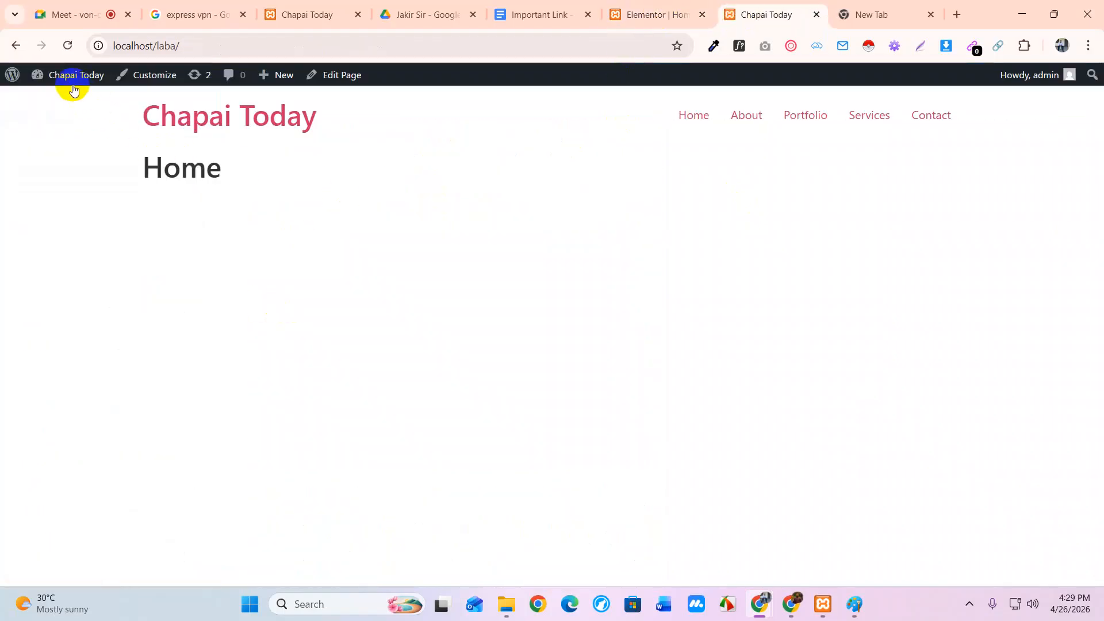
# Set the other Home page as the homepage in Reading settings, save, and check the editor
pyautogui.moveTo(72, 81)
pyautogui.click(57, 106)
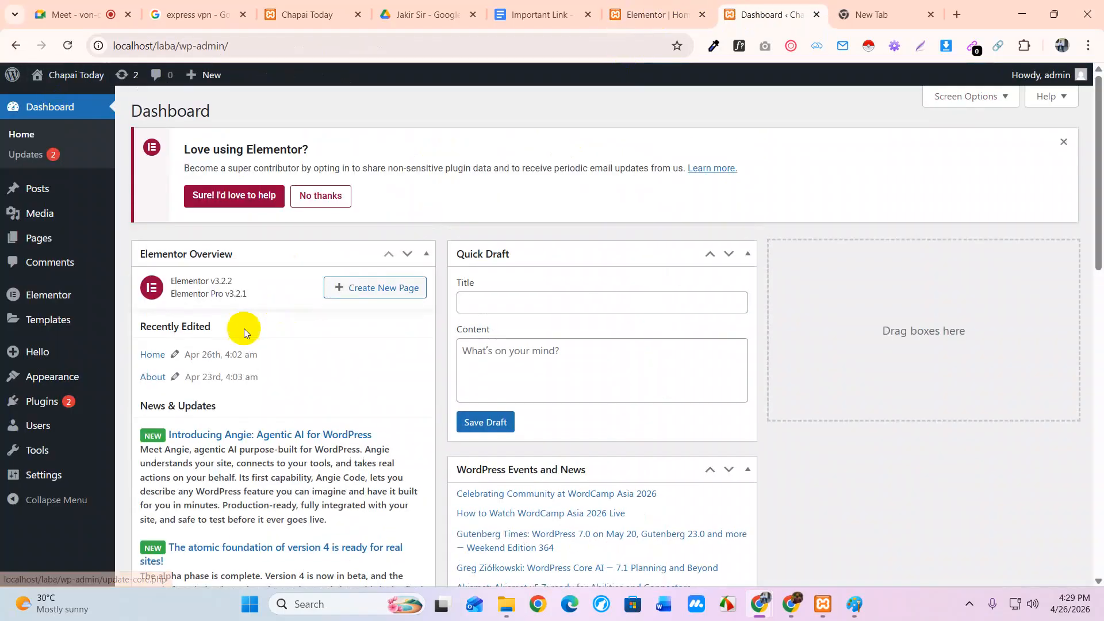
pyautogui.moveTo(61, 480)
pyautogui.click(145, 464)
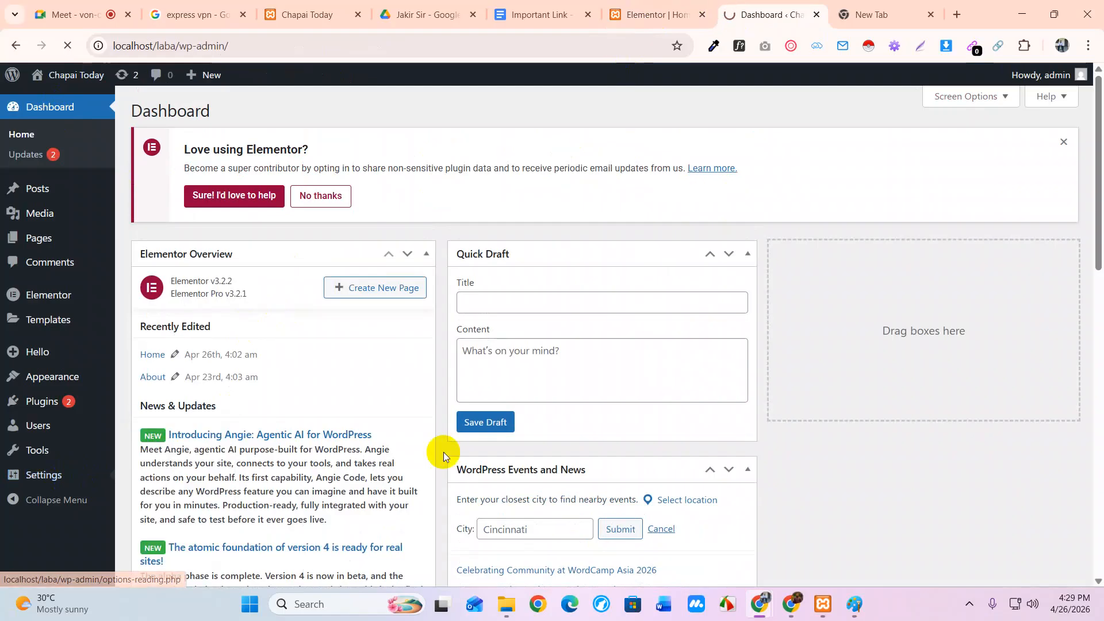
pyautogui.click(405, 314)
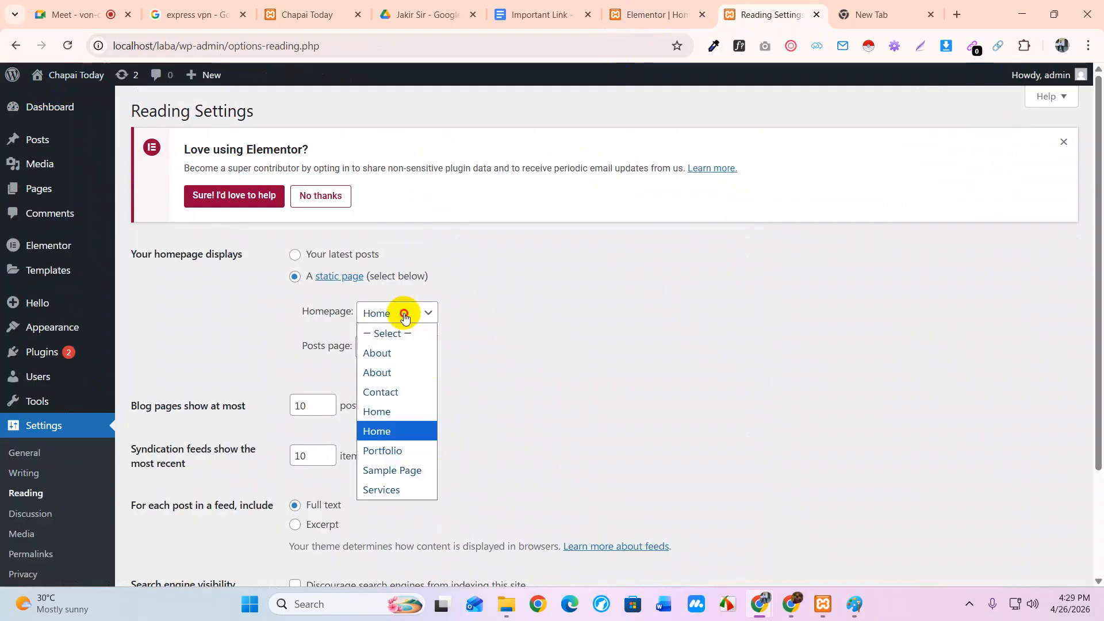
pyautogui.click(381, 412)
pyautogui.scroll(-3, 463, 436)
pyautogui.click(156, 512)
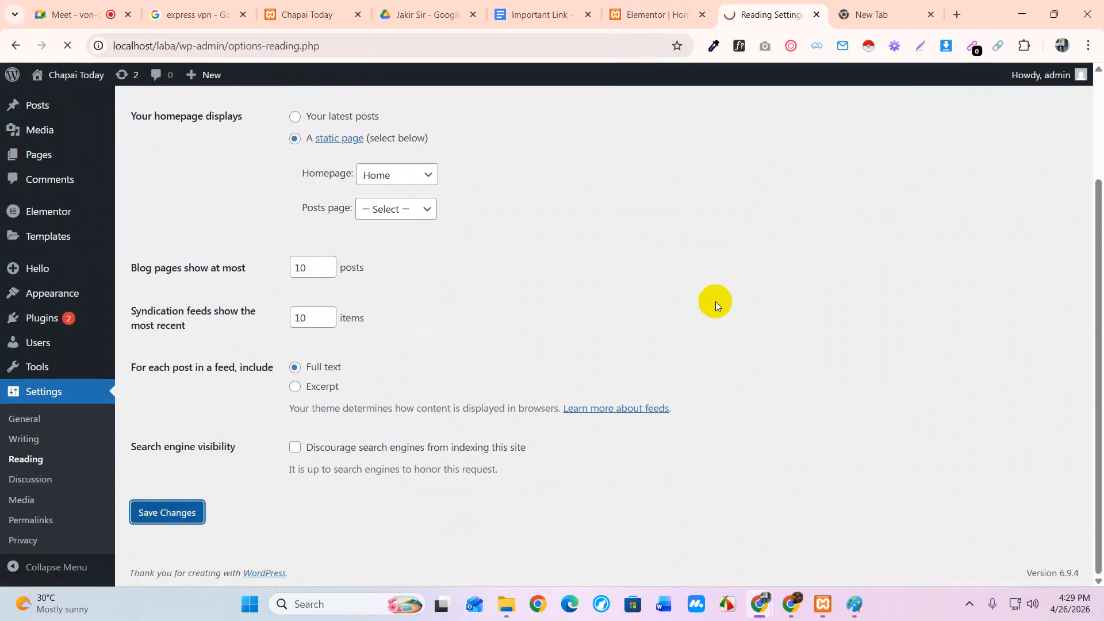
pyautogui.click(633, 14)
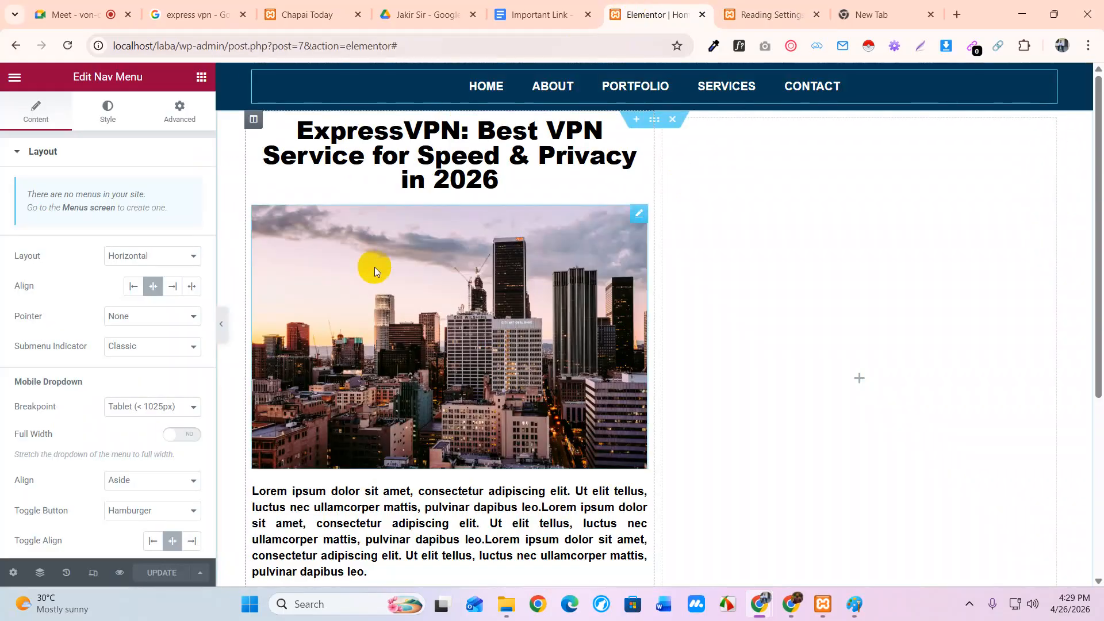
pyautogui.click(785, 16)
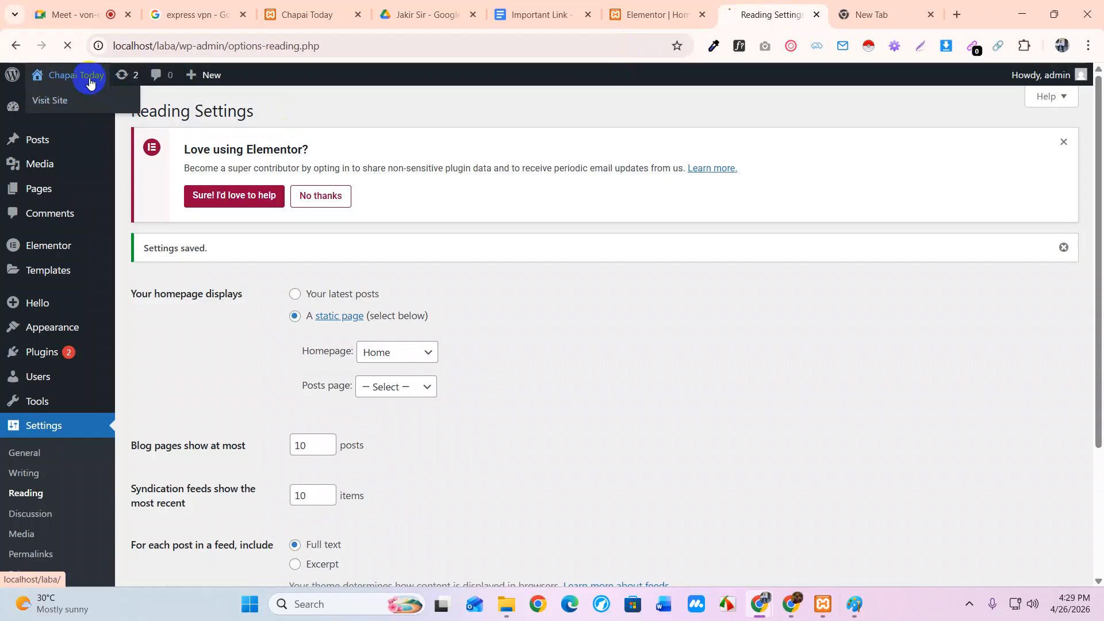
# Visit the site front page, then return to the admin Dashboard
pyautogui.click(87, 76)
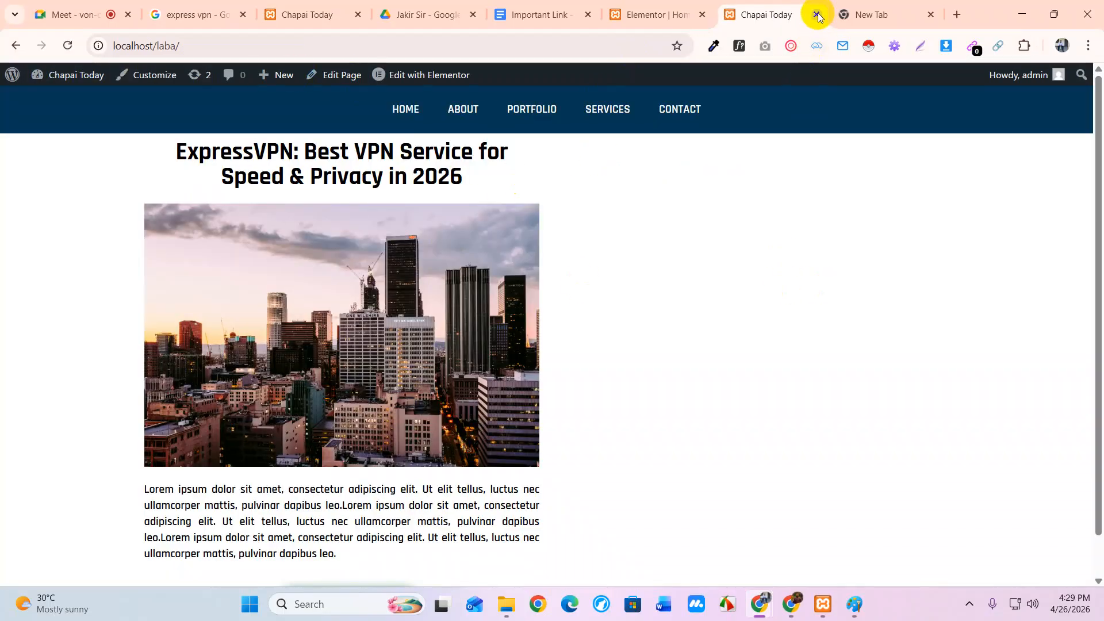
pyautogui.moveTo(65, 80)
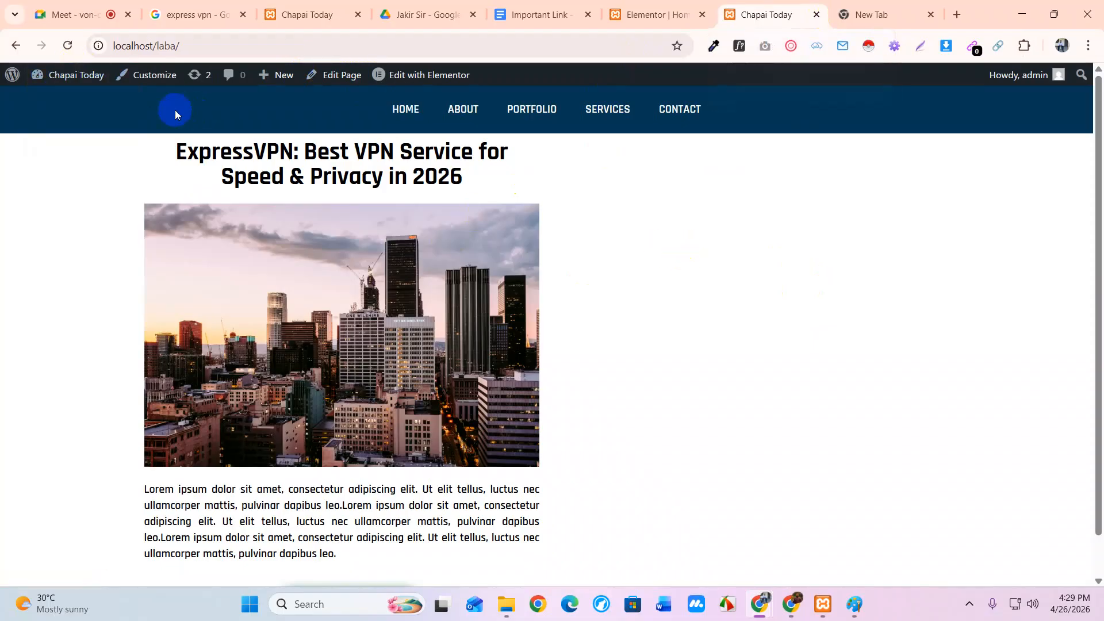
pyautogui.click(58, 103)
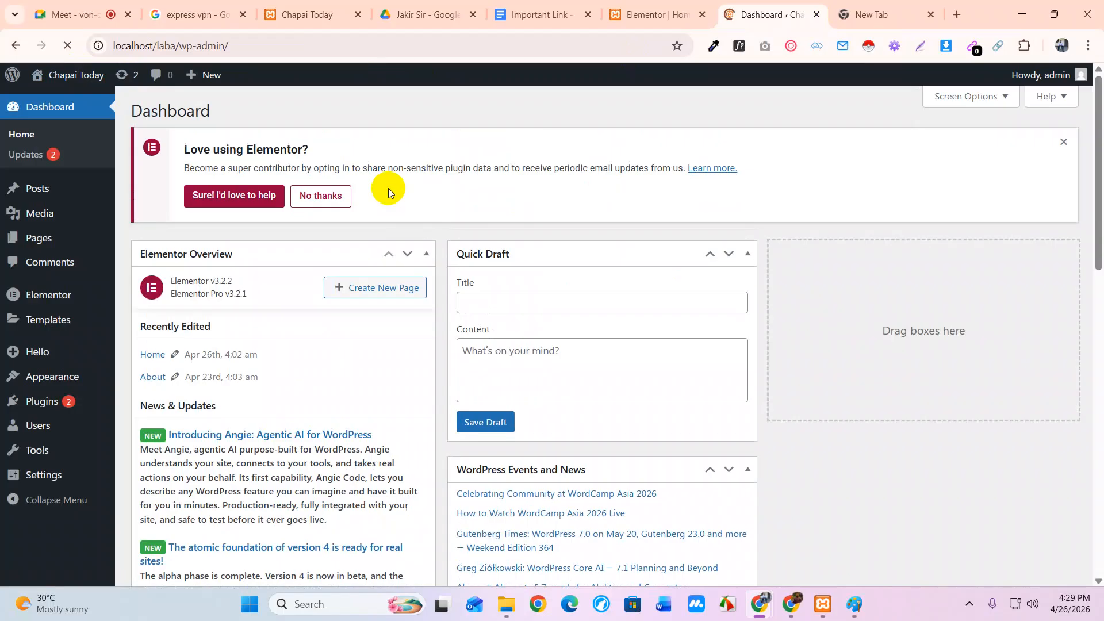
# Open Visit Site in a new tab and scroll the Home page with its navy menu and ExpressVPN article
pyautogui.moveTo(58, 76)
pyautogui.rightClick(68, 107)
pyautogui.click(78, 119)
pyautogui.click(799, 19)
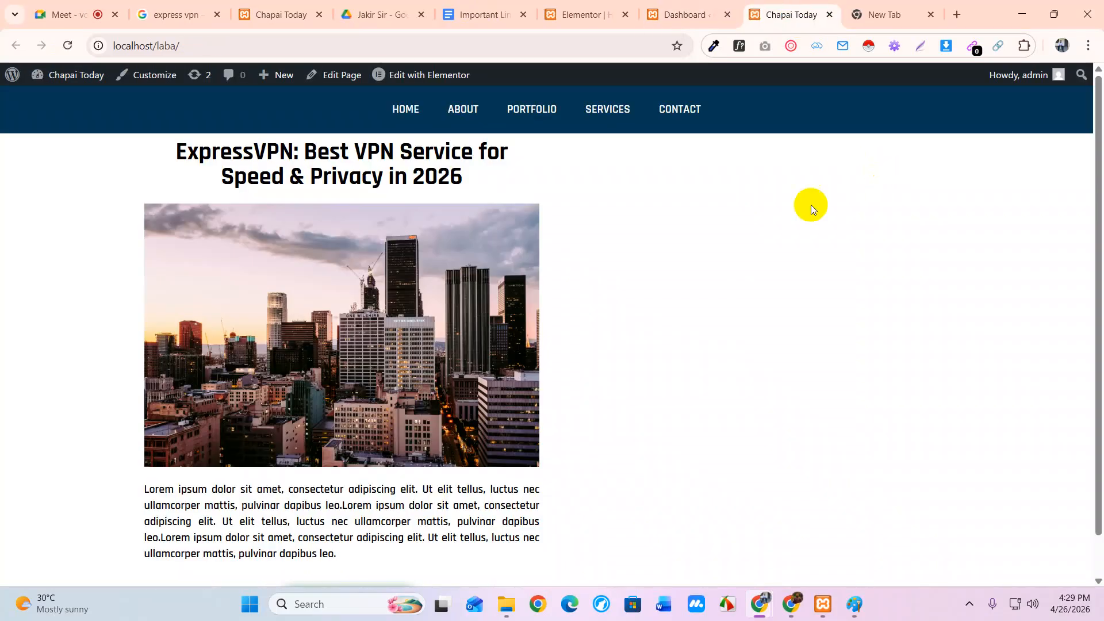
pyautogui.scroll(-1, 760, 295)
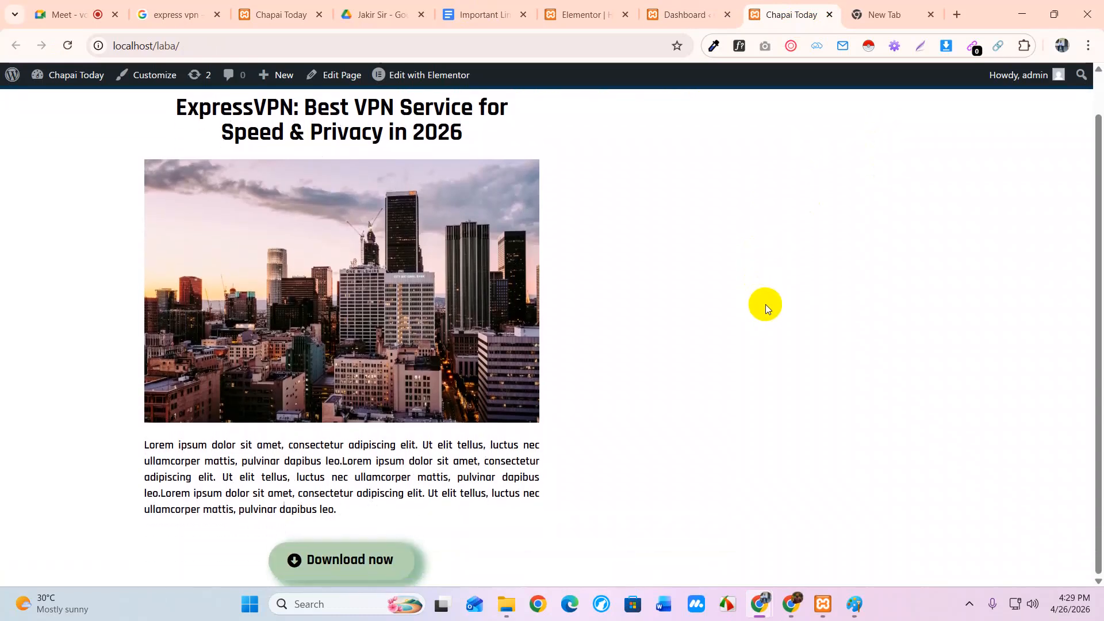
pyautogui.scroll(1, 768, 309)
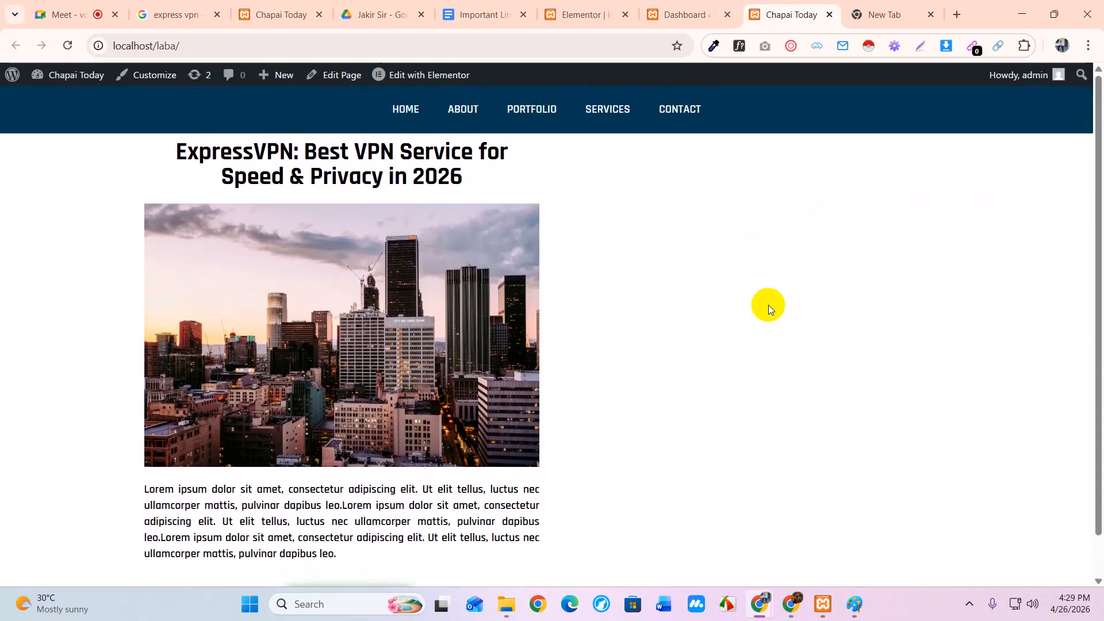